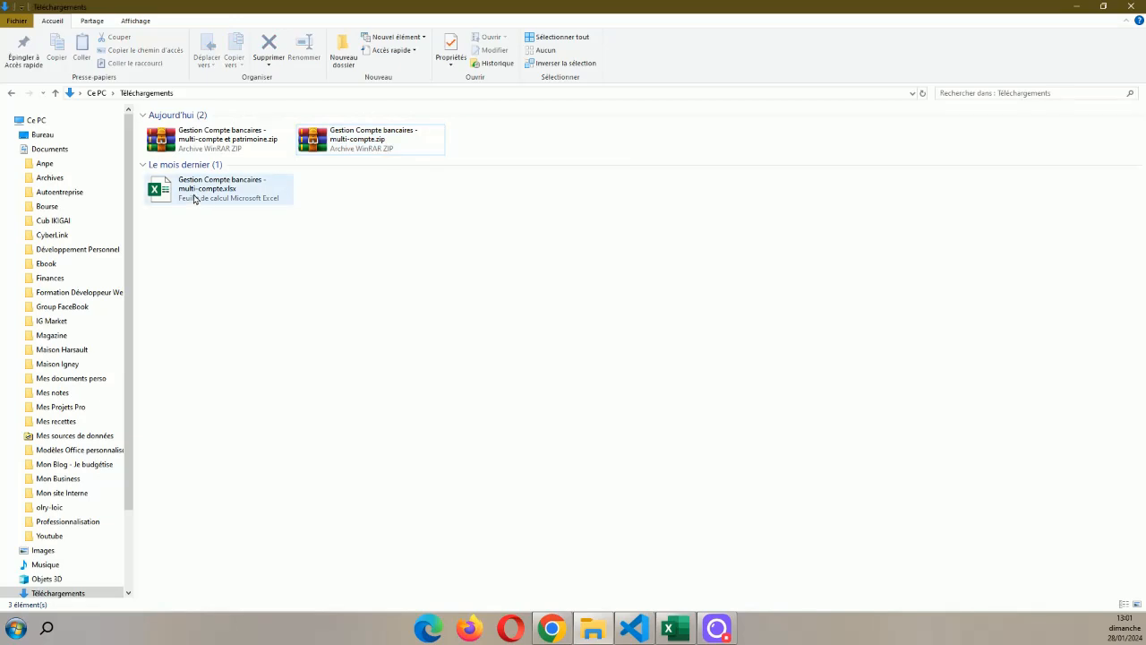
- Open the workbook "Gestion Compte bancaires - multi-compte.xlsx" in full-screen mode and enable editing
left_click(197, 195)
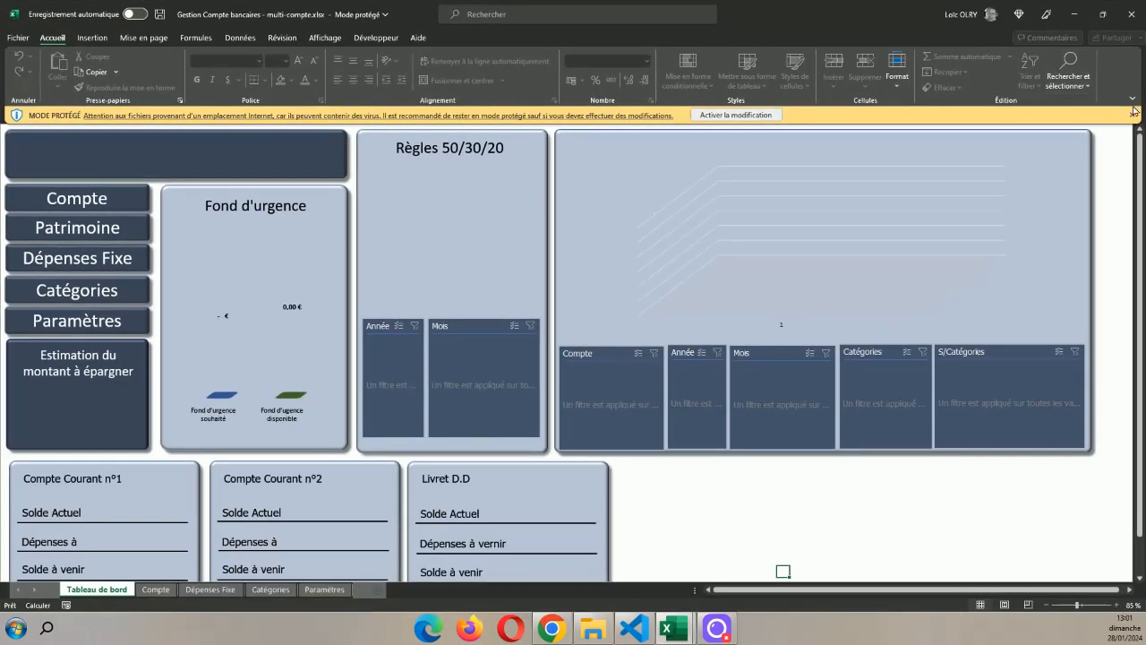
left_click(1132, 98)
left_click(1002, 133)
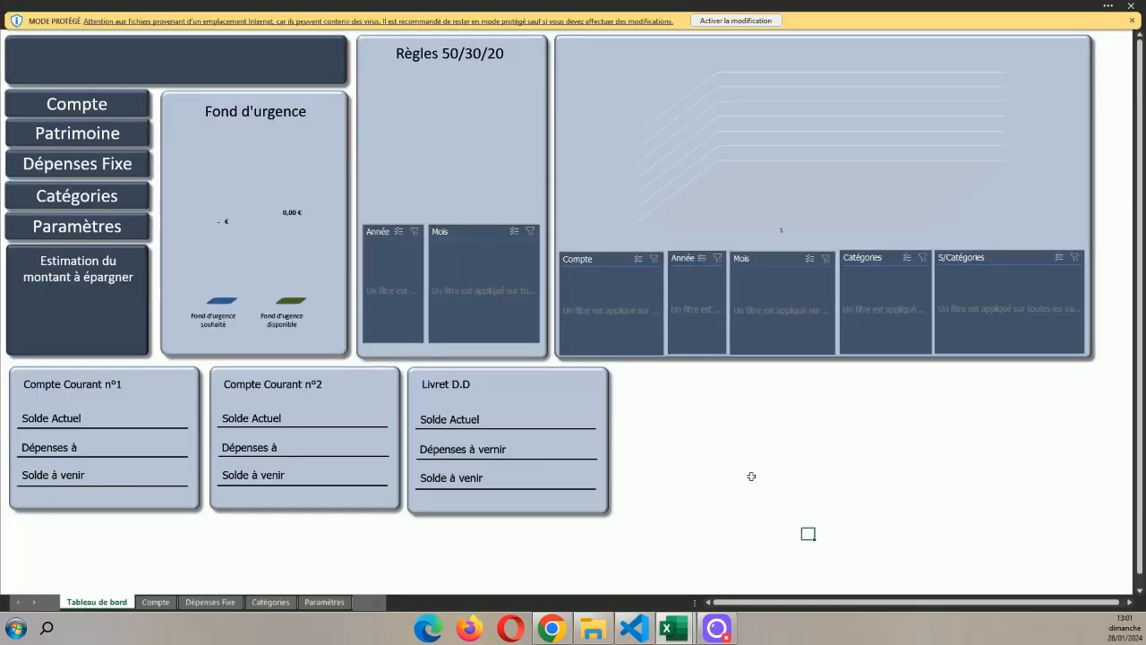
left_click(732, 20)
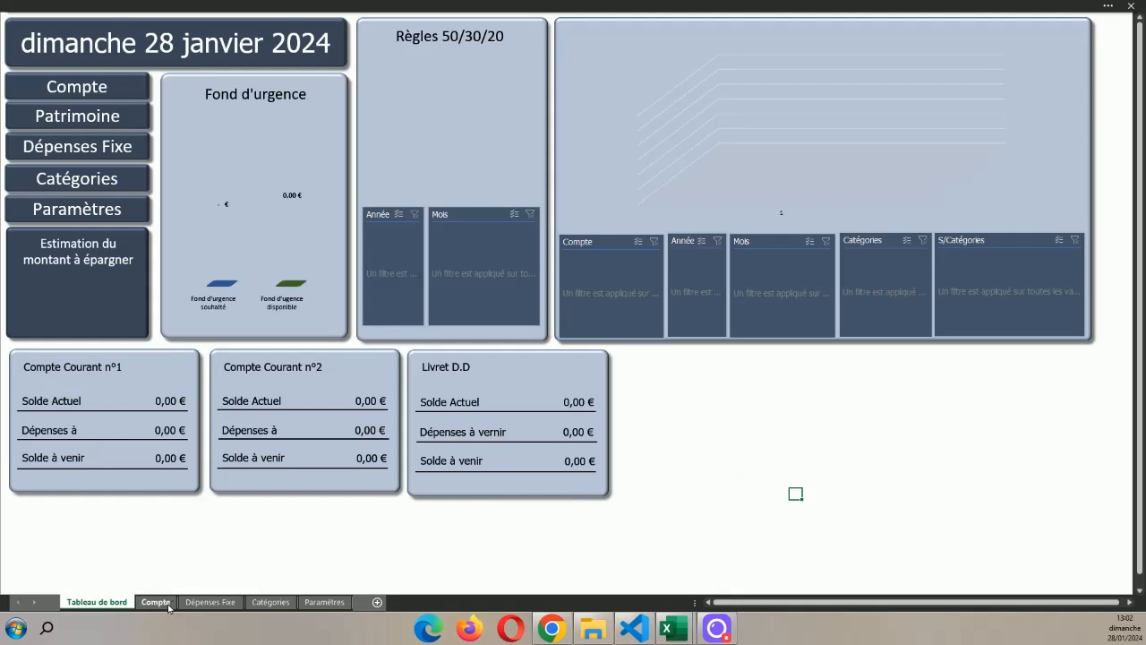
- Add a new worksheet after Tableau de bord and name it "Patrimoines"
left_click(458, 572)
left_click(377, 602)
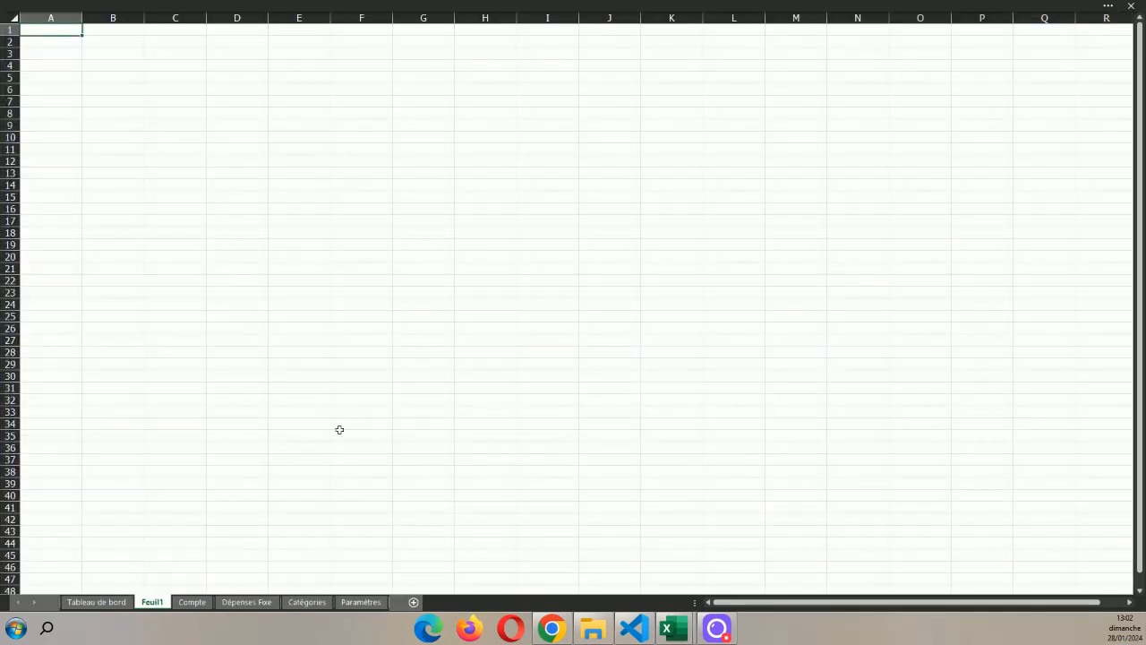
double_click(160, 607)
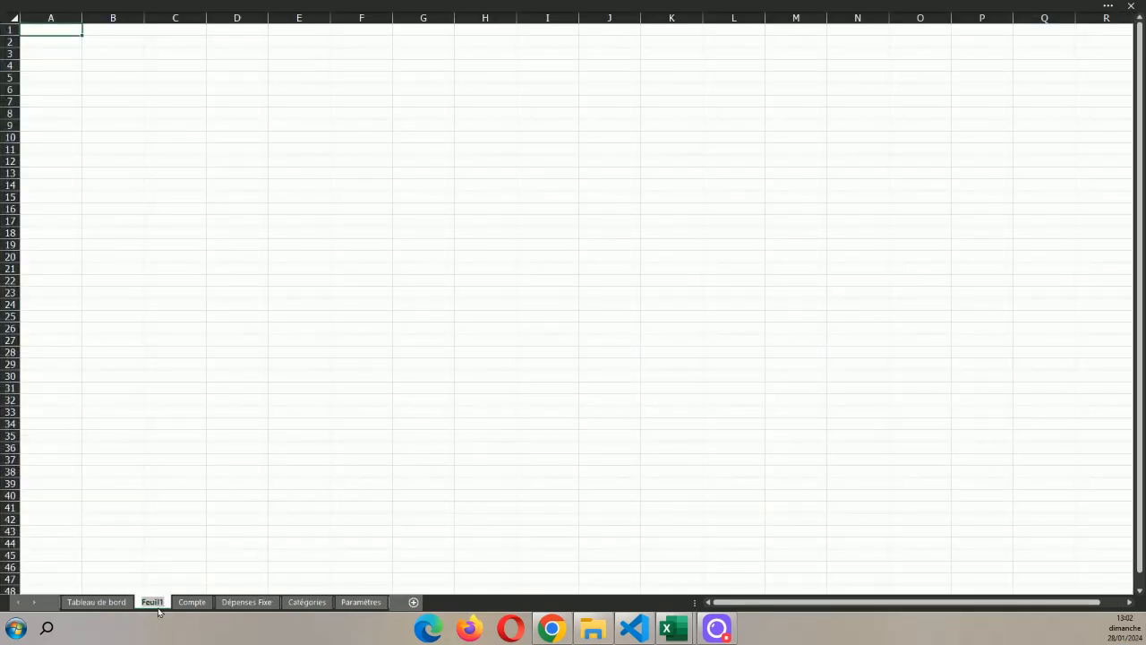
type("Patrimoines")
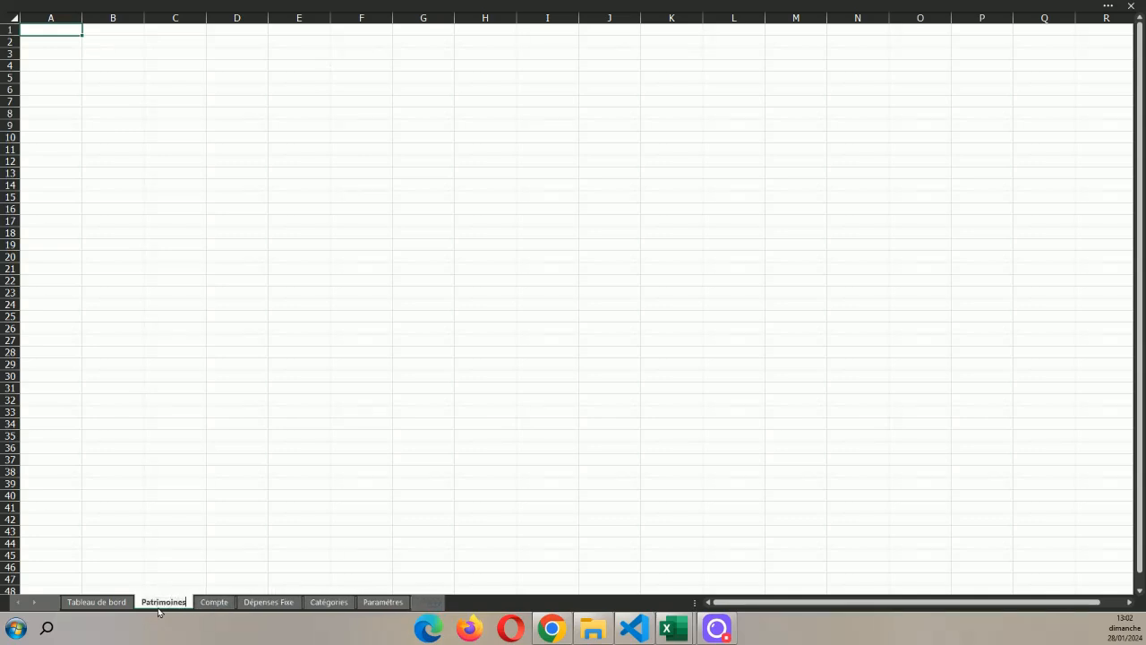
left_click(672, 220)
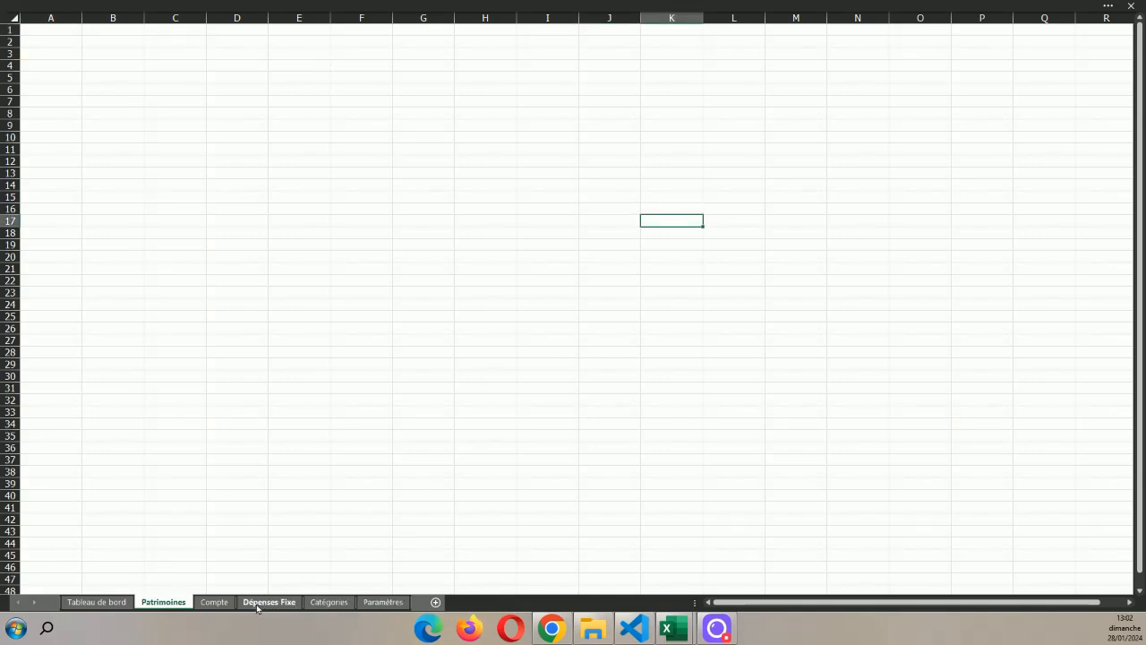
- Copy the title banner from the Compte sheet into the Patrimoines sheet and place it across rows 1 to 3
left_click(217, 603)
right_click(44, 53)
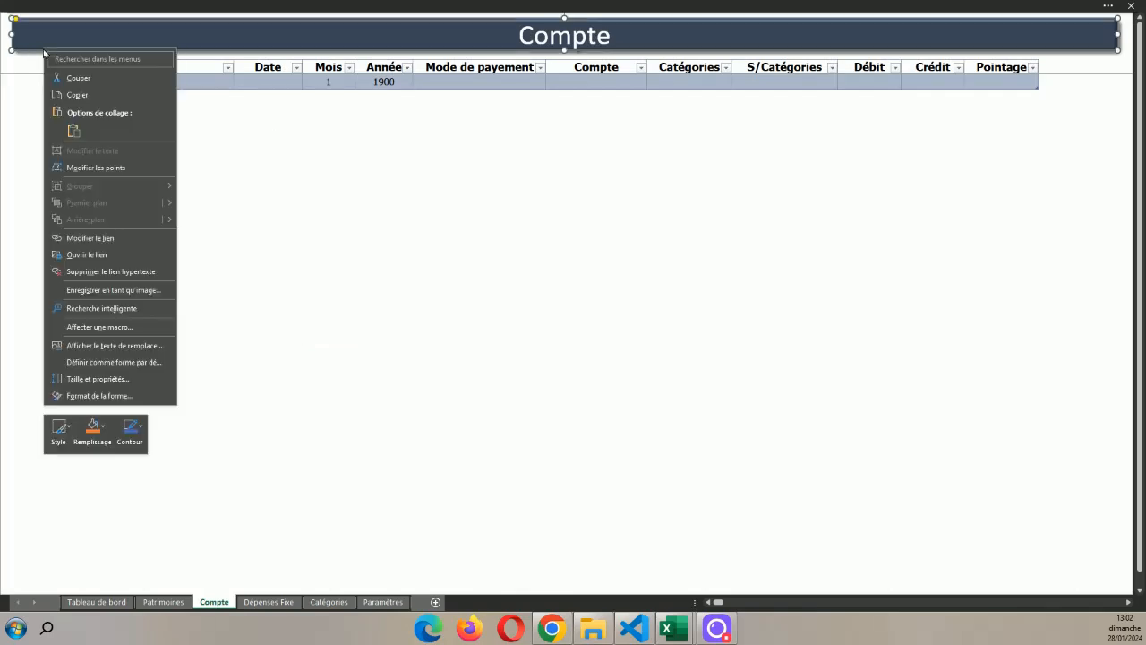
left_click(75, 95)
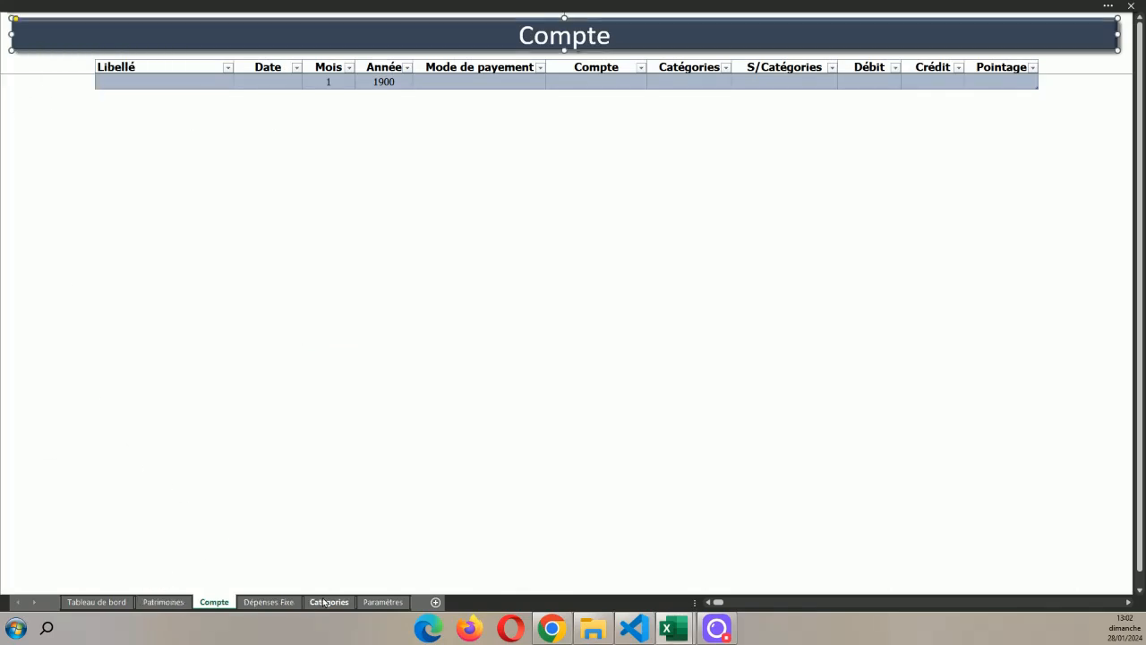
left_click(168, 602)
left_click(283, 199)
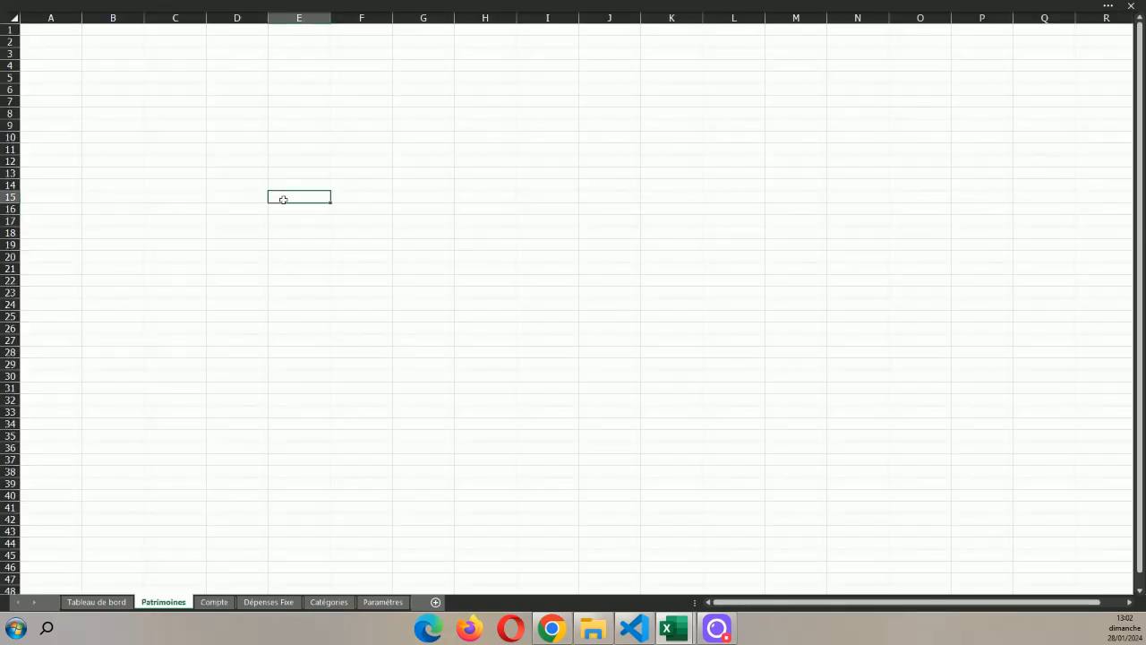
key("ctrl+v")
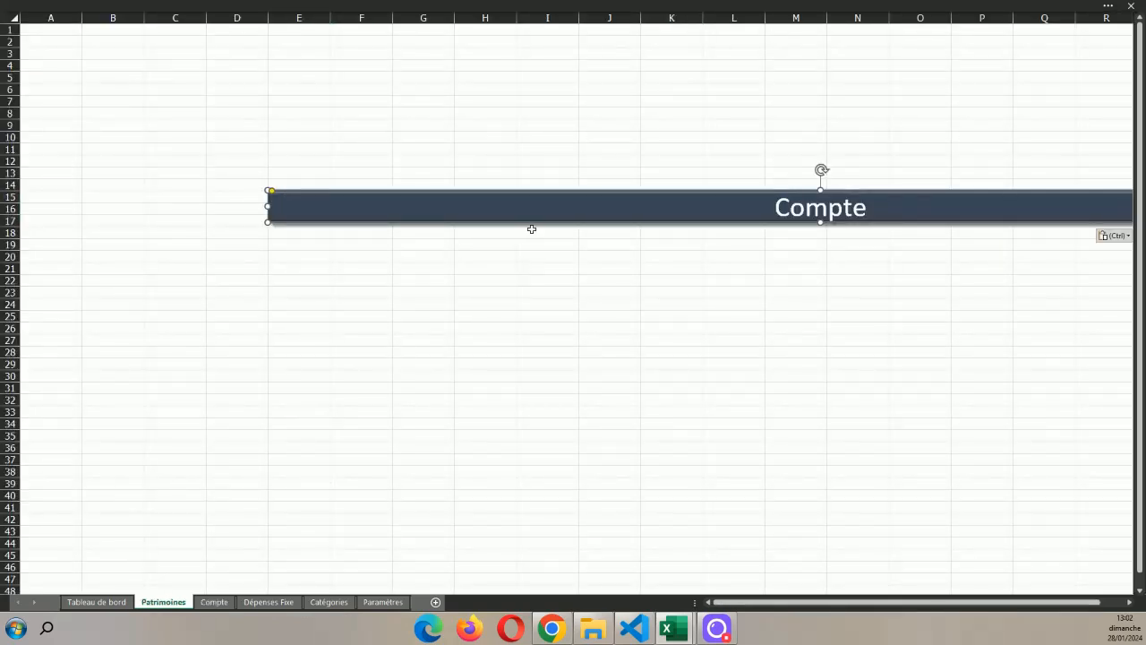
left_click_drag(533, 227, 288, 59)
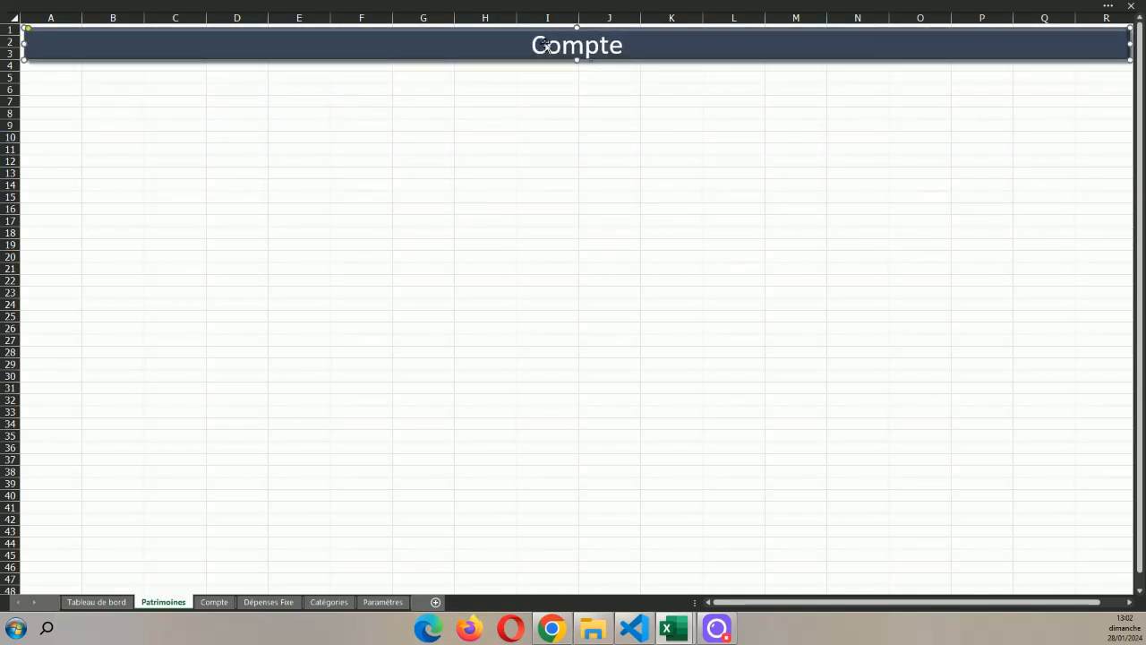
- Replace the text of the copied banner on the Patrimoines sheet with "Patrimoines"
left_click(484, 57)
key("Delete")
key("Delete")
key("Delete")
key("Delete")
key("Delete")
key("Delete")
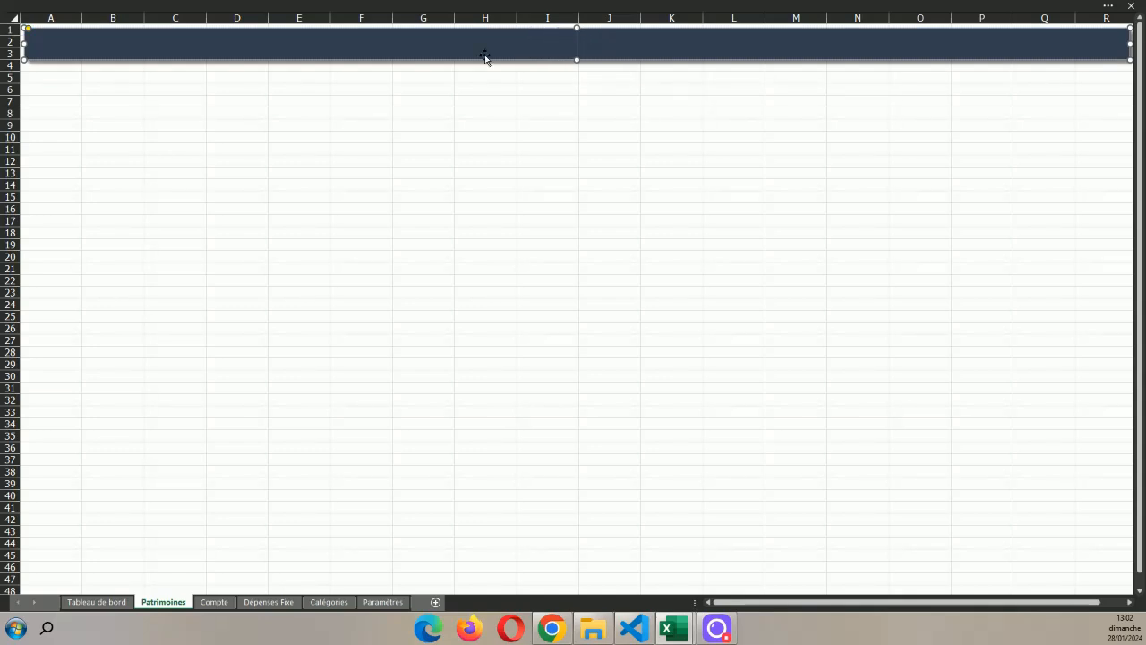
type("Patrimoines")
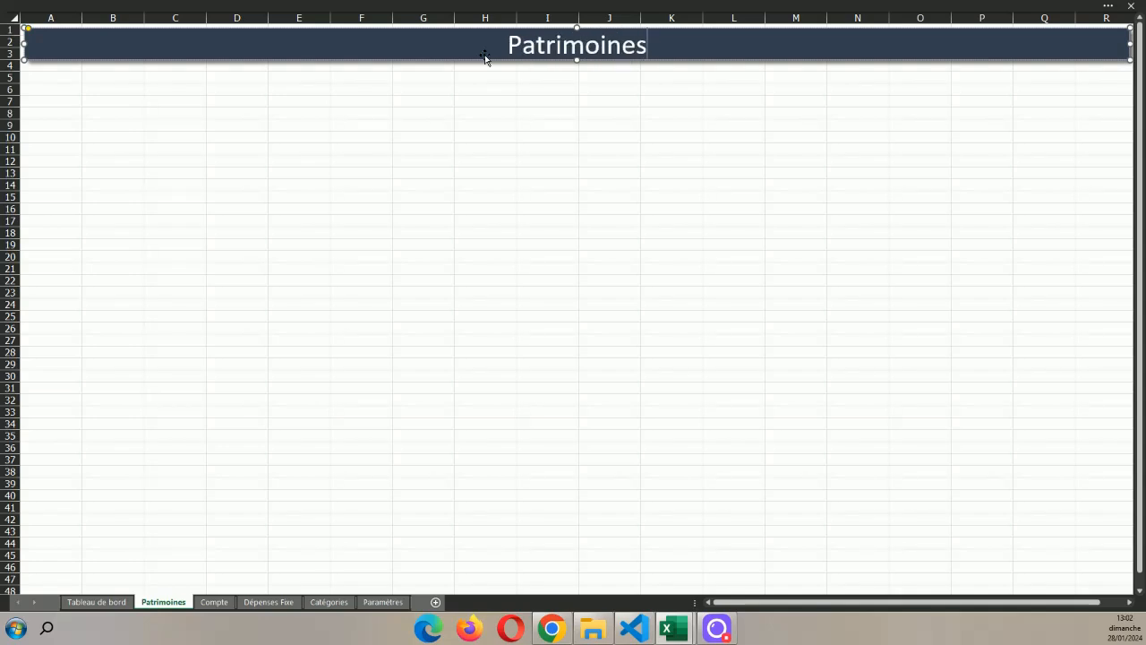
left_click(654, 269)
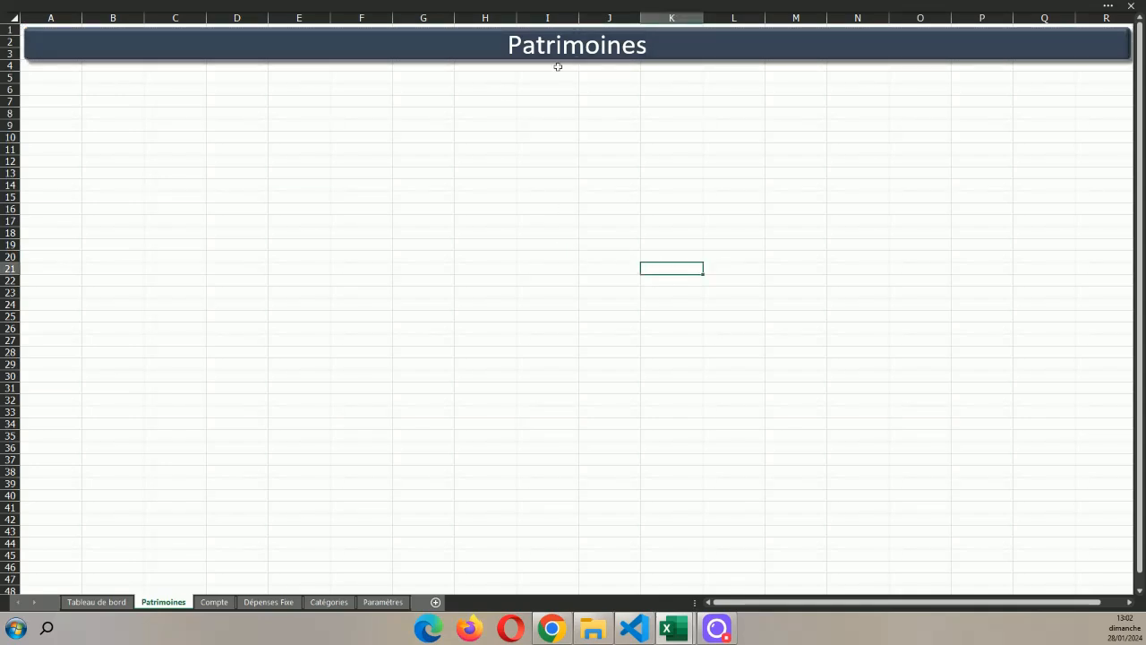
- Follow the Patrimoines banner's link to the dashboard and test the hyperlink of the Patrimoine button there
left_click(560, 56)
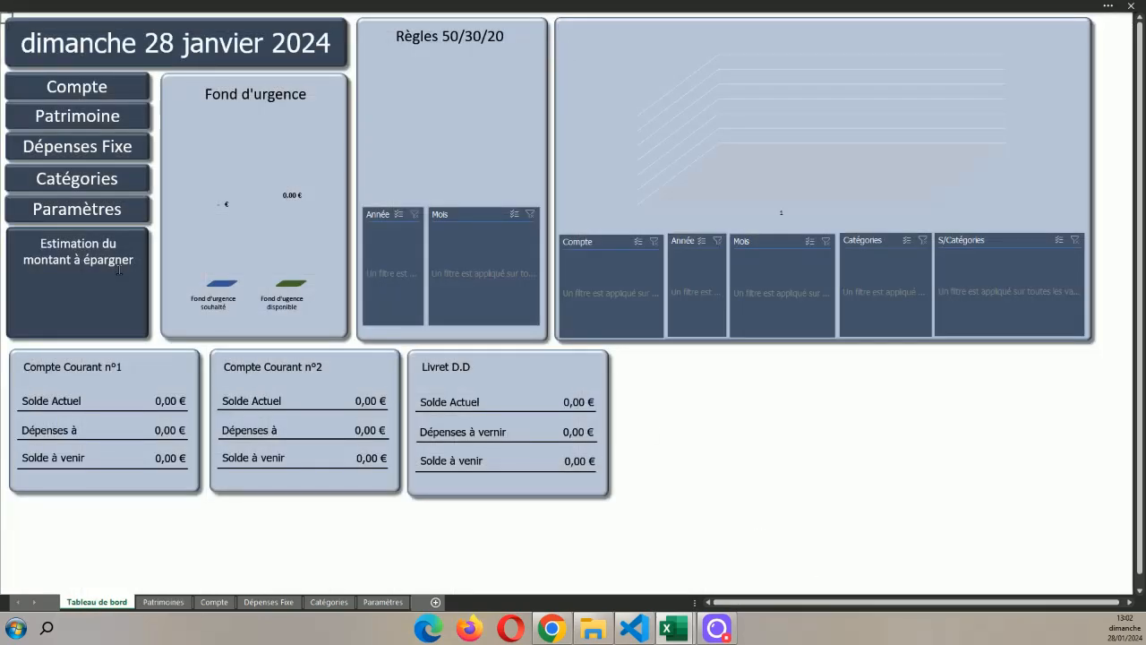
left_click(93, 120)
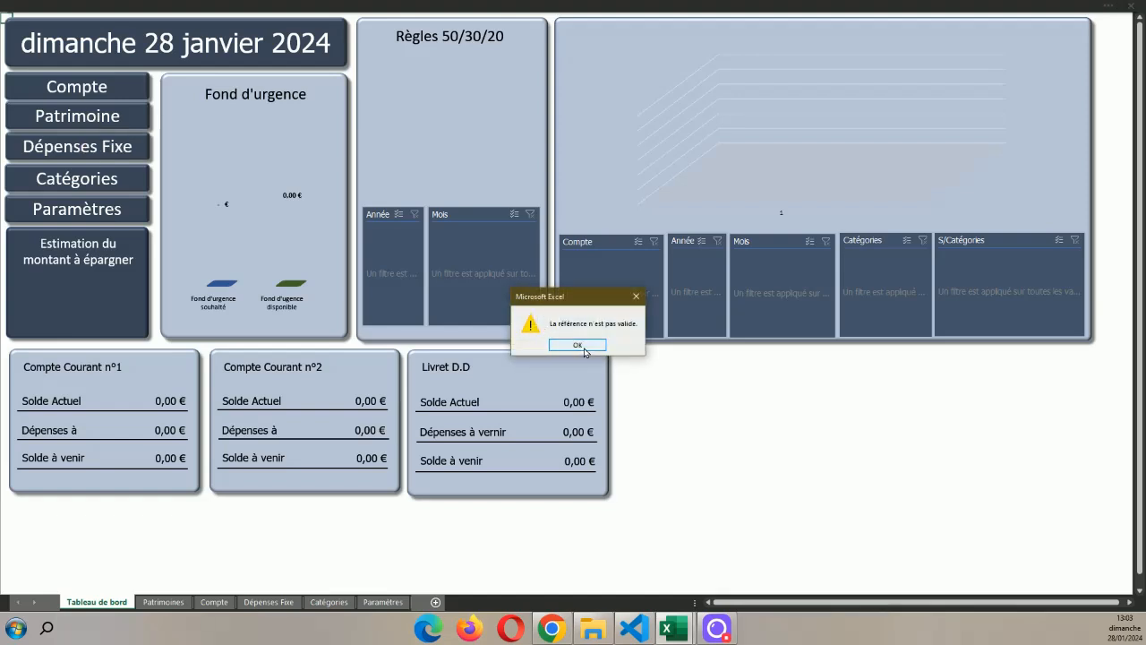
left_click(584, 350)
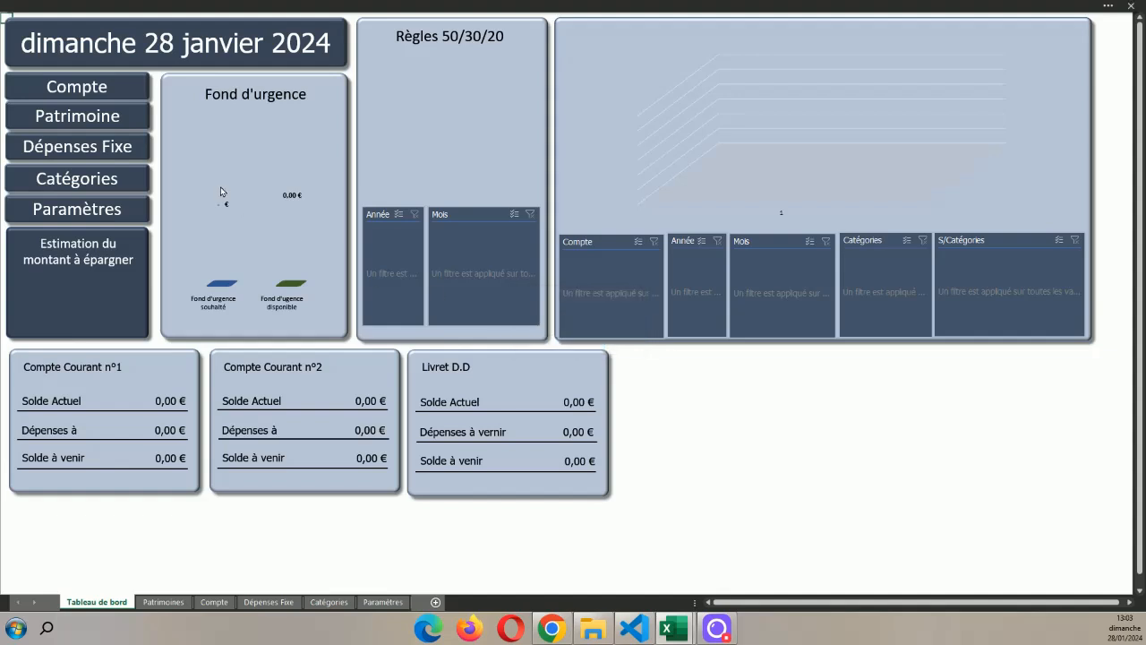
right_click(113, 119)
key("Escape")
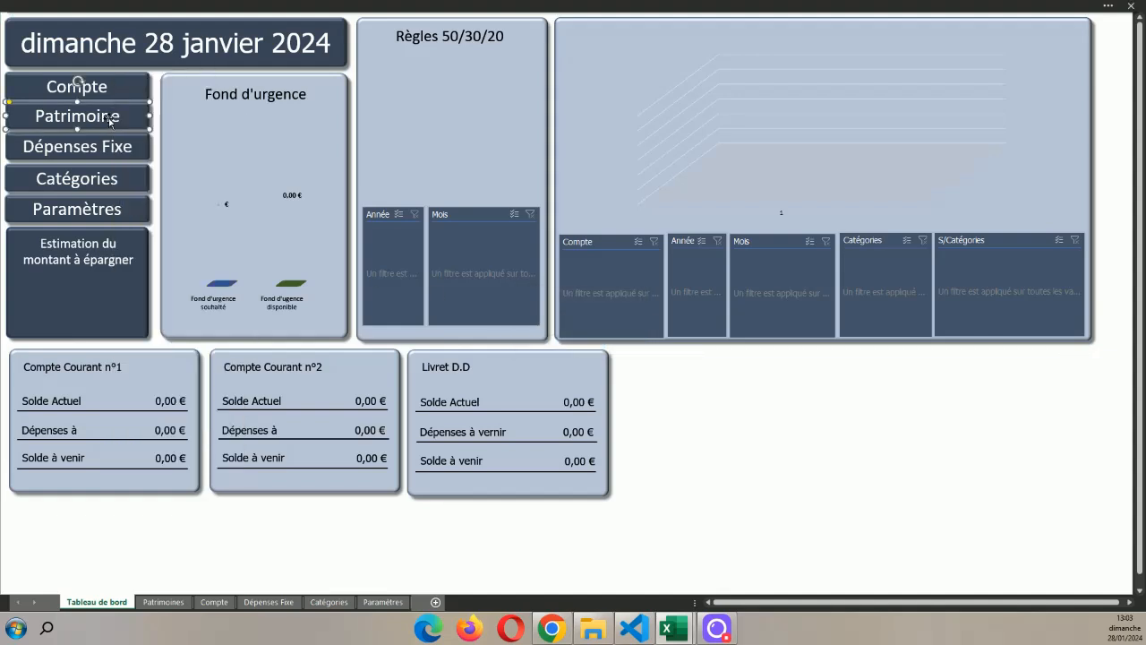
right_click(109, 122)
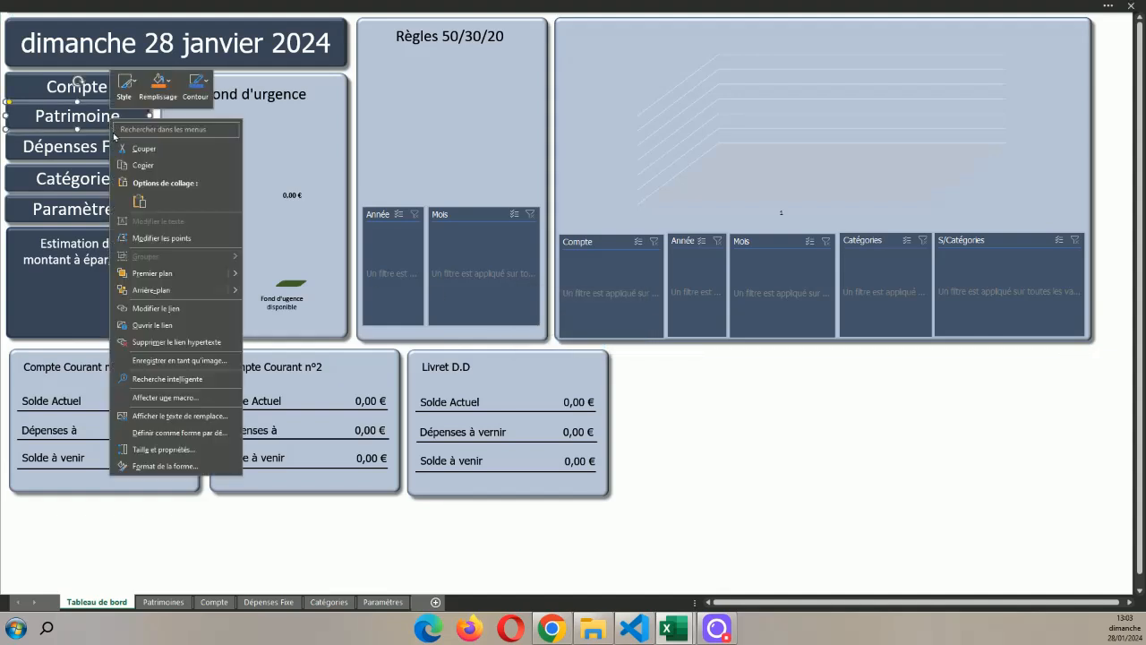
left_click(157, 325)
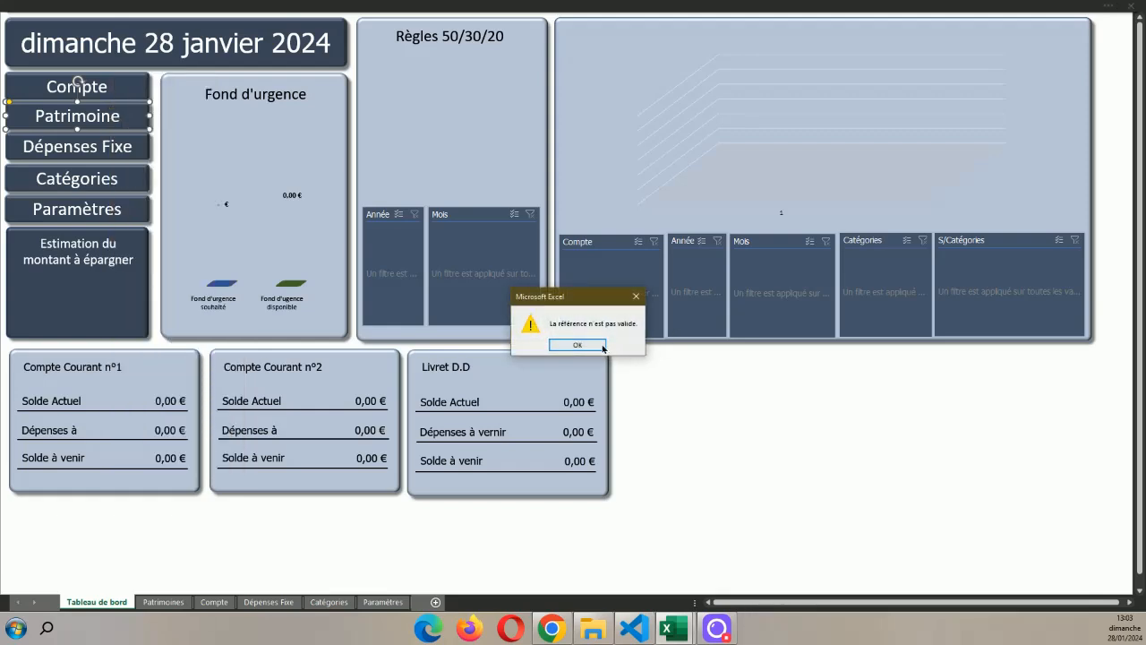
left_click(577, 345)
- Edit the Patrimoine button's hyperlink on the dashboard so that it points to cell A1 of the Patrimoines sheet
right_click(117, 123)
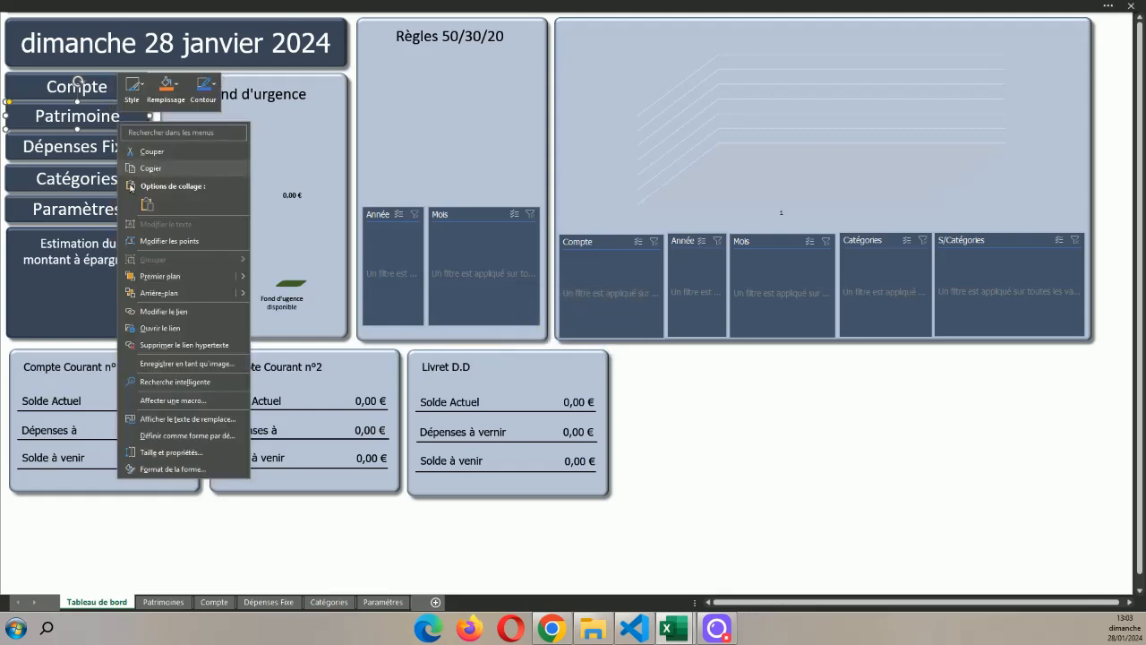
left_click(164, 312)
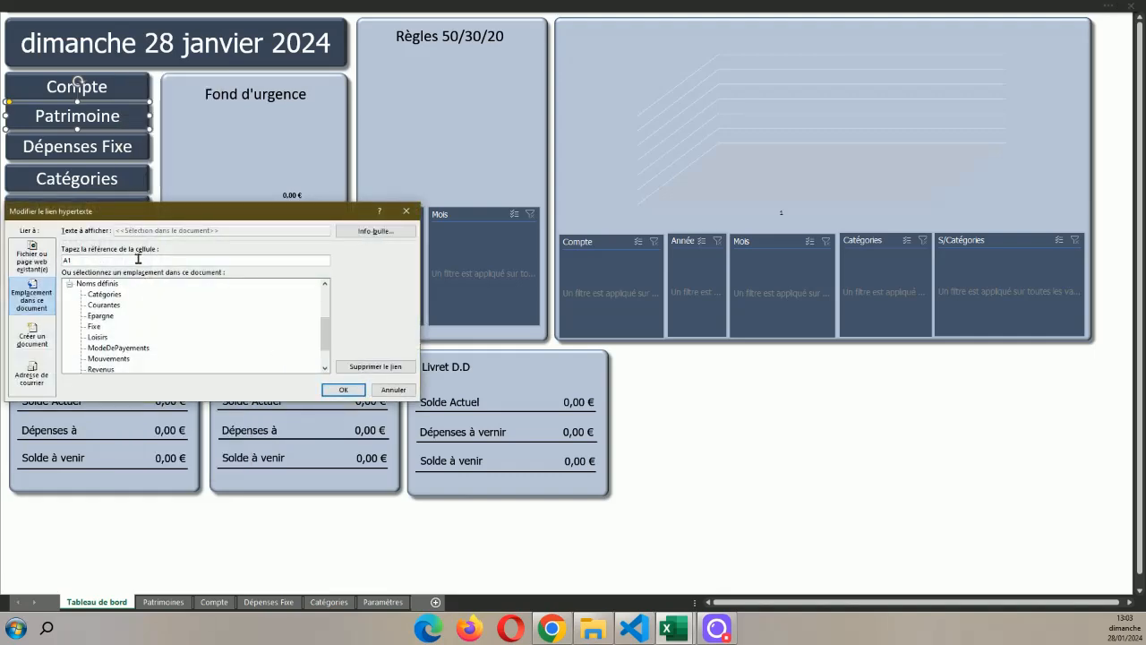
left_click_drag(183, 216, 581, 151)
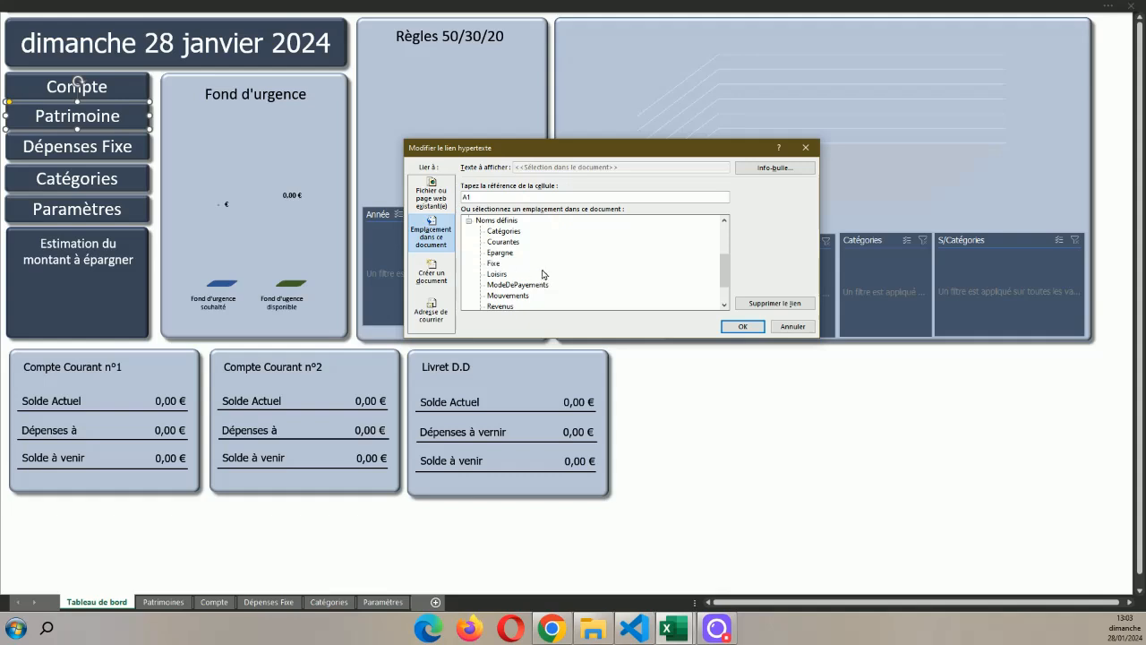
scroll(543, 274, "down", 1)
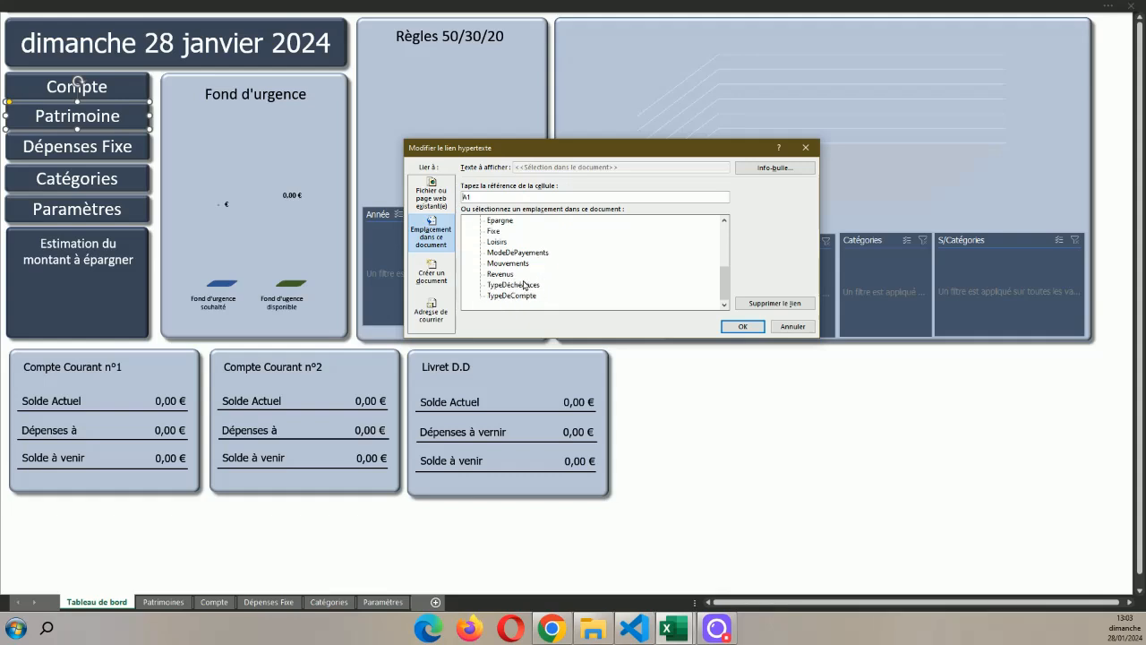
scroll(566, 304, "up", 5)
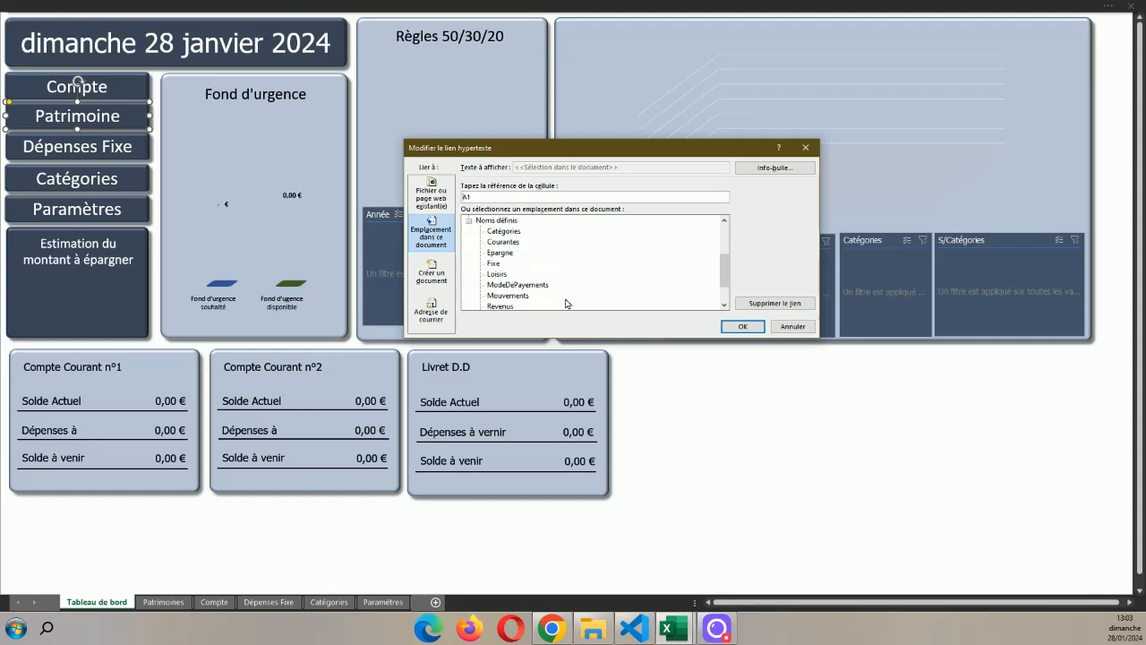
left_click(515, 254)
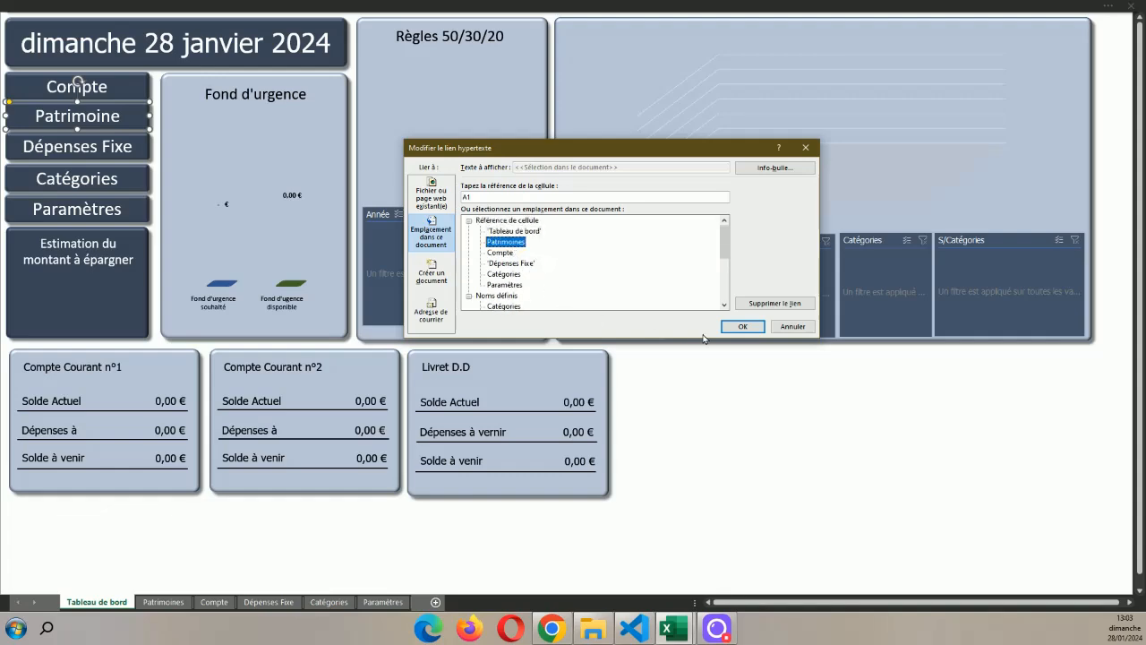
left_click(744, 328)
left_click(808, 471)
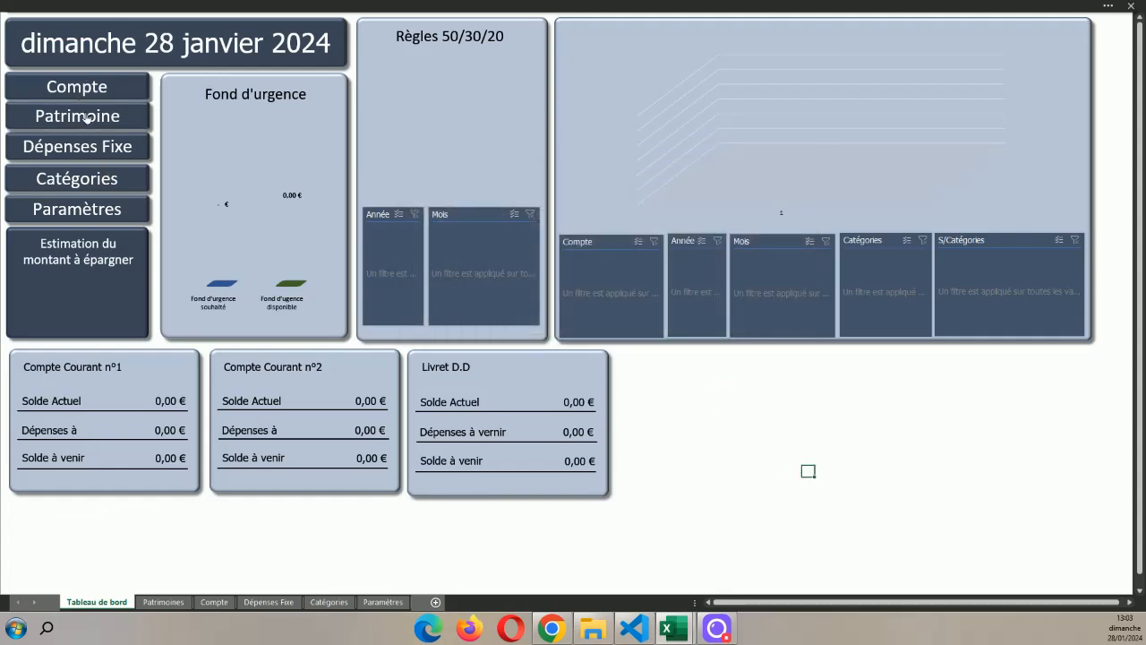
- Test the Patrimoine button's link and return to the dashboard through the Patrimoines banner
left_click(87, 116)
left_click(724, 338)
left_click(606, 50)
right_click(141, 92)
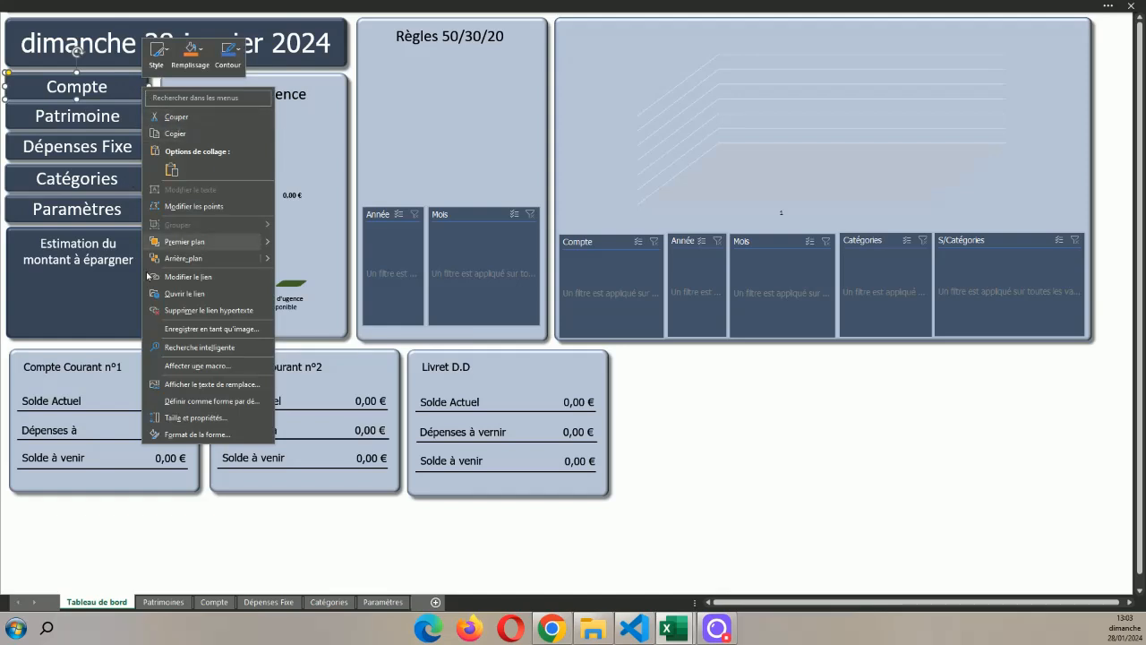
key("Escape")
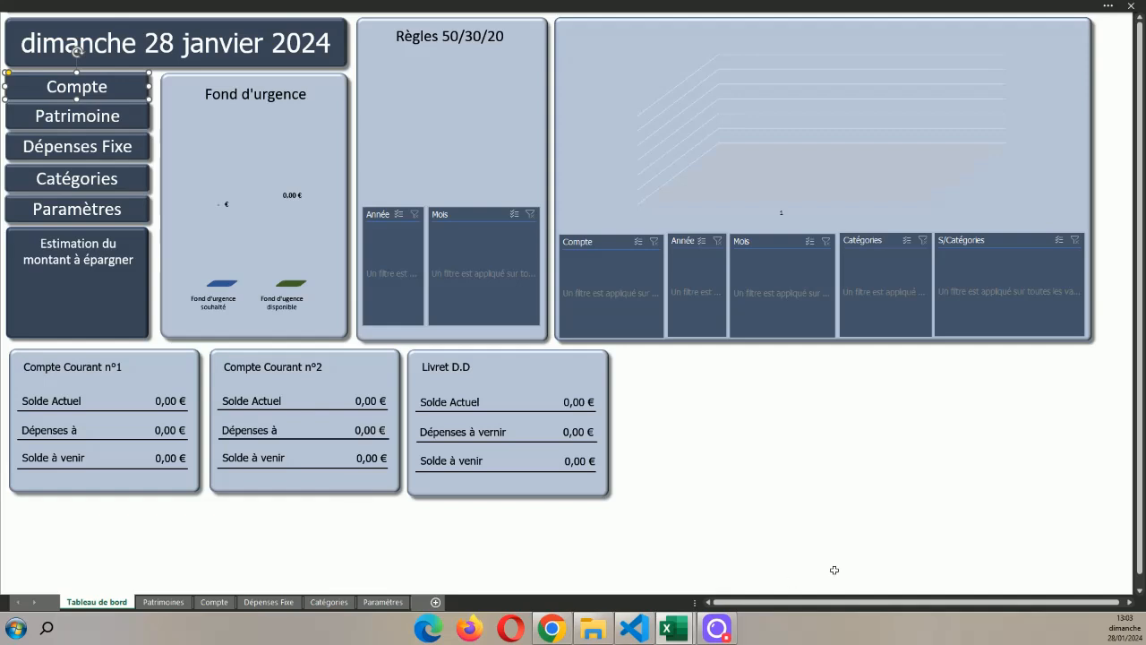
left_click(908, 584)
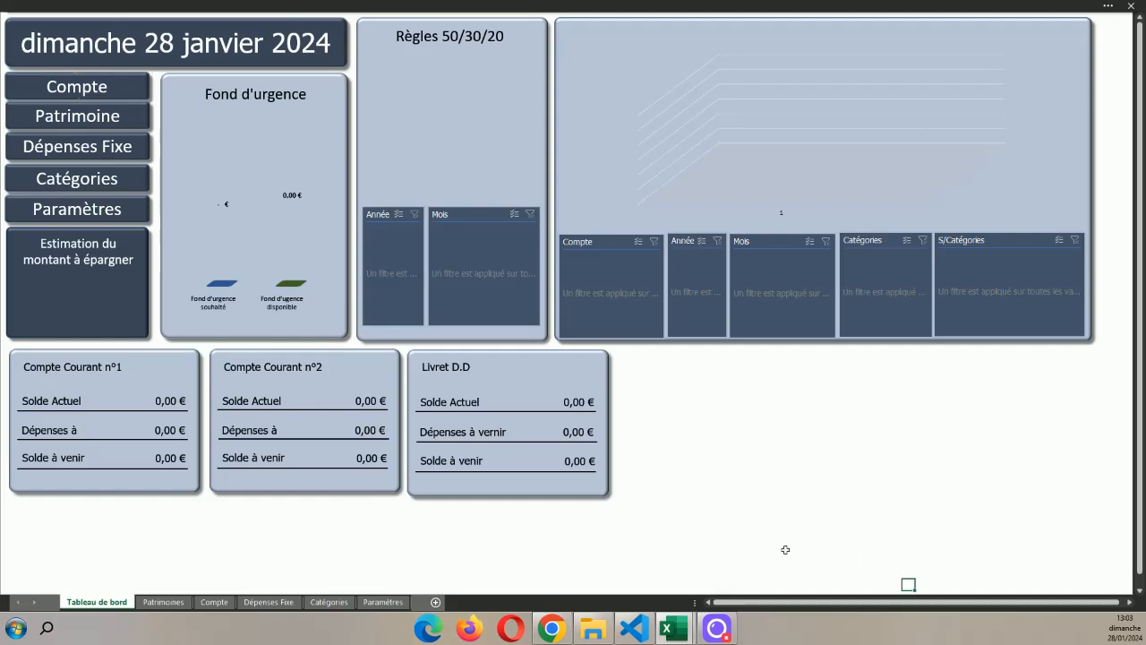
- Enter the column headers "Mois", "Montant" and "Gain/perte" in cells K6 to M6 of the Patrimoines sheet
left_click(163, 601)
left_click(861, 424)
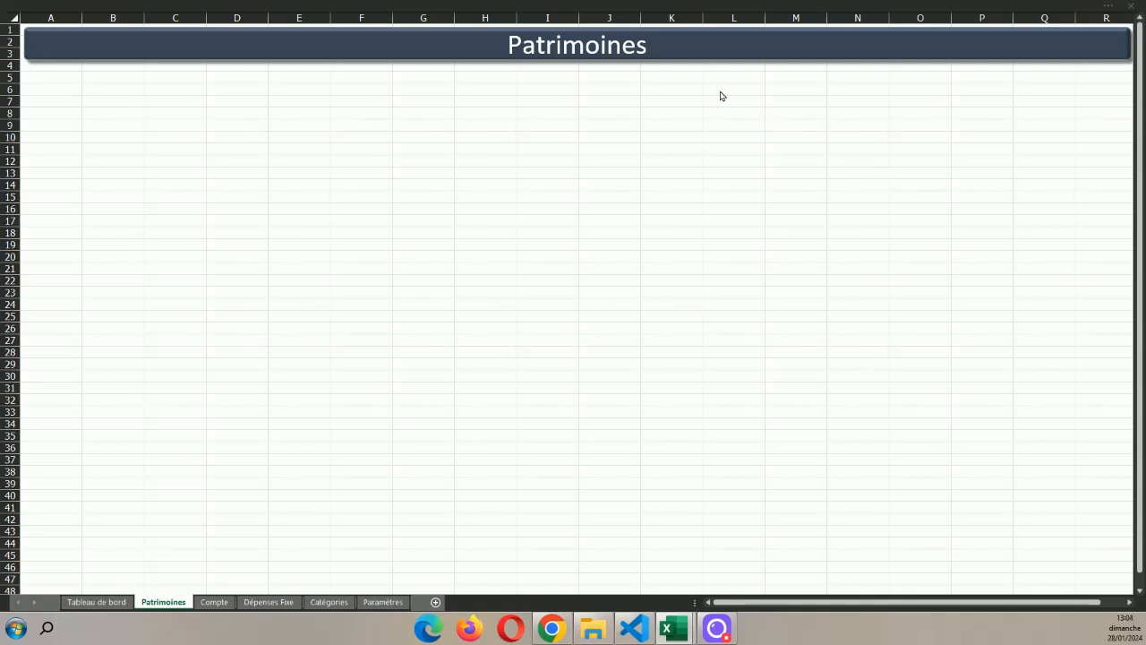
left_click(671, 90)
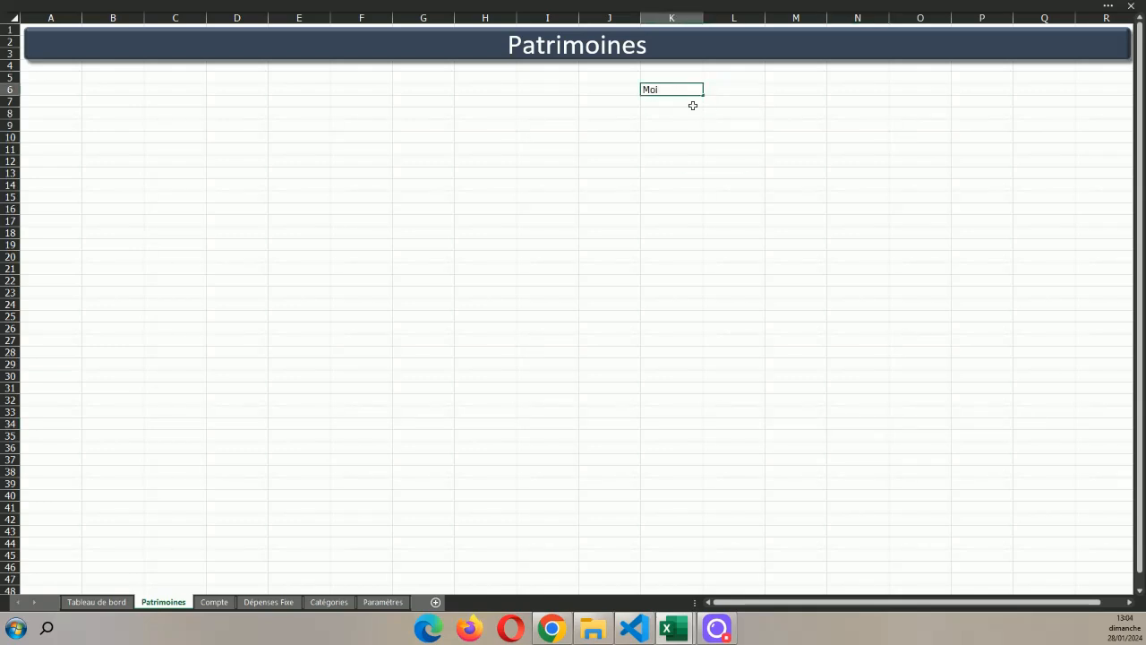
key("Tab")
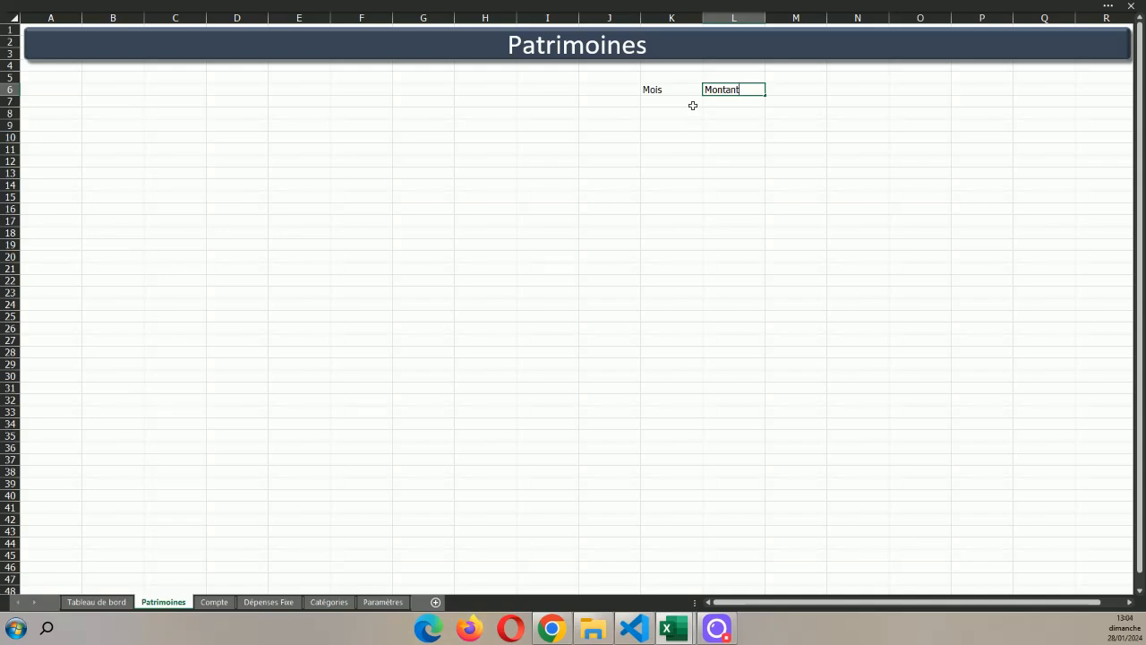
key("Tab")
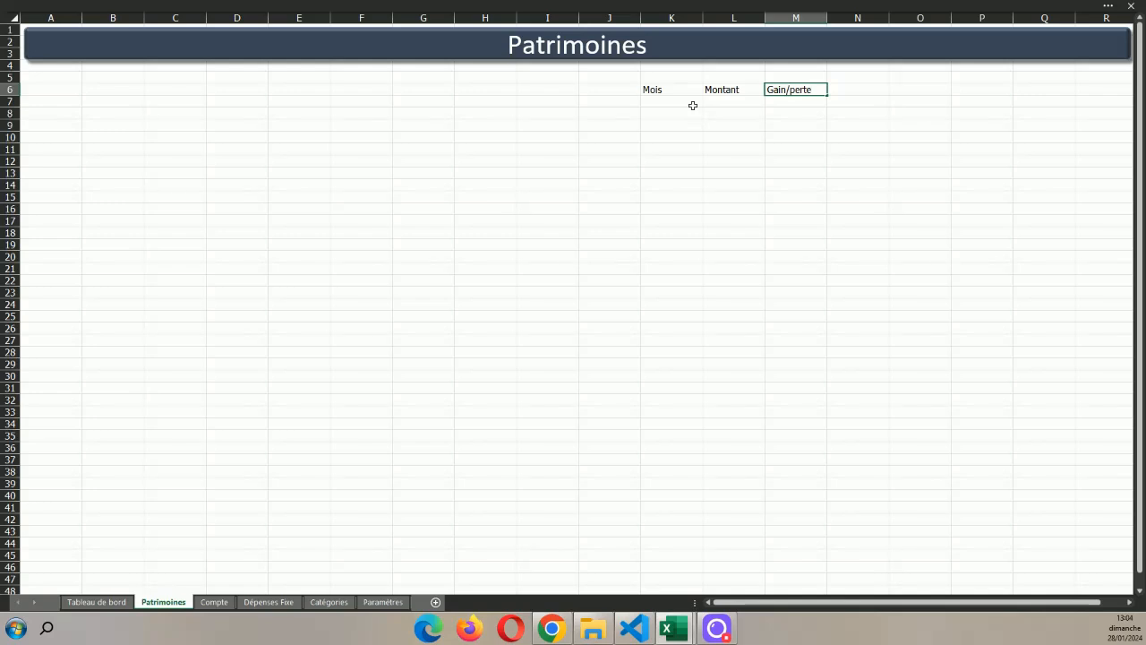
- Add the header "En %" in N6 and fill the months Janvier to Décembre down K7 to K18
key("Right")
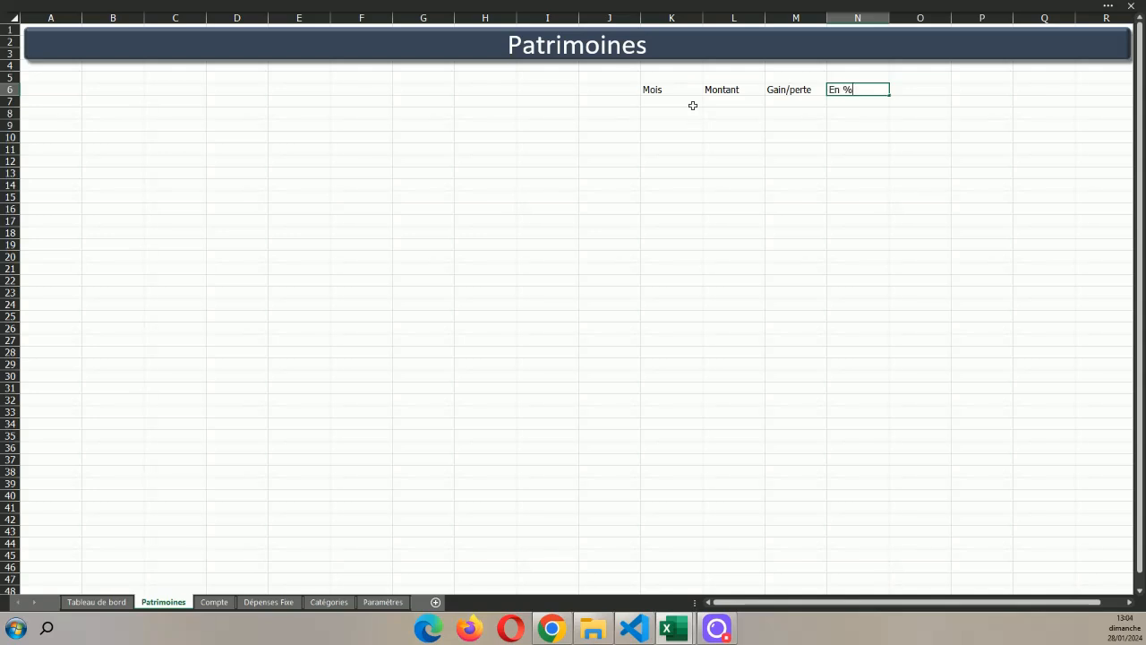
left_click(692, 104)
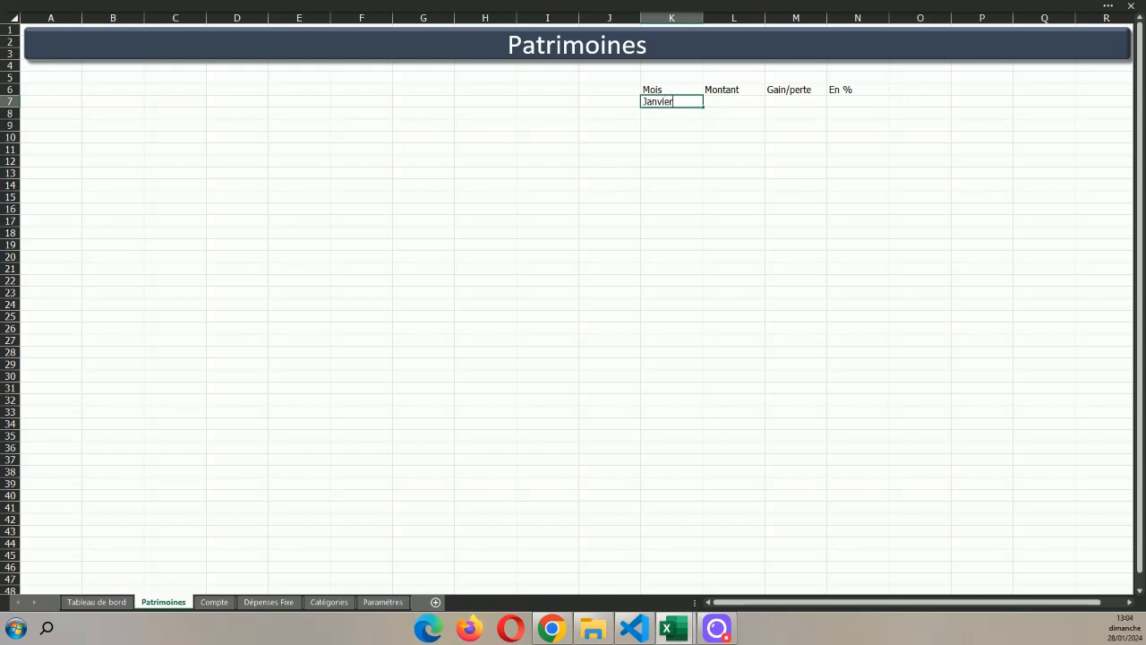
key("Return")
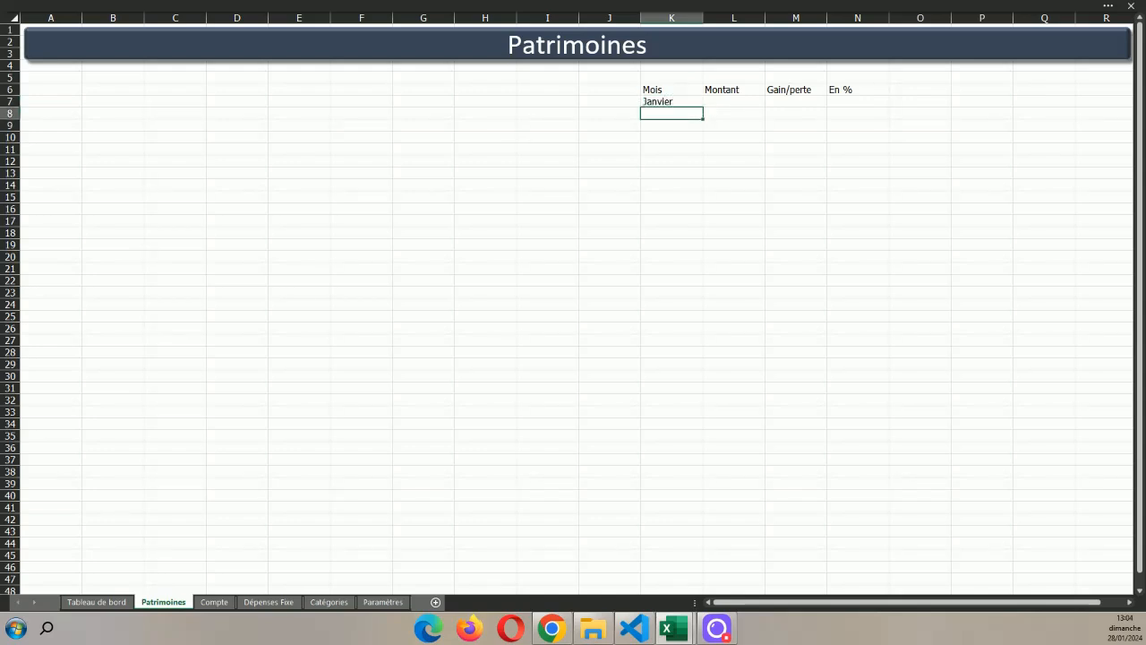
left_click(699, 102)
left_click_drag(703, 108, 838, 89)
left_click(683, 236)
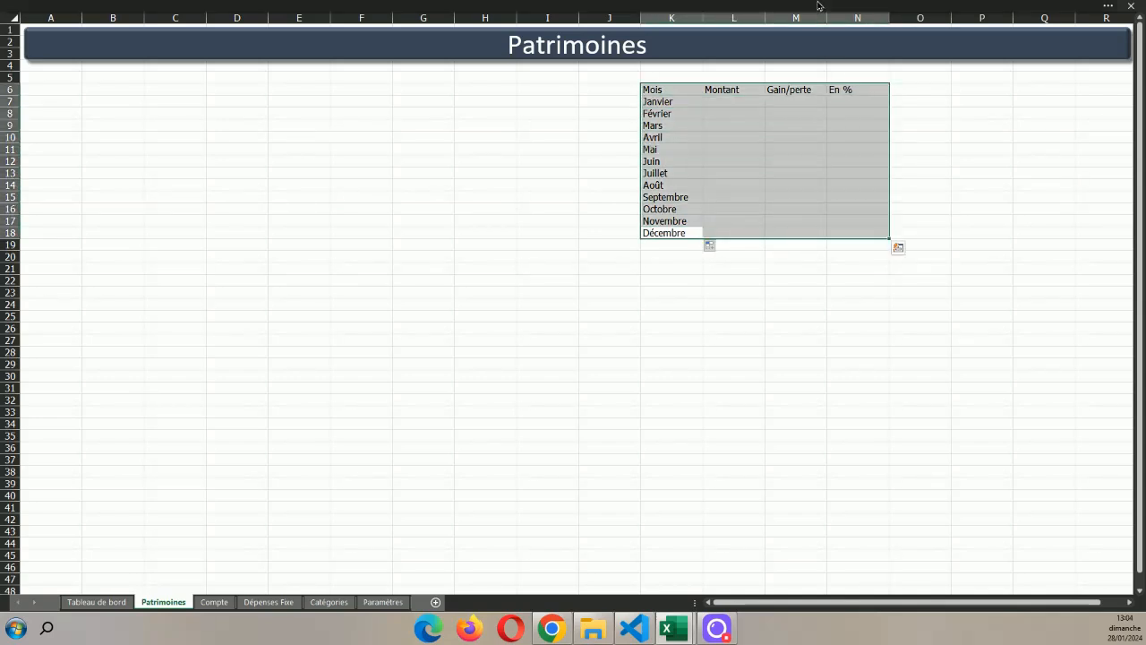
- Leave full-screen mode so the ribbon is always displayed, and turn on the formula bar
left_click(1108, 5)
left_click(1132, 98)
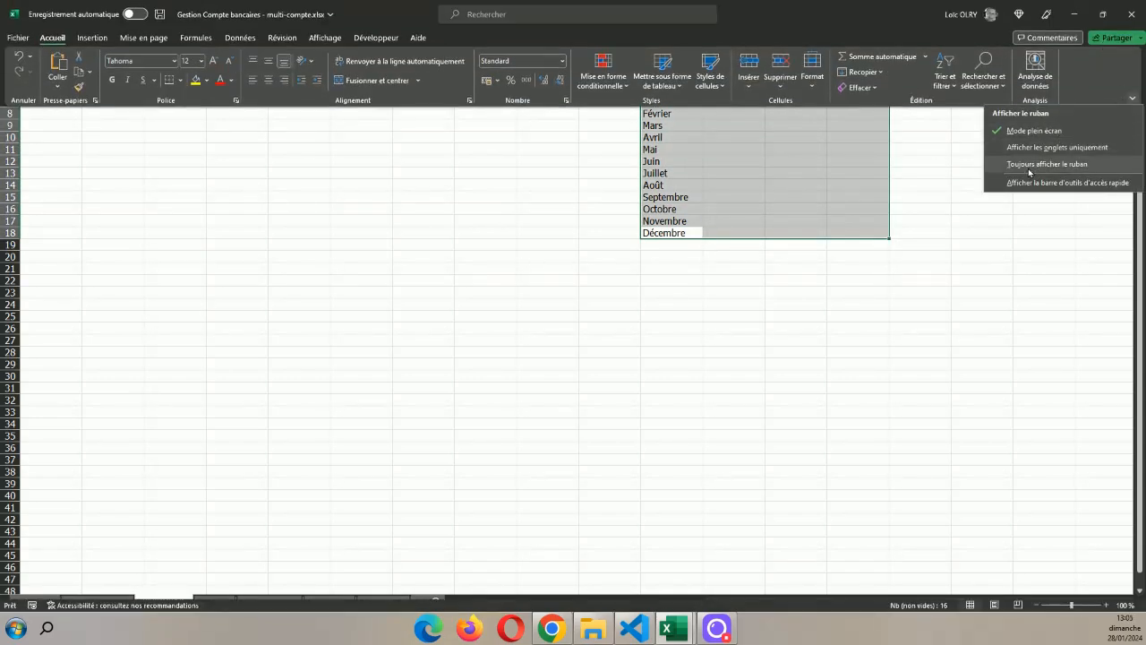
left_click(1029, 169)
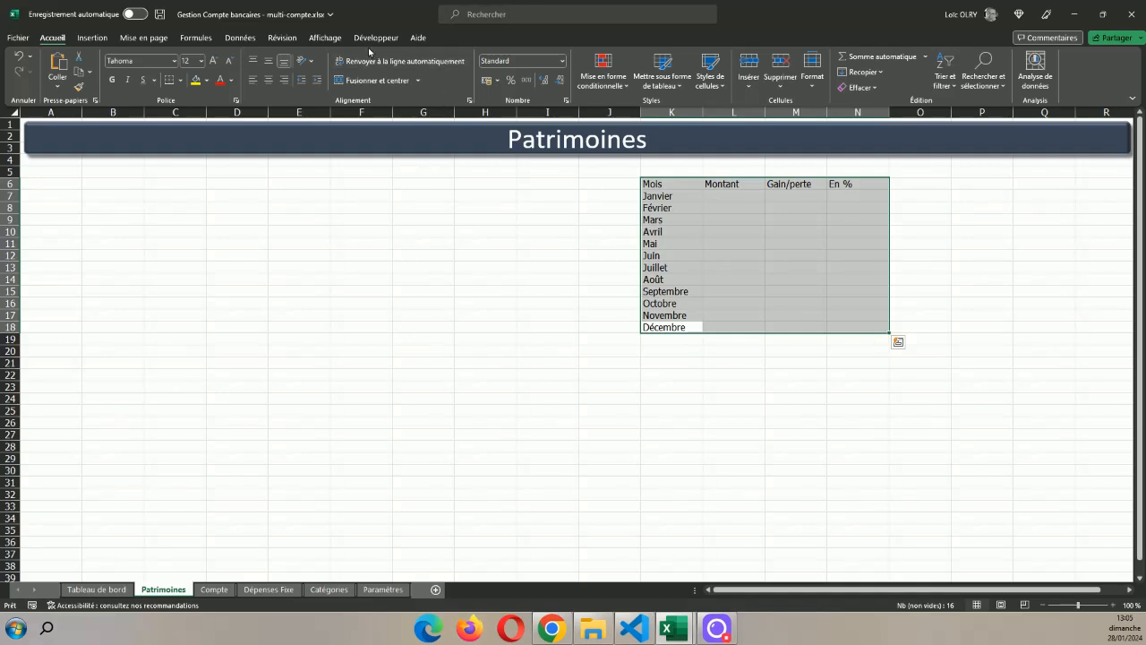
left_click(330, 37)
left_click(465, 63)
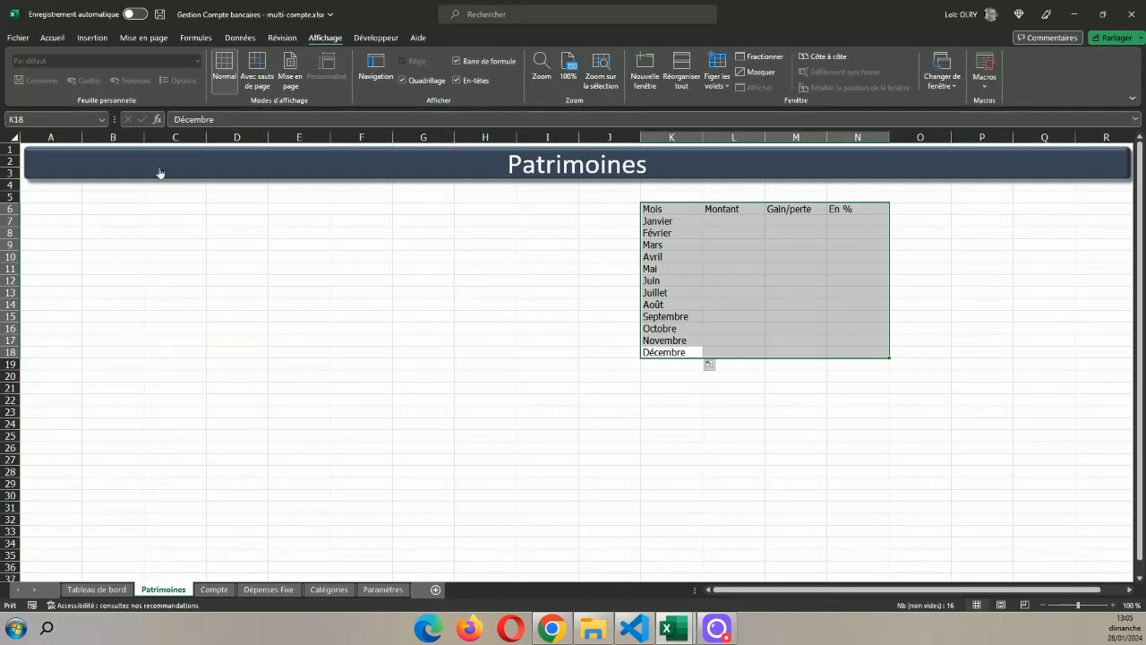
- Convert the range K6:N18 into a table with headers
left_click(91, 38)
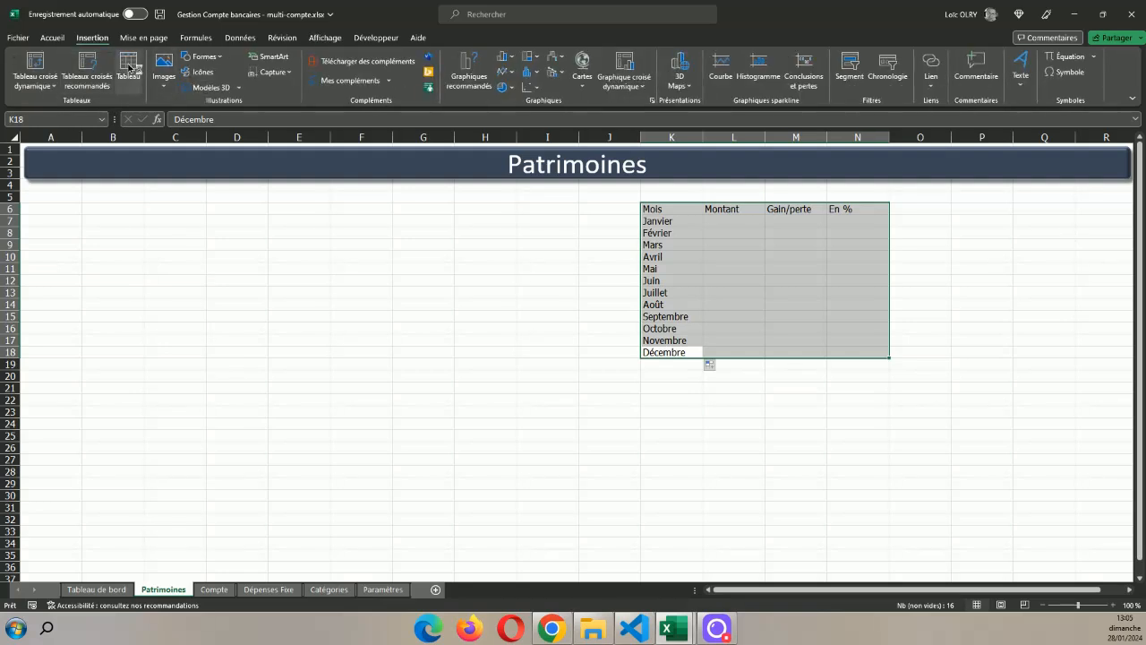
left_click(129, 67)
left_click(490, 387)
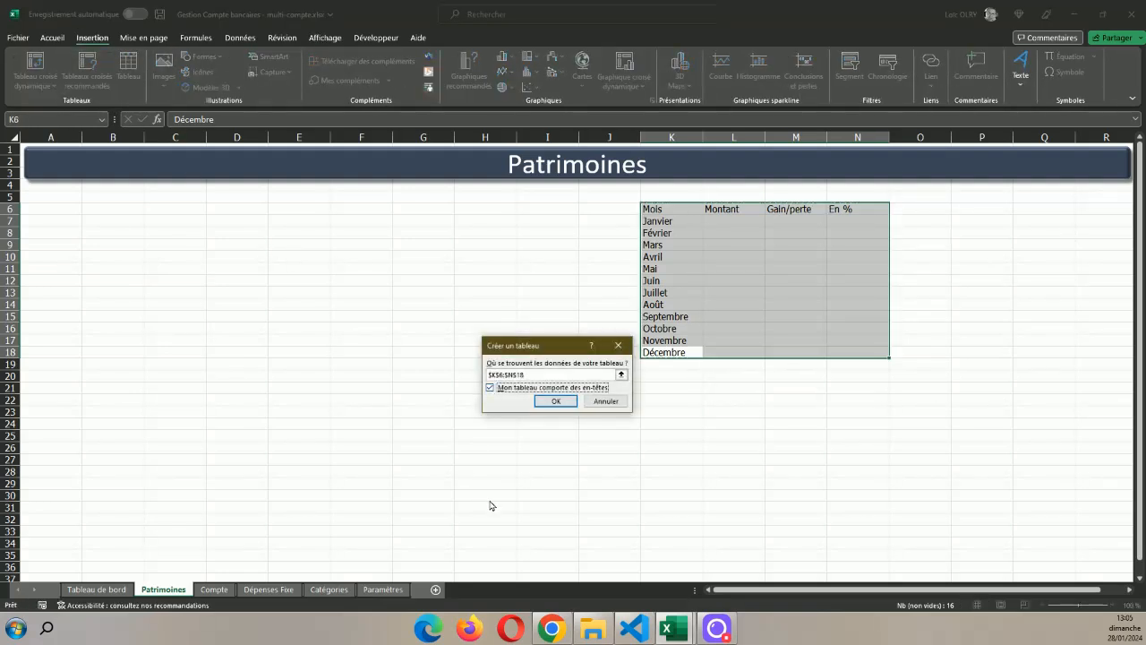
left_click(556, 401)
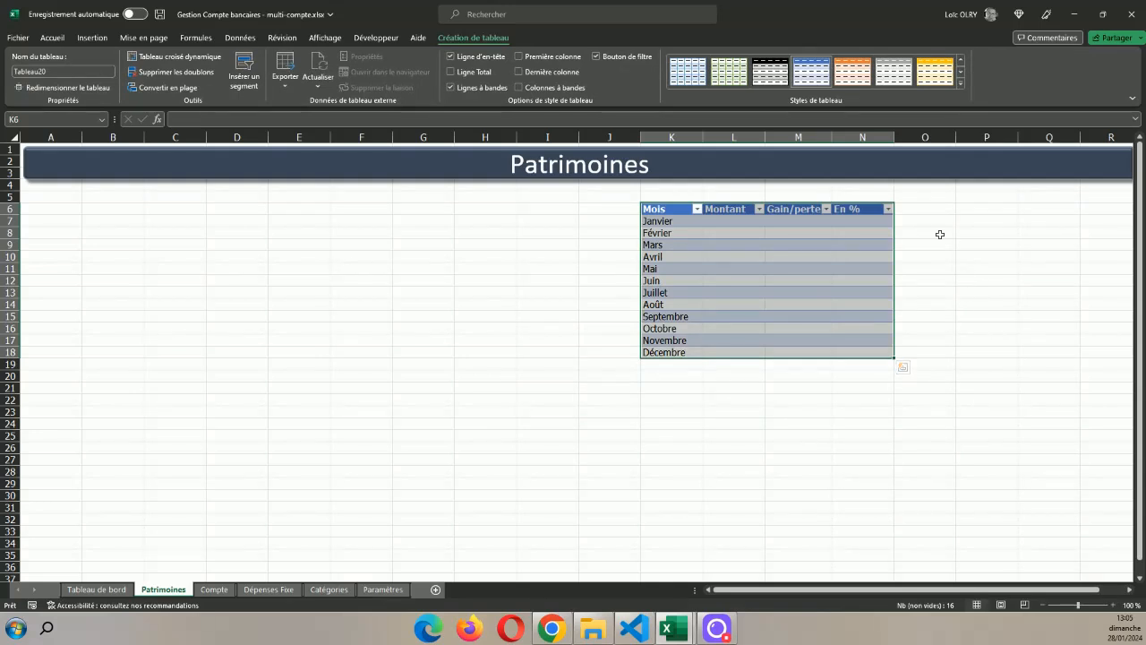
- Apply the blue-grey banded style with black header text to the months table and hide its filter buttons
left_click(960, 60)
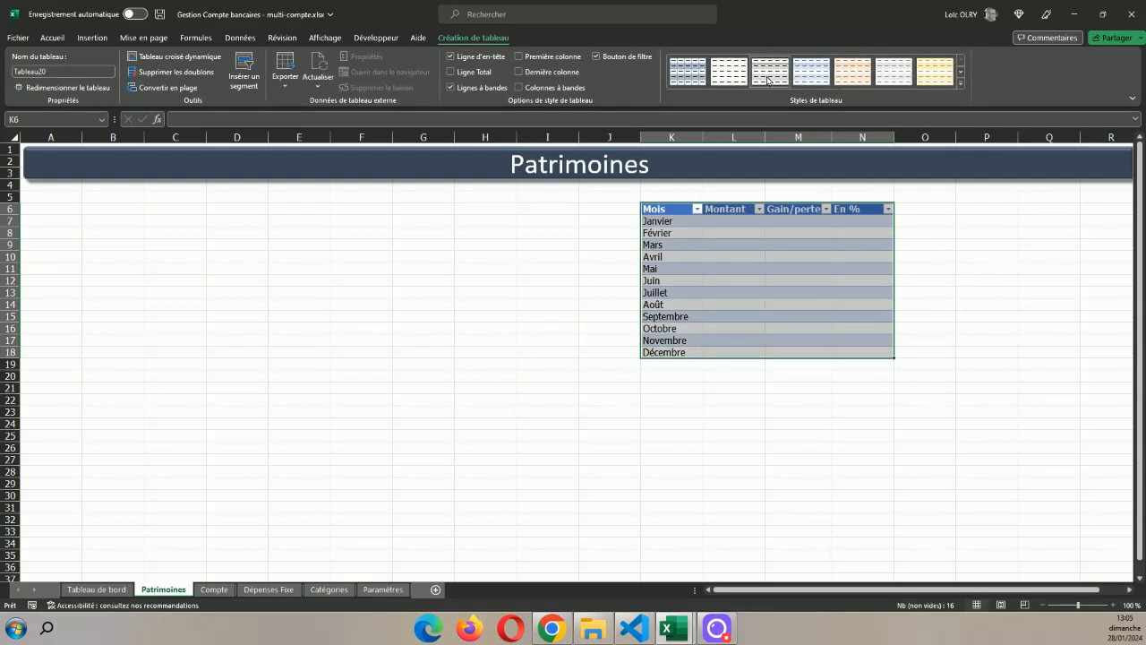
left_click(701, 71)
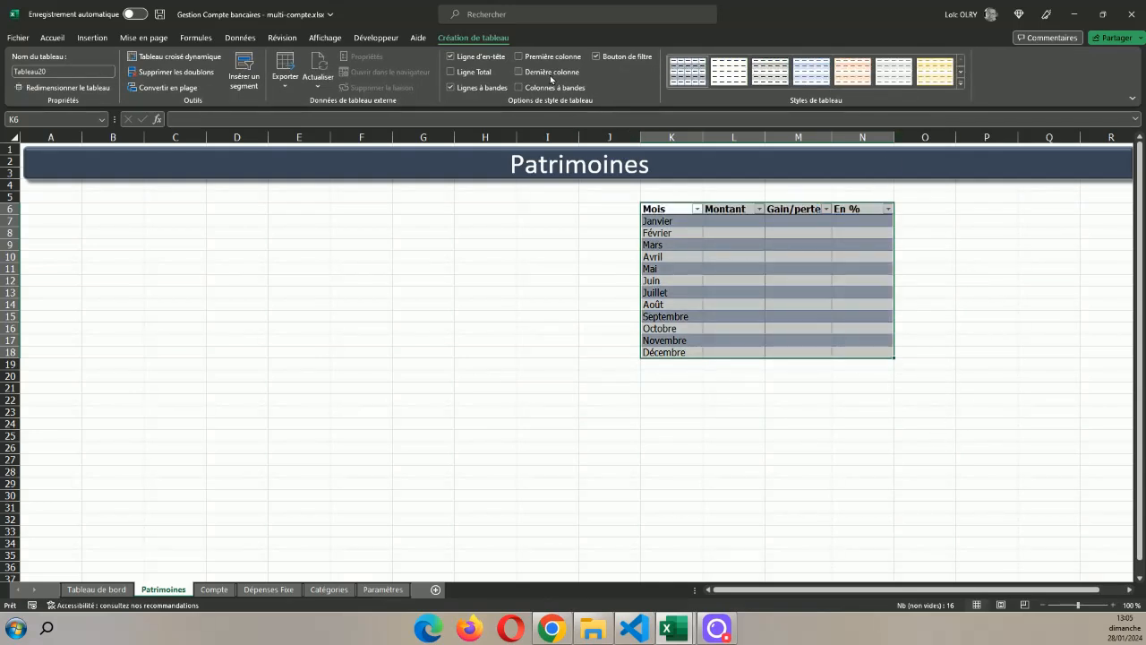
left_click(616, 58)
left_click(662, 438)
- Centre the table headers in K6:N6 horizontally and vertically
left_click(664, 205)
left_click_drag(658, 208, 851, 208)
left_click(52, 37)
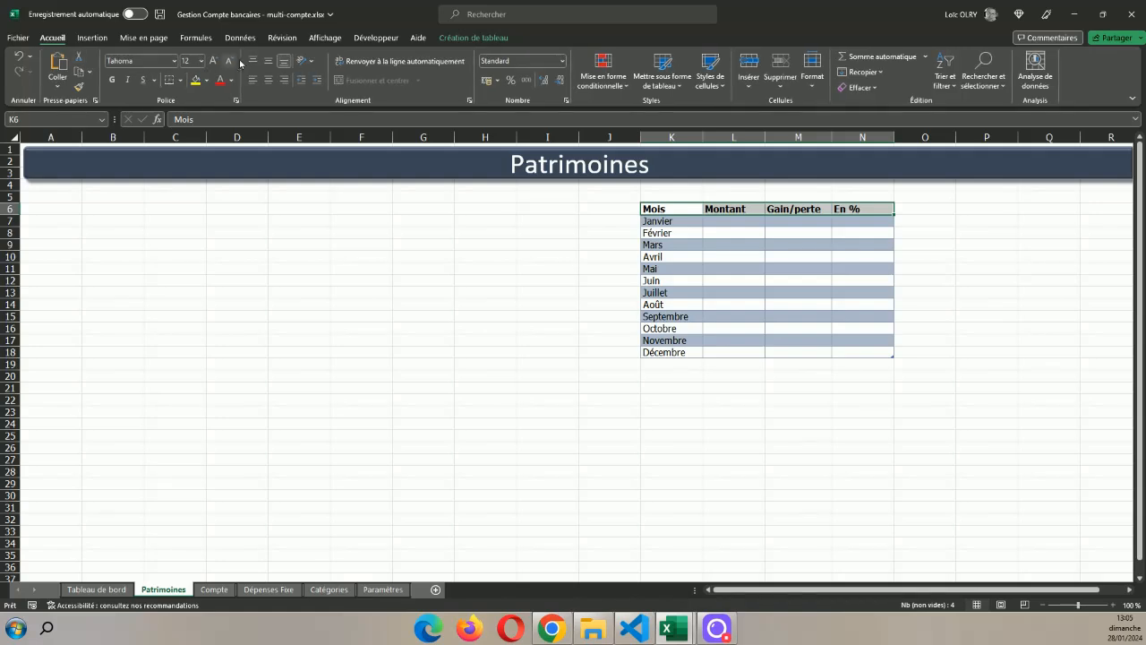
left_click(267, 61)
left_click(269, 81)
left_click(423, 375)
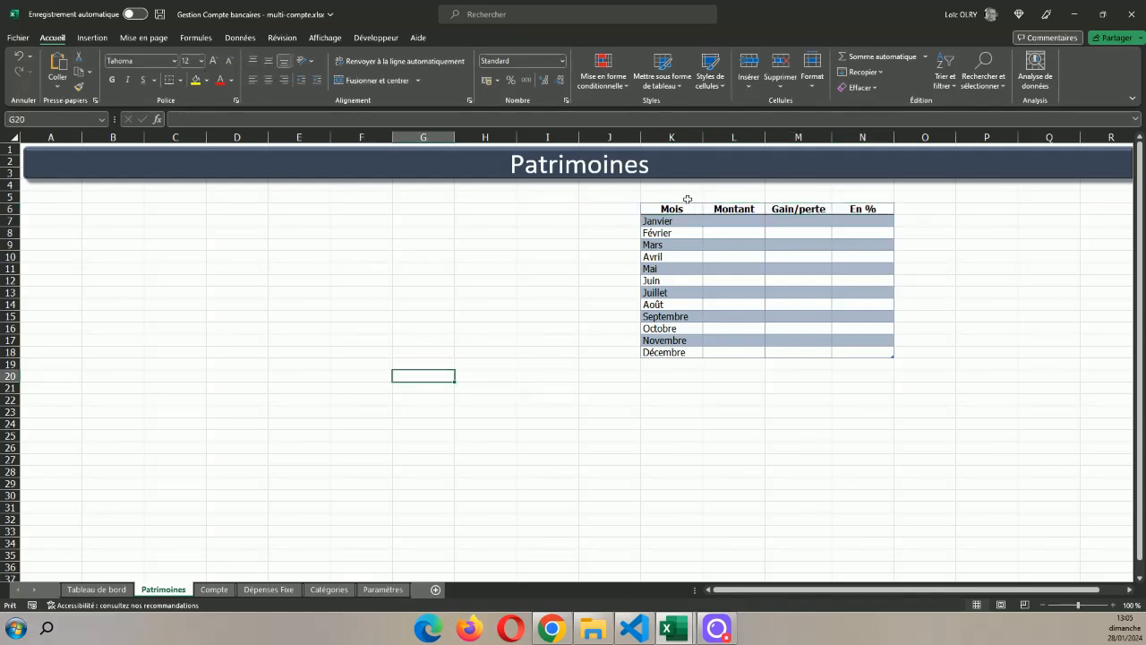
- Merge and centre cells K5:N5 above the months table and enter the title "Données graphique"
left_click_drag(672, 196, 862, 197)
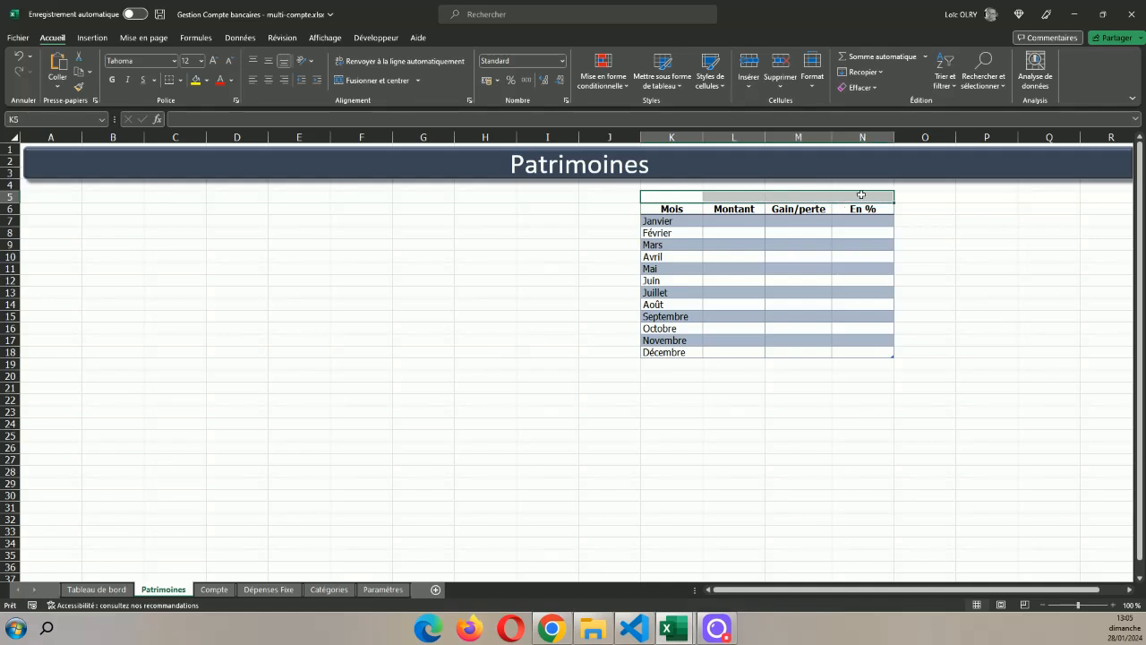
left_click(386, 79)
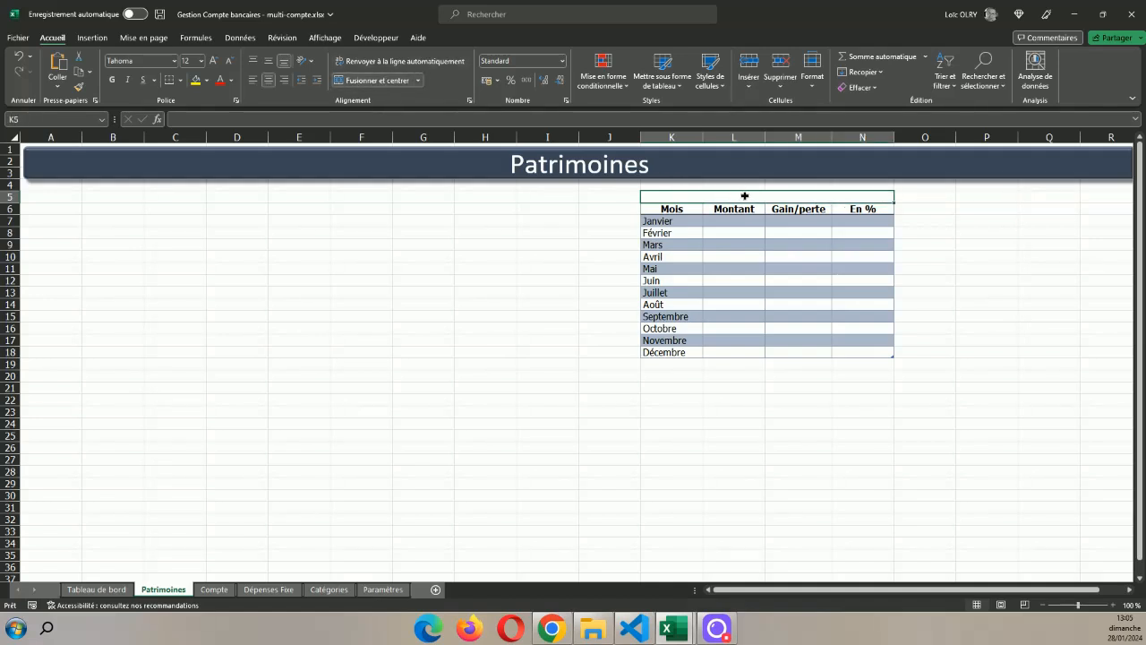
double_click(736, 196)
type("Données gra")
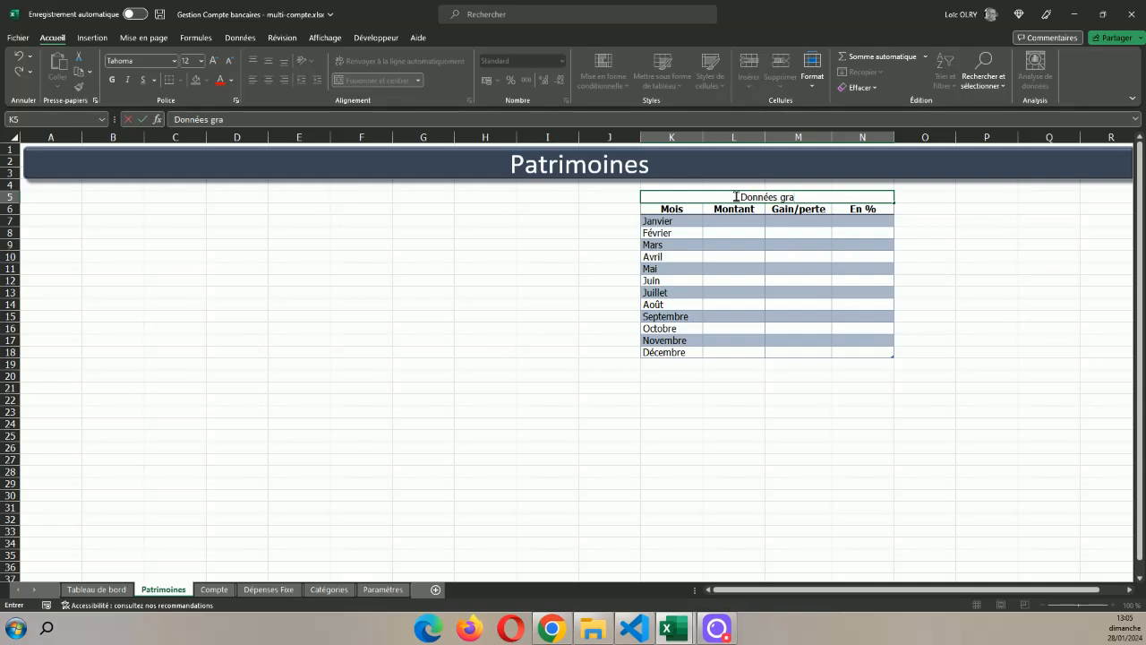
type("phique")
left_click(860, 529)
left_click(716, 376)
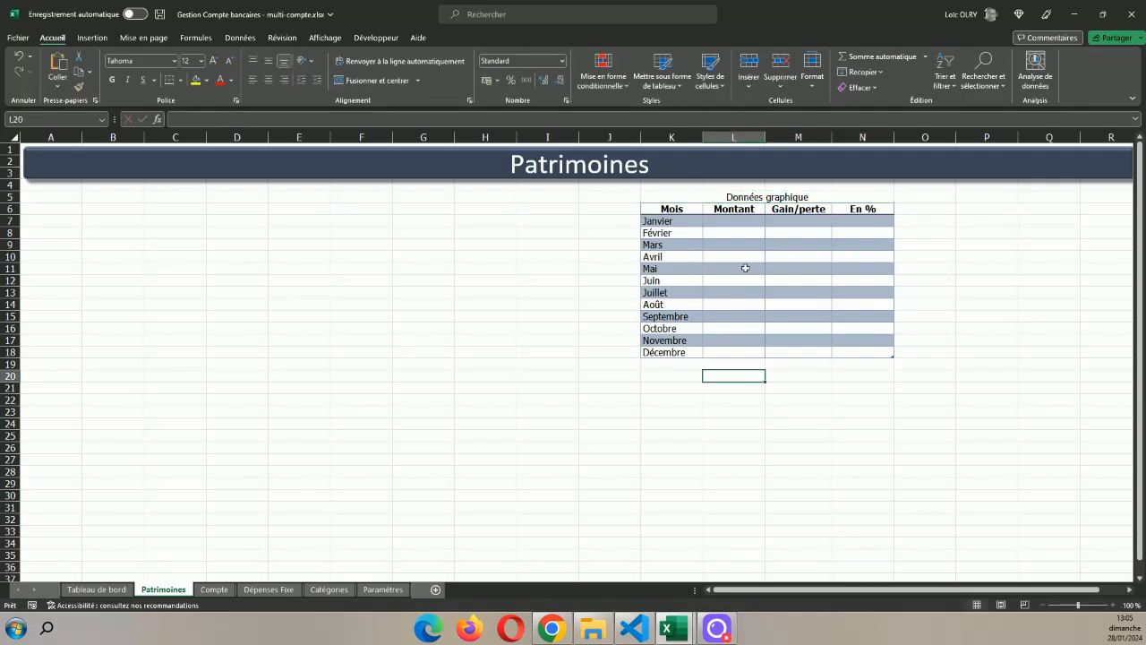
- Move the months table together with its title so that the whole block occupies N6:Q19
left_click_drag(682, 198, 701, 356)
left_click_drag(695, 190, 857, 203)
left_click(683, 268)
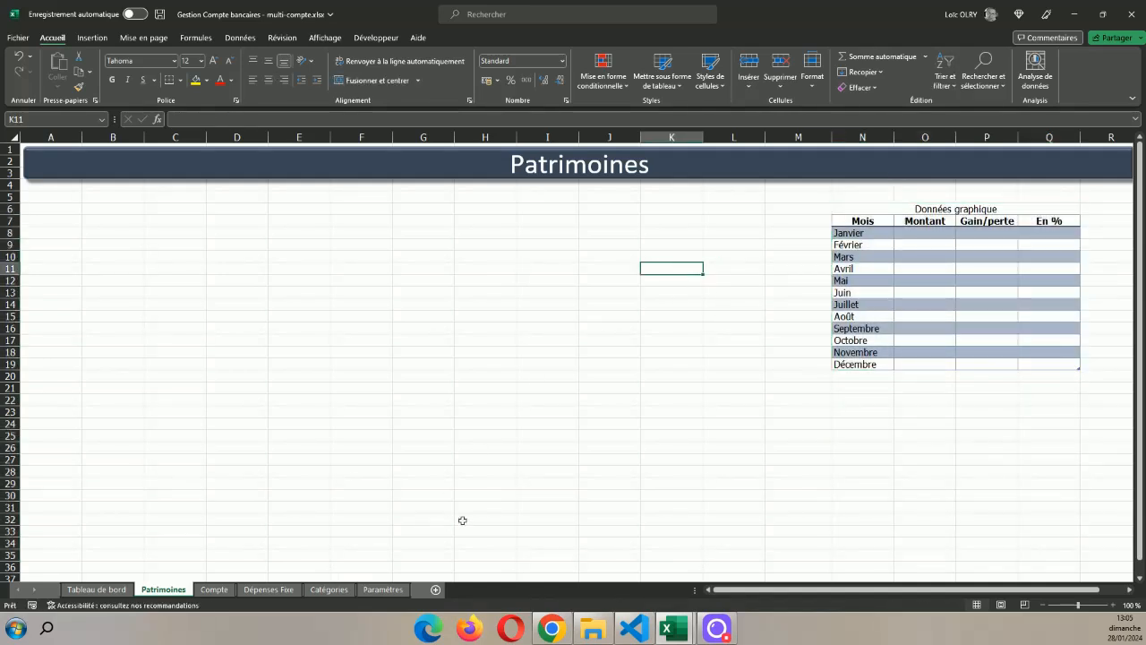
left_click(434, 483)
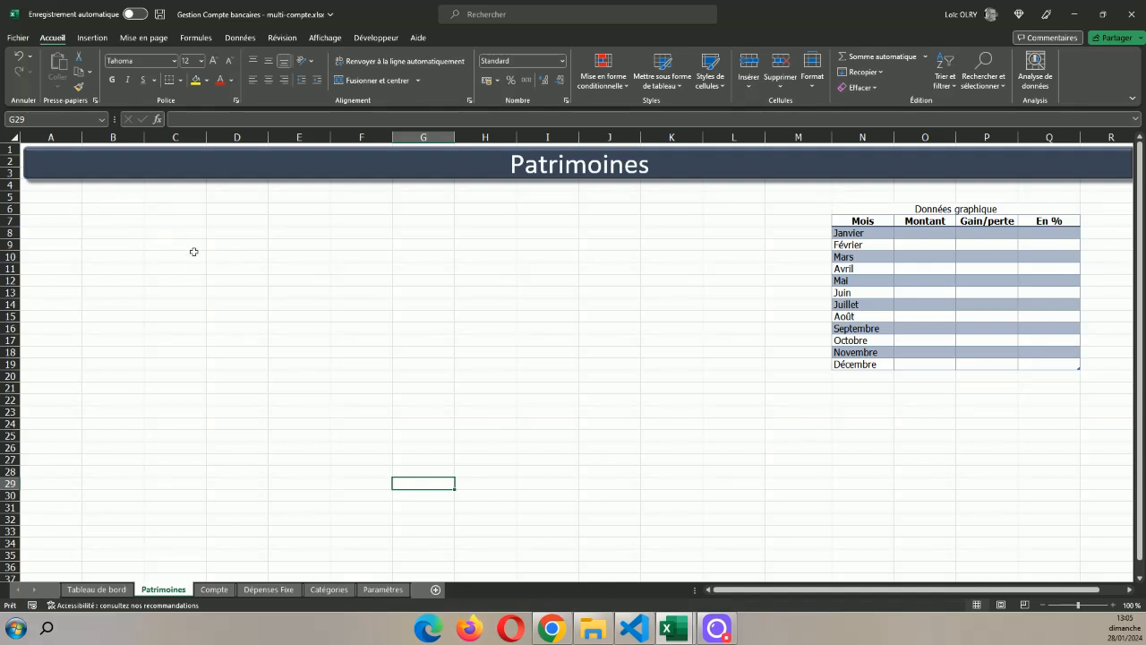
- Enter the column headers "Type d'actif", "Détaille" and "Valeur" in cells B7 to D7
left_click(116, 222)
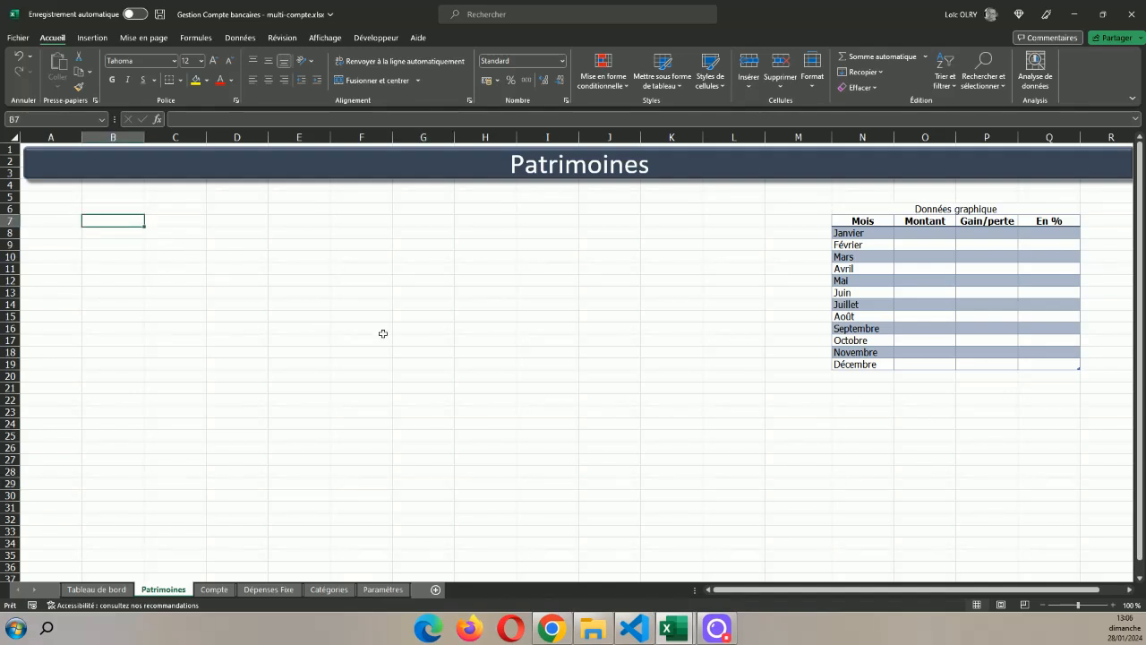
type("Type d'actif")
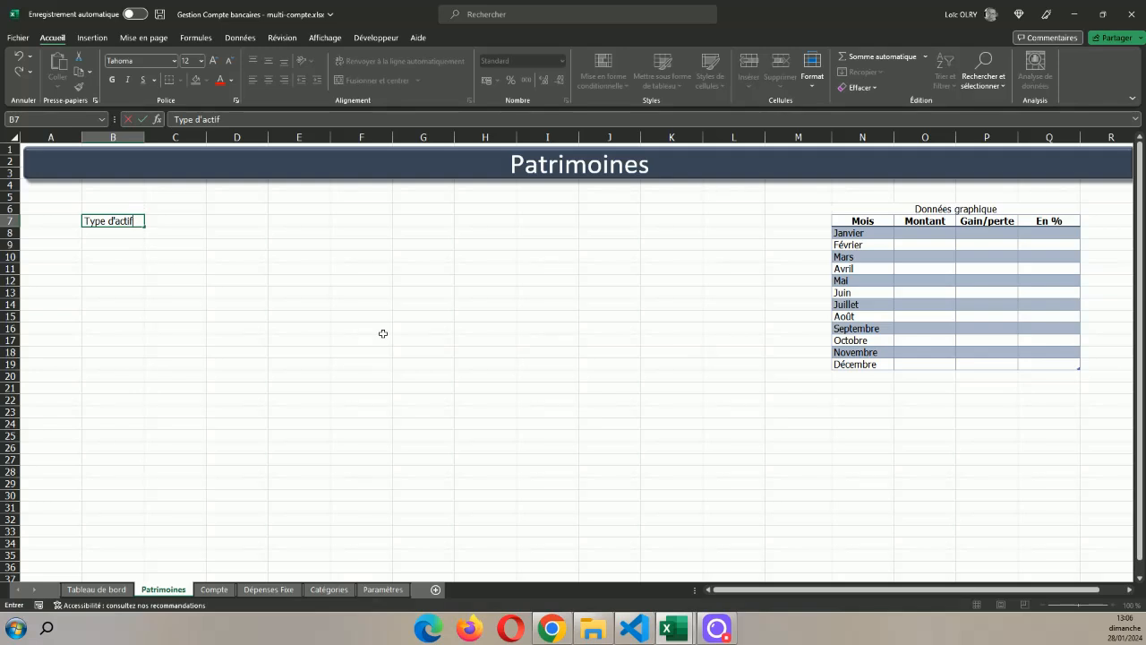
key("Tab")
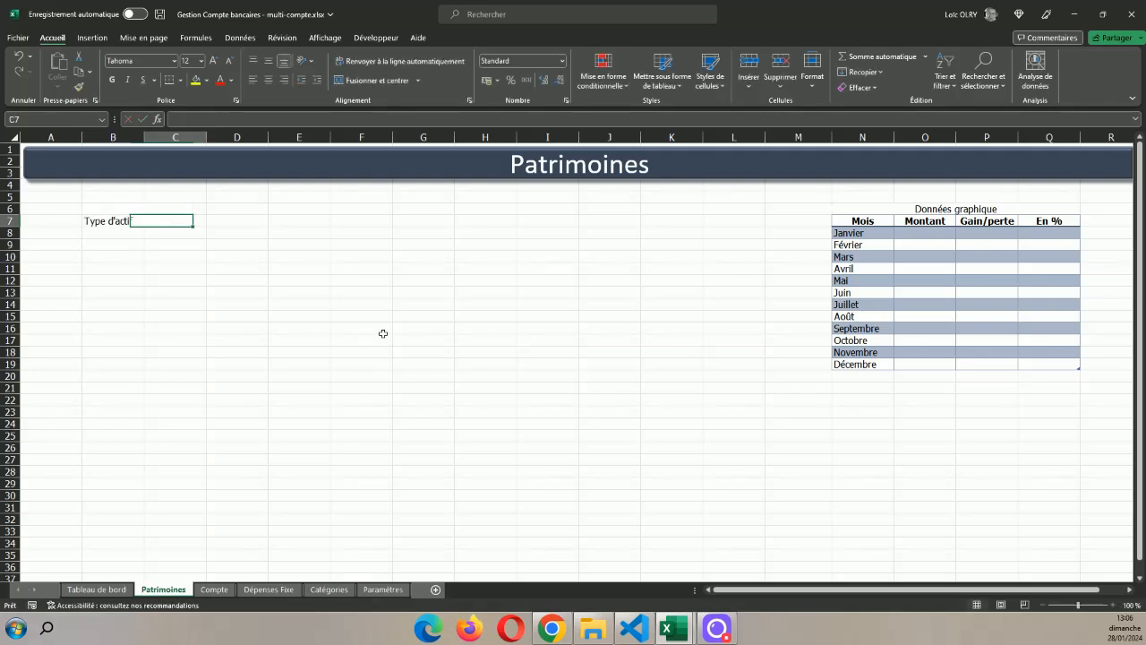
type("D")
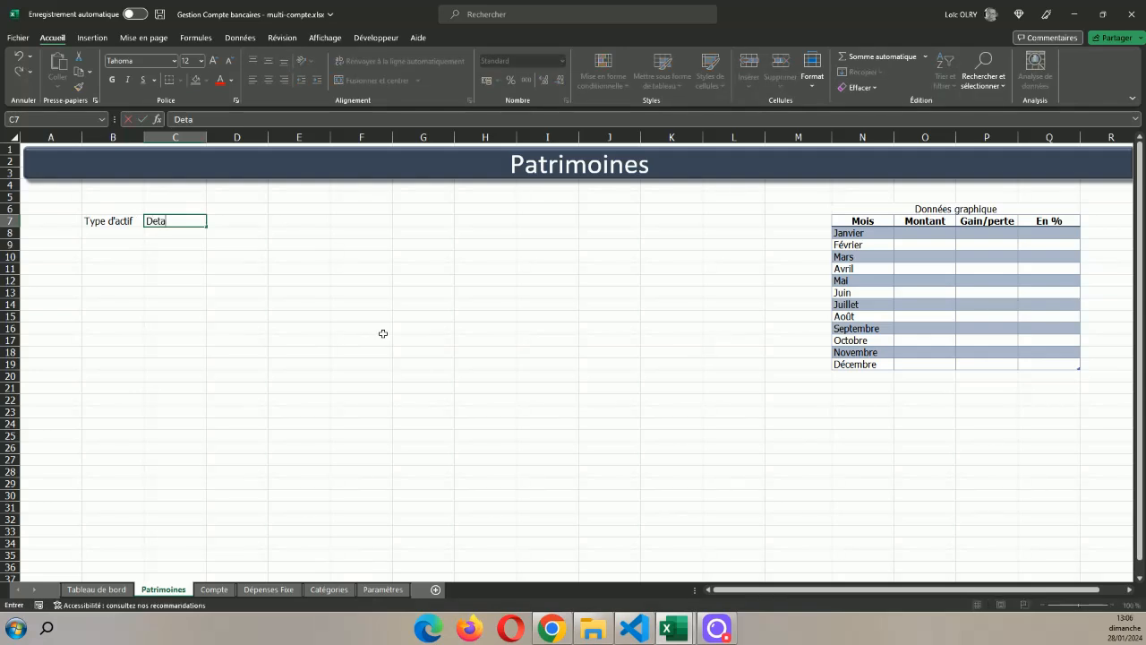
type("étaille")
key("Tab")
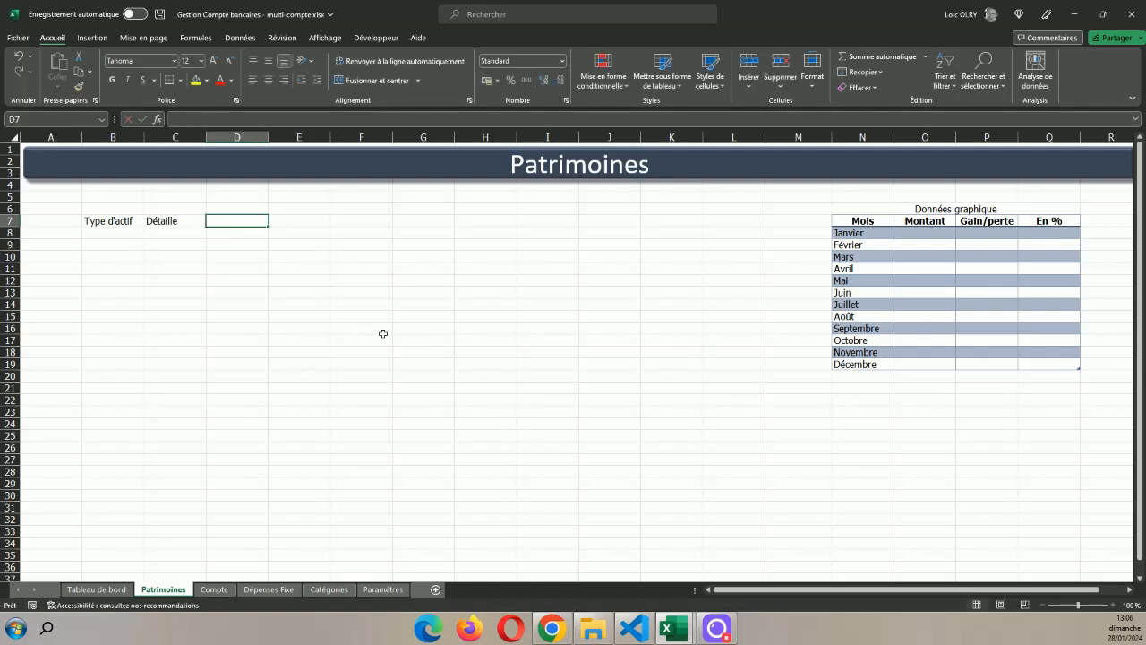
type("Valeur")
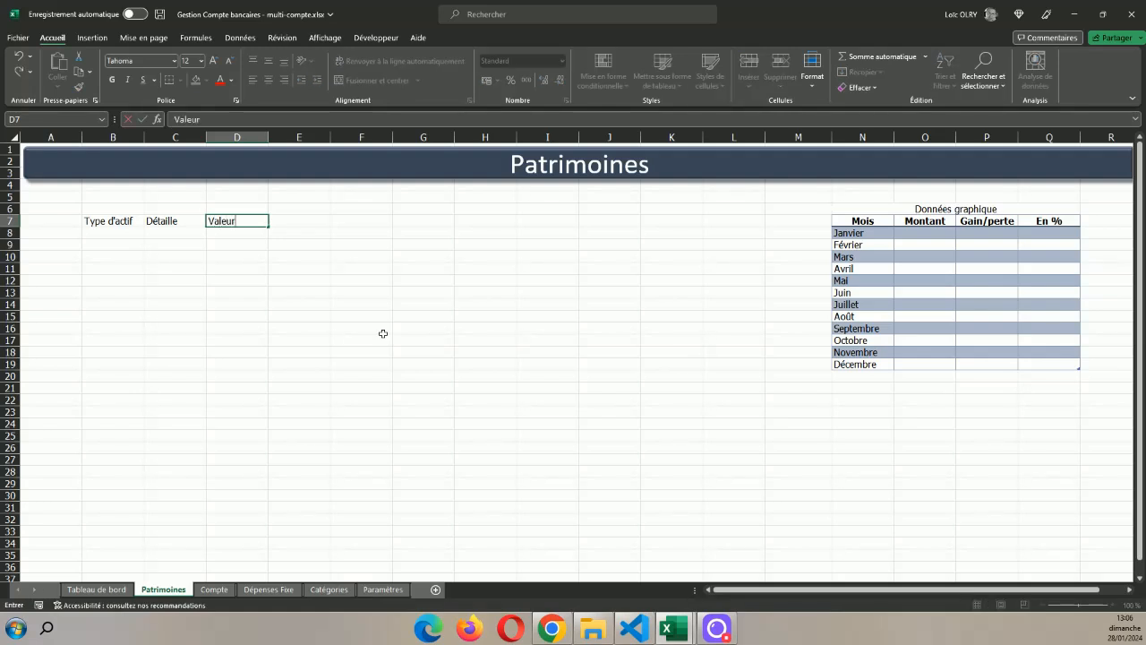
key("Return")
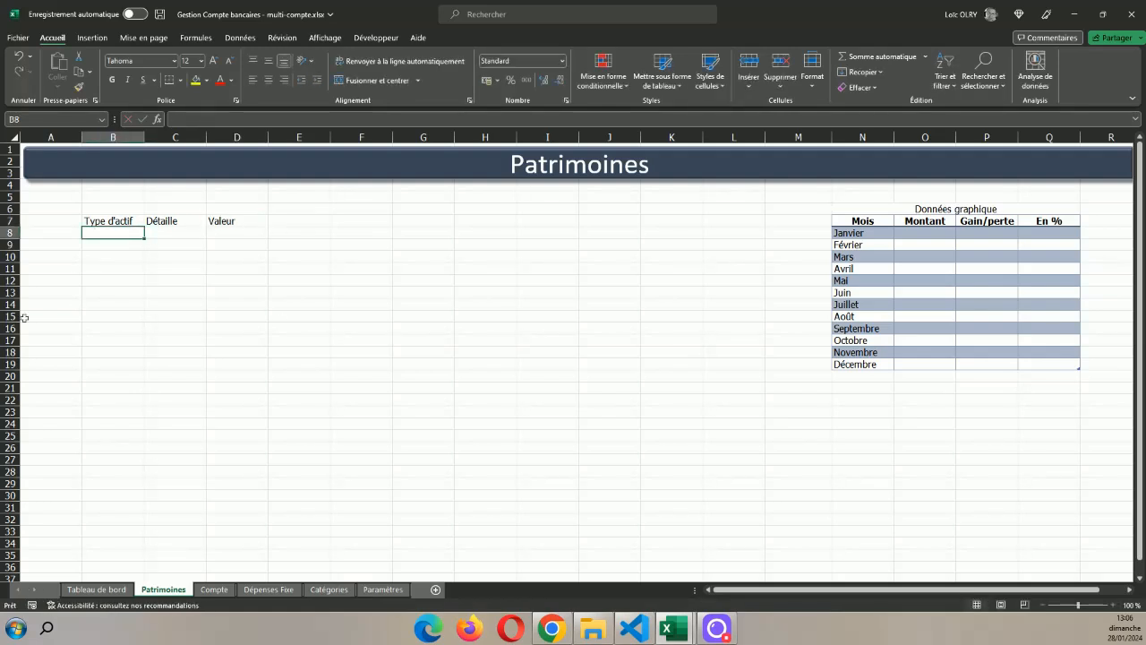
left_click(127, 218)
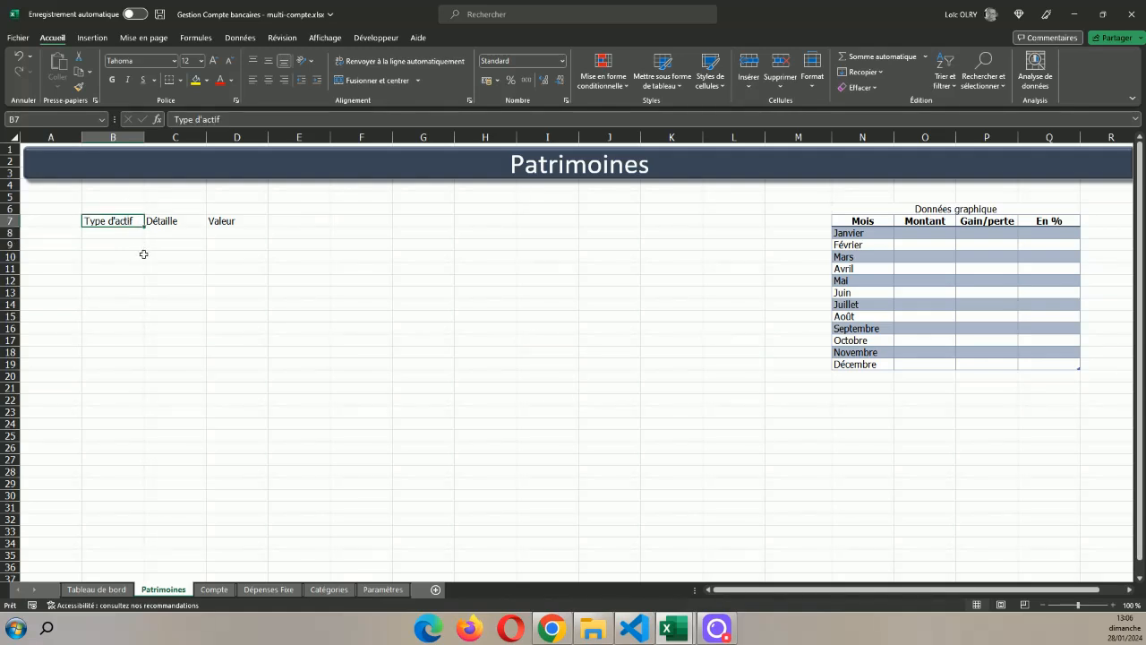
left_click(135, 231)
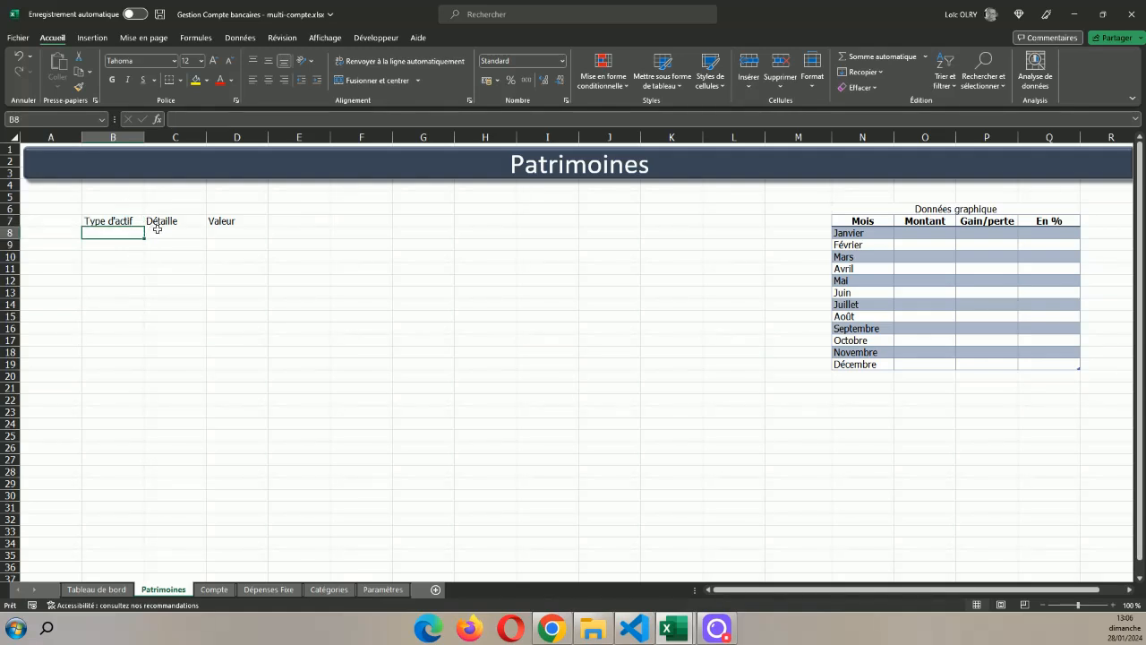
left_click(160, 230)
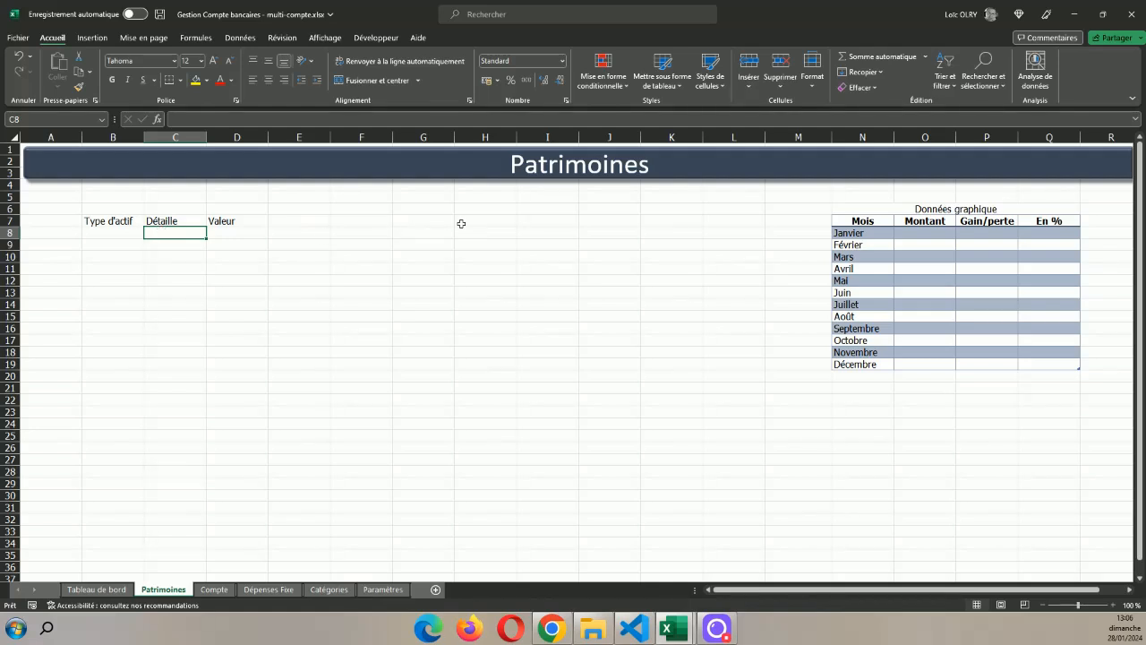
left_click(120, 271)
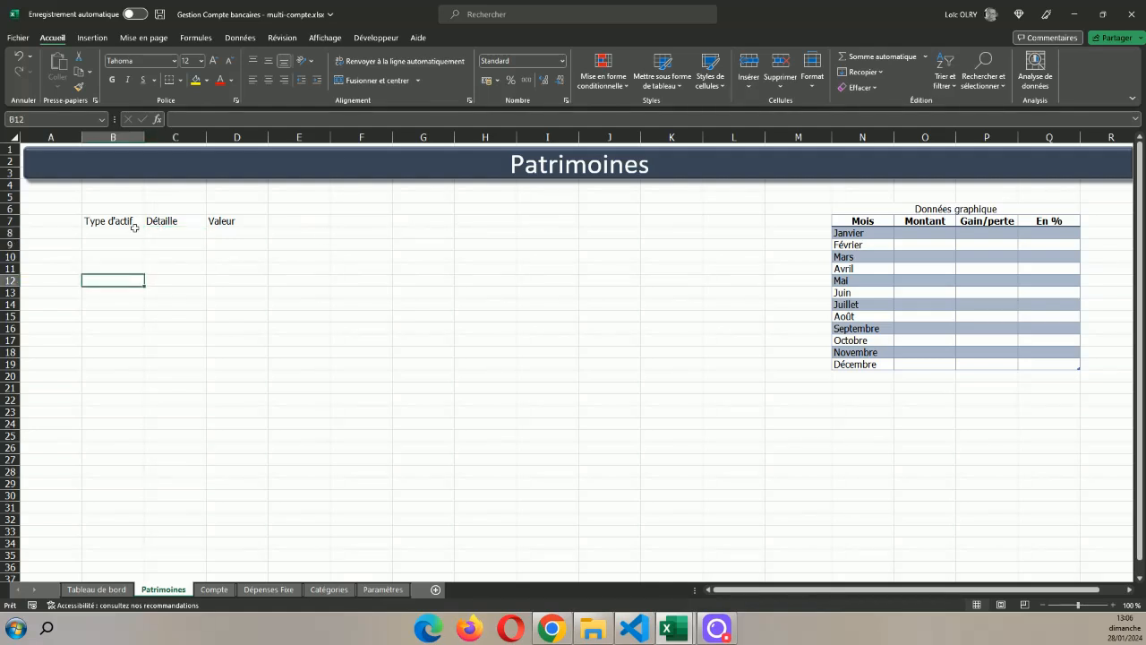
- Centre the asset headers in cells B7:D7 horizontally
left_click_drag(96, 221, 215, 221)
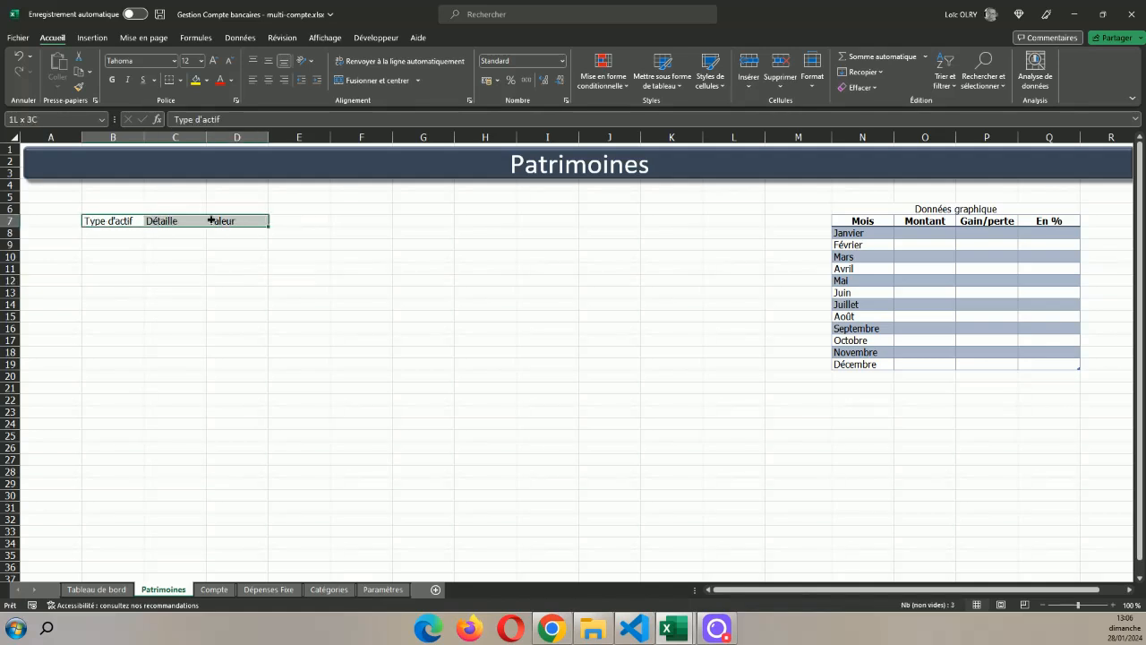
left_click(267, 80)
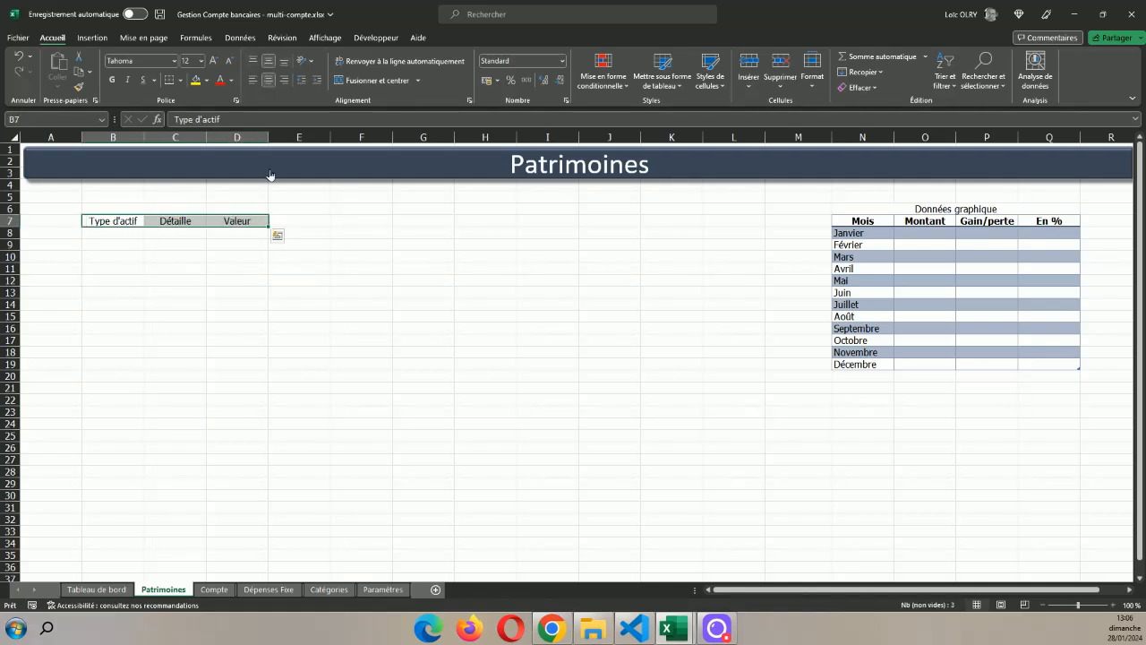
- Enter "Imobilier" as the first asset type in cell B8, below the "Type d'actif" header
left_click(122, 240)
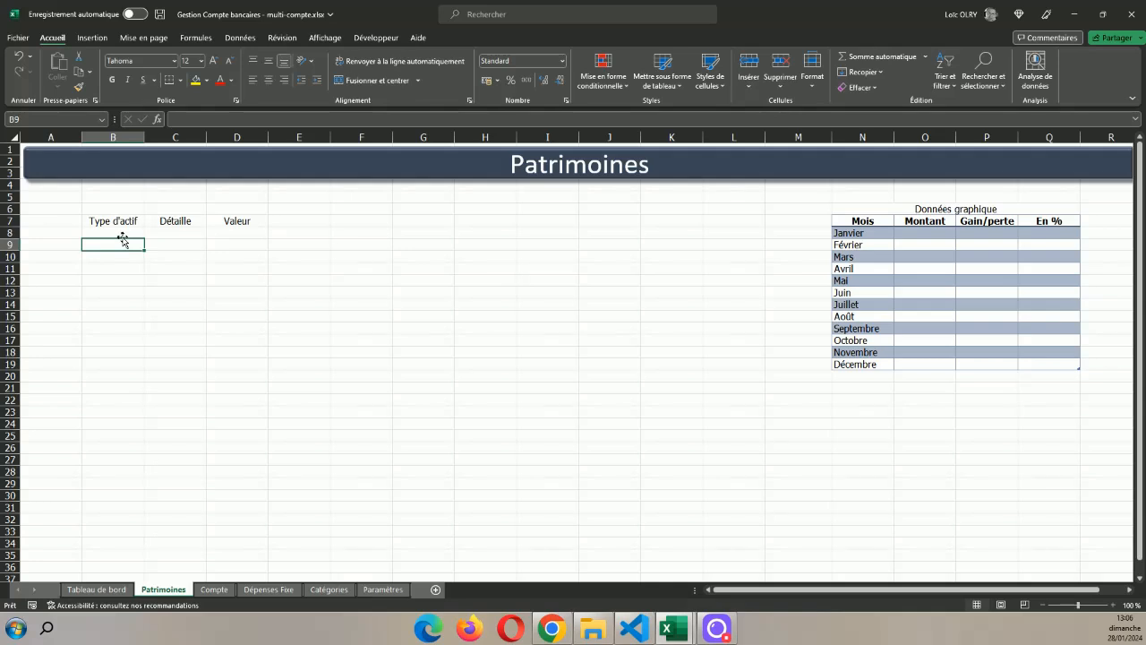
left_click(120, 231)
type("Imobilier")
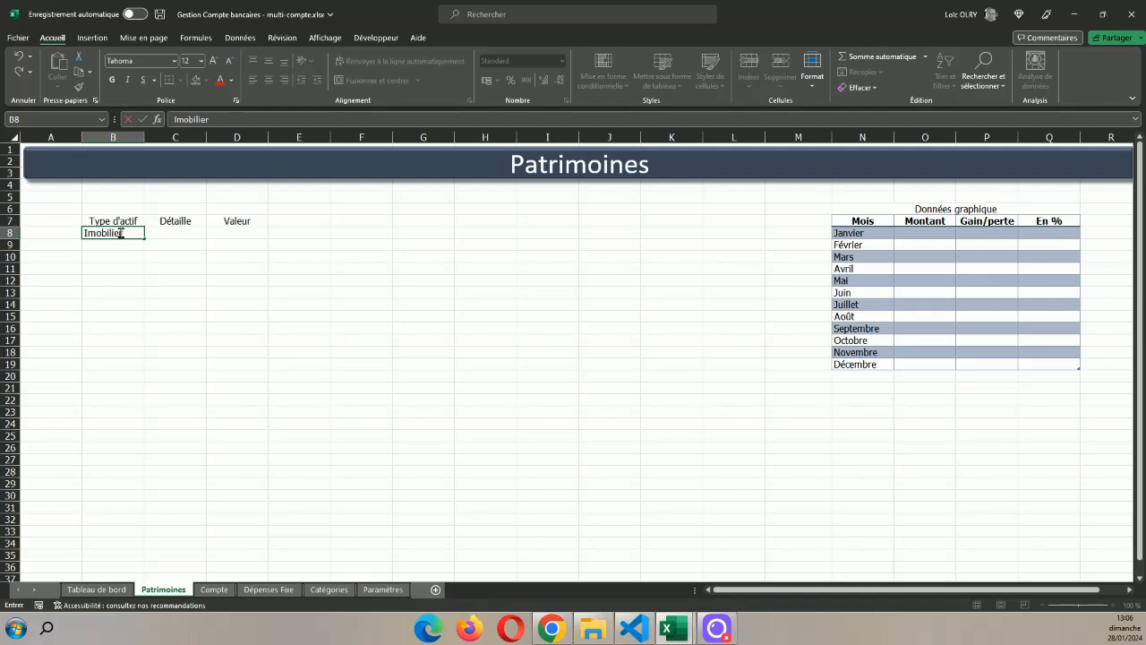
key("Return")
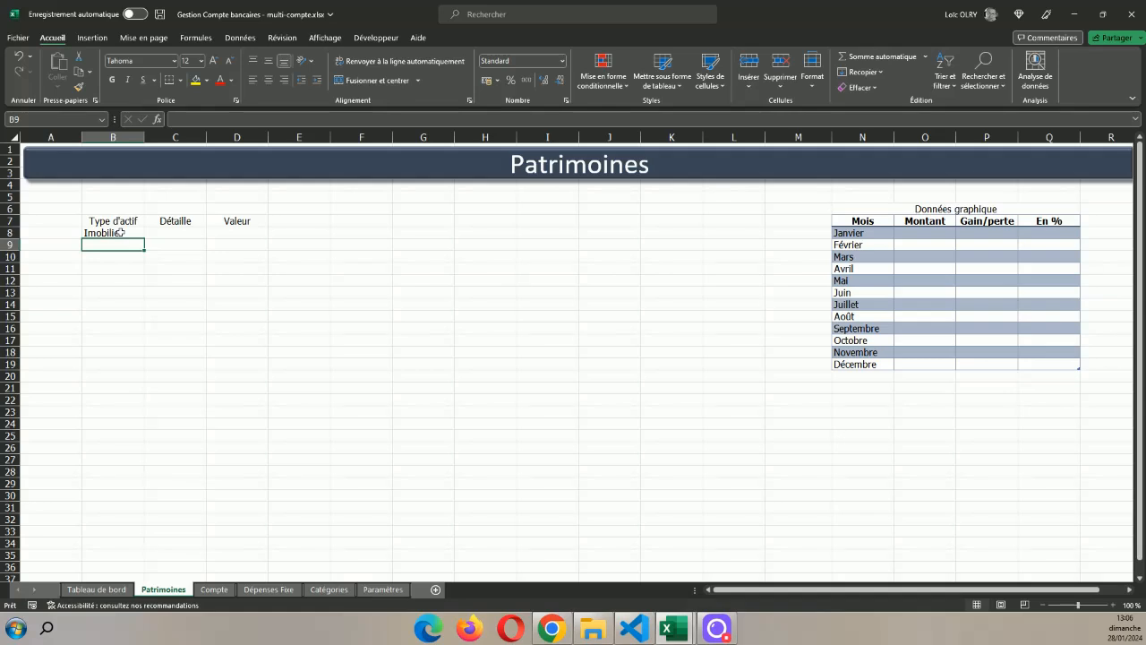
- Convert the range B7:D8 into a table that uses its first row as headers
left_click_drag(120, 232, 236, 220)
left_click(91, 38)
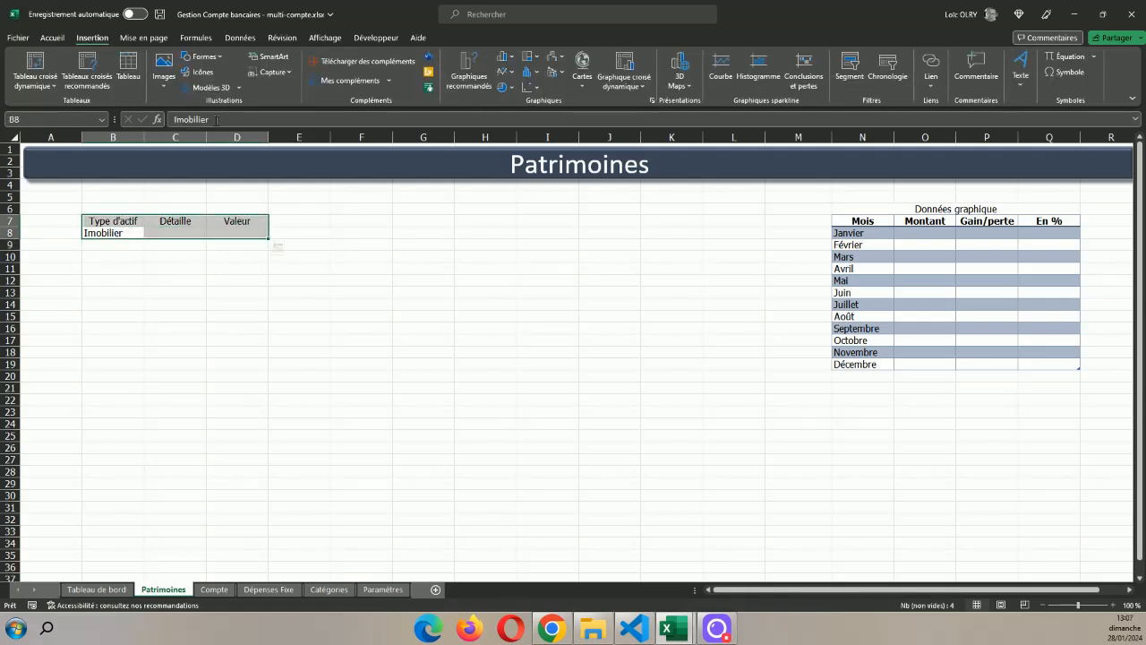
left_click(128, 68)
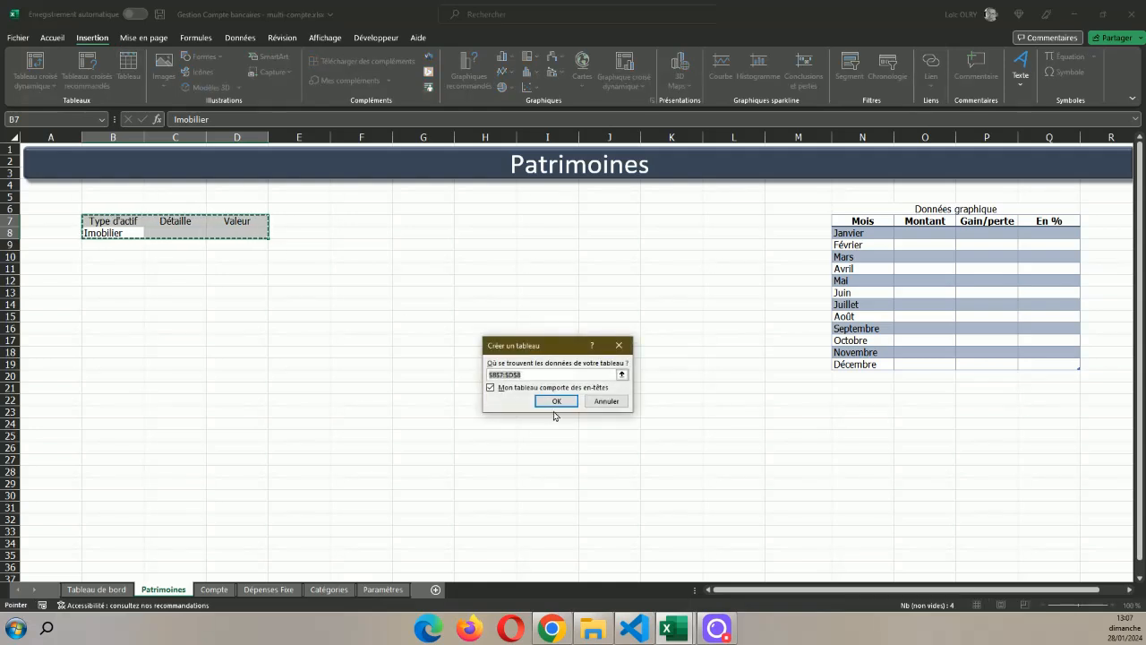
left_click(557, 403)
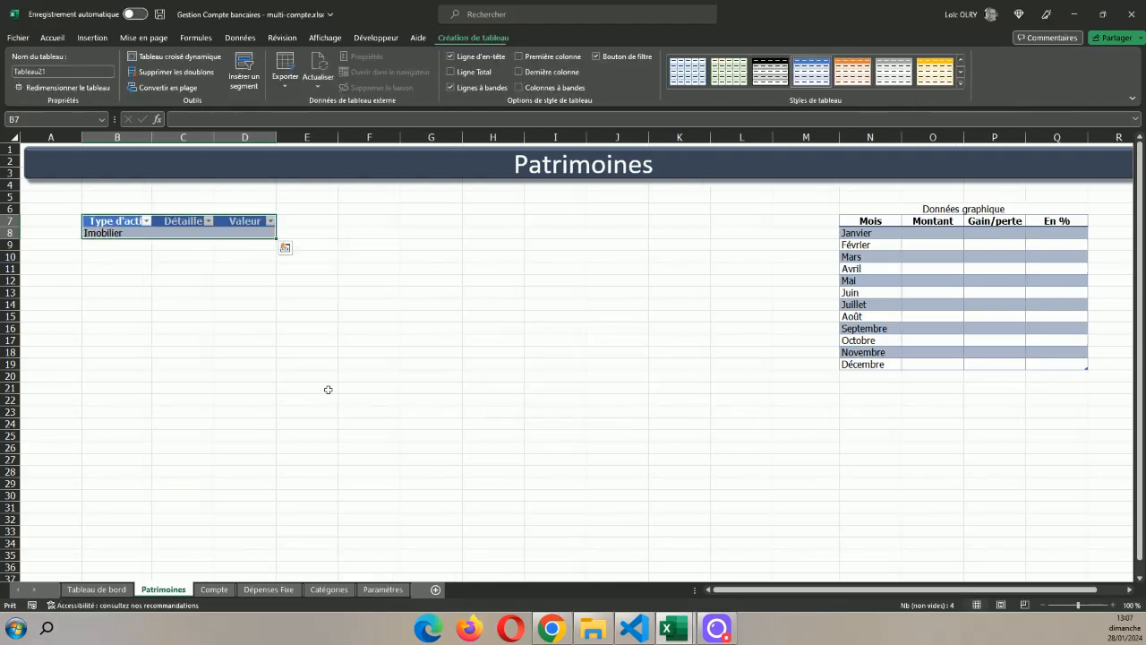
- Give the asset table the same blue-grey banded style as the months table and hide its filter buttons
left_click(960, 61)
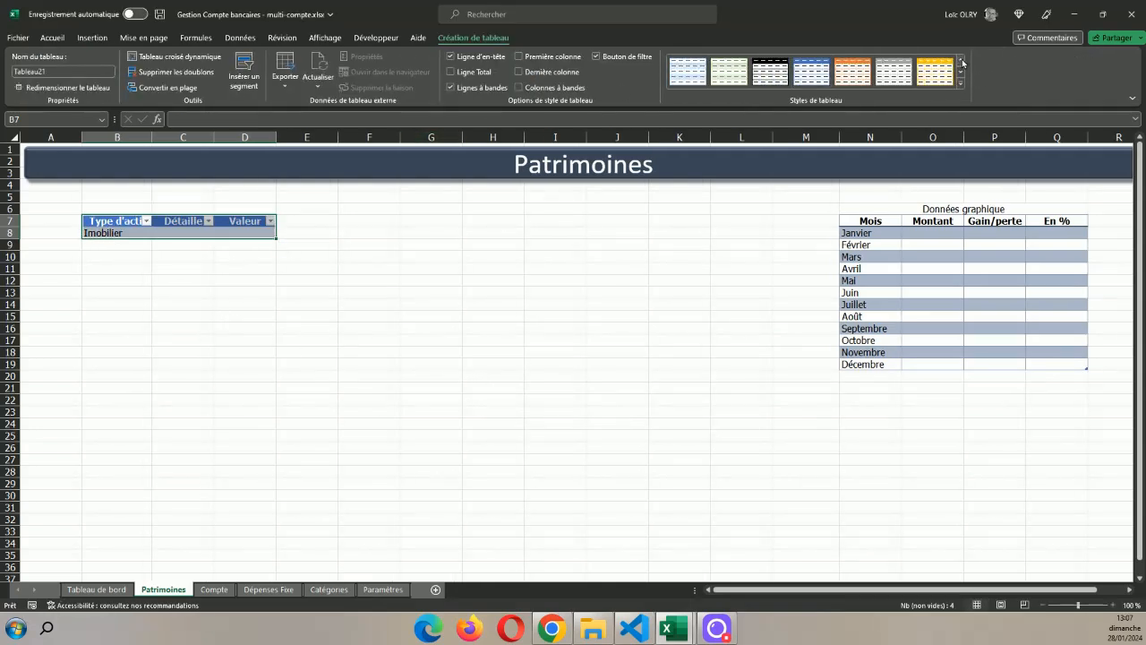
left_click(687, 71)
left_click(484, 307)
left_click(112, 232)
left_click(595, 55)
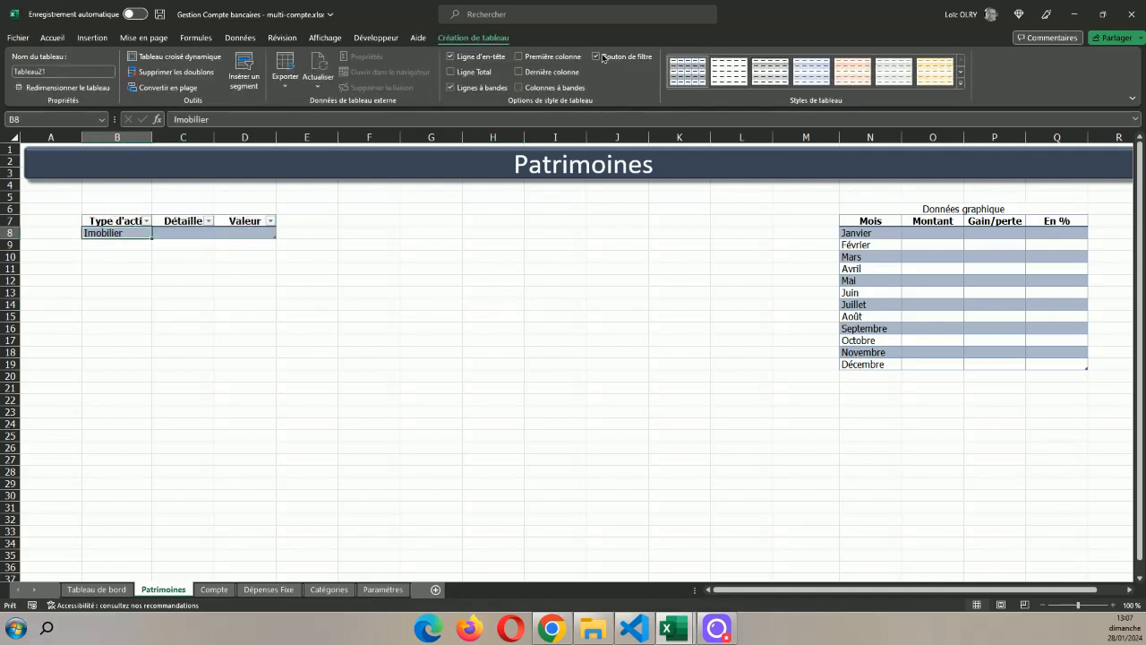
left_click(367, 339)
- Copy the asset table B7:D8 and paste the duplicate starting at cell B12
left_click(119, 221)
left_click_drag(119, 221, 256, 240)
key("ctrl+c")
left_click(119, 282)
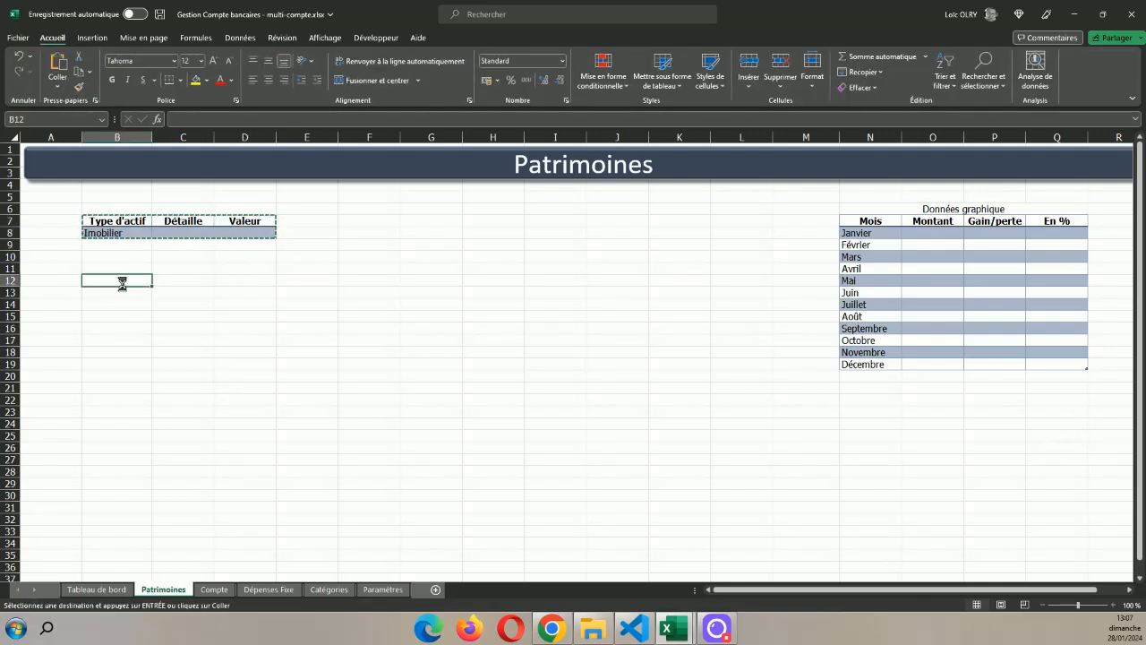
key("ctrl+v")
left_click(125, 281)
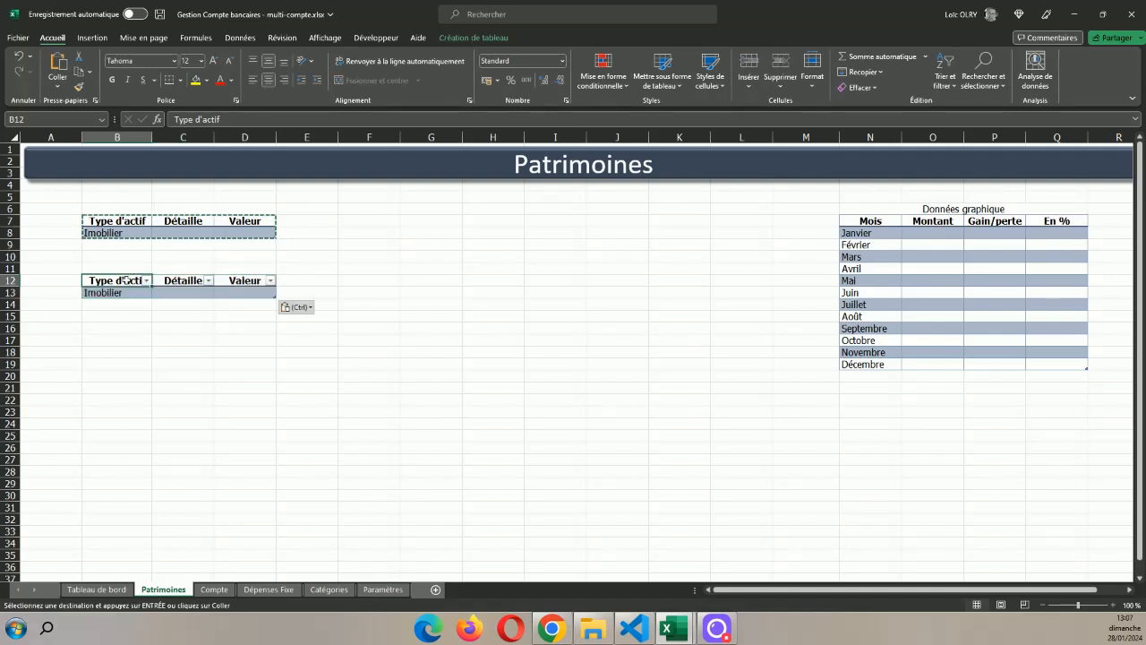
- Hide the filter buttons in the header row of the copied table at B12:D13
left_click(375, 39)
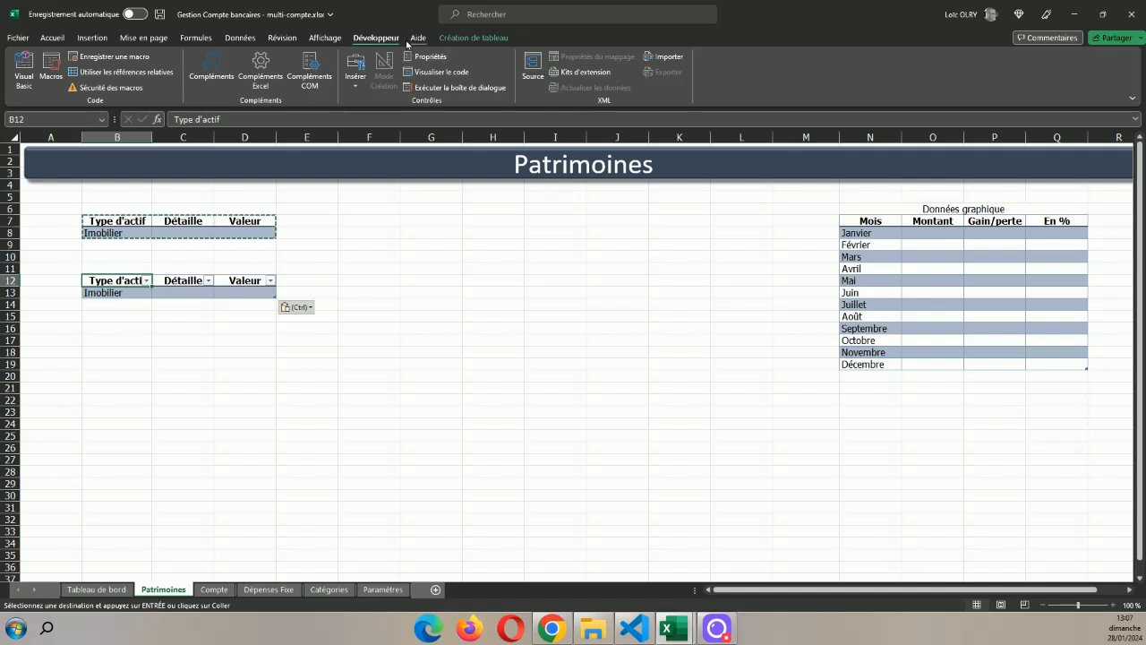
left_click(482, 39)
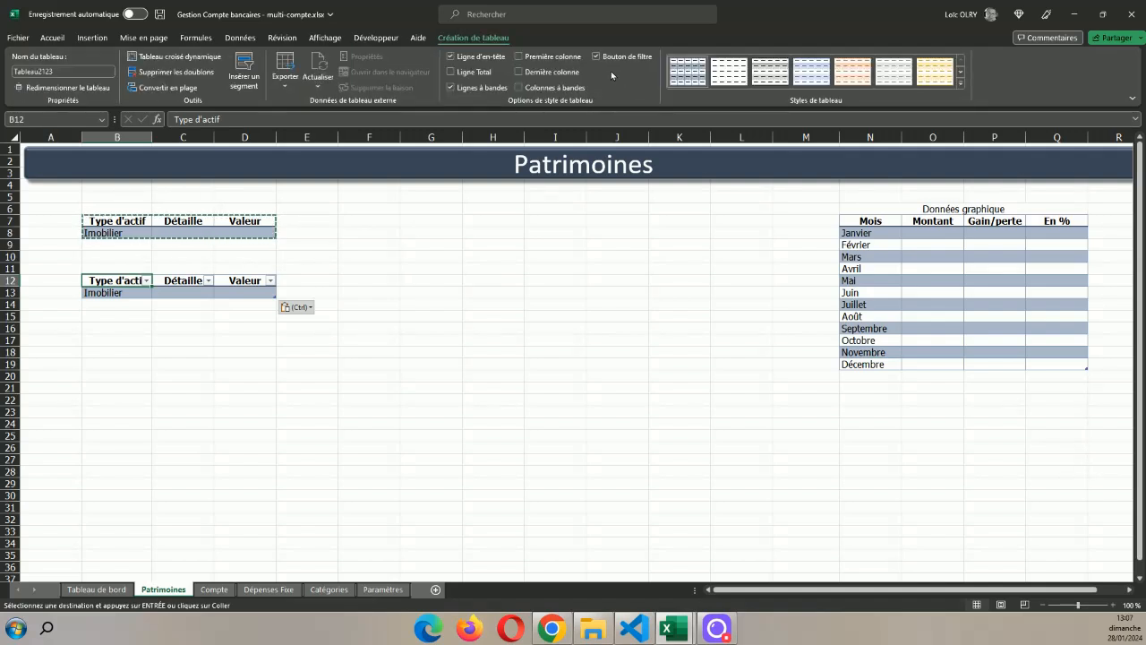
left_click(438, 294)
- Rename the header in B12 to "Type de passif" and widen column B so that it fits
double_click(123, 280)
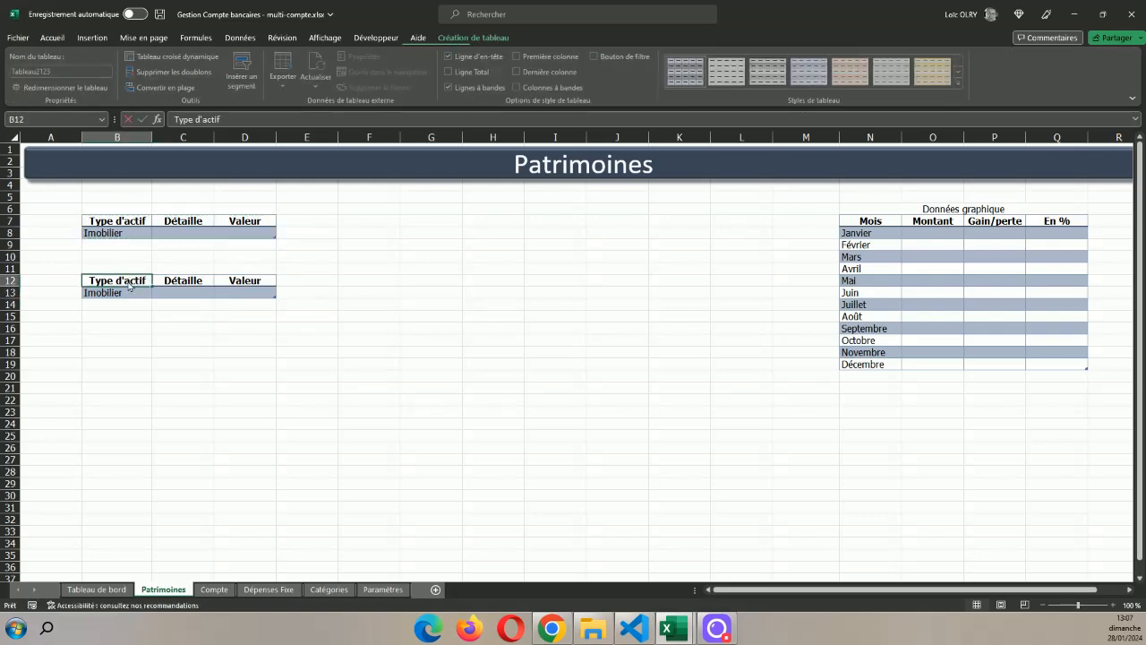
left_click_drag(116, 280, 148, 280)
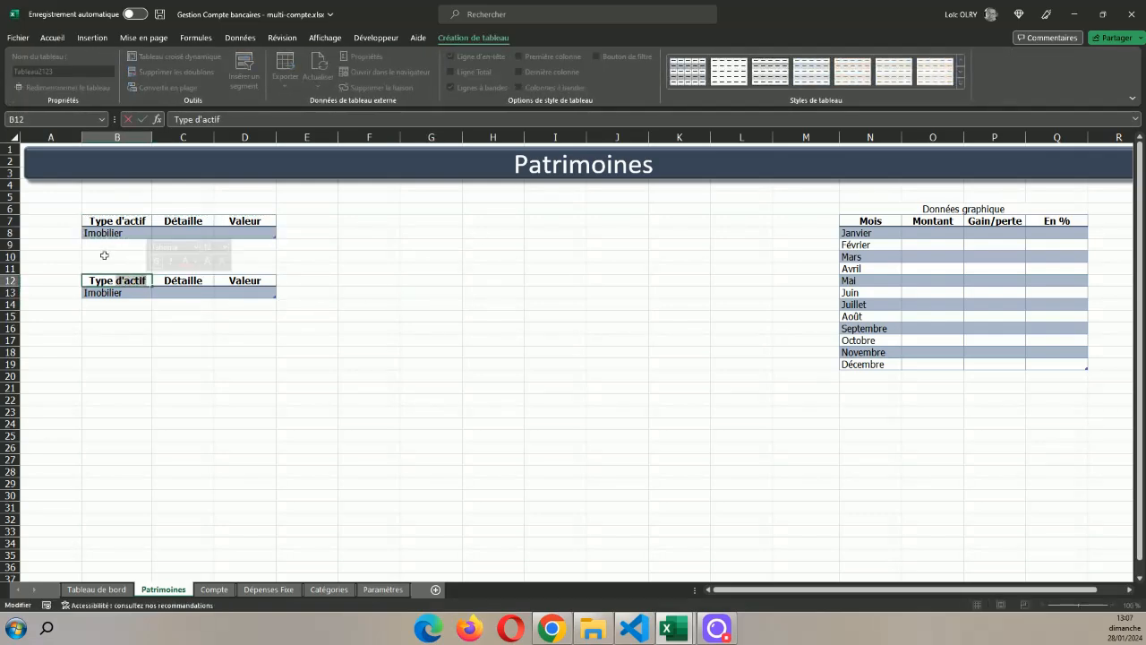
type("de pa")
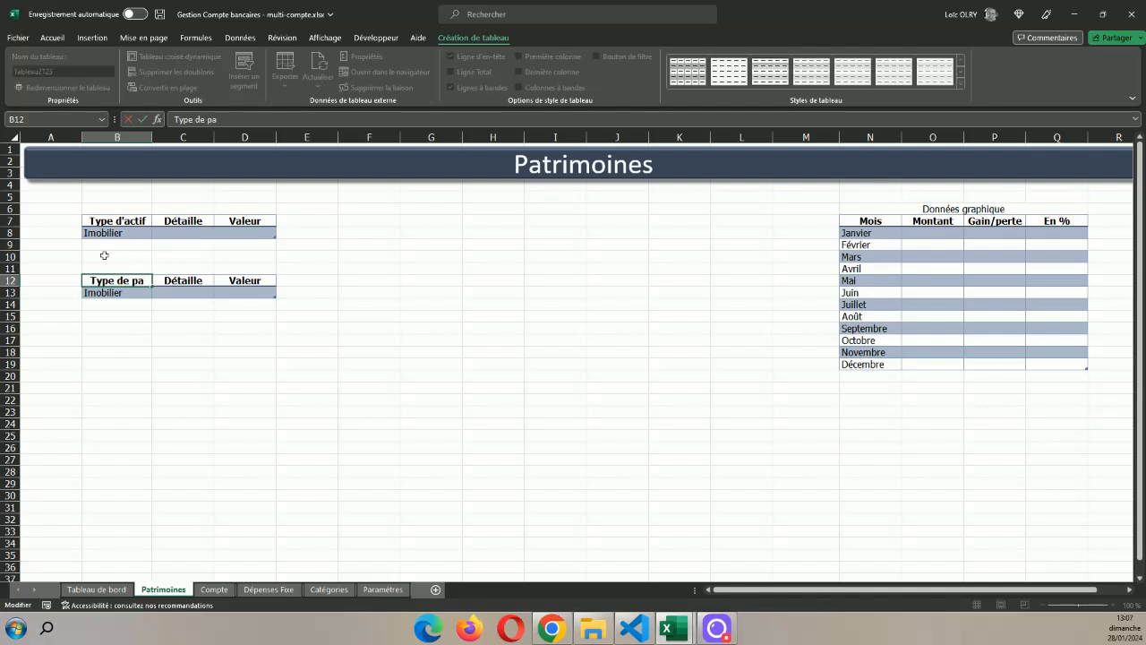
type("ssif")
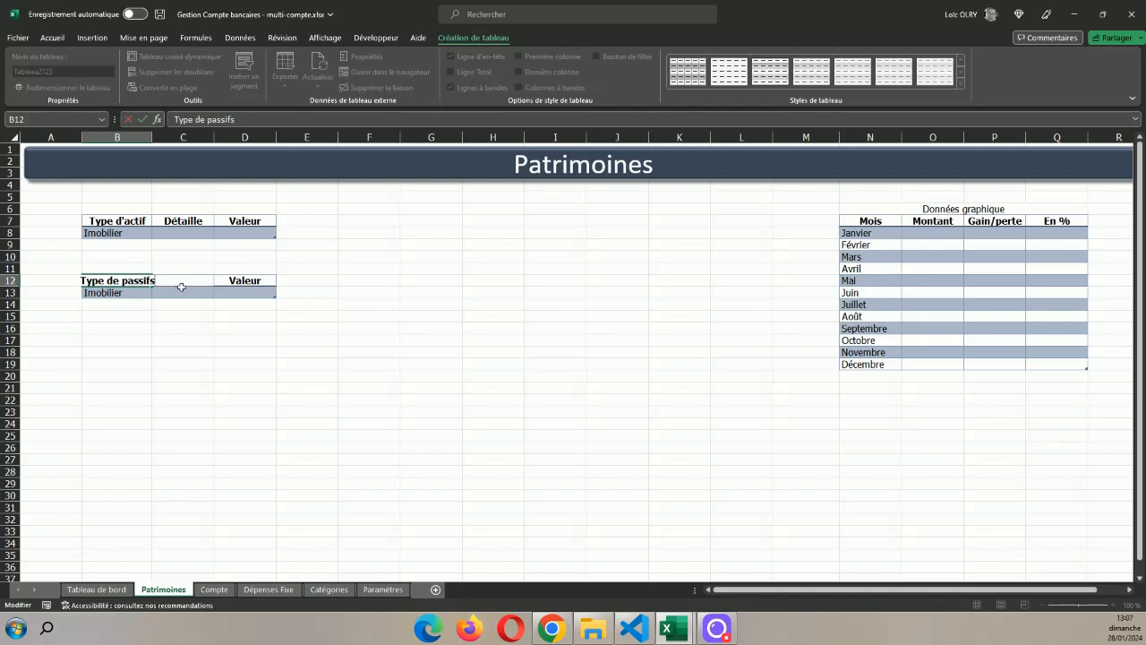
left_click(249, 375)
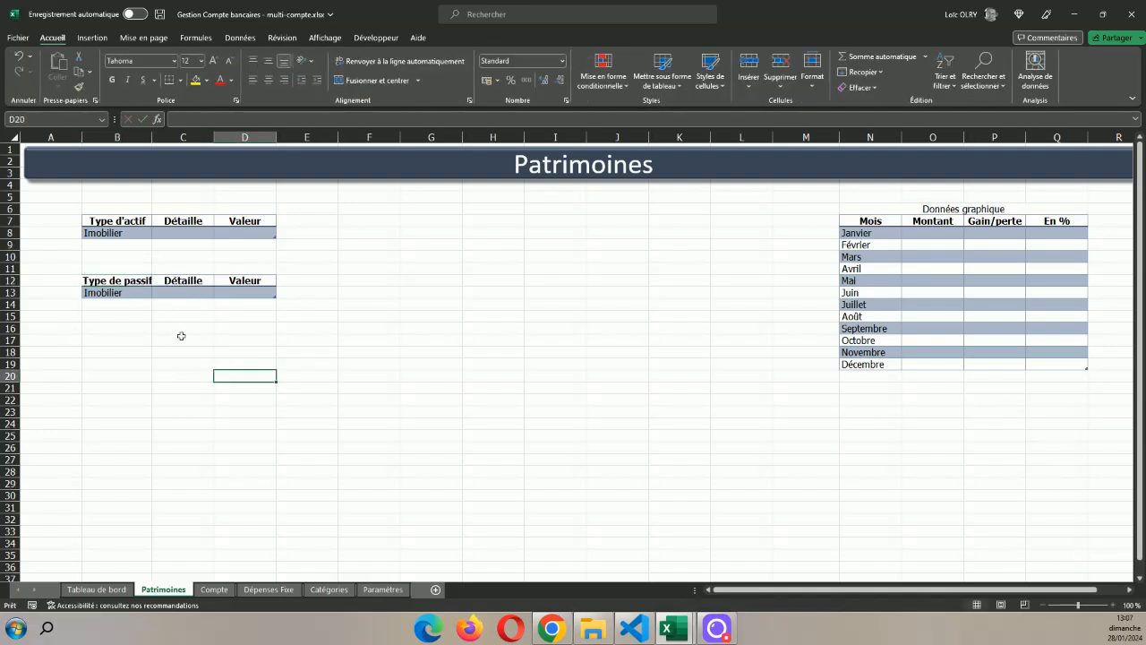
left_click(121, 137)
left_click_drag(151, 137, 188, 141)
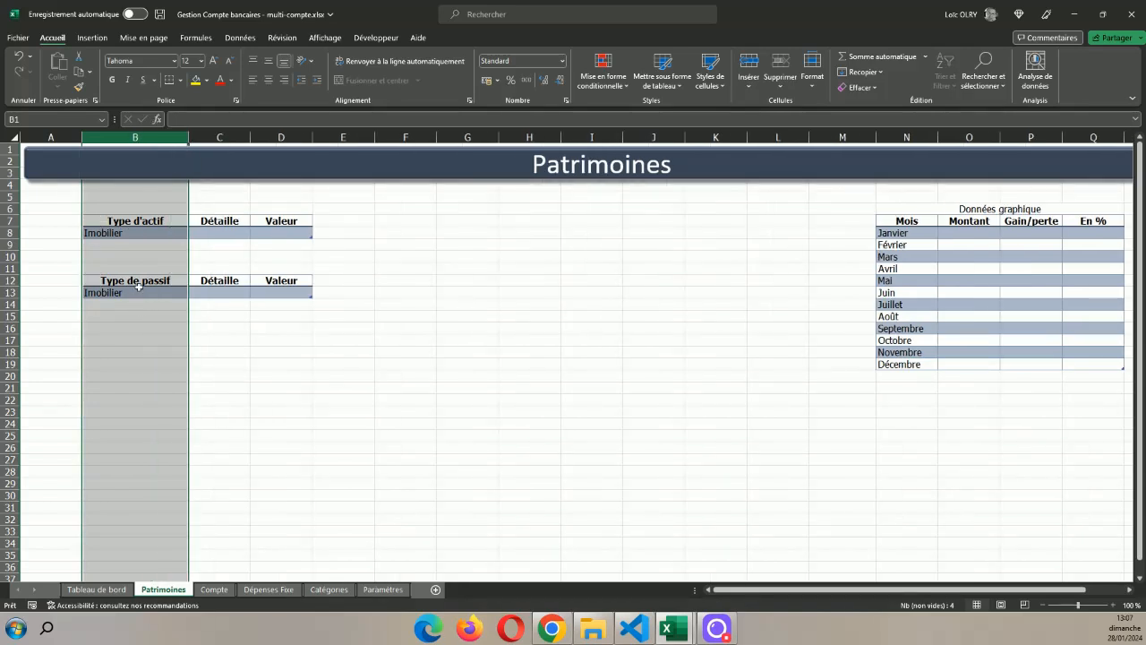
- Replace the entry in cell B13 of the liabilities table with "Emprunt"
left_click(141, 299)
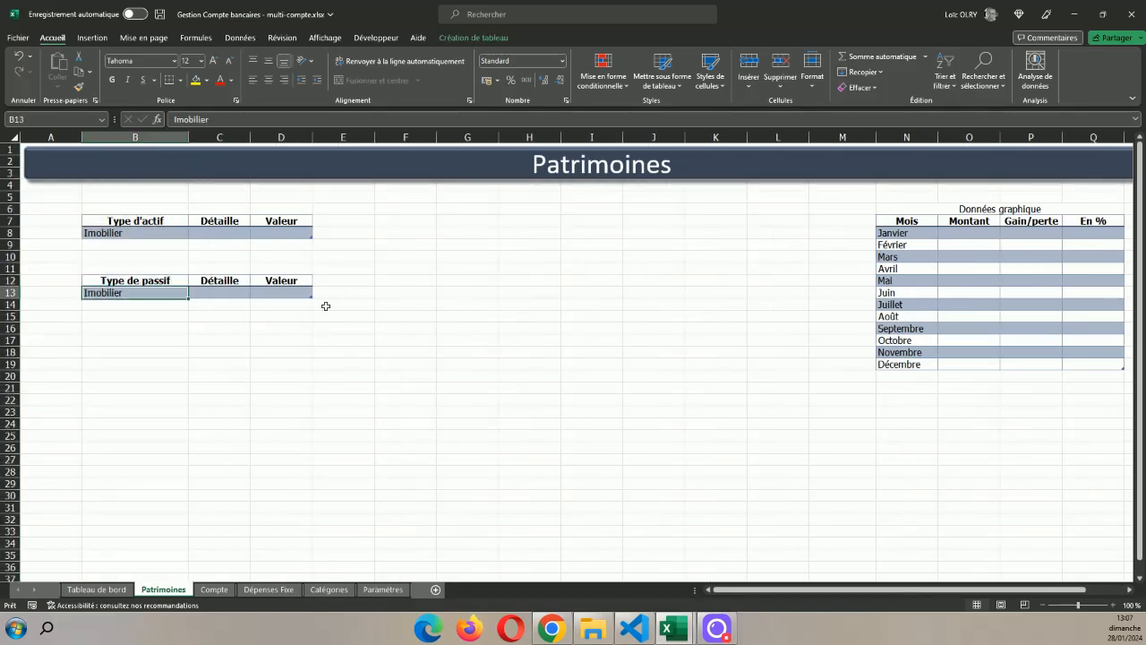
type("Emprunt")
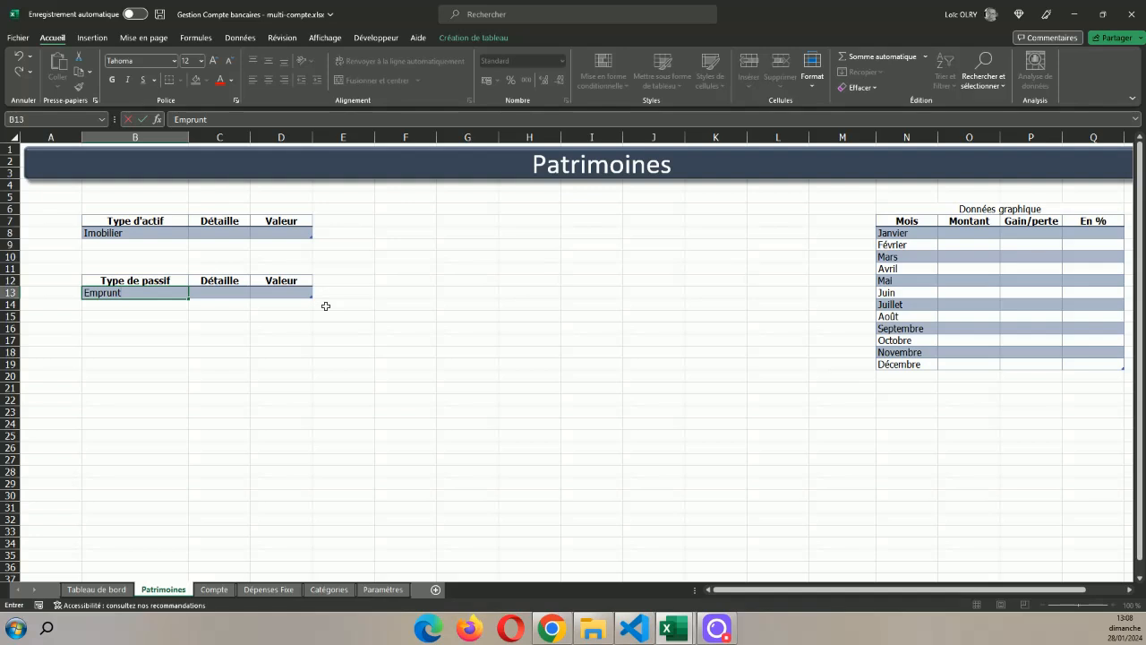
left_click(257, 443)
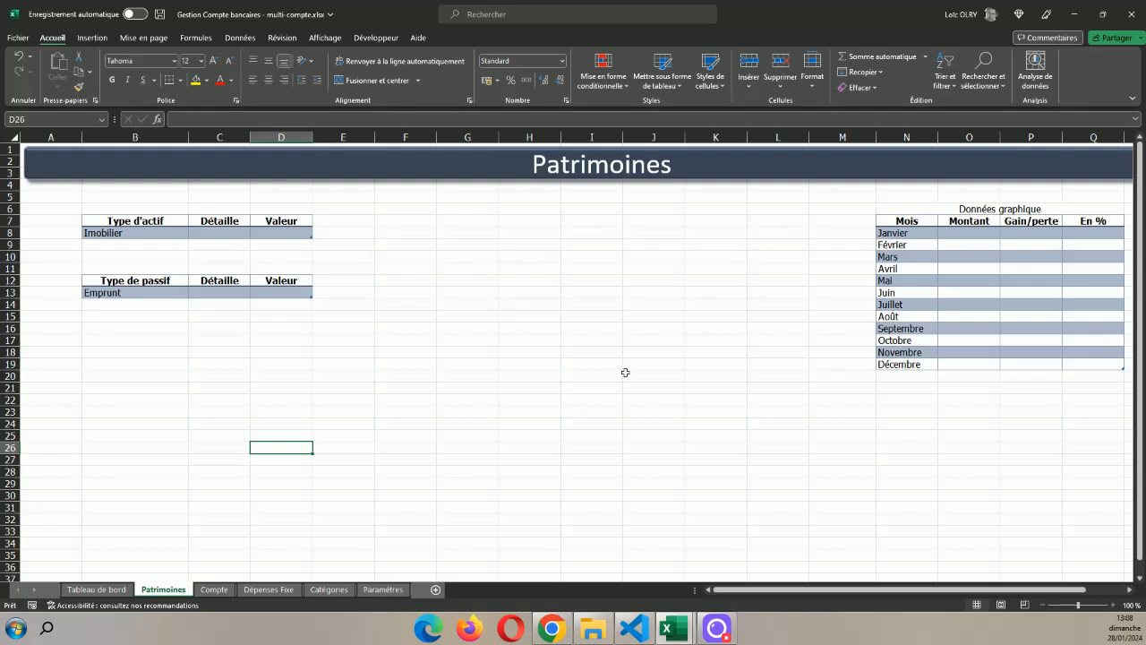
left_click(650, 339)
- Merge and centre cells B11:D11 above the liabilities table and enter the title "Passif"
left_click_drag(152, 270, 269, 267)
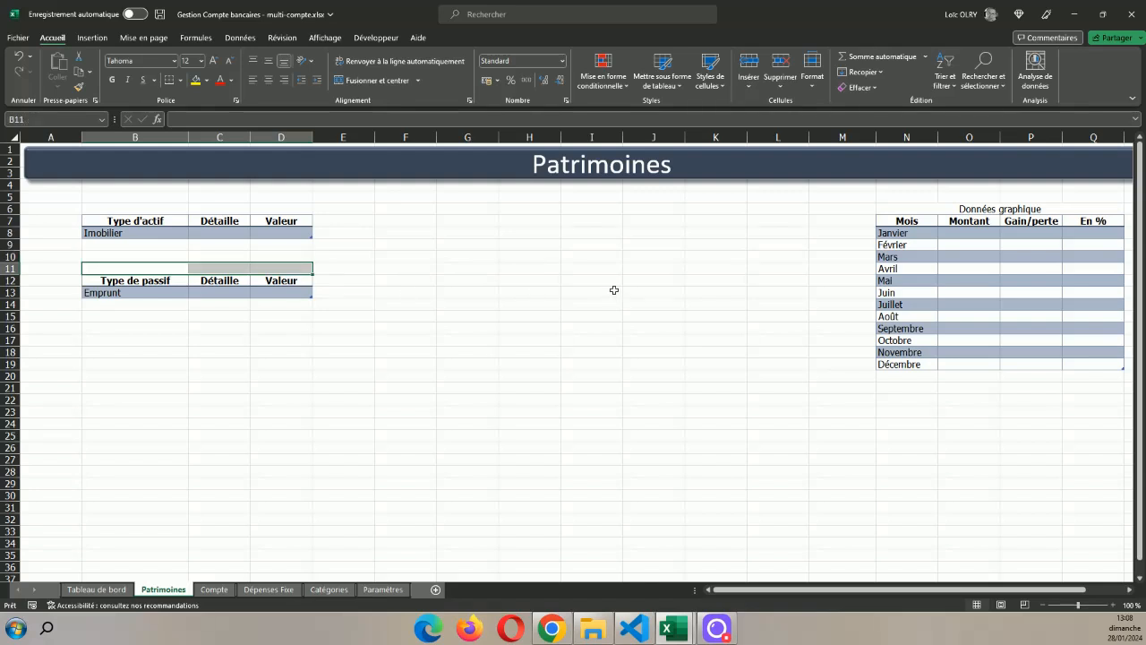
left_click(369, 81)
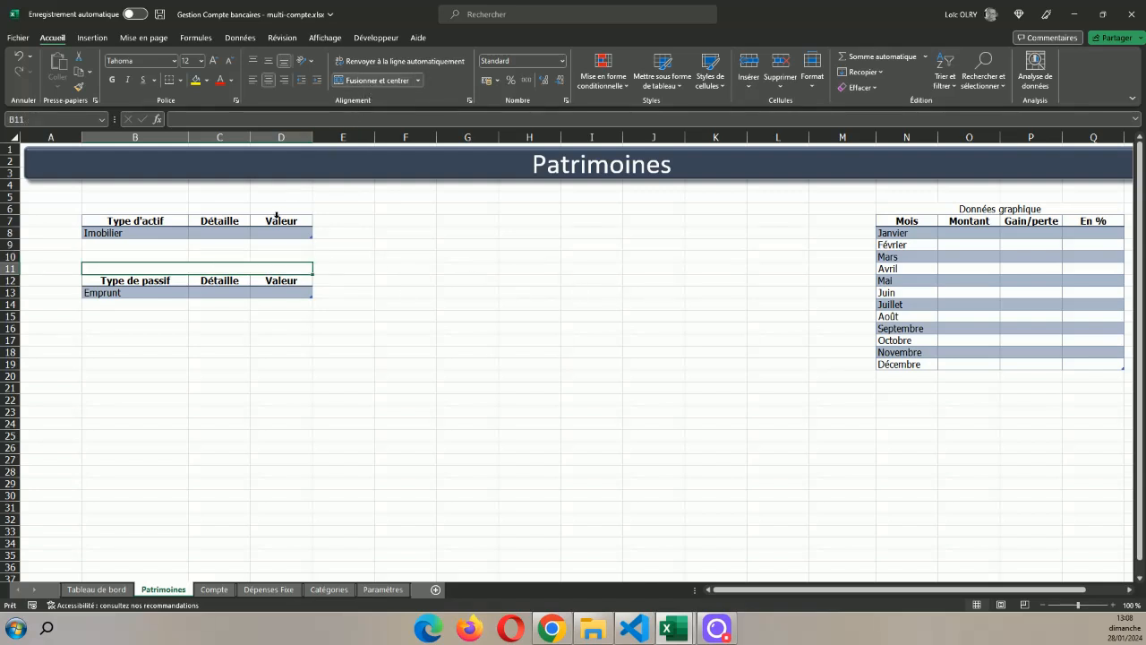
double_click(224, 267)
type("P")
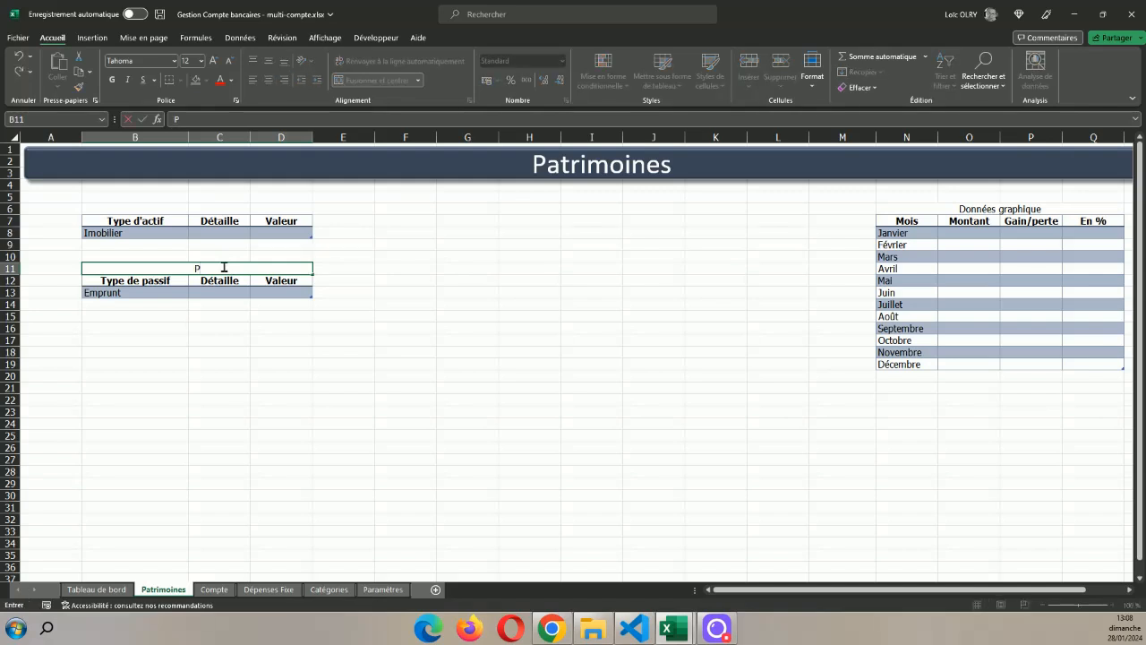
type("assif")
left_click(161, 445)
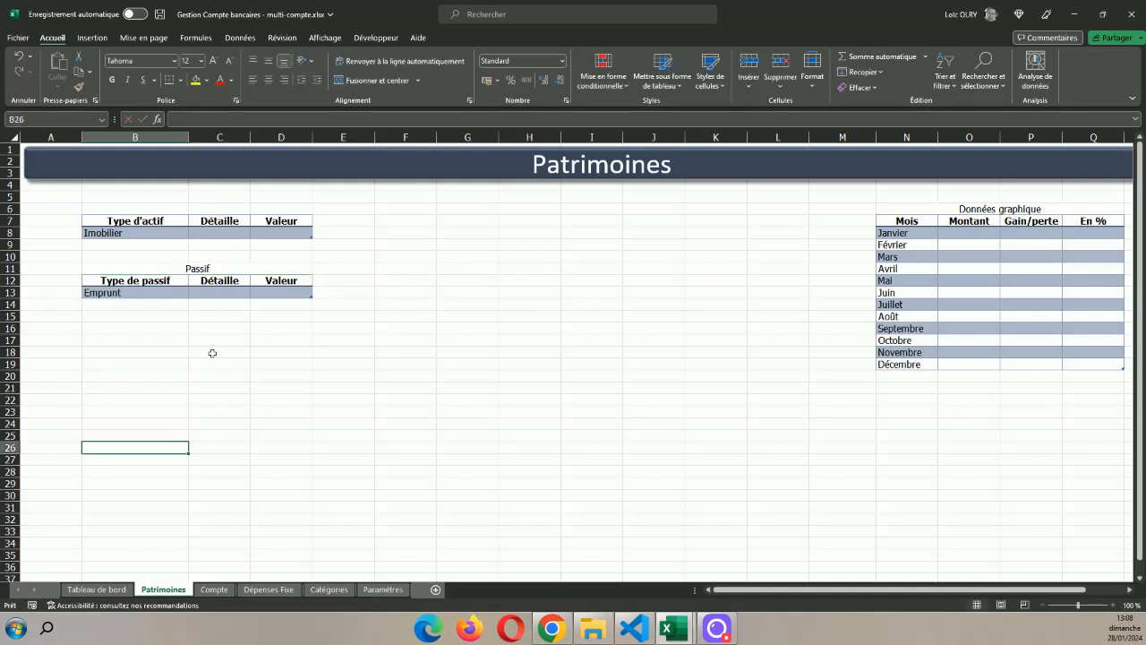
- Increase the font size of the "Passif" title to 18
left_click(228, 260)
left_click(273, 268)
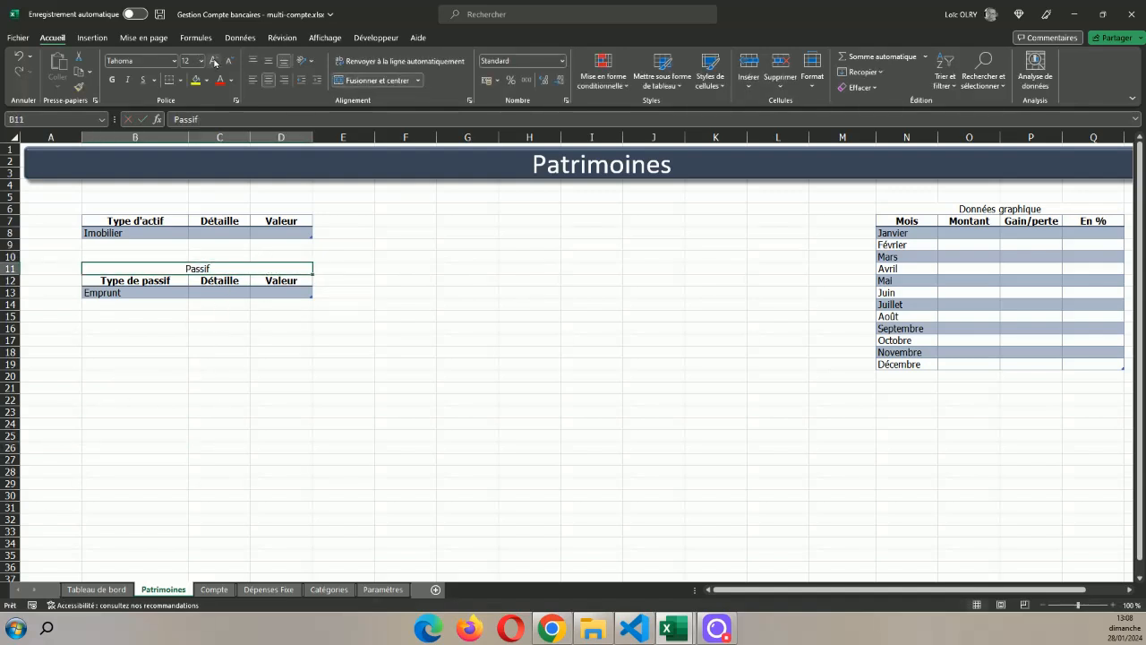
left_click(213, 61)
left_click(213, 61)
left_click(213, 61)
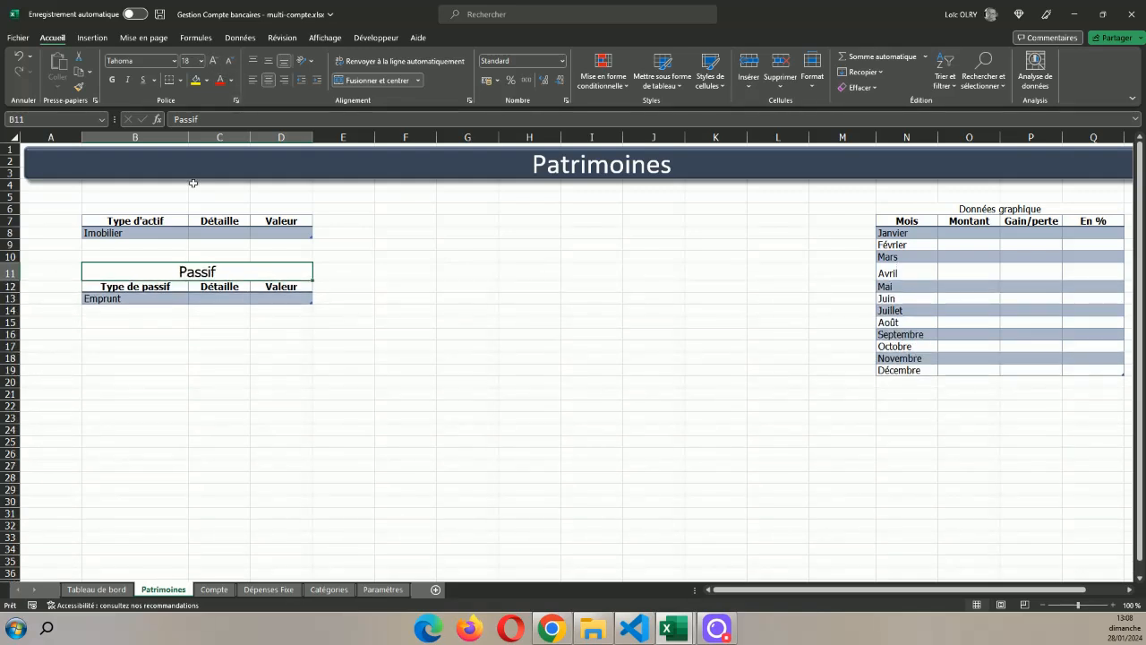
- Merge and centre cells B6:D6 above the asset table at font size 18 and enter the title "Actif"
left_click_drag(143, 208, 274, 205)
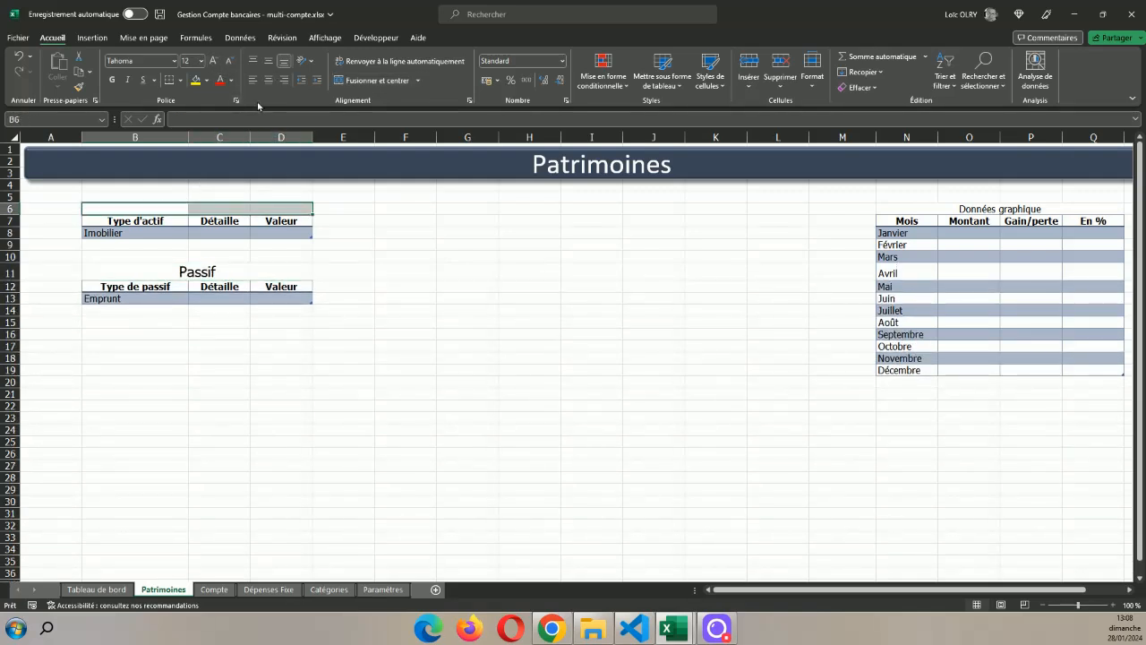
left_click(212, 61)
left_click(212, 61)
left_click(212, 61)
left_click(340, 81)
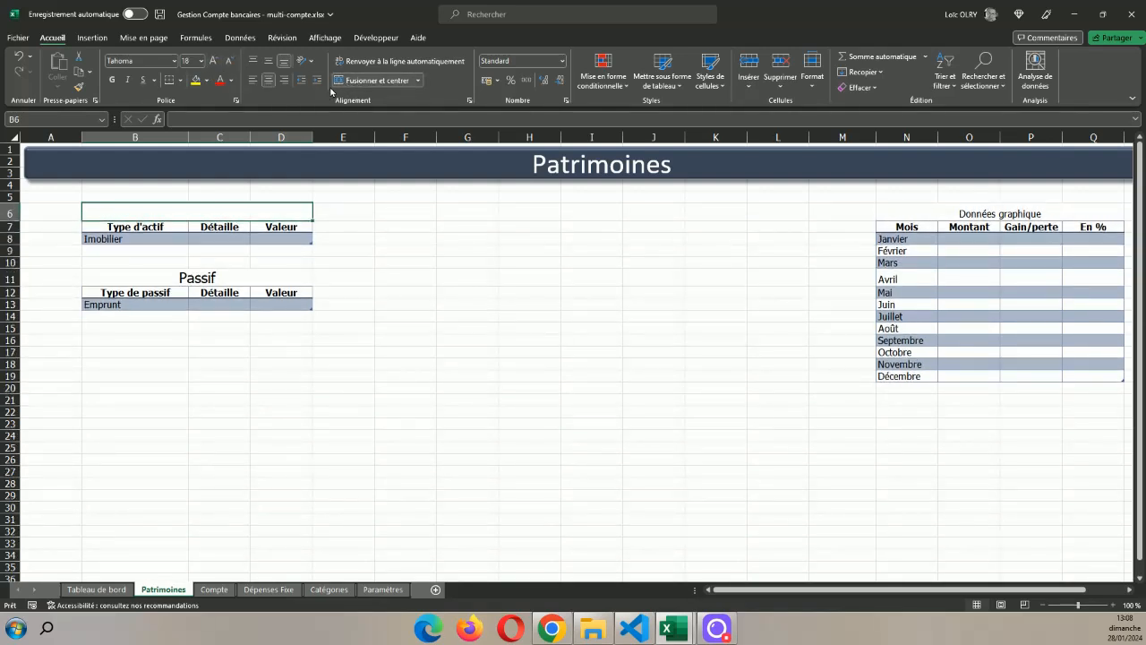
type("Actif")
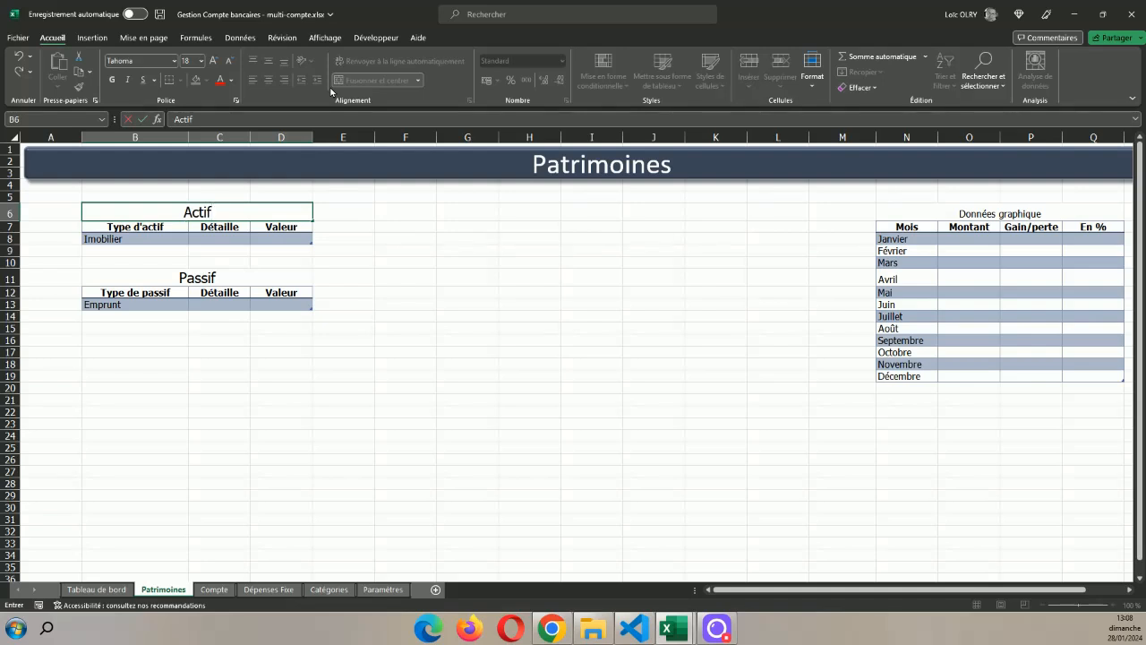
left_click(442, 299)
- Move the liabilities table together with its "Passif" title down so that the block occupies B20:D22
left_click_drag(281, 375, 281, 388)
left_click_drag(120, 271, 277, 304)
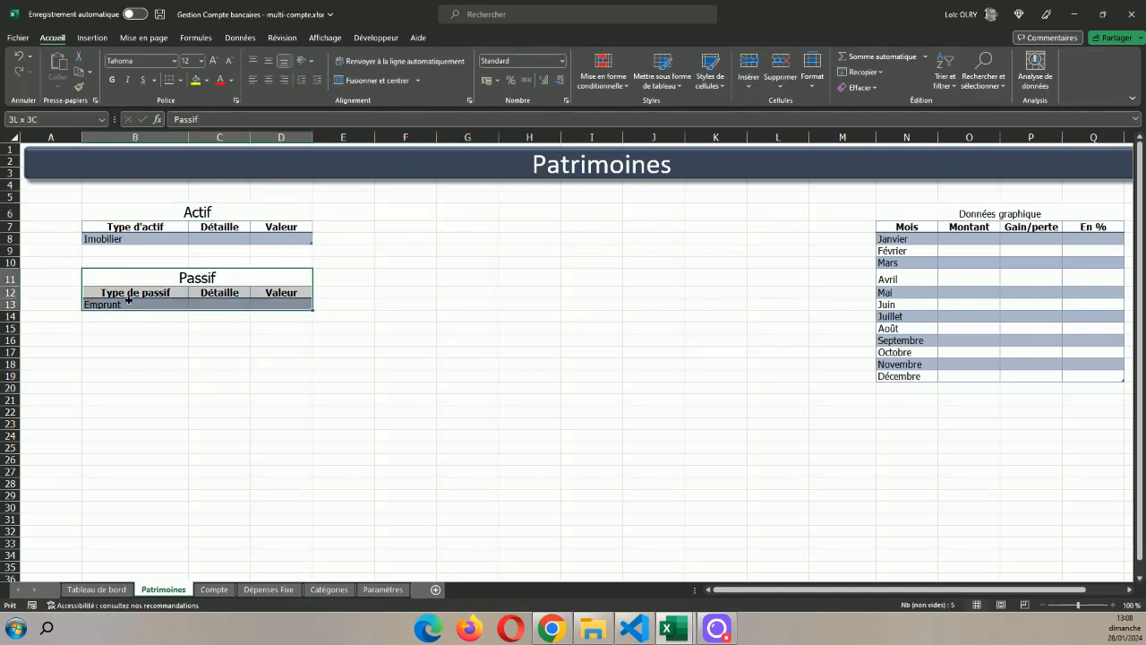
left_click_drag(159, 267, 146, 397)
left_click(263, 312)
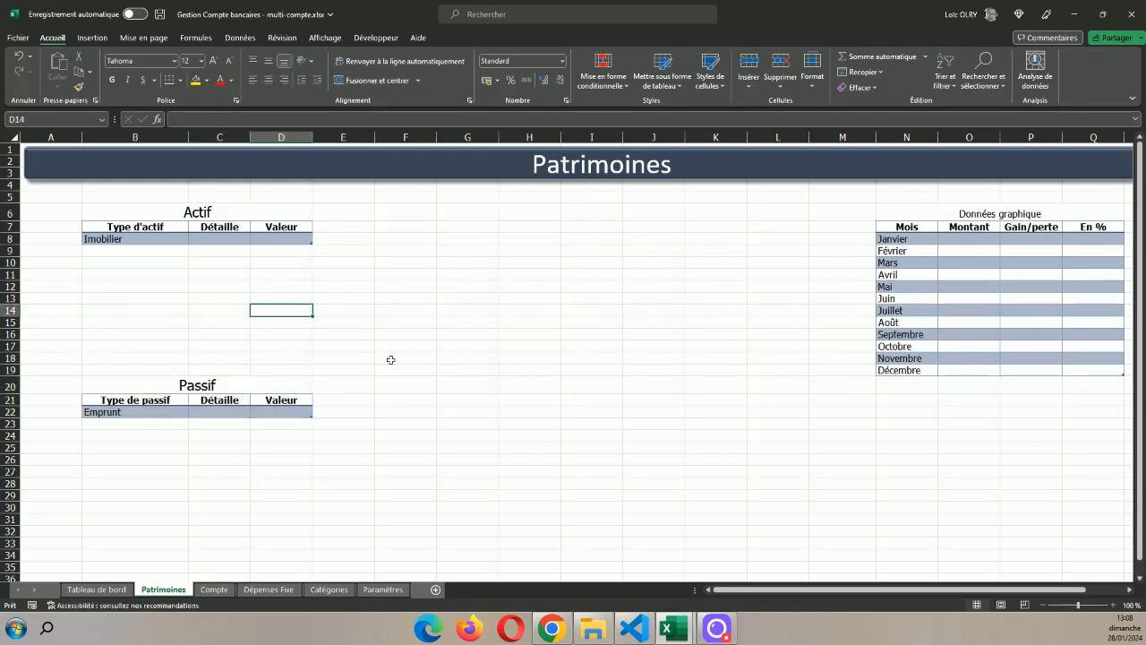
left_click(506, 341)
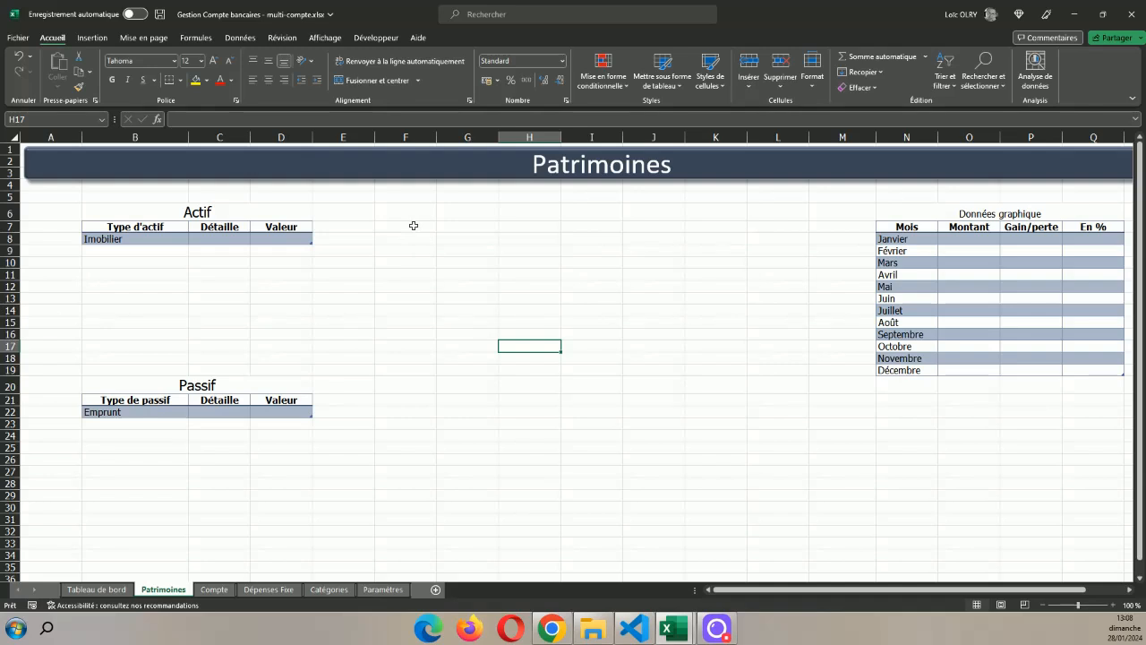
- Merge and centre cells F6:G6 and set their font size to 18
left_click_drag(403, 228, 469, 227)
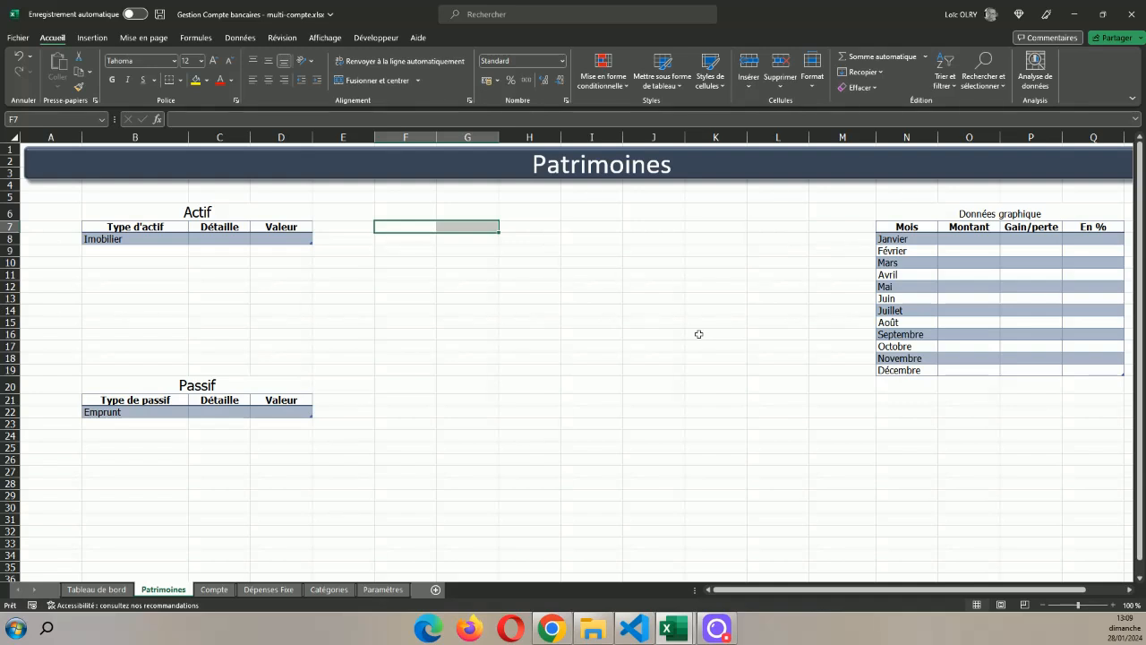
left_click_drag(409, 210, 459, 215)
left_click(376, 79)
left_click(215, 64)
left_click(215, 65)
left_click(215, 65)
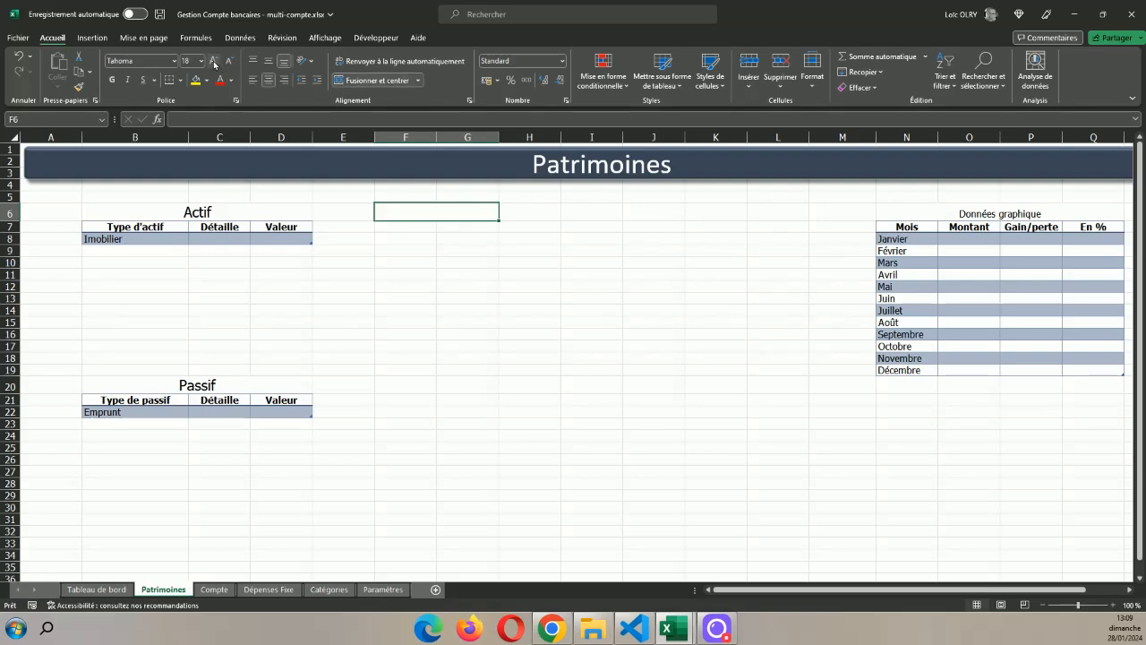
- Enter the title "Patrimoine" in the merged cell F6:G6
double_click(432, 210)
type("Pat")
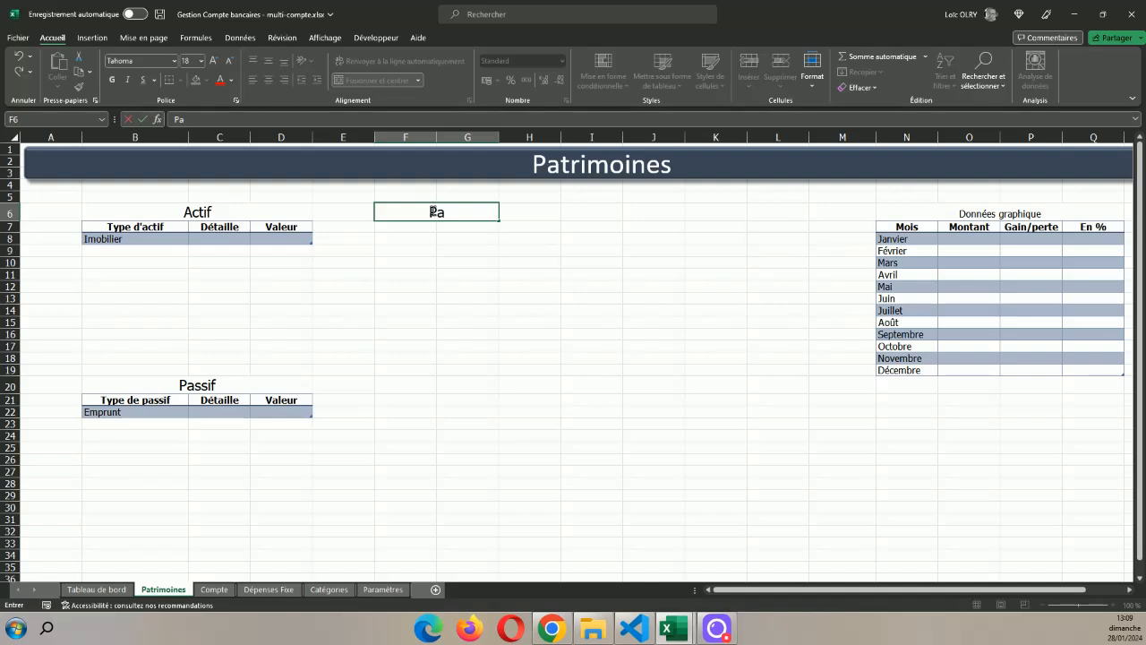
key("BackSpace")
key("BackSpace")
type("t")
key("BackSpace")
type("atrimoine")
key("Return")
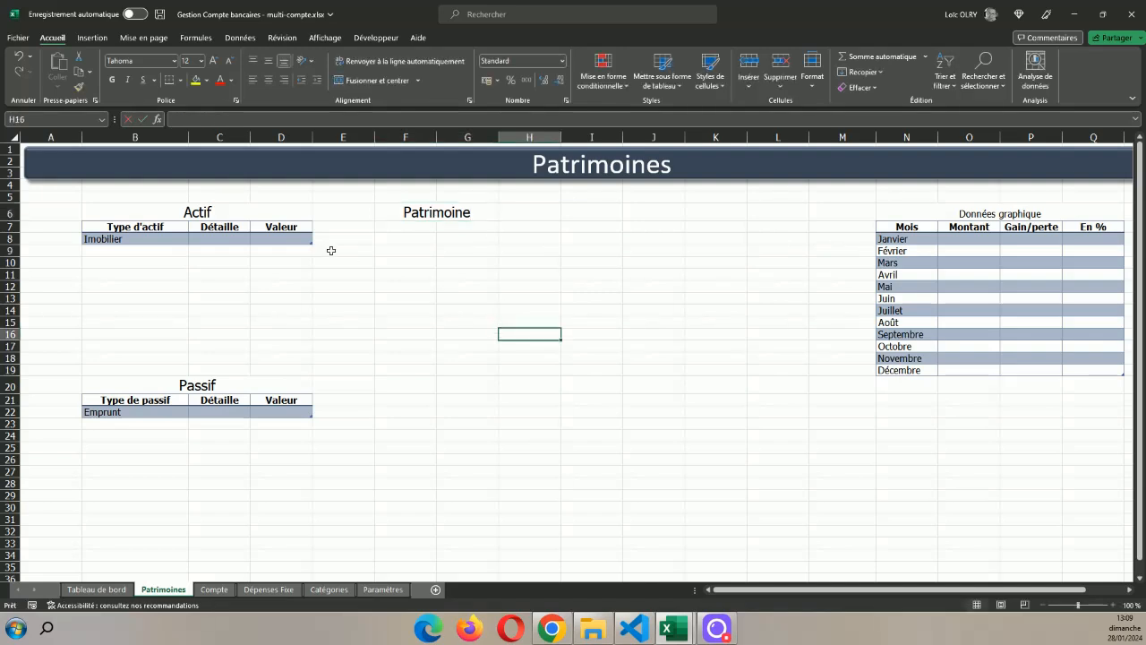
- Enter the column header "Libélle" in cell F7 under the "Patrimoine" title
left_click(395, 226)
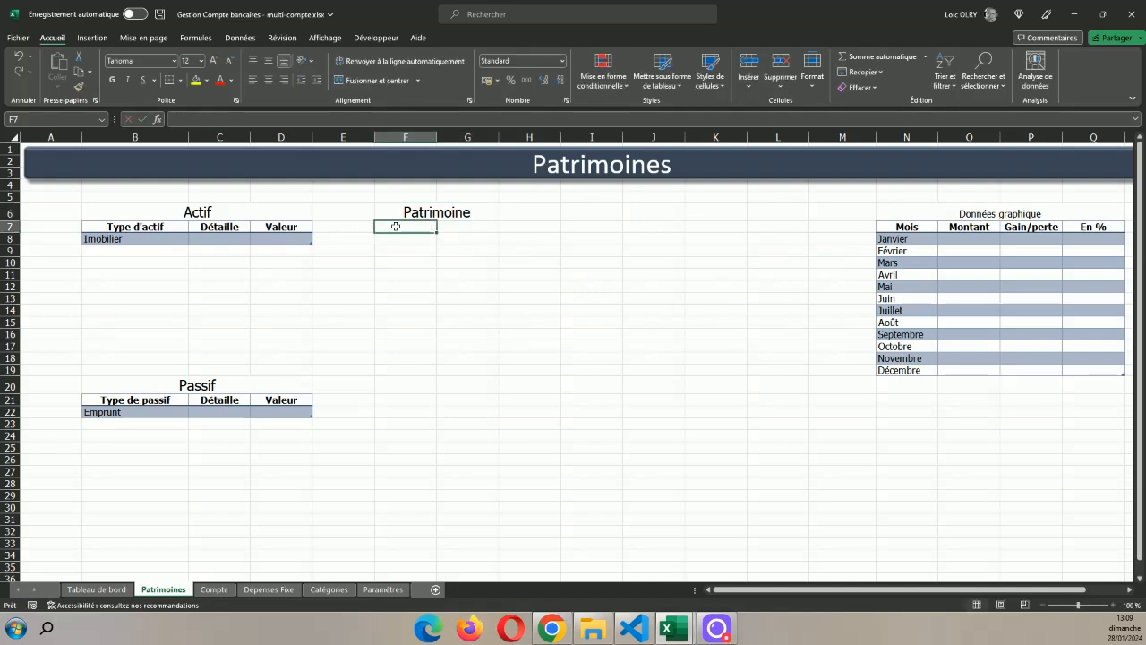
type("Lib")
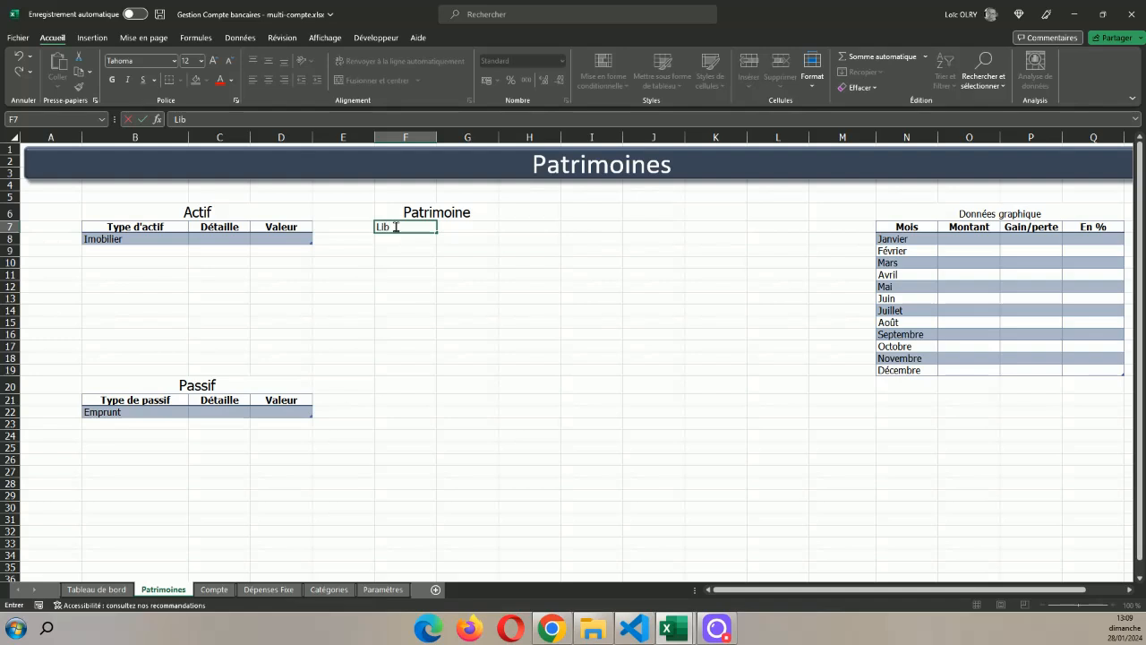
type("éll")
key("BackSpace")
key("BackSpace")
type("élle")
left_click(453, 308)
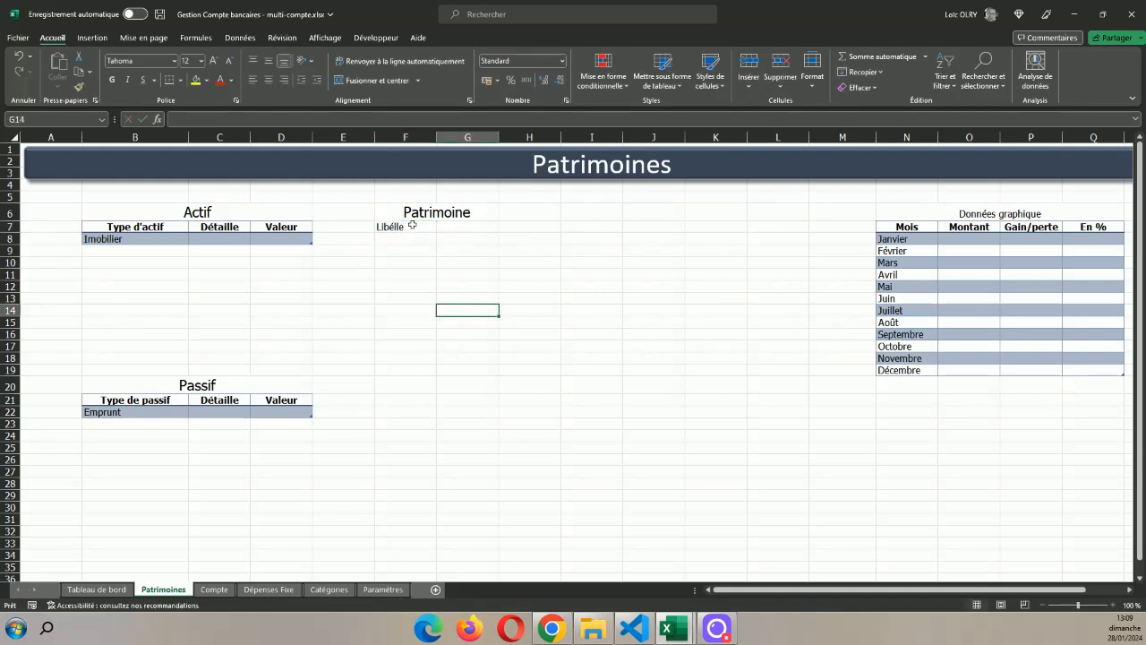
- Spell-check the header in F7 and replace it with the suggestion "Libellé"
left_click(411, 226)
double_click(411, 226)
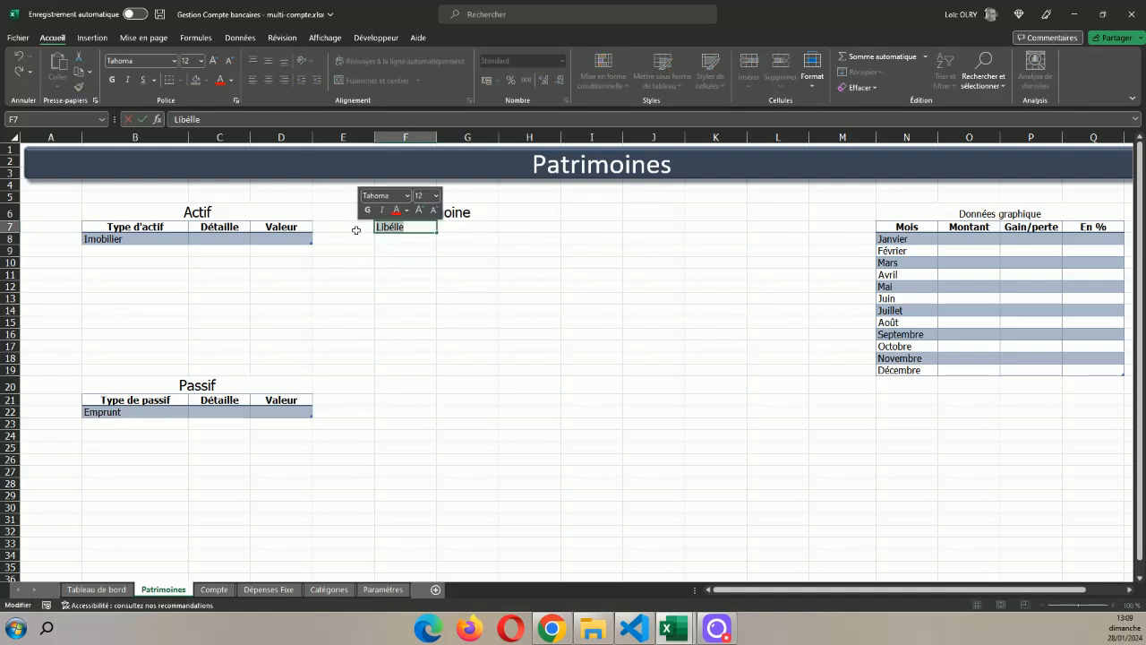
key("F7")
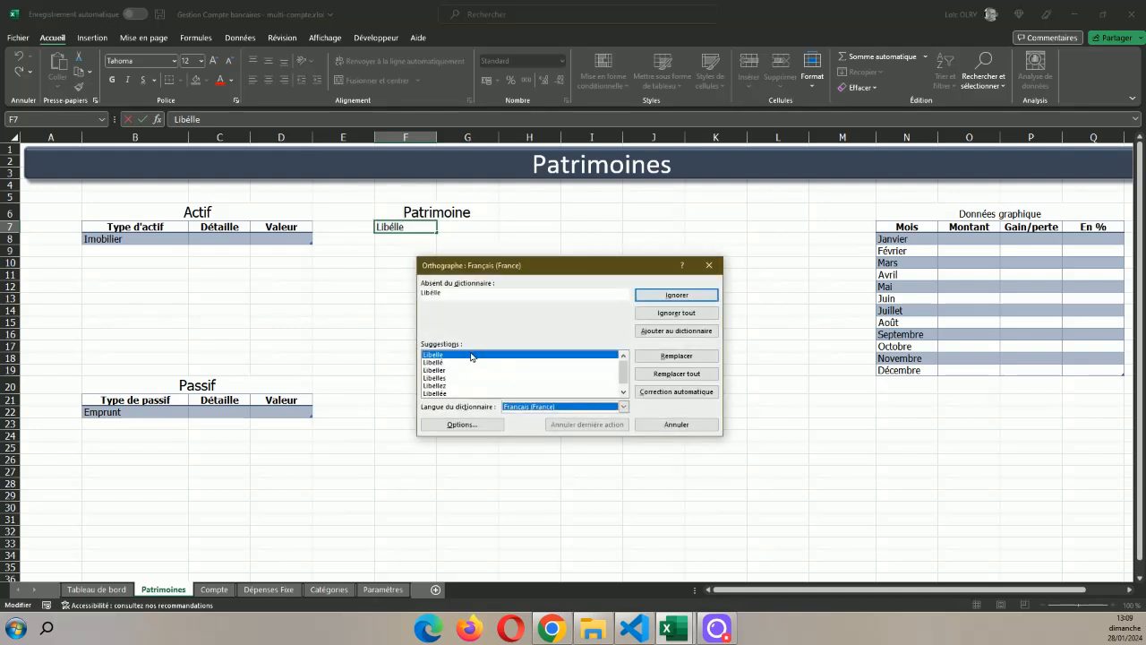
left_click(466, 362)
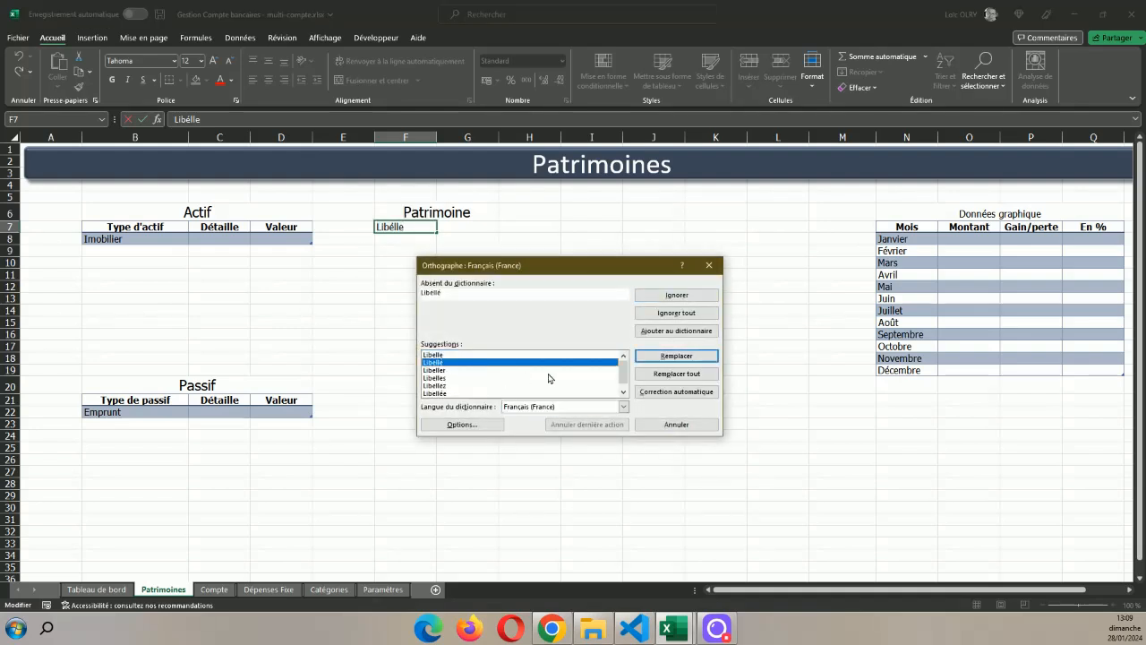
left_click(675, 358)
left_click(576, 343)
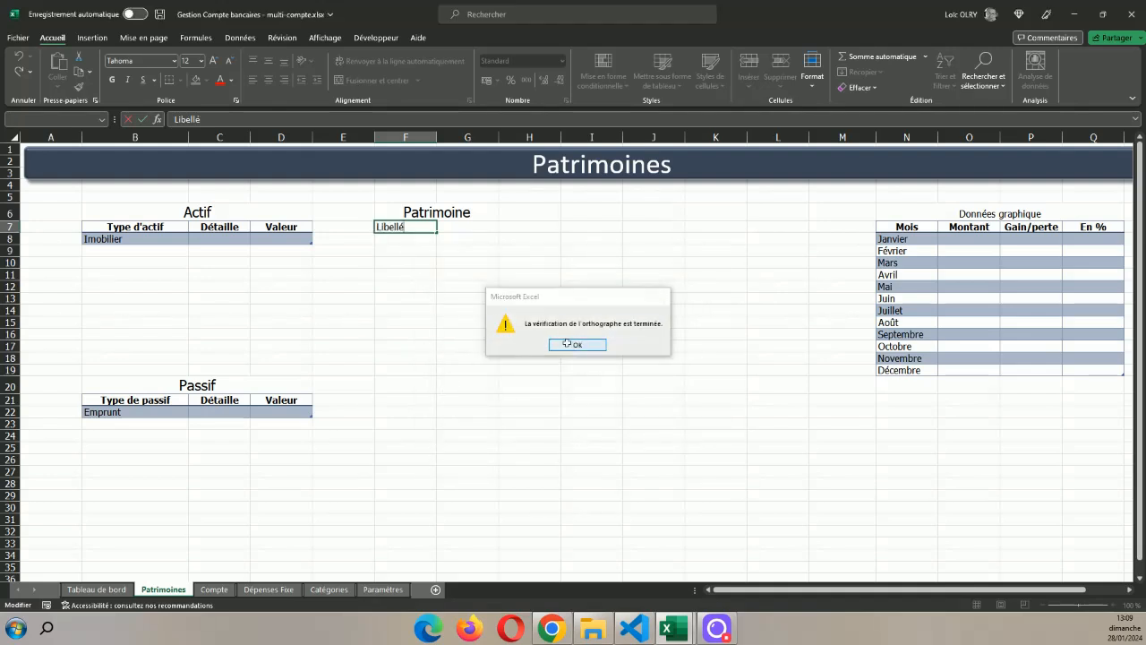
- Enter the column header "Montant" in cell G7
left_click(467, 237)
left_click(466, 227)
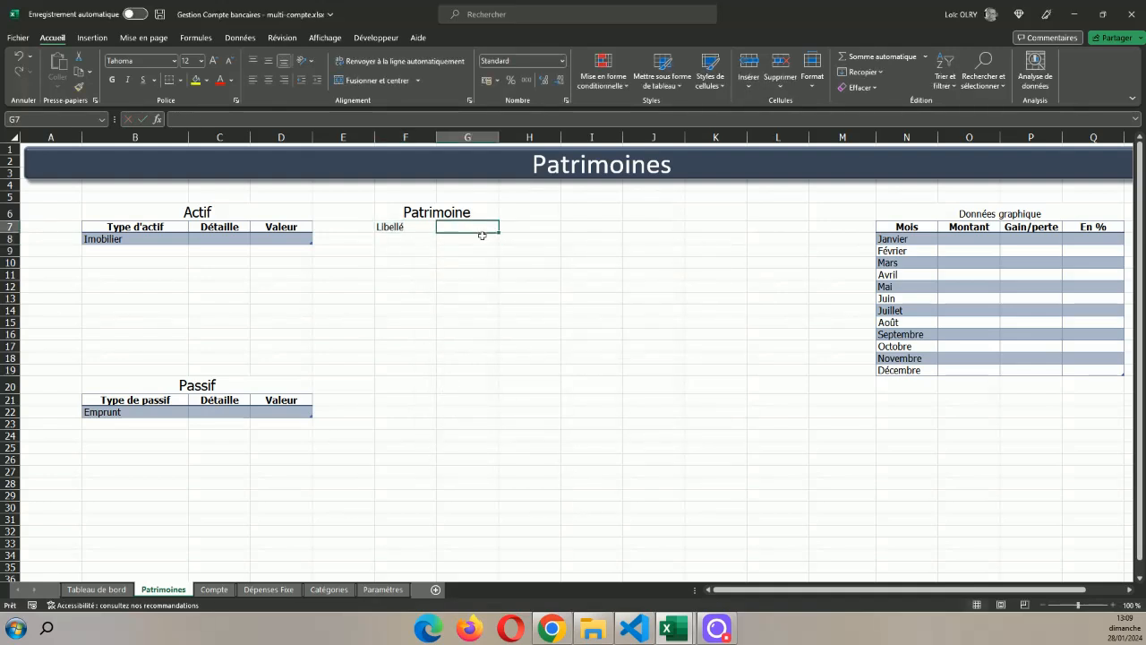
type("Montant")
key("Return")
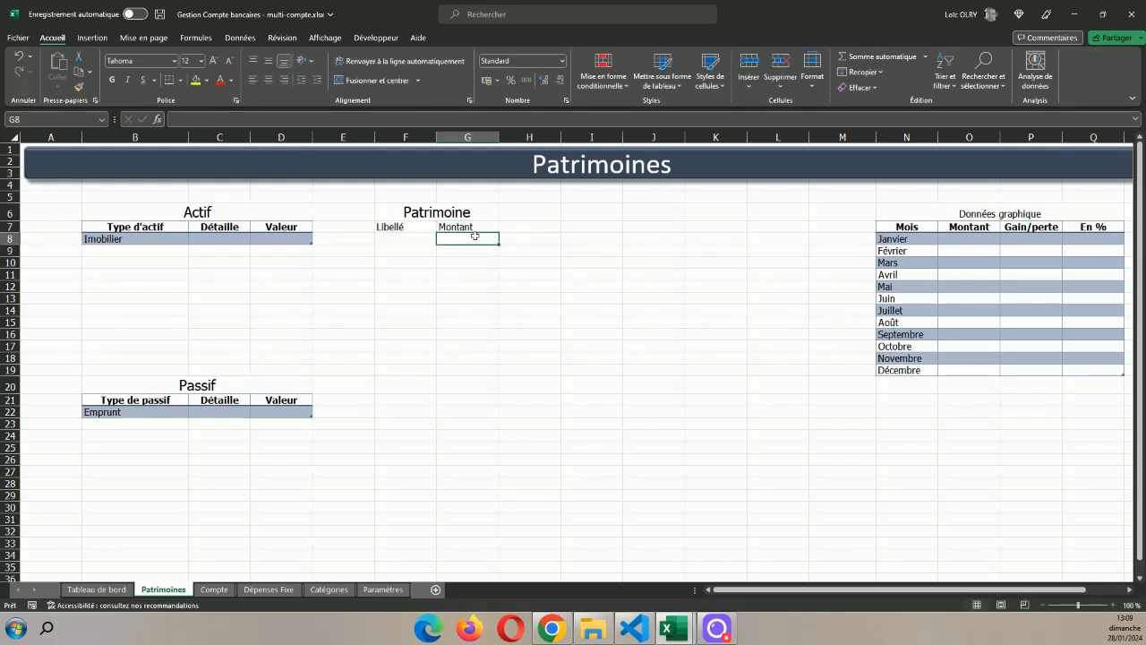
left_click(422, 296)
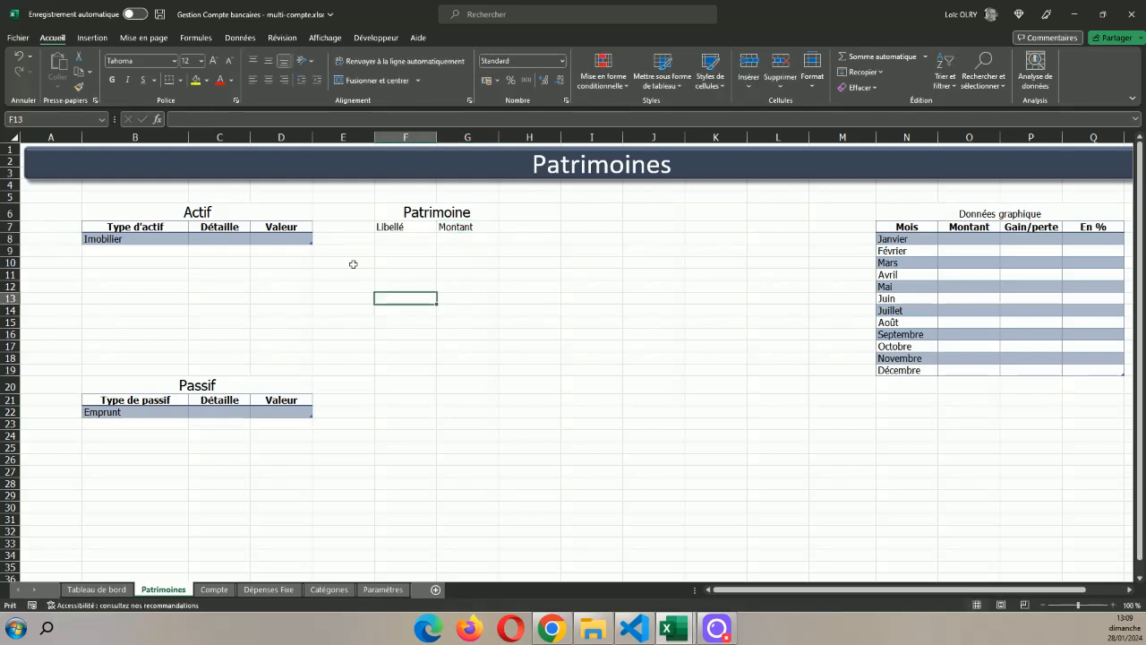
left_click(268, 423)
left_click(283, 250)
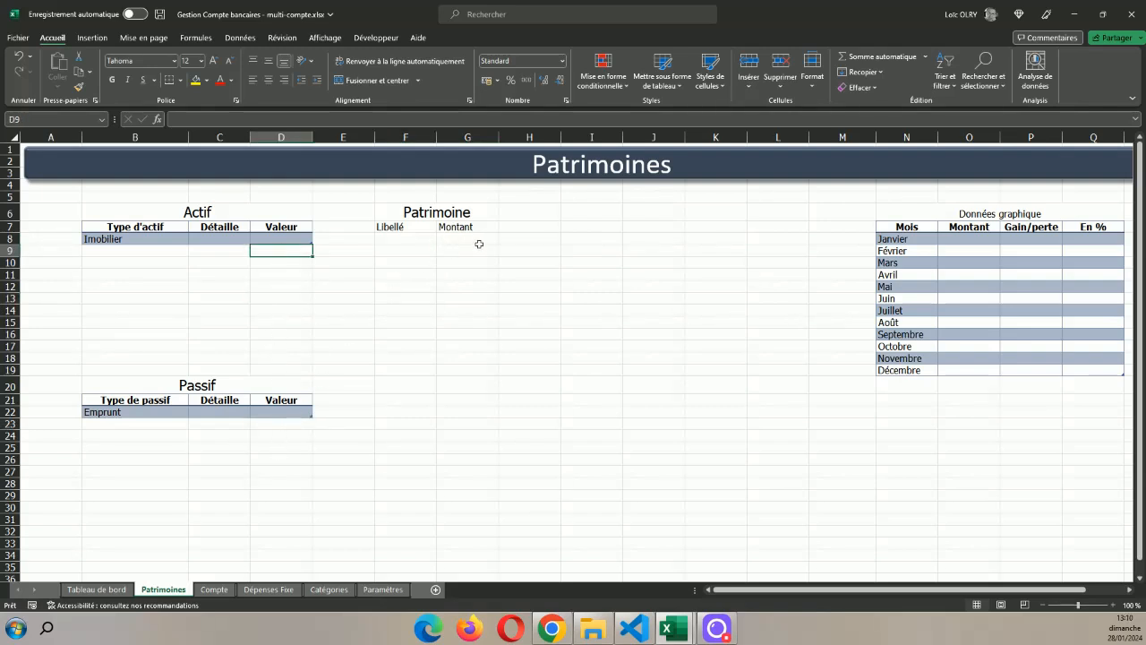
- Enter the label "Patrimoines actuel" in cell F8 and widen column F to fit it
left_click(407, 238)
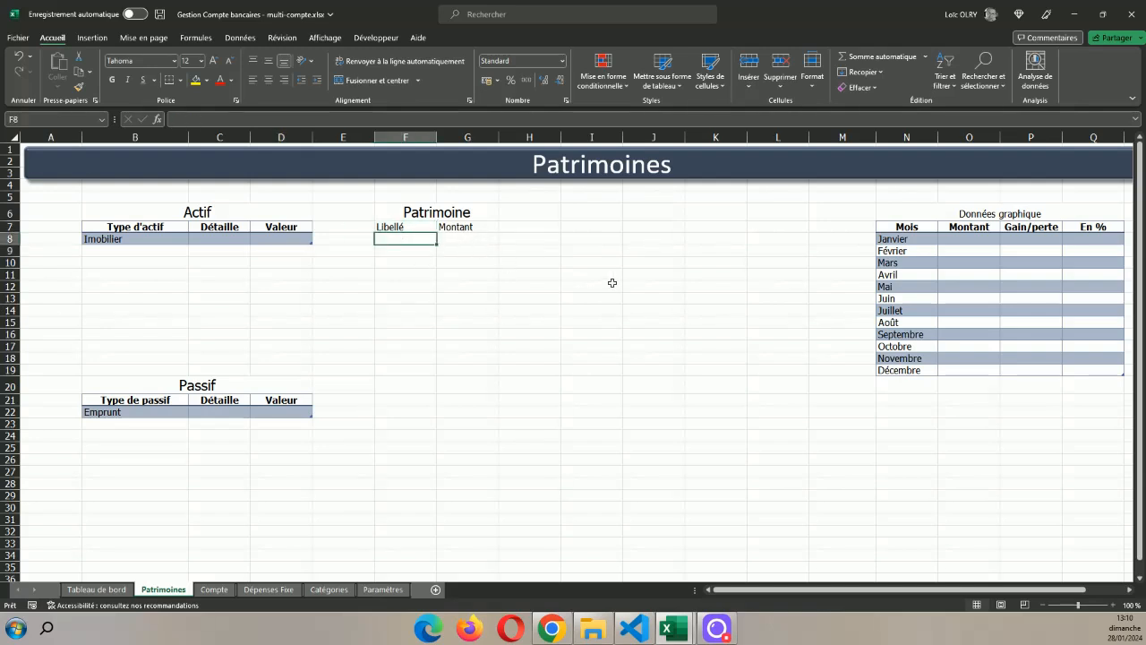
type("Pa")
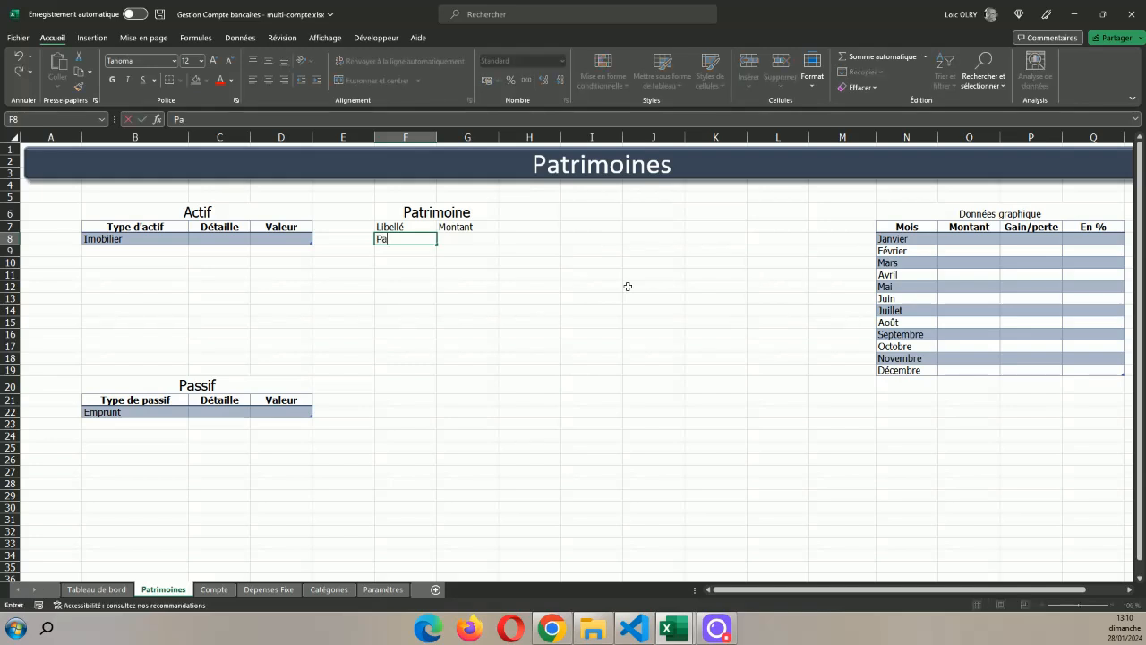
type("trimoines actuel")
left_click(609, 310)
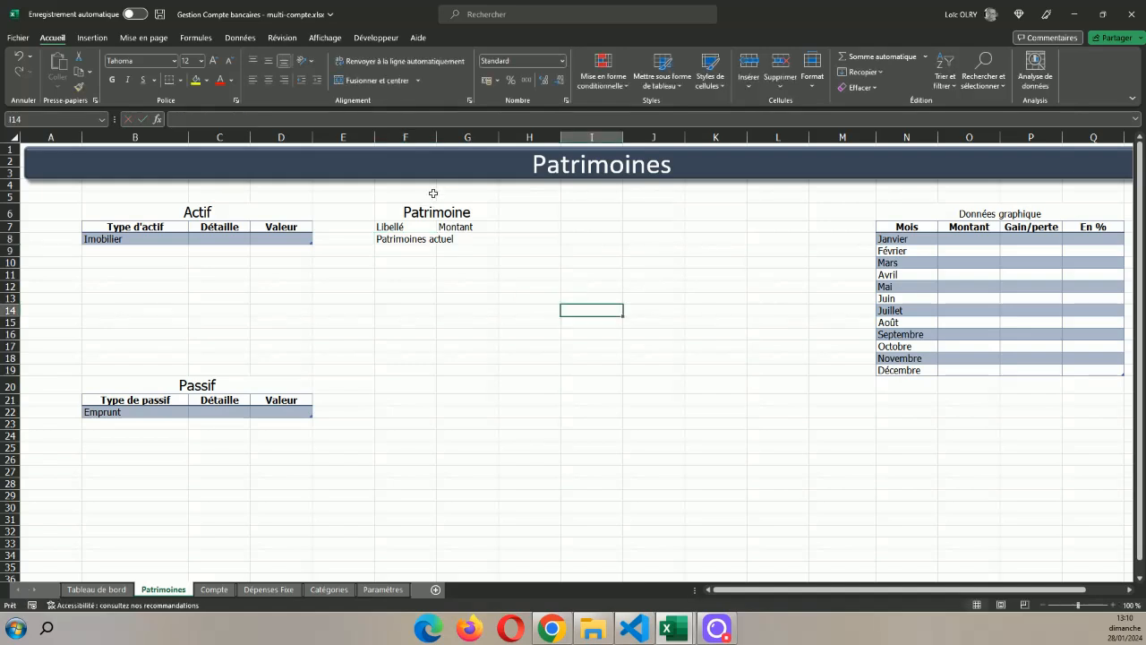
left_click_drag(436, 134, 457, 134)
left_click(484, 260)
left_click(484, 242)
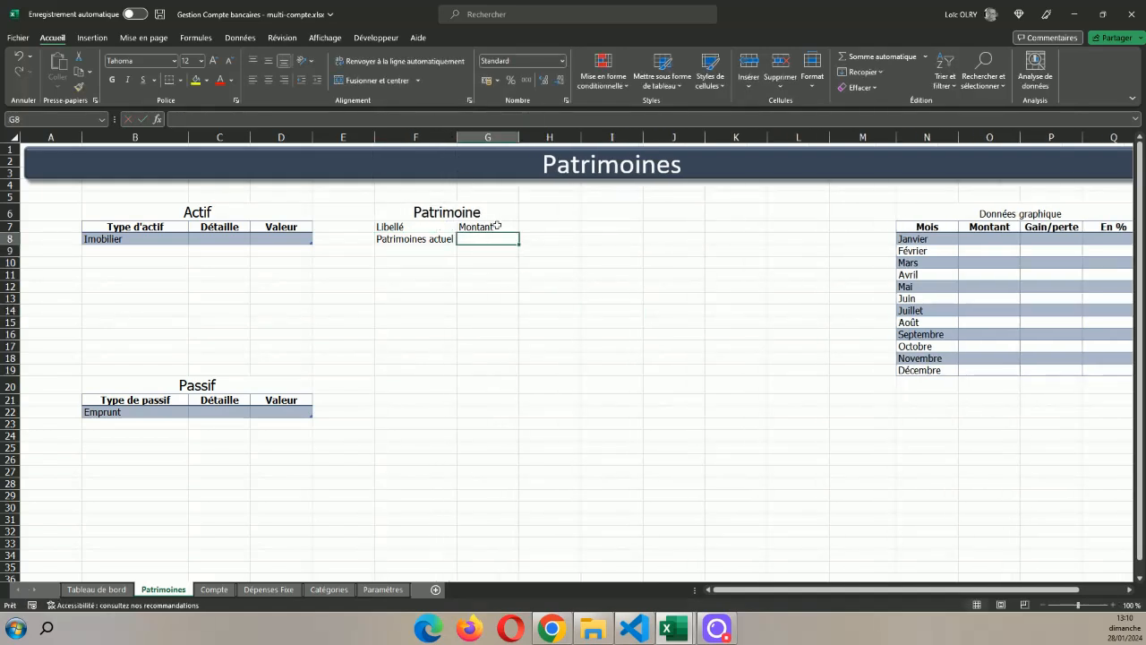
left_click(496, 226)
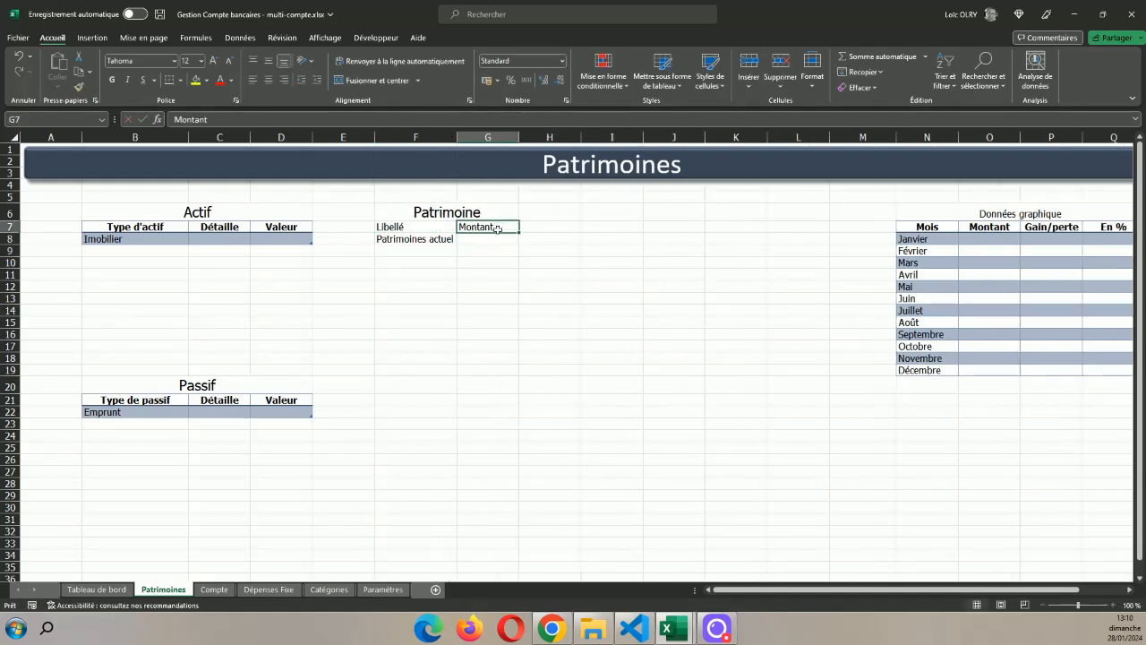
- Add a row to the Actif table below "Imobilier" with the asset type "Epargne" in B9
left_click(106, 253)
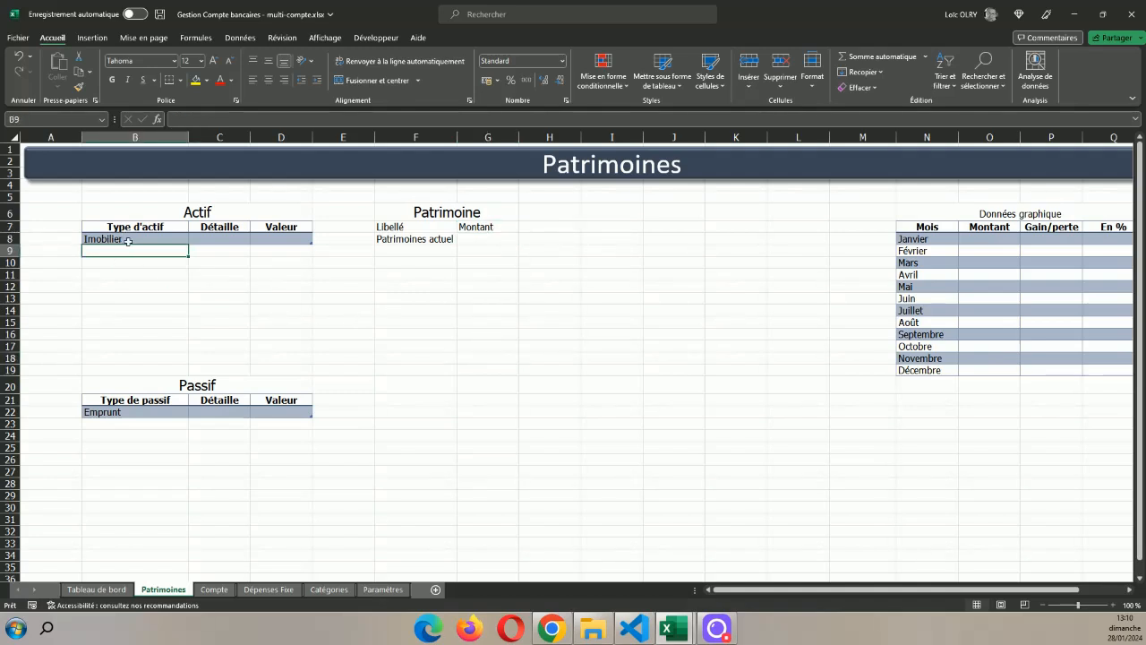
left_click(136, 238)
left_click(299, 239)
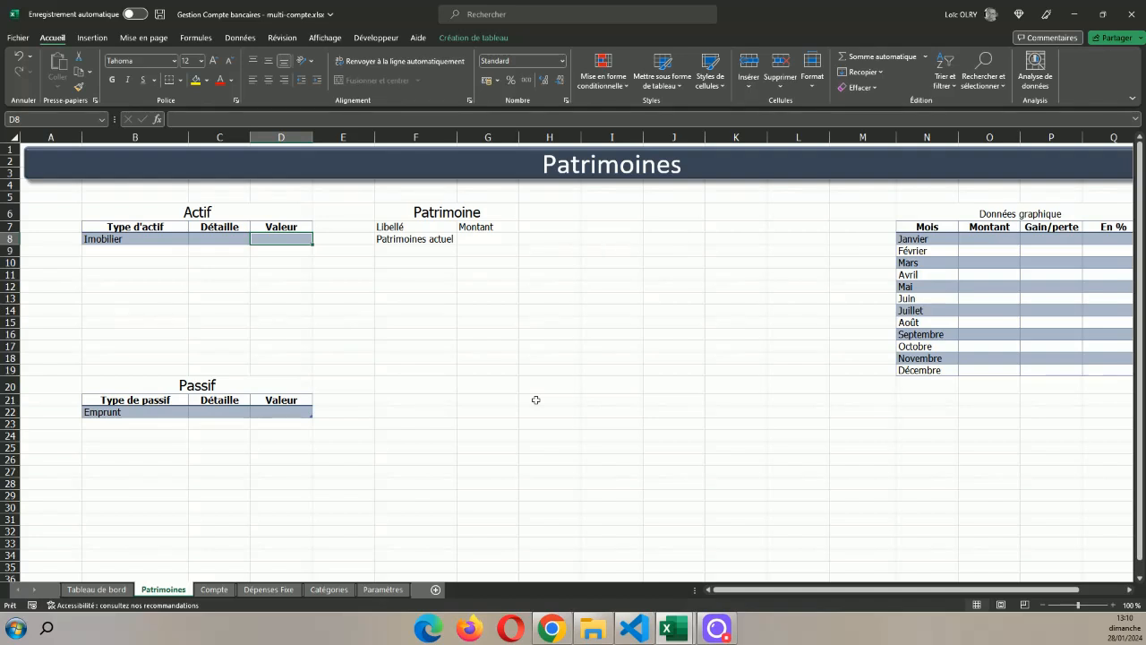
key("Tab")
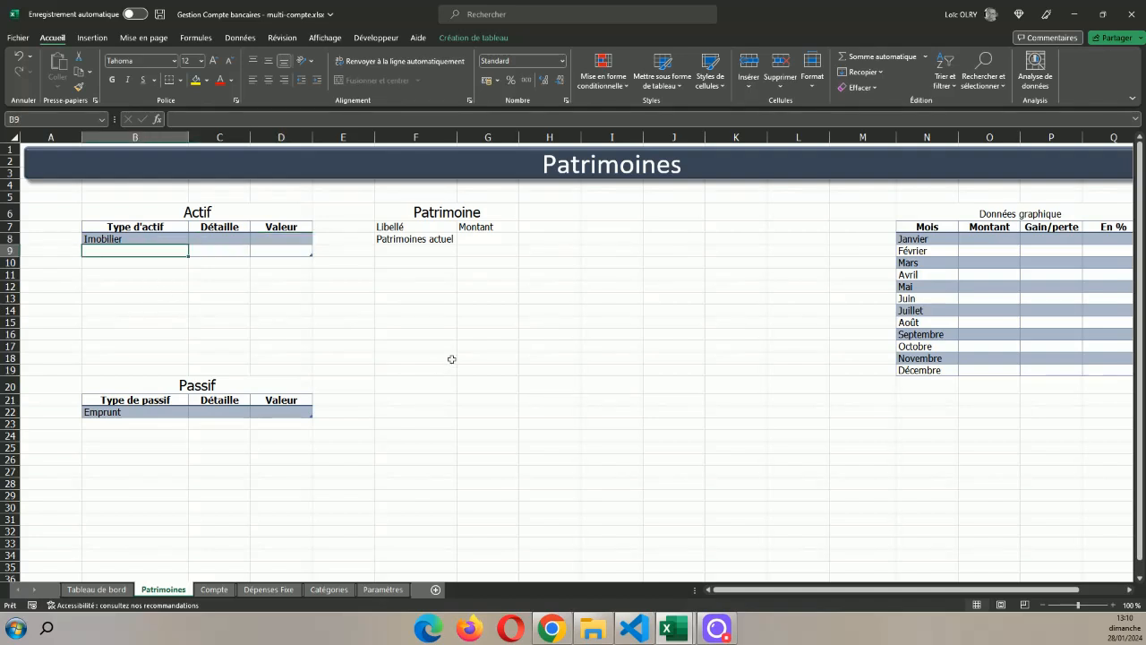
type("Epargne")
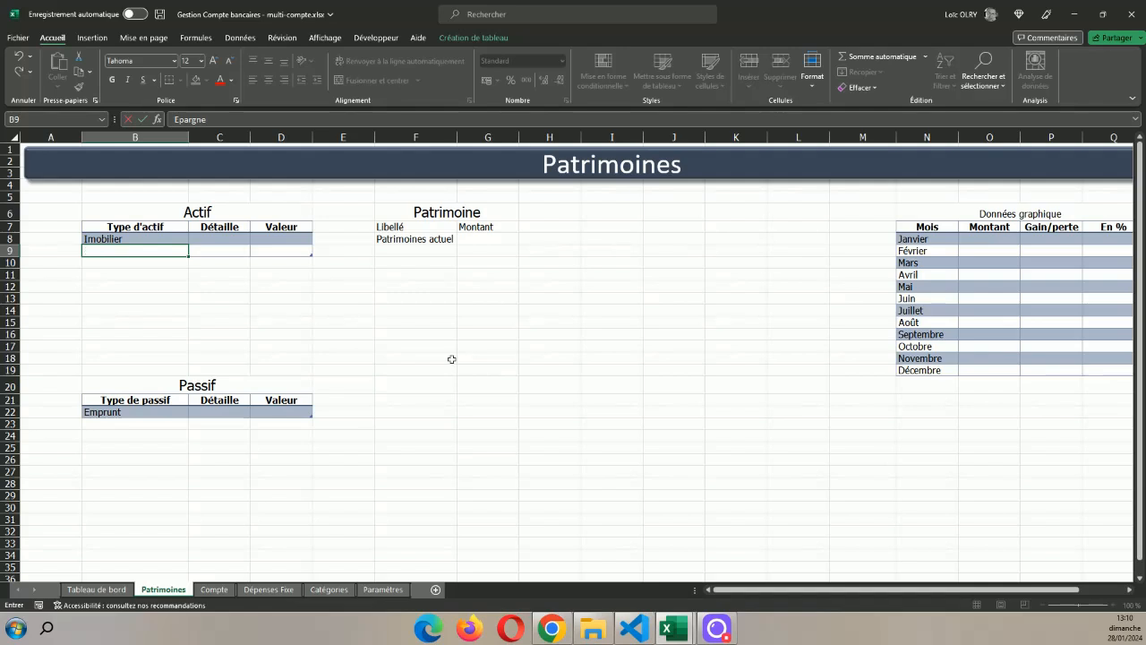
key("Tab")
key("Return")
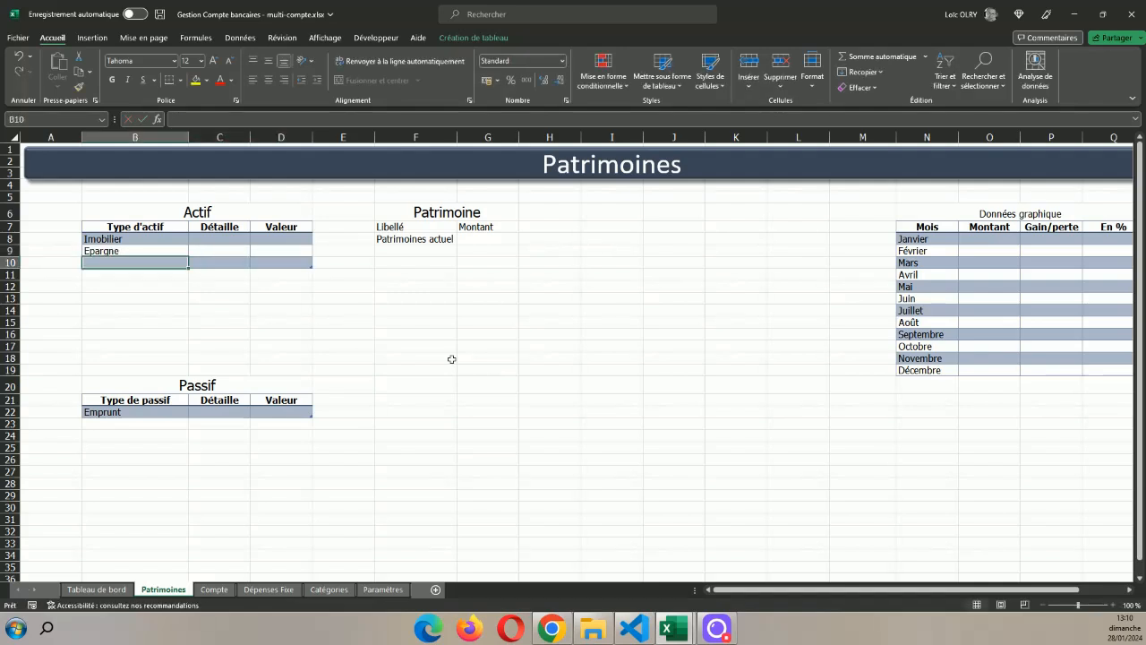
- Enter the asset types "Epargne" in B10 and "Pea" in B11, extending the Actif table to row 11
type("epargne")
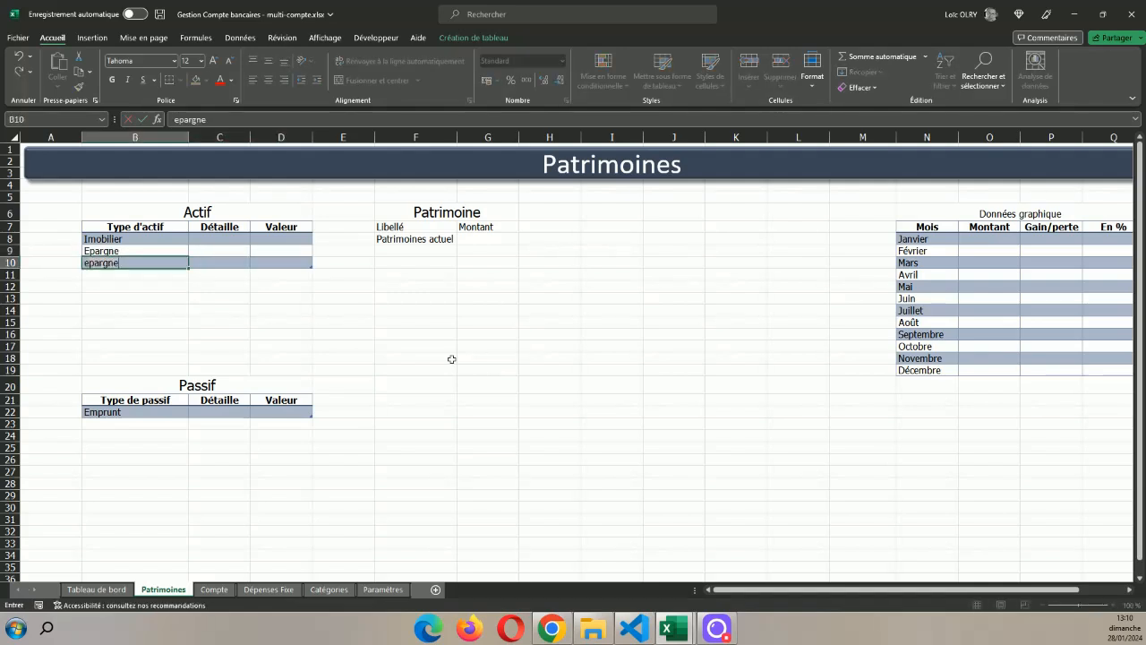
key("Tab")
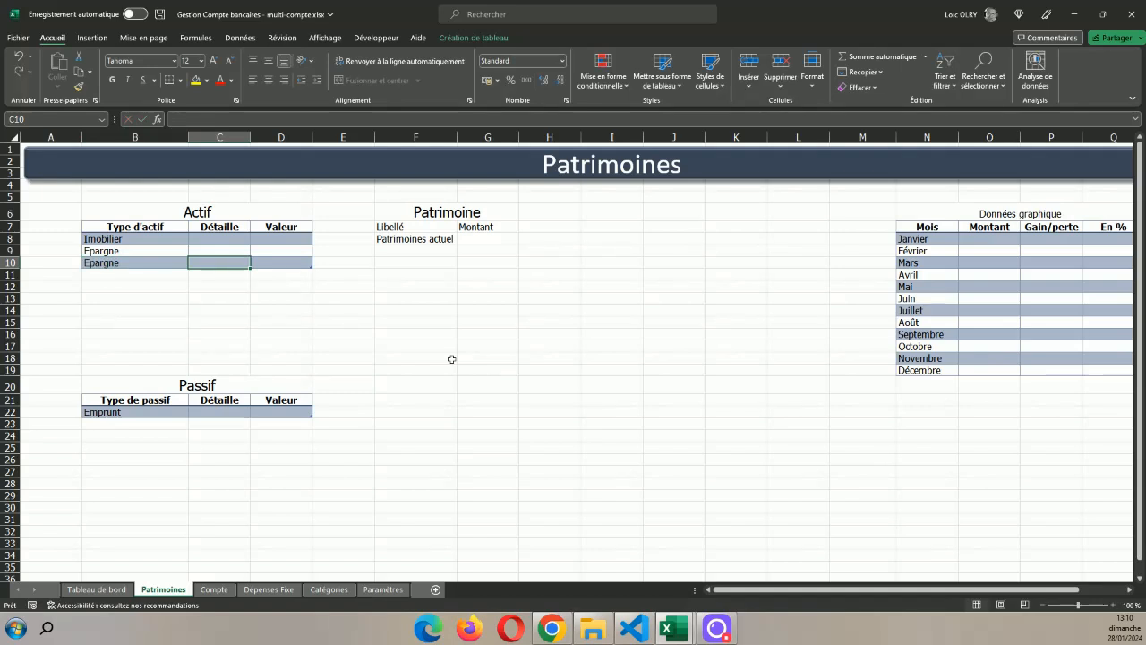
key("Tab")
key("Tab")
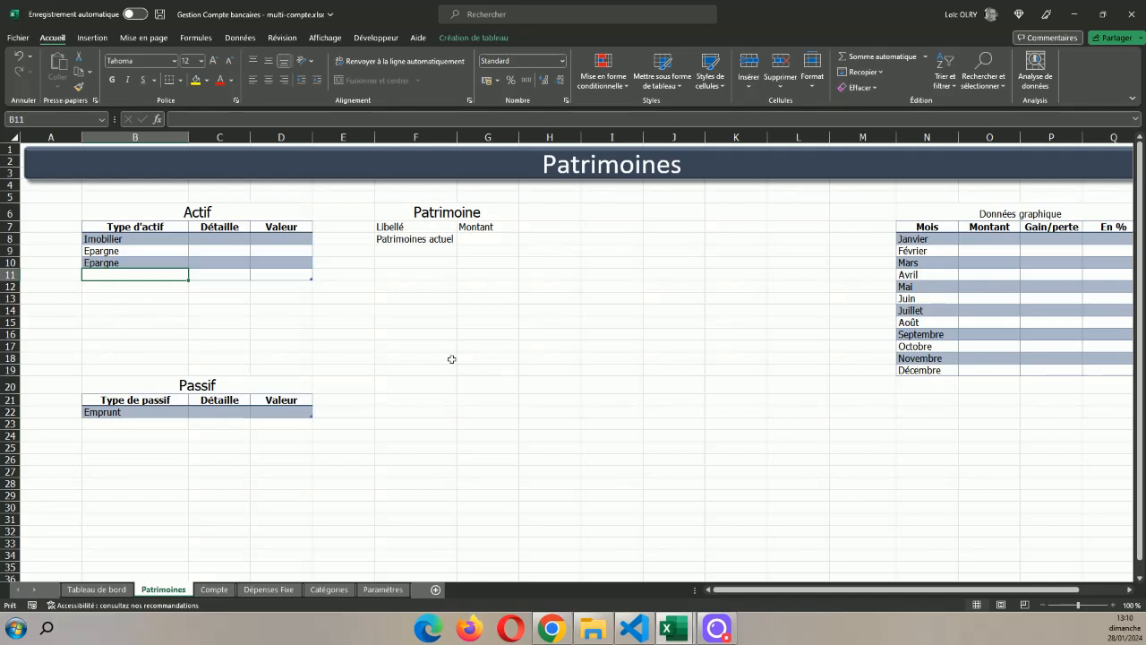
type("Pea")
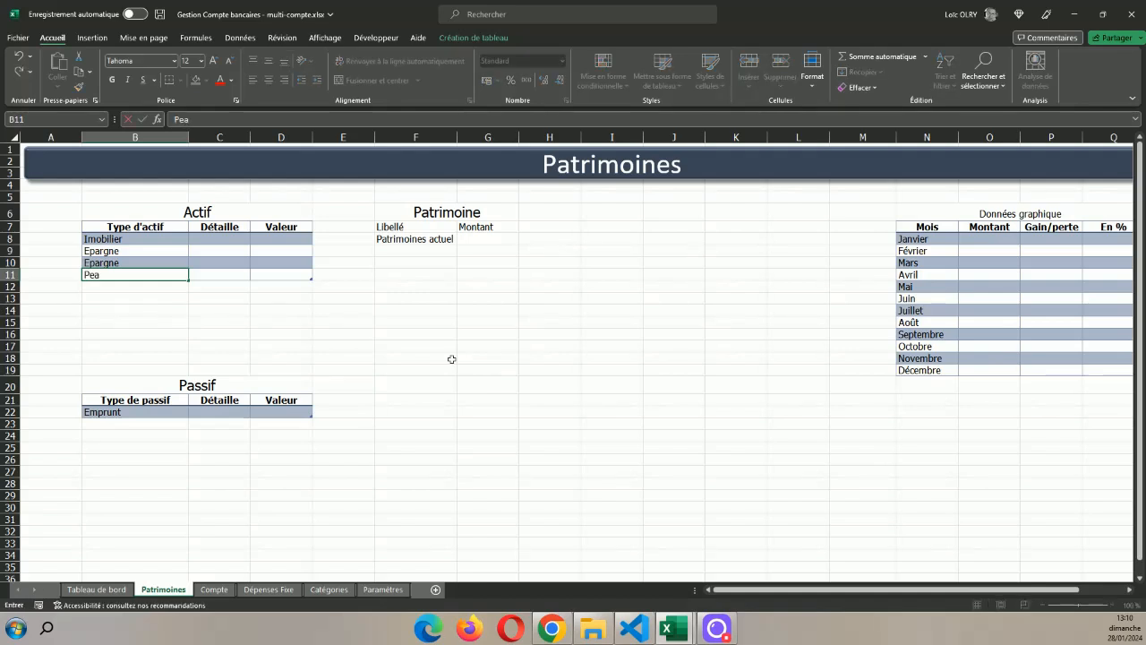
key("Tab")
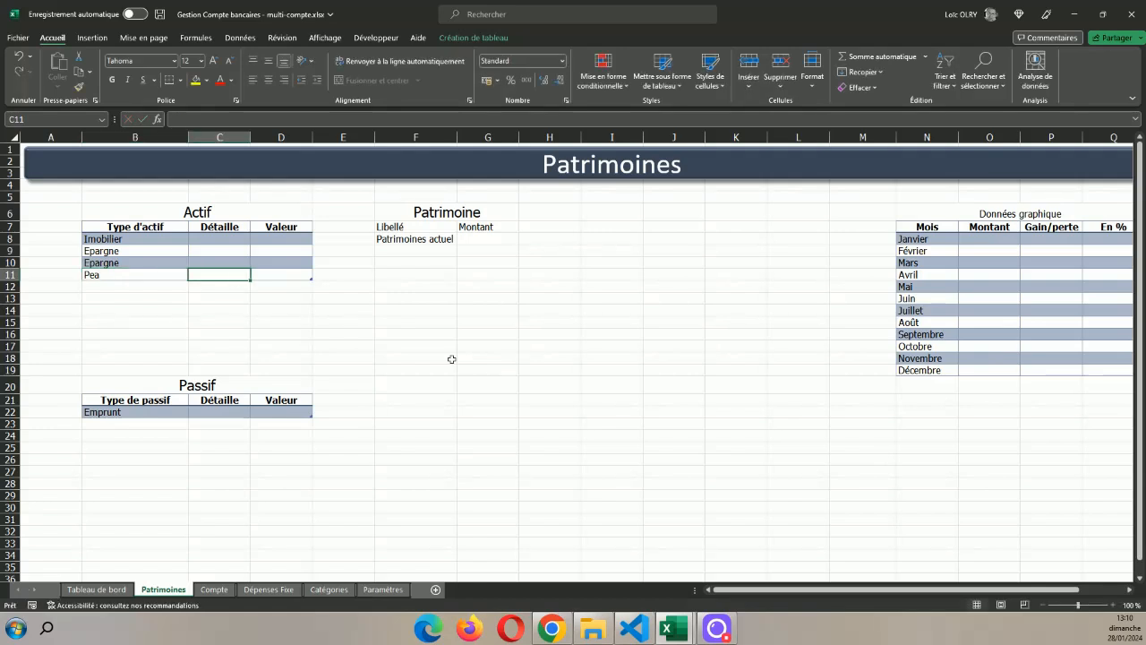
left_click(334, 346)
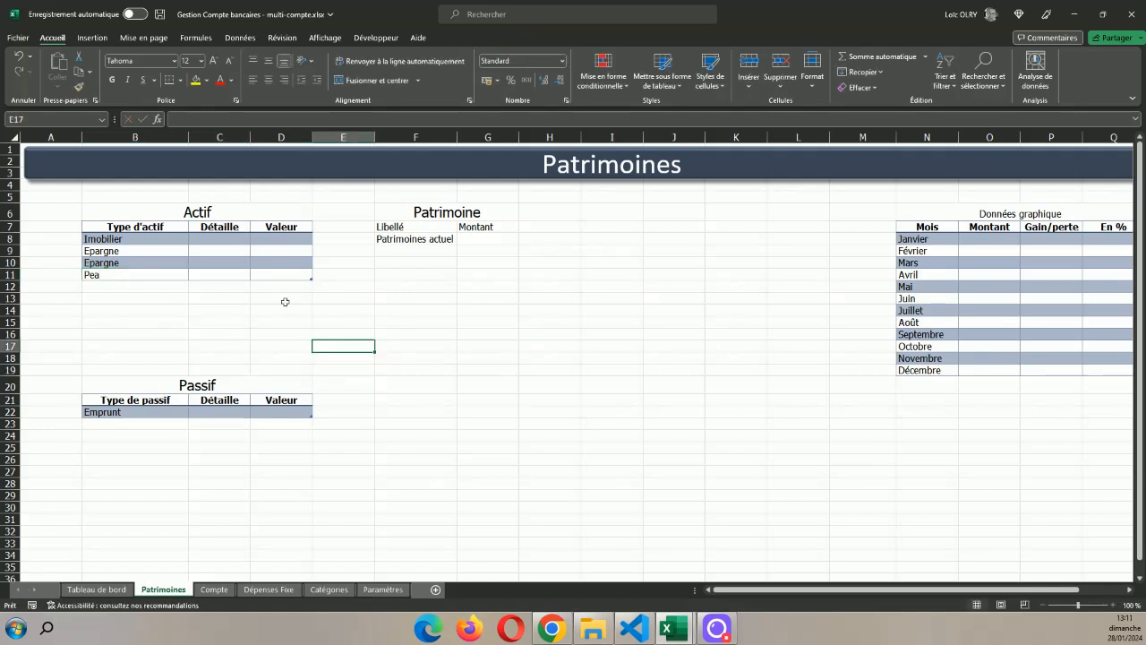
- Enter the detail "résidence Principal" for the Imobilier asset in cell C8 and widen column C to fit it
left_click(237, 239)
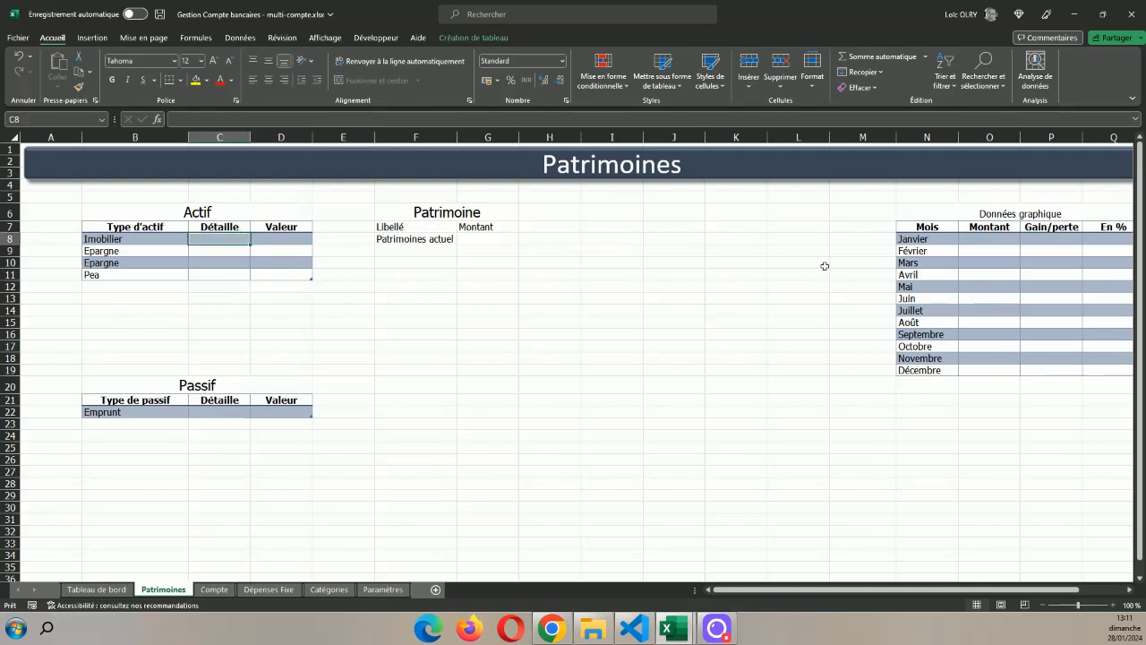
type("m")
key("BackSpace")
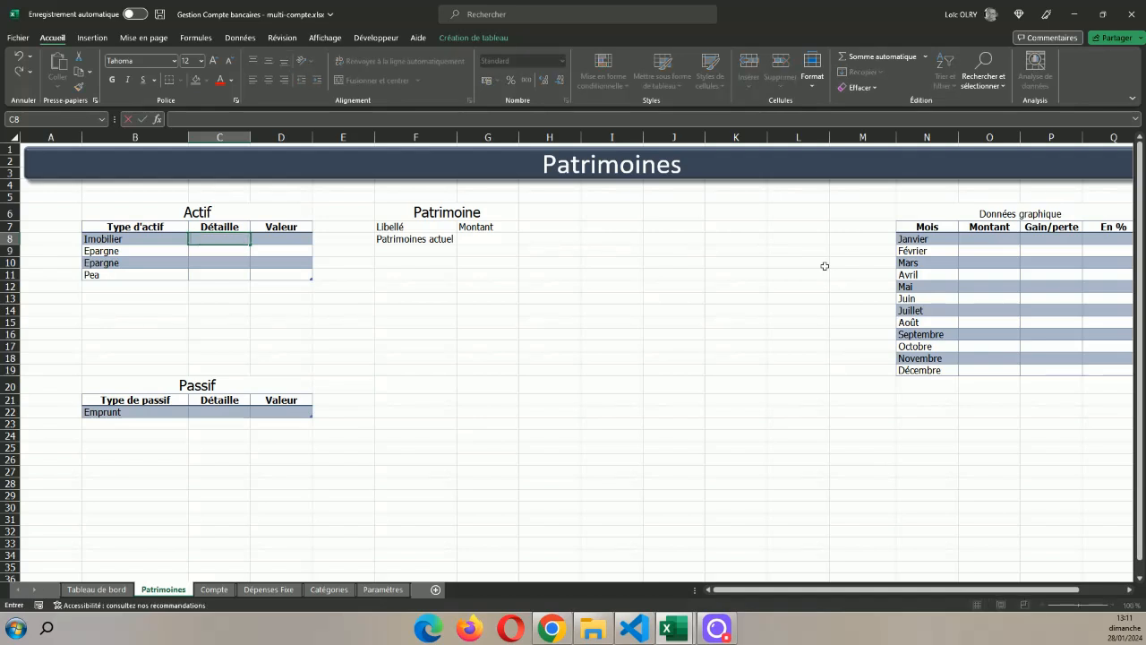
type("re")
type("sid")
type("ence")
type(" P")
type("rinci")
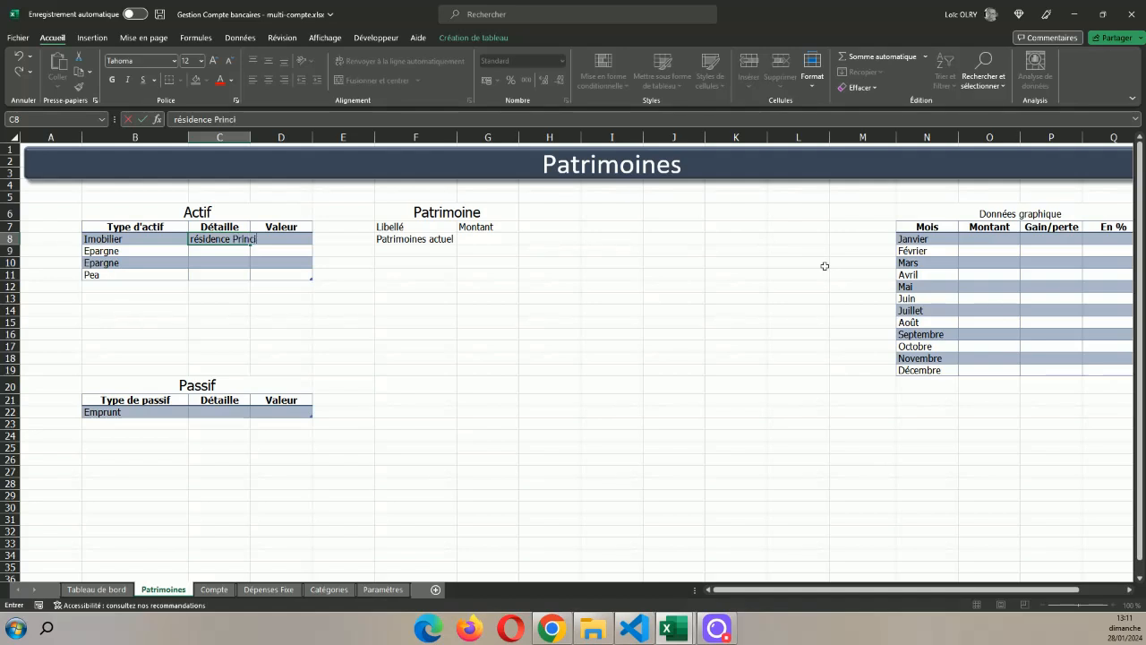
type("pal")
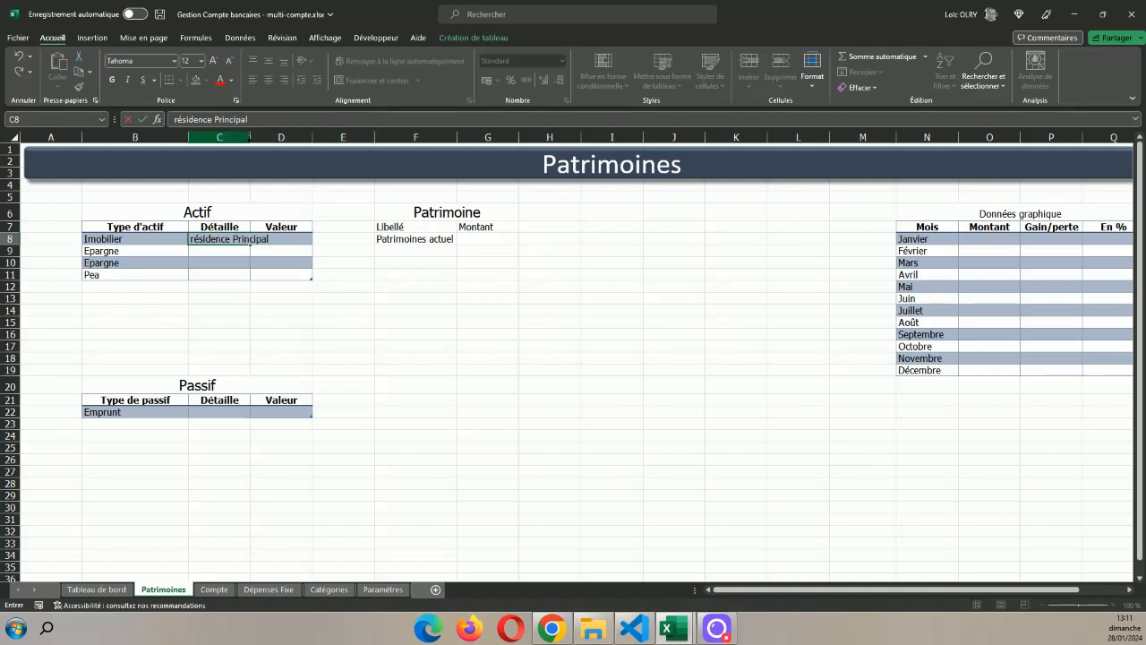
double_click(249, 137)
left_click(361, 288)
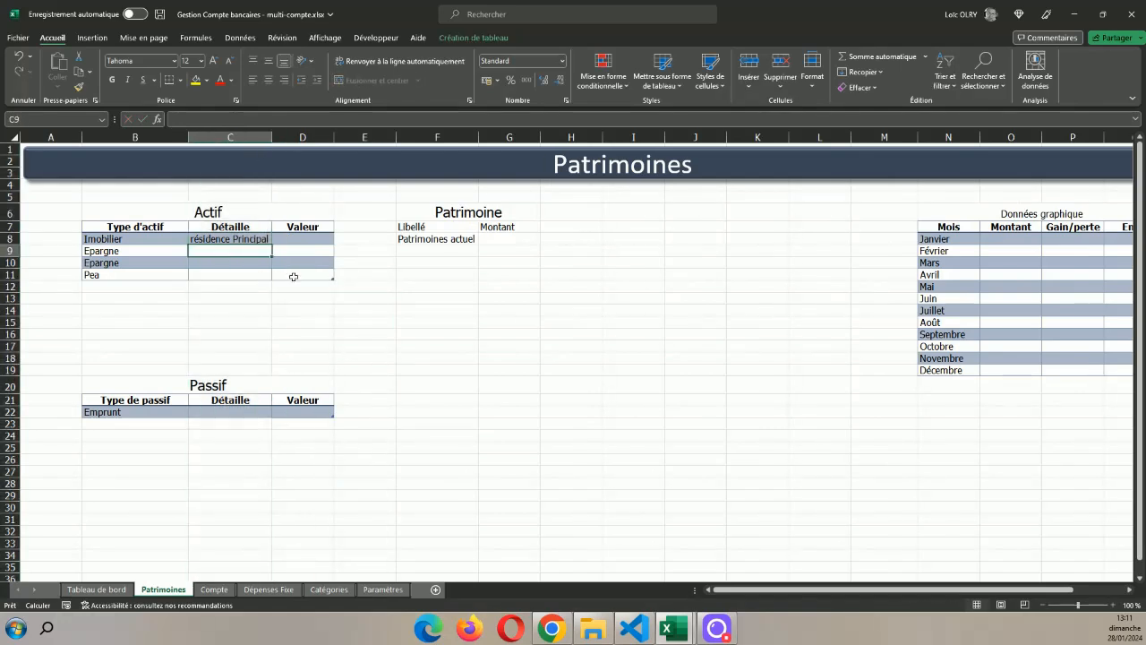
- Capitalise the first letter of the detail in cell C8 to read "Résidence Principal"
left_click(193, 237)
double_click(193, 237)
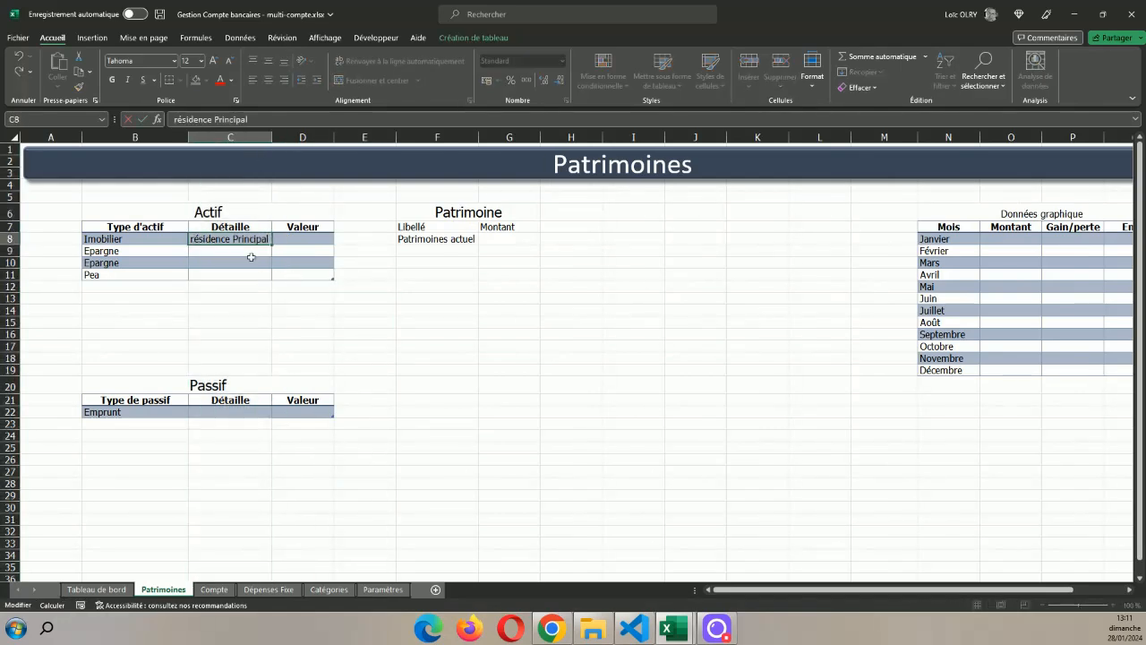
key("BackSpace")
type("R")
left_click(457, 298)
- Enter the details "Livret A" in C9 and "Livret D.D" in C10 for the two Epargne rows of the Actif table
left_click(256, 251)
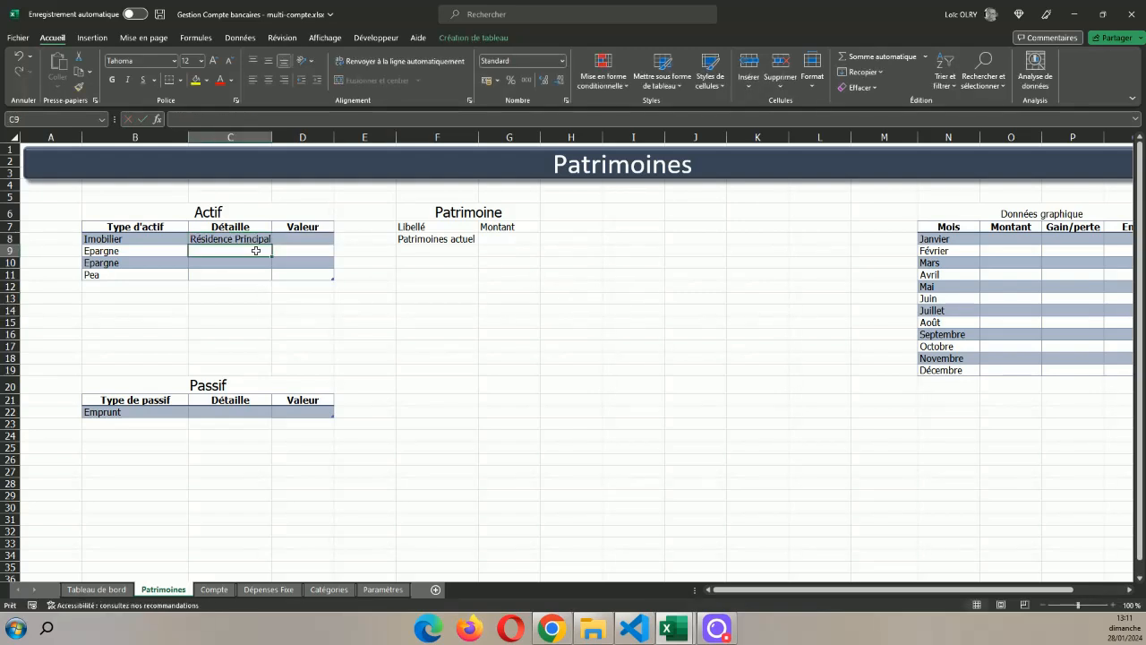
type("Livret A")
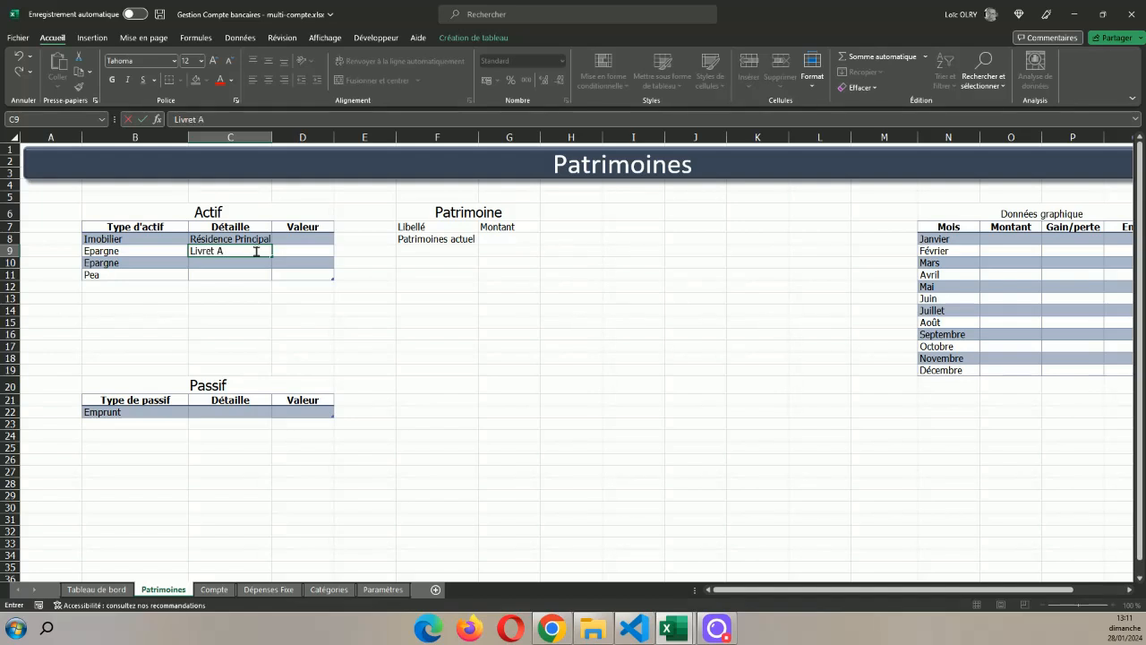
key("Return")
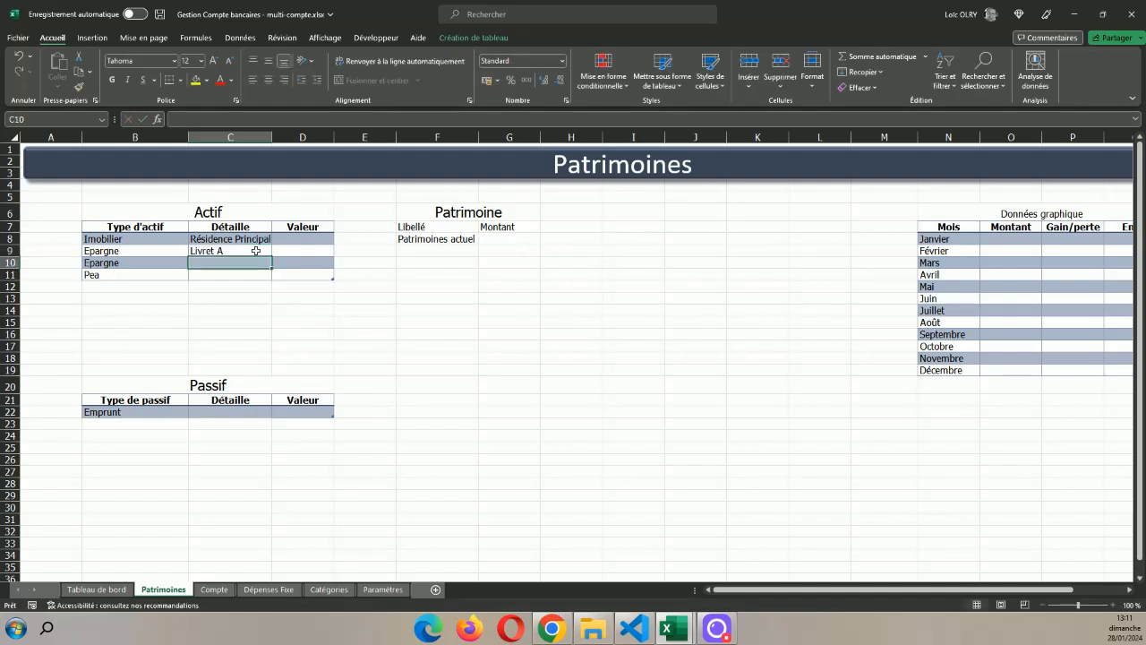
type("Livret A")
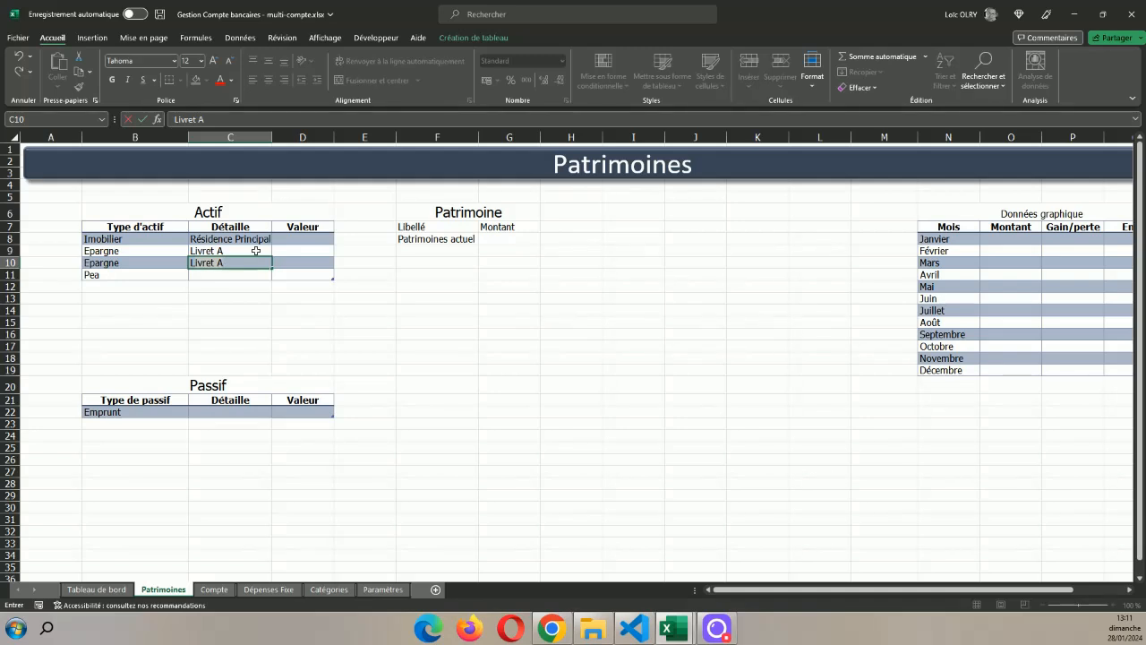
left_click(221, 263)
double_click(220, 262)
left_click(227, 261)
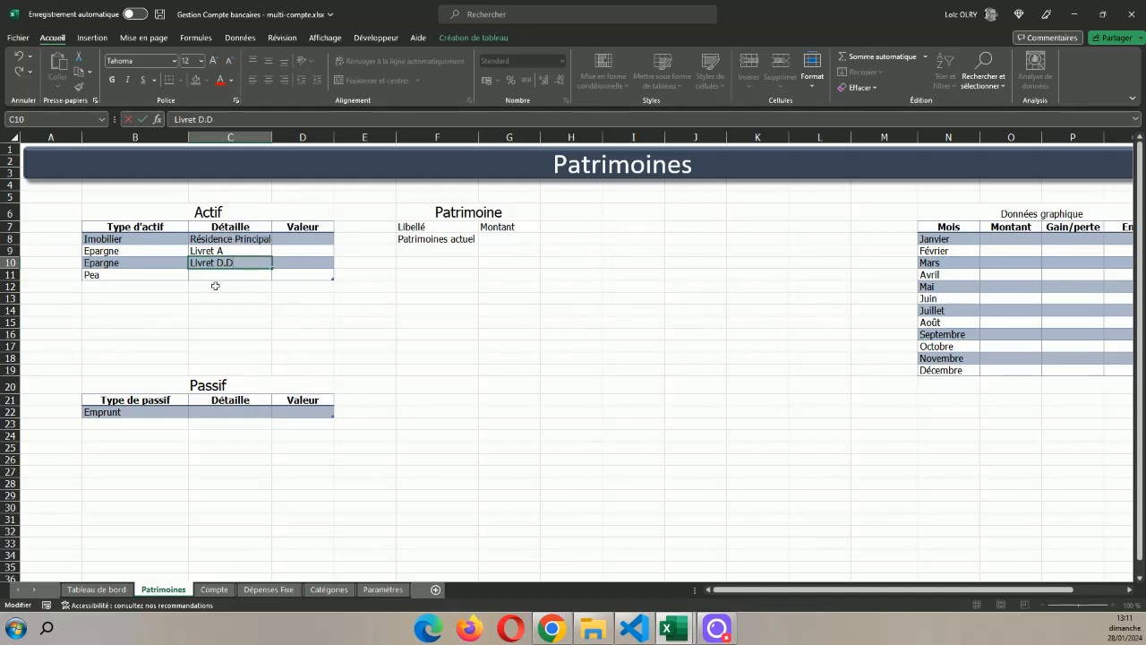
left_click(229, 273)
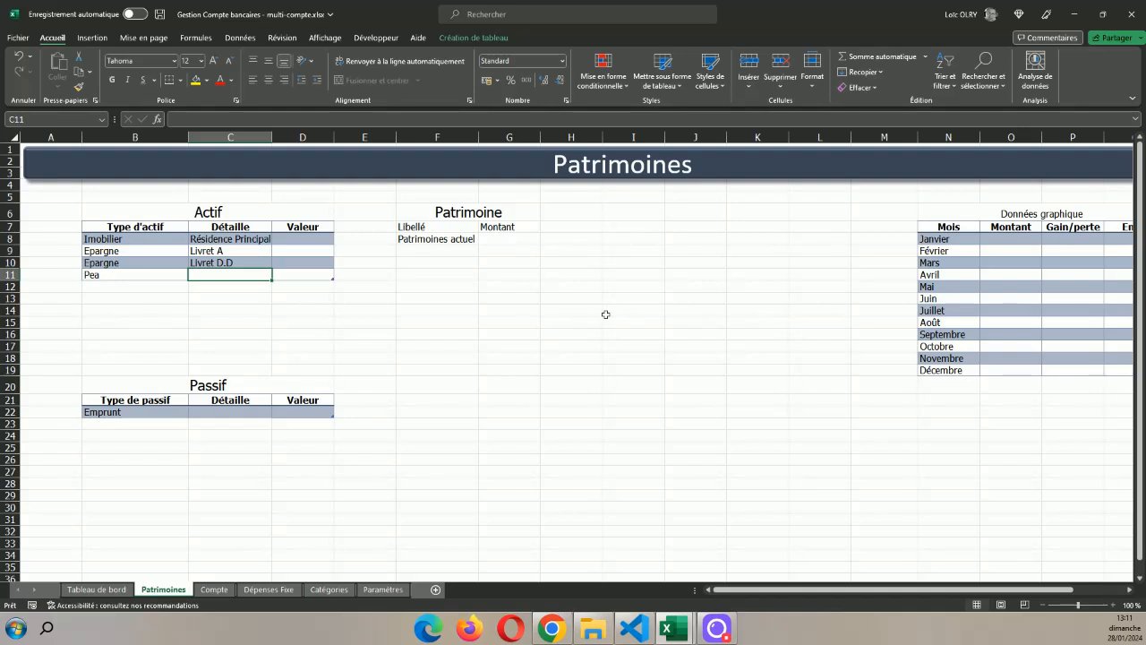
- Give row 11 of the Actif table the detail "Pea" and the asset type "Bourse", and widen column C a little more
key("Left")
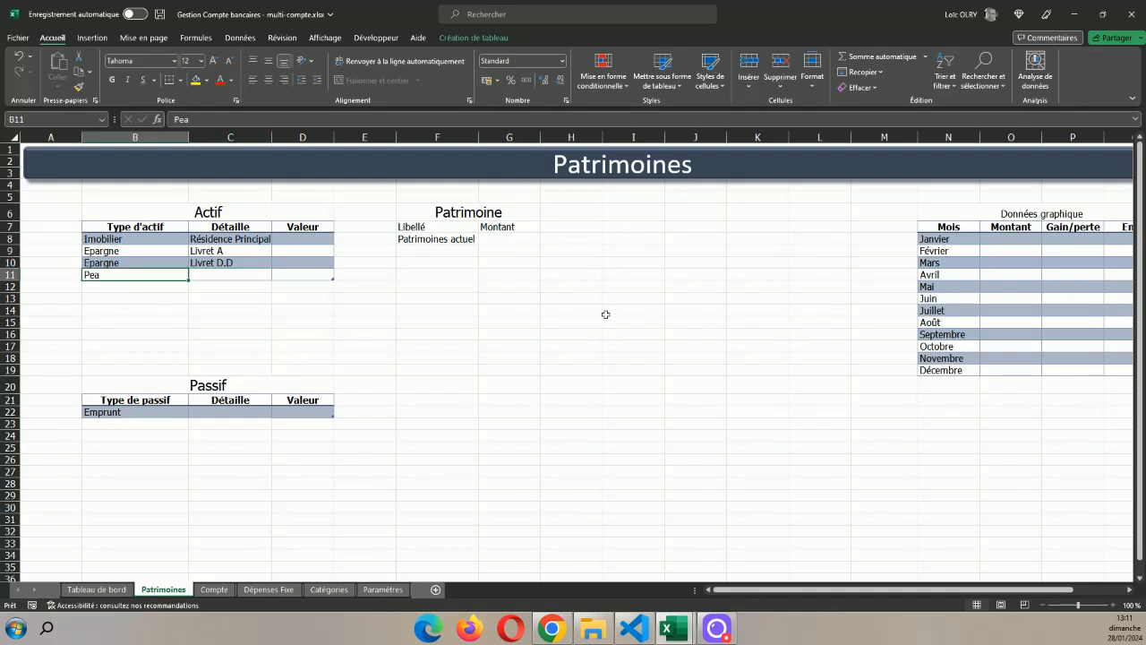
key("ctrl+c")
key("Right")
key("ctrl+v")
key("Left")
key("Left")
key("Right")
type("B")
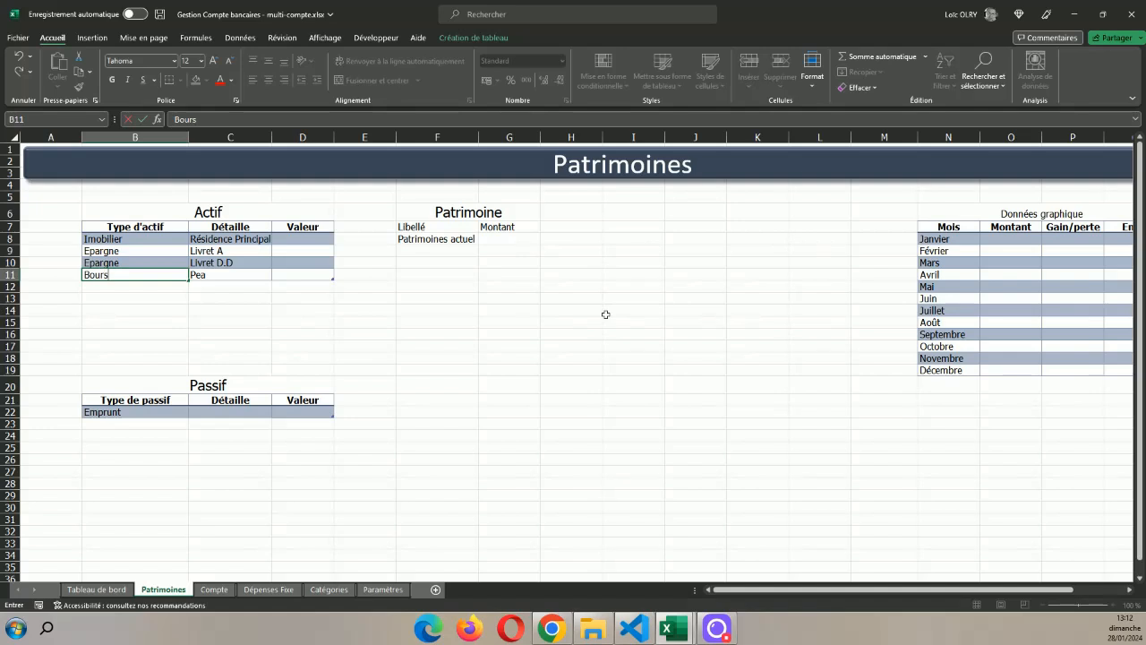
left_click(462, 355)
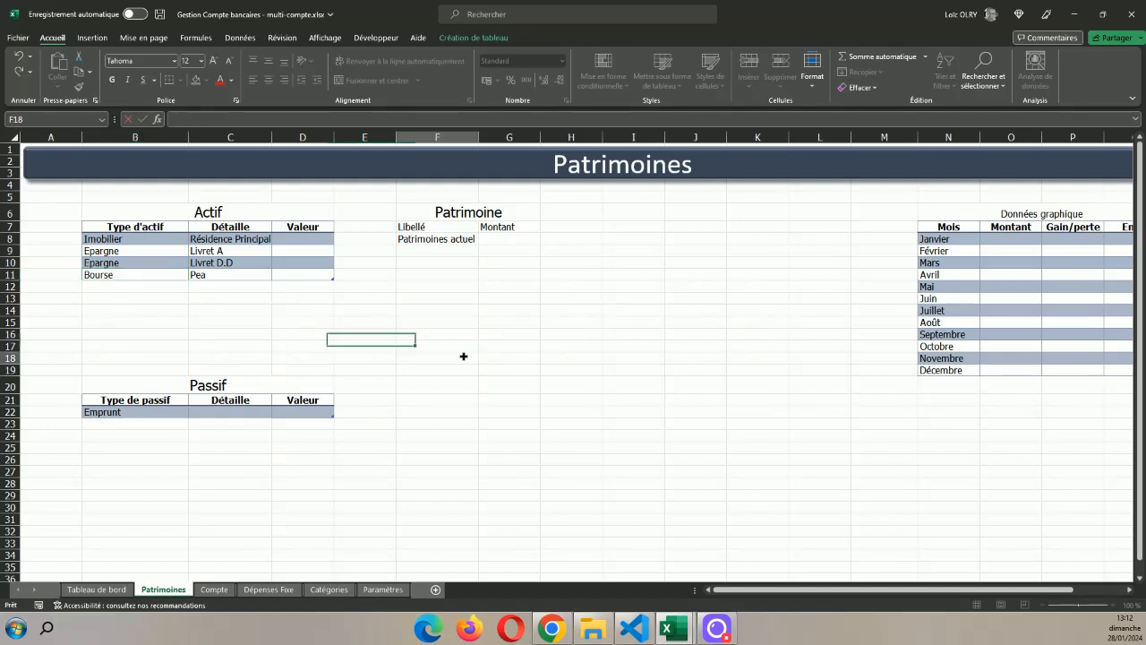
left_click_drag(274, 133, 299, 133)
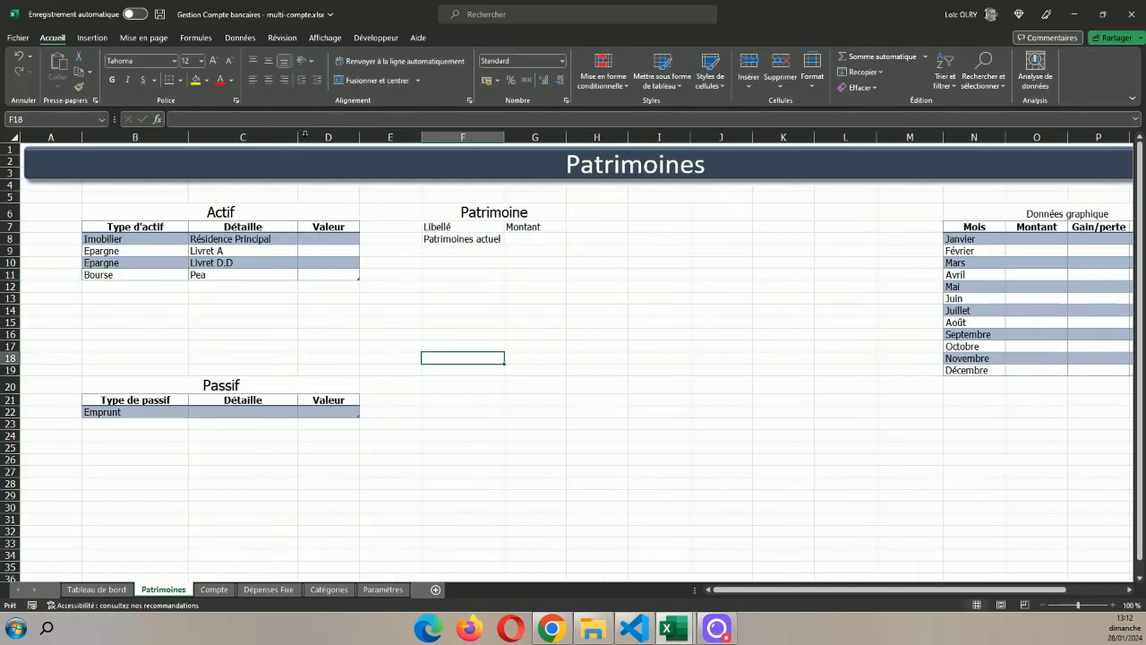
left_click(494, 295)
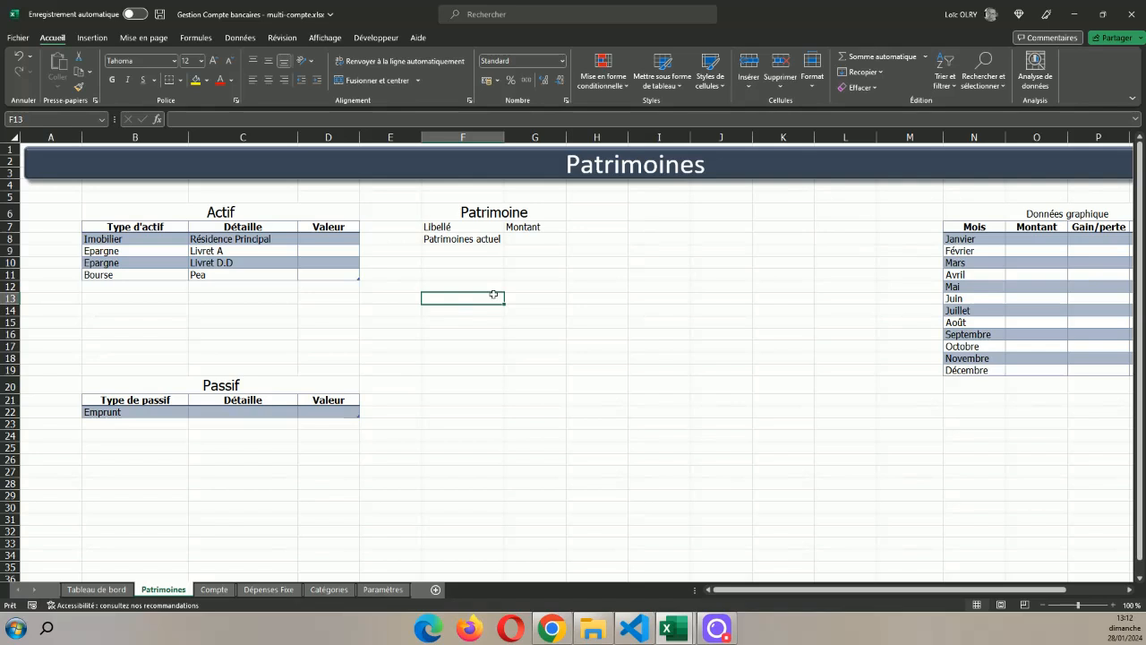
left_click(347, 250)
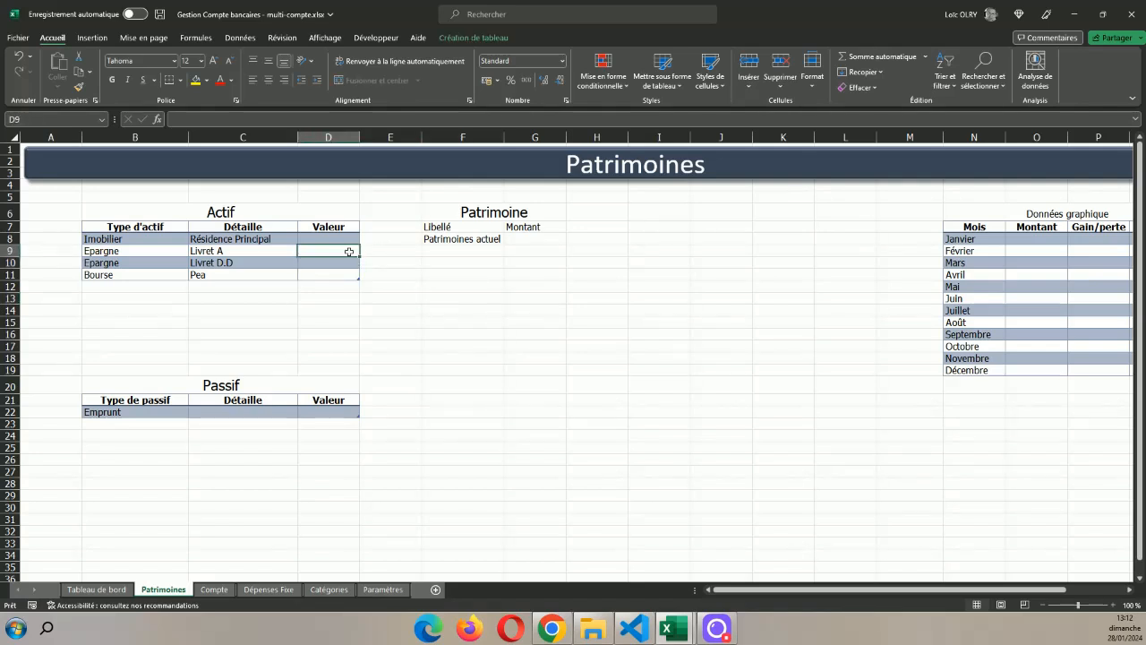
type("=")
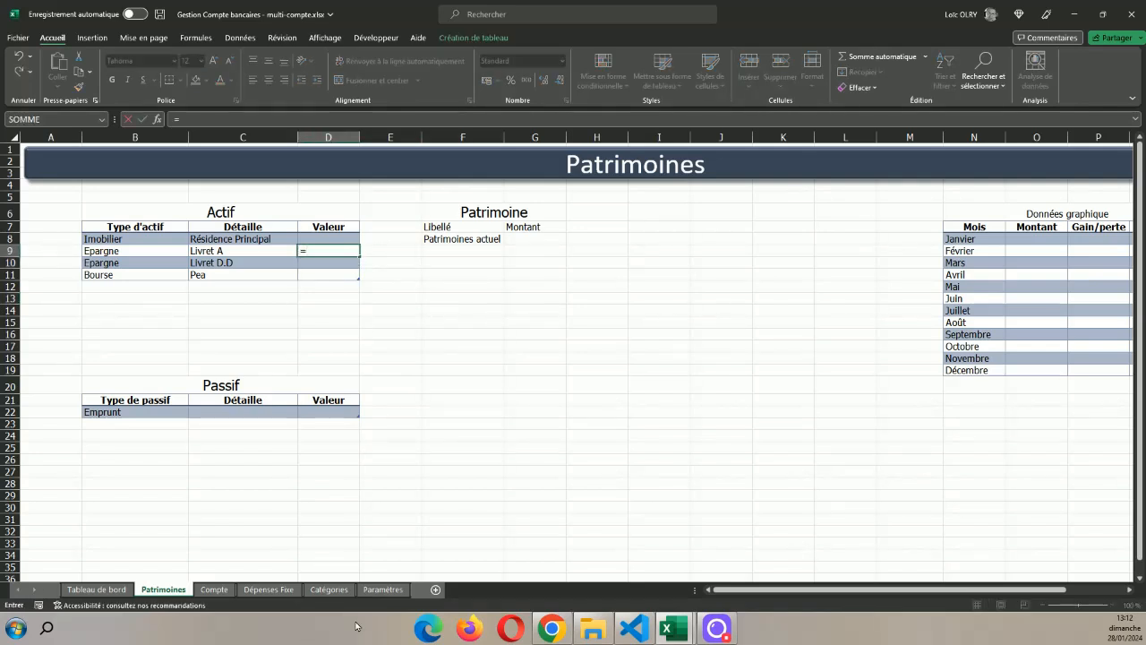
key("Escape")
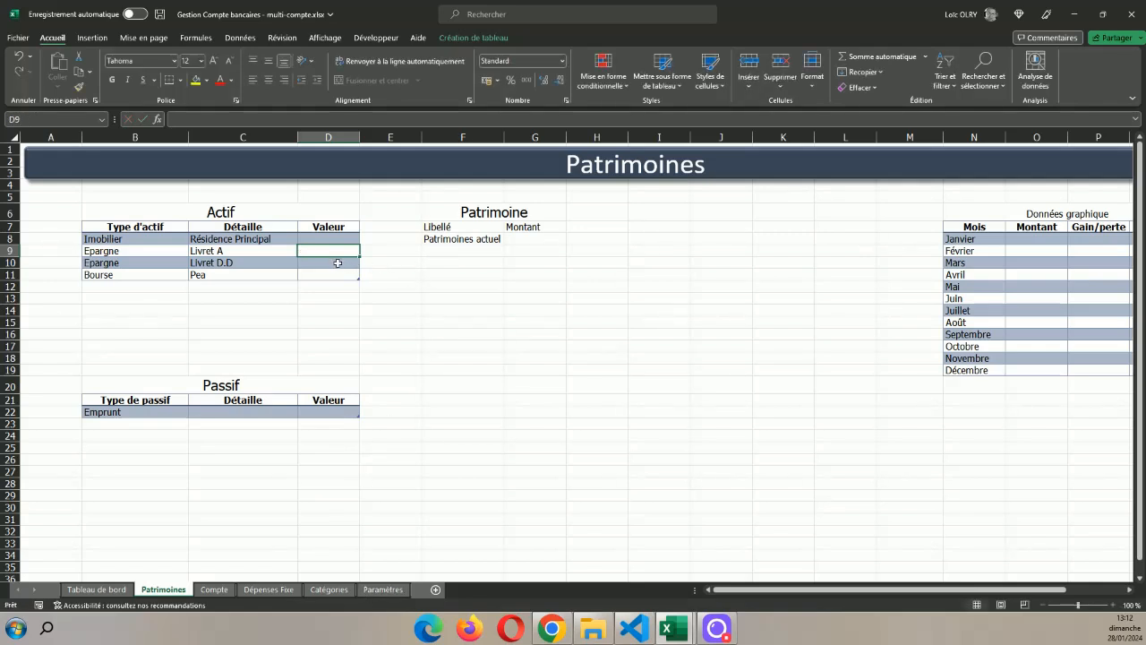
left_click(94, 589)
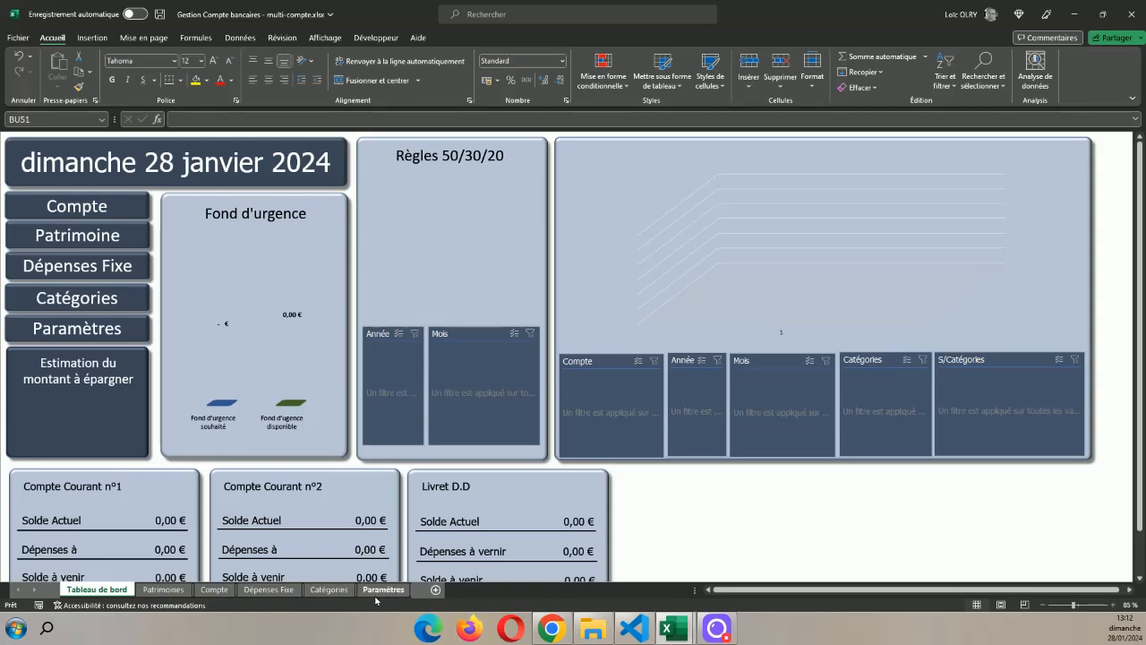
left_click(170, 589)
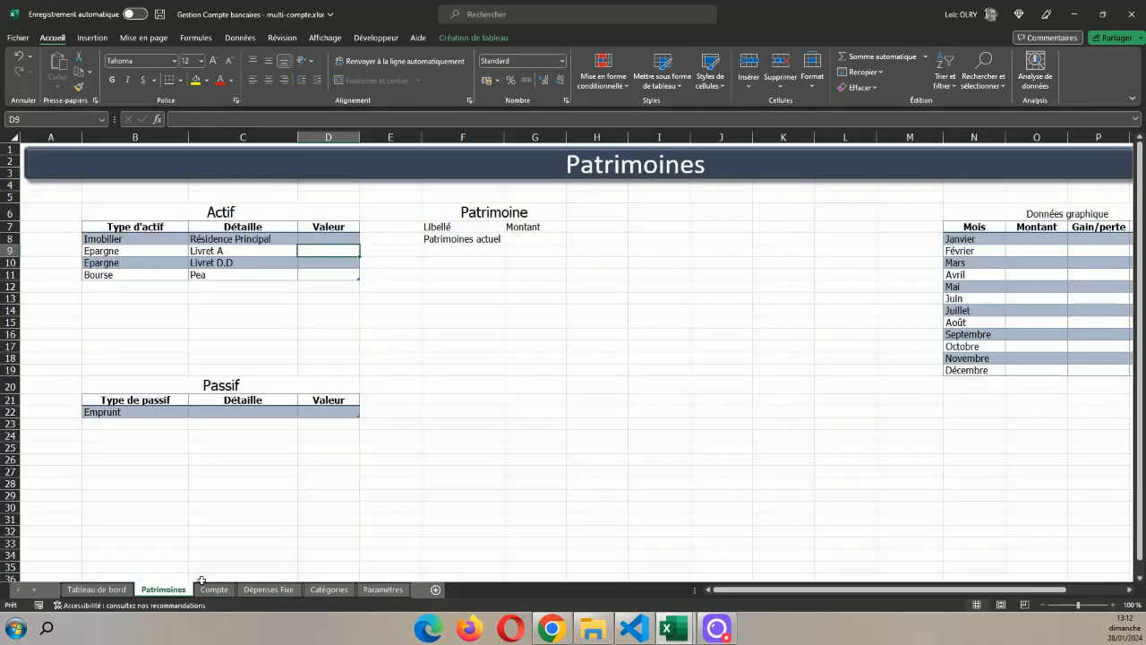
- Link the Livret D.D value in cell D10 to the Solde of the Livrêt D.D account on the Paramètres sheet
left_click(329, 263)
type("=")
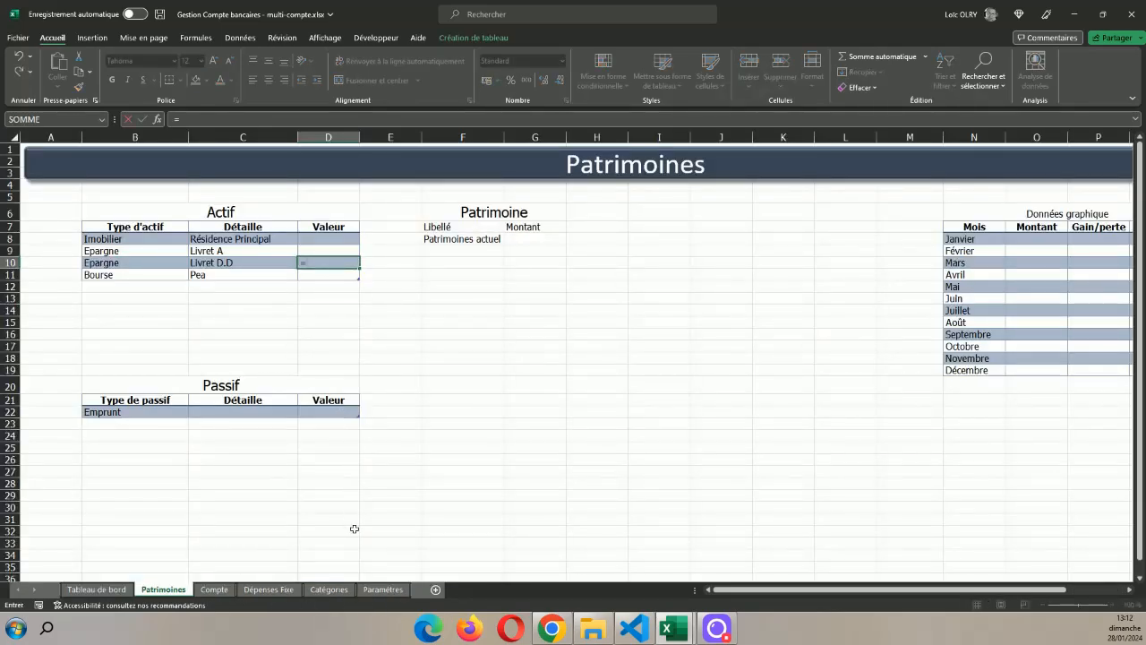
left_click(379, 589)
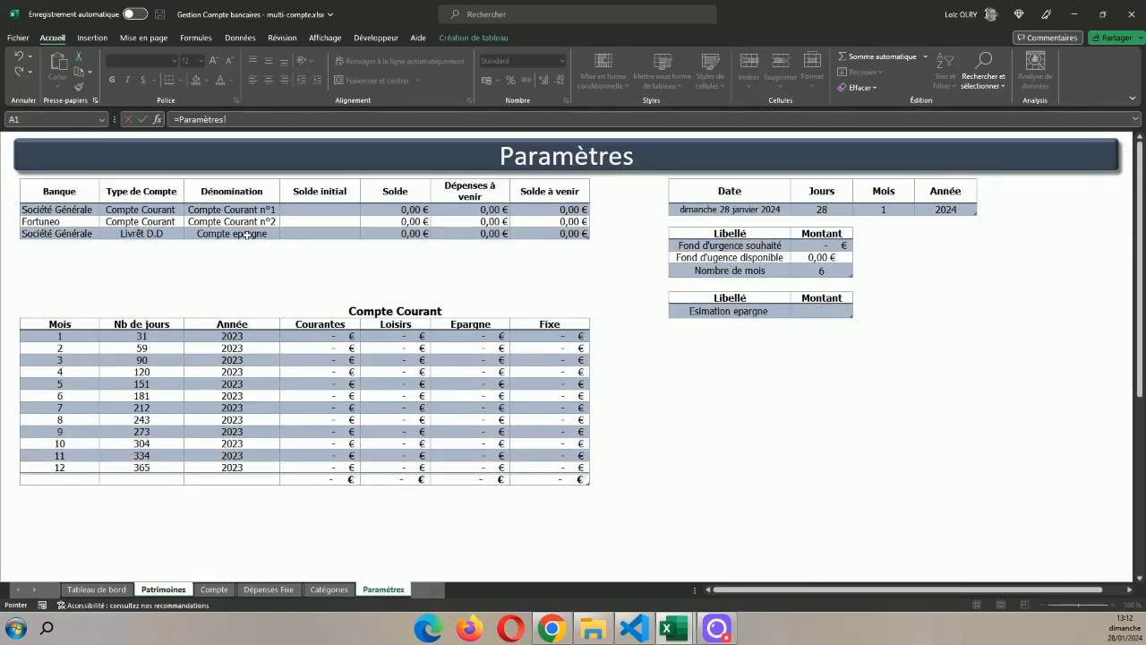
left_click(405, 233)
key("Return")
left_click(440, 351)
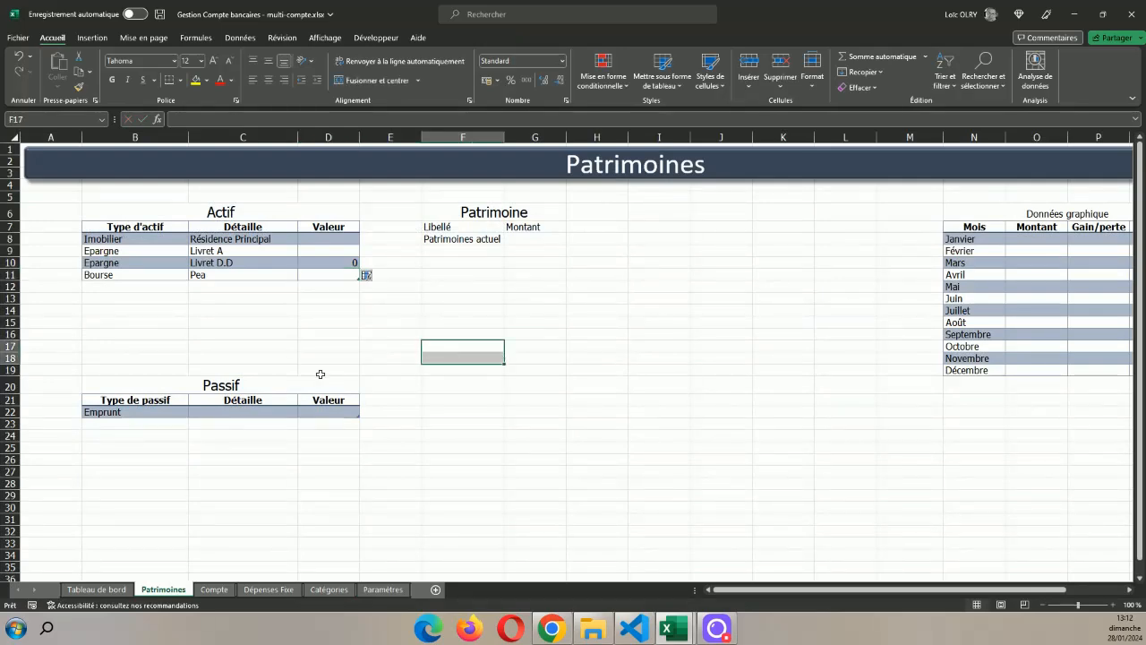
- Add a row at the end of the accounts table on the Paramètres sheet with the bank "Crédit Mutuel"
left_click(384, 589)
left_click(557, 233)
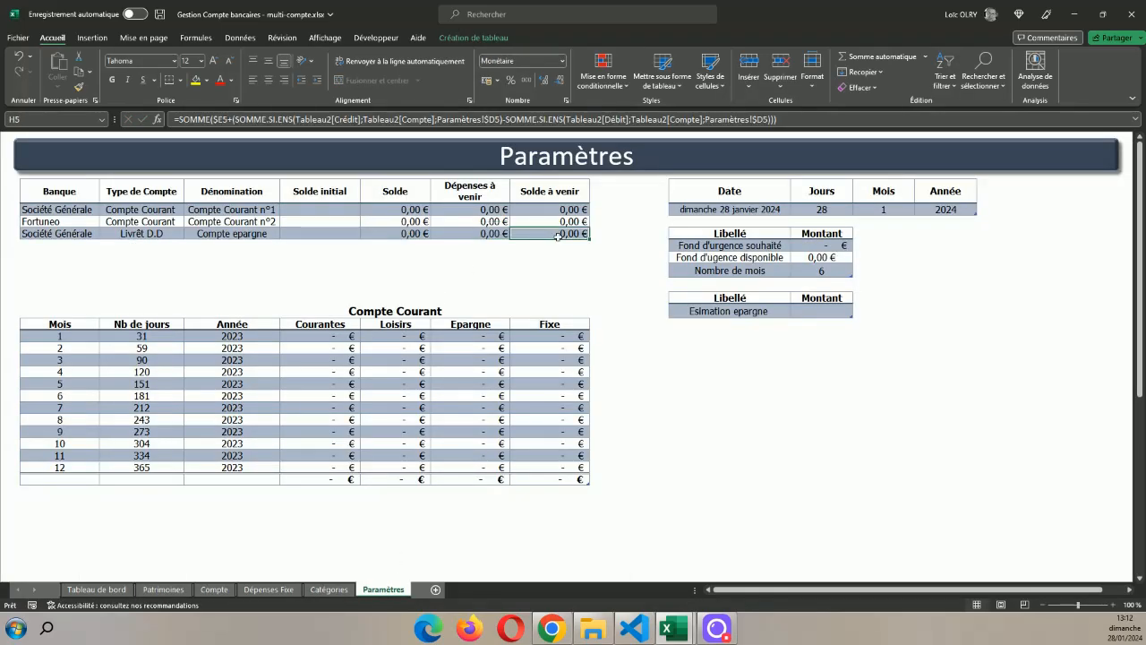
key("Tab")
type("C")
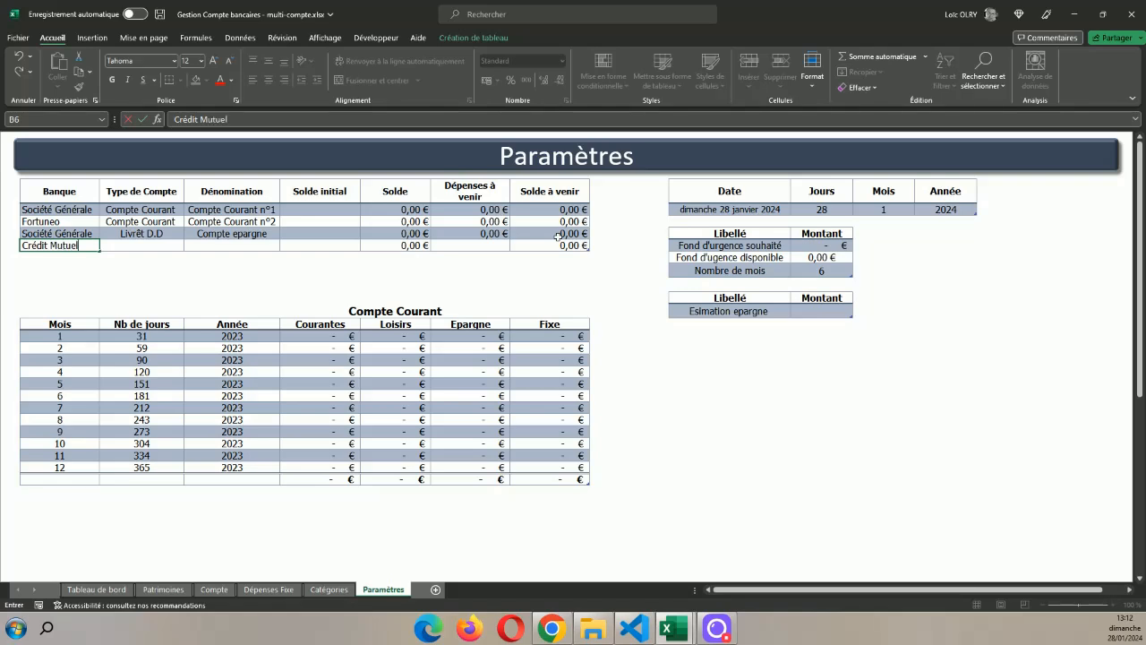
key("Tab")
- Enter the account type "Livrêt A" for the Crédit Mutuel row in cell C6
type("L")
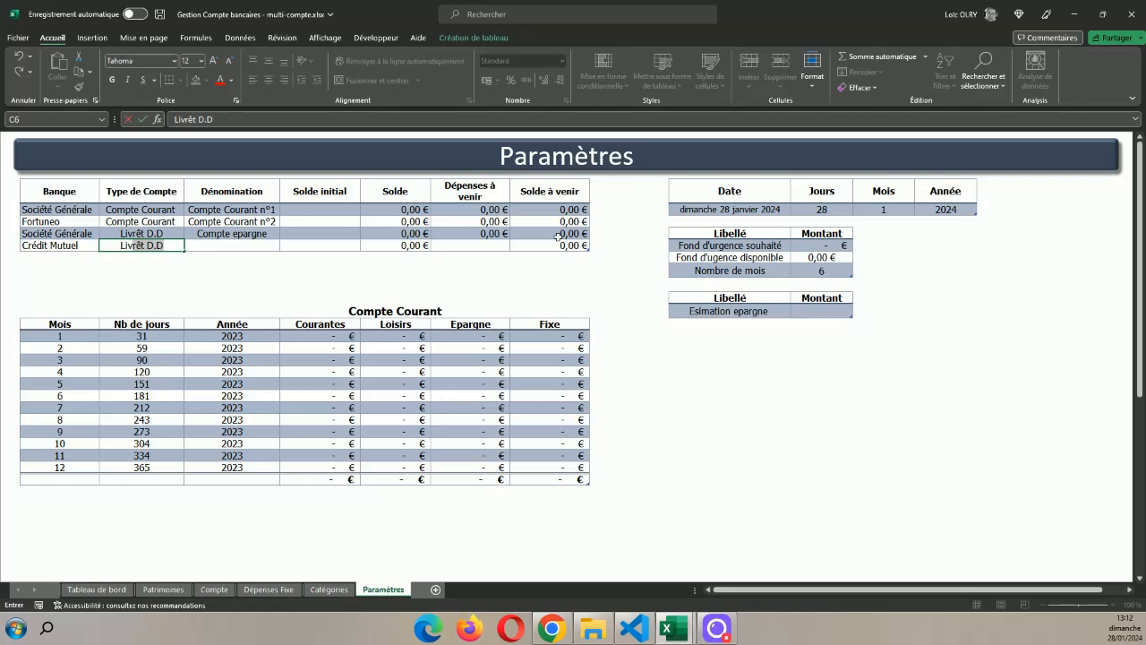
key("Return")
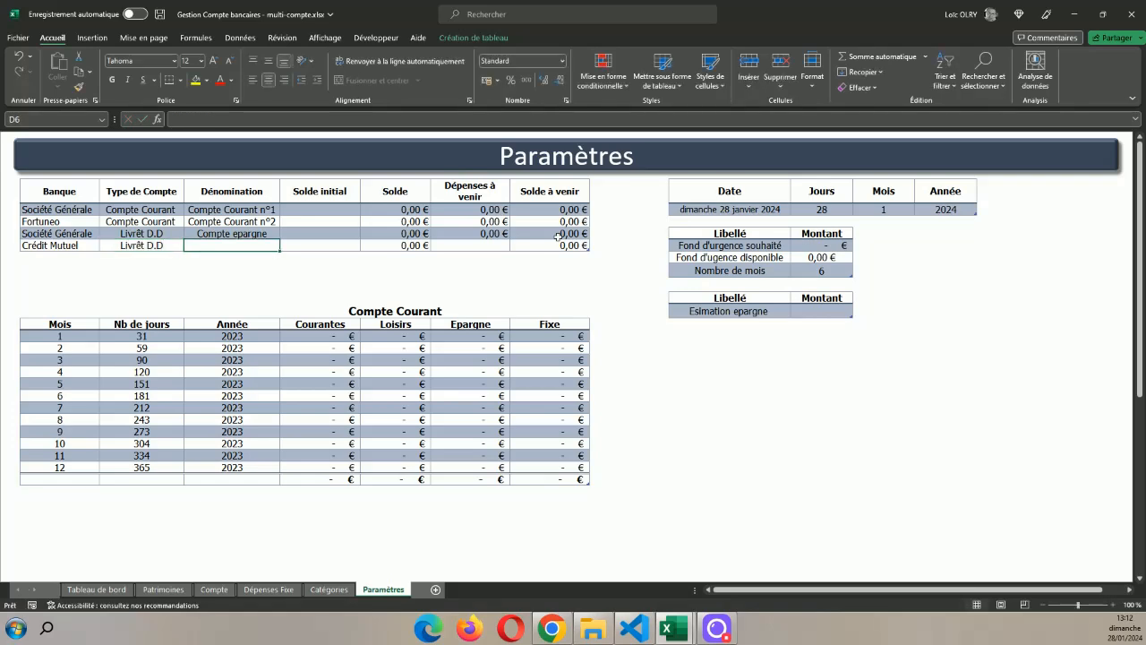
key("F2")
key("BackSpace")
key("BackSpace")
key("BackSpace")
key("BackSpace")
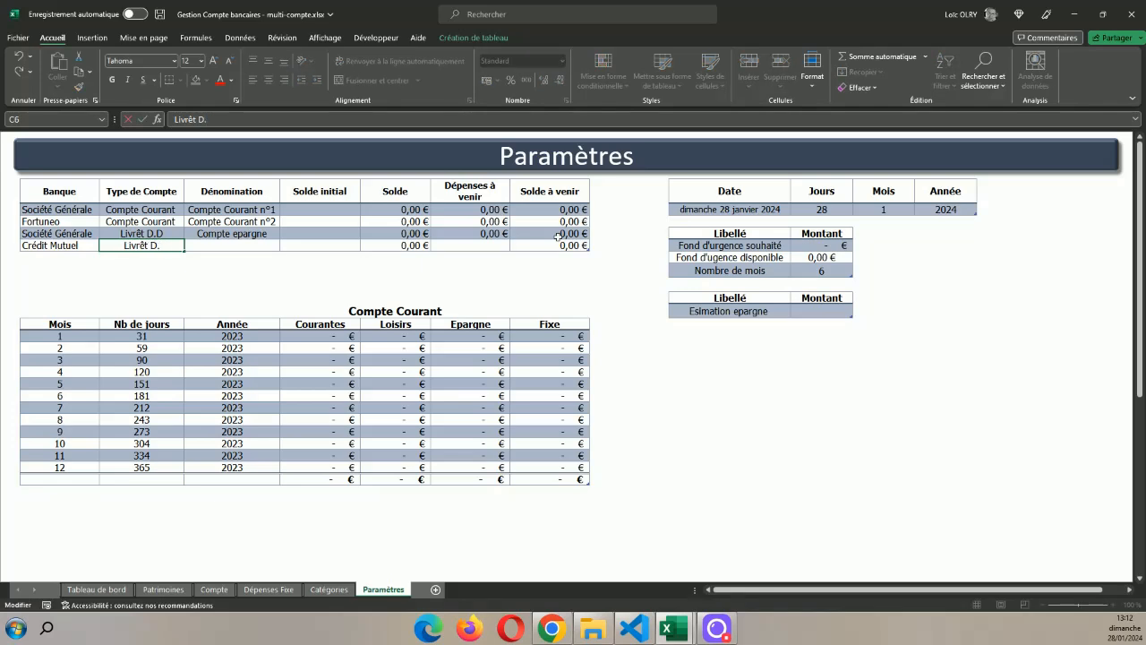
type("A")
key("Tab")
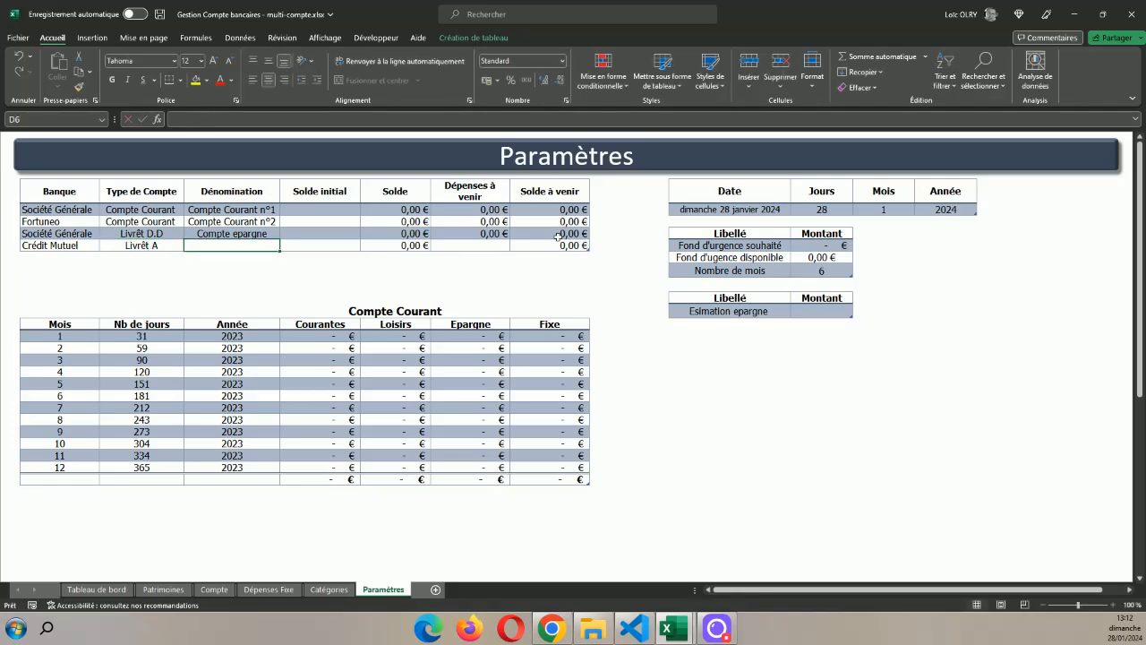
- Copy the denomination "Compte epargne" from D5 into D6 and fill the Dépenses à venir formula from G5 down to G6
key("Up")
key("ctrl+c")
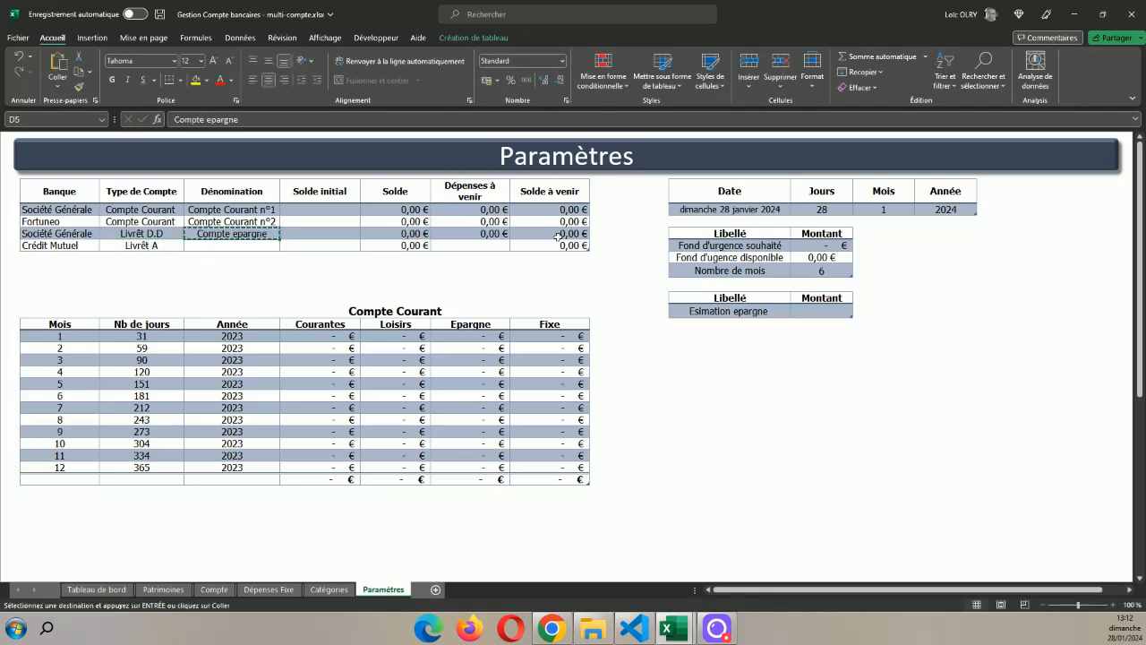
key("Down")
key("ctrl+v")
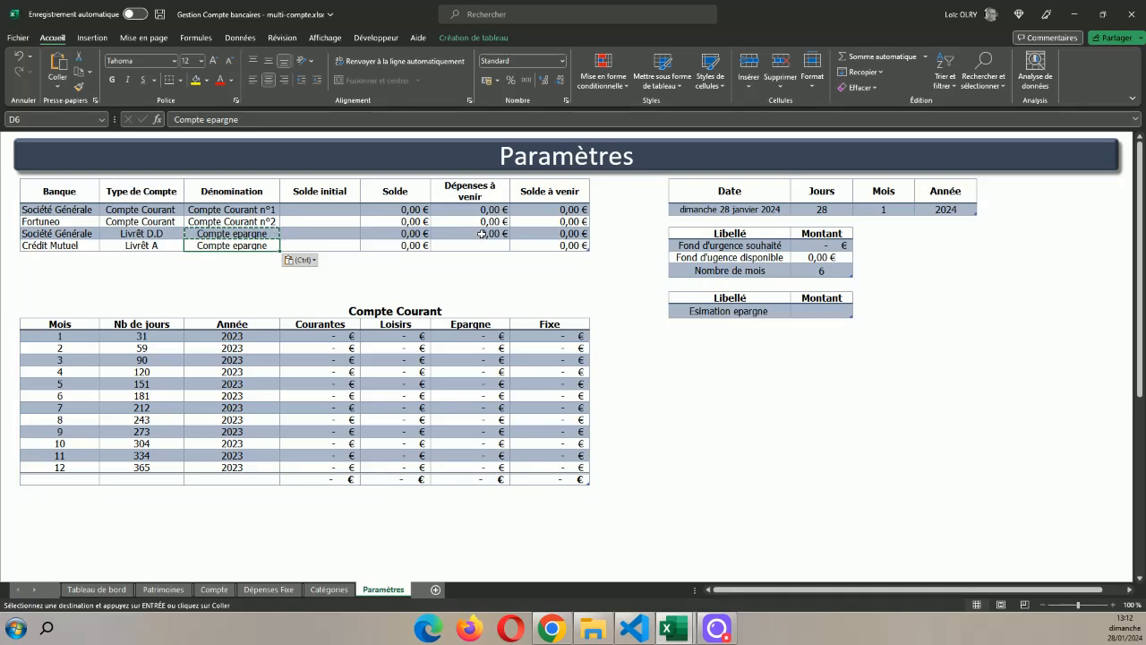
left_click(466, 235)
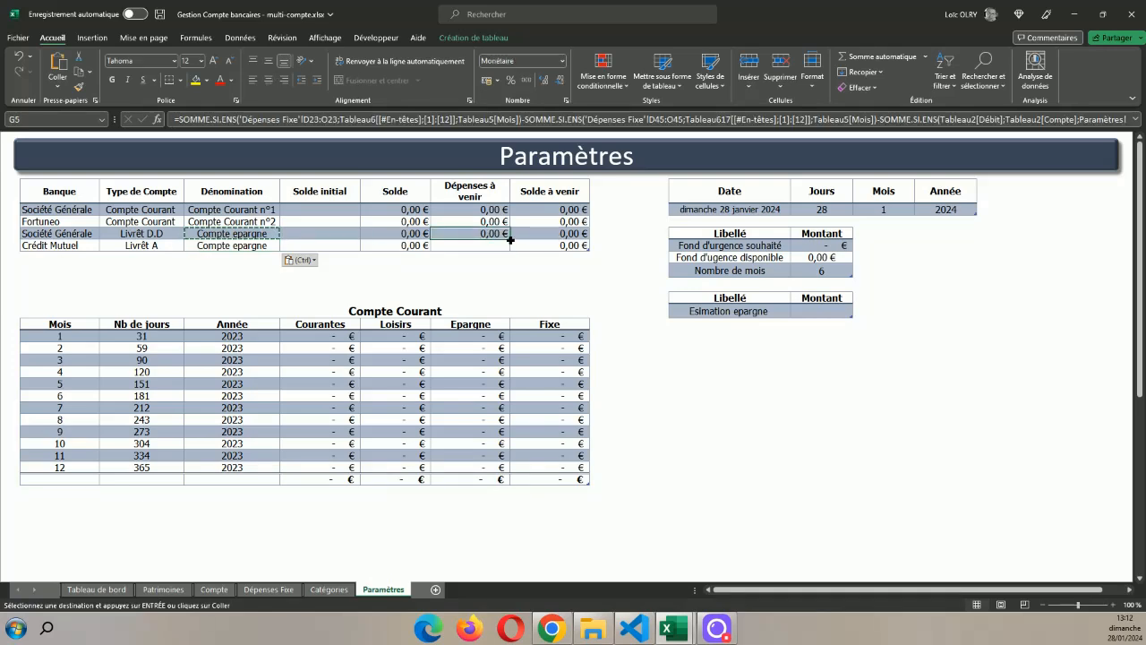
left_click_drag(509, 239, 497, 252)
- Enter a Solde initial of 1000 for both the Livrêt D.D and Livrêt A accounts in E5 and E6
left_click(343, 241)
left_click(343, 226)
left_click(343, 233)
type("1000")
key("Return")
type("1 ")
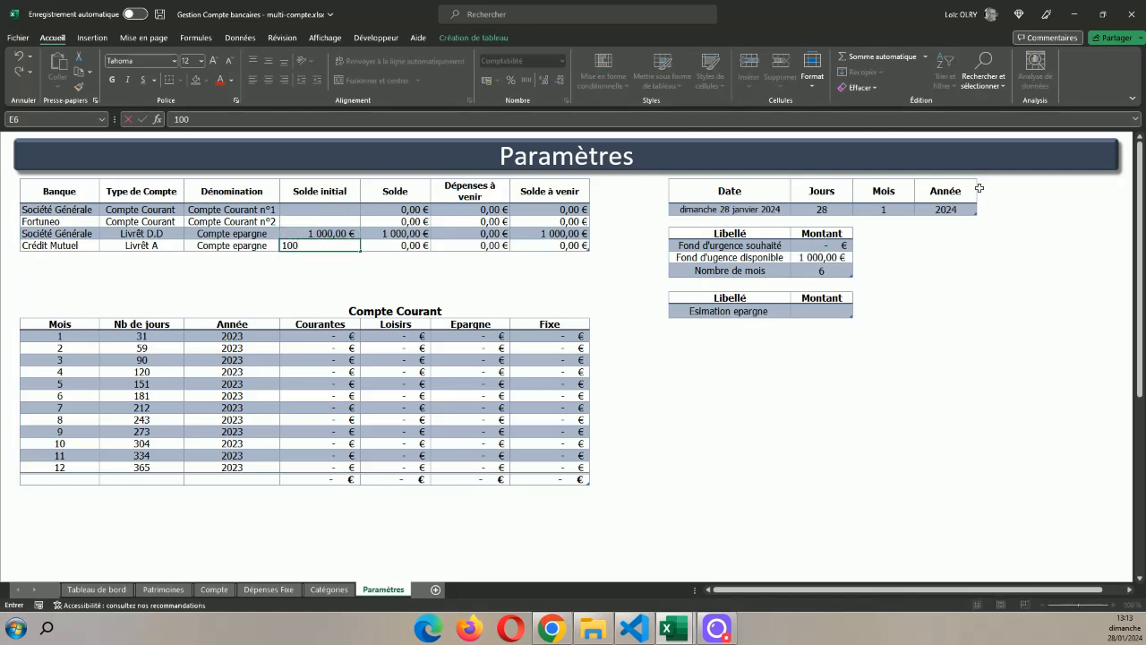
type("000")
key("Return")
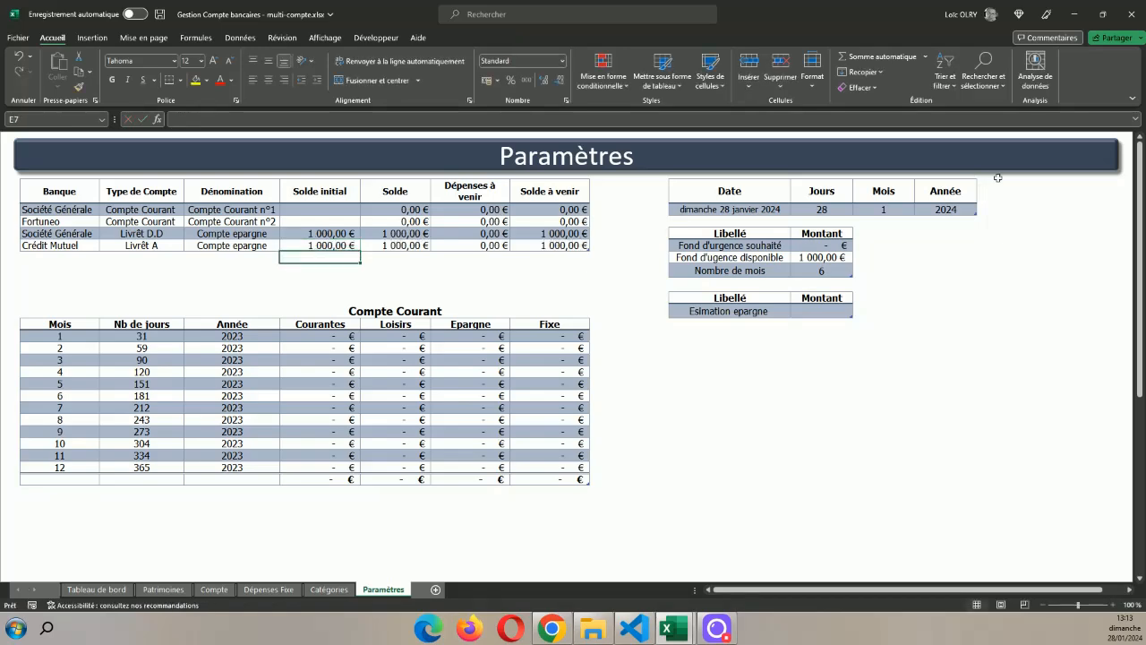
left_click(952, 441)
- Apply the Comptabilité number format to the Actif values D8:D11 on the Patrimoines sheet
left_click(183, 589)
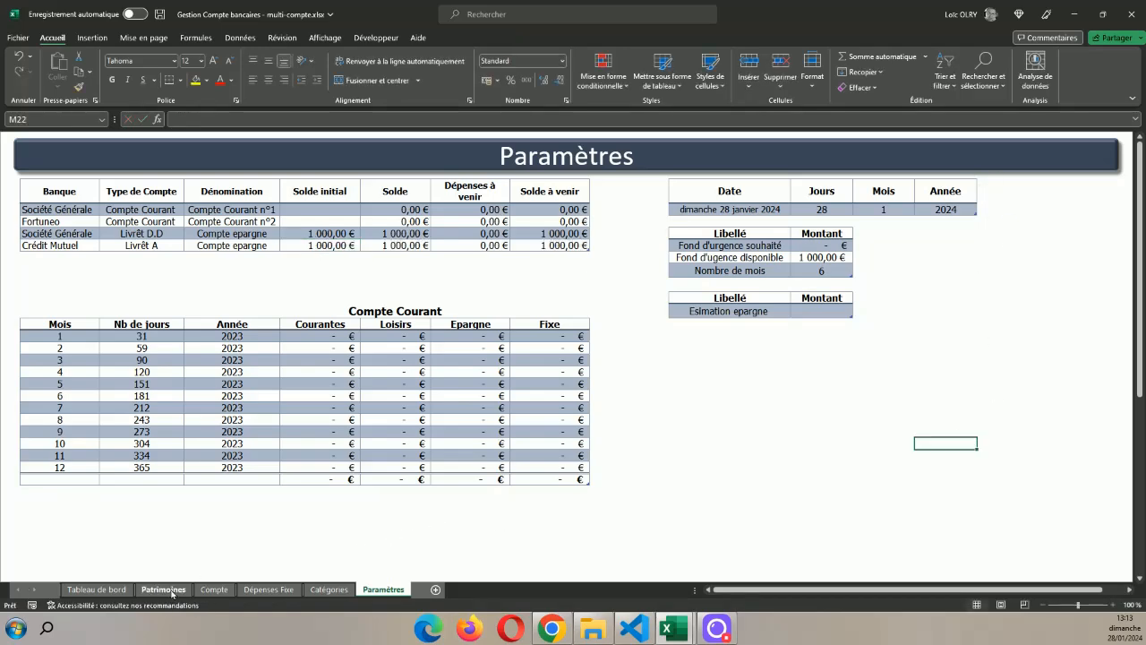
left_click(350, 264)
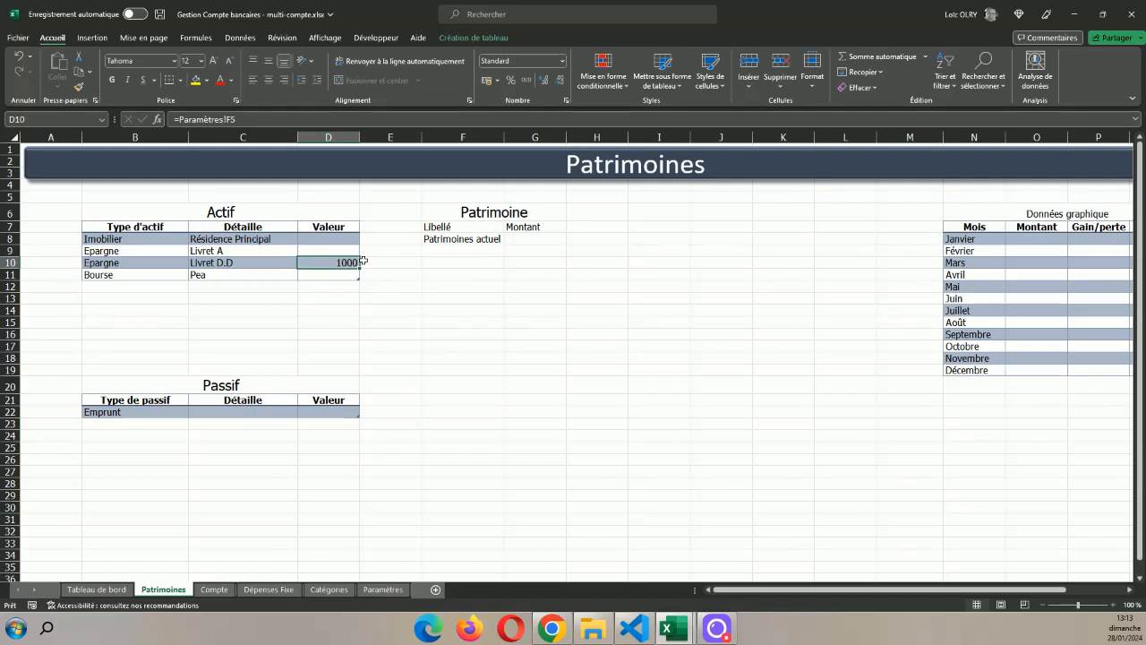
left_click_drag(332, 237, 336, 276)
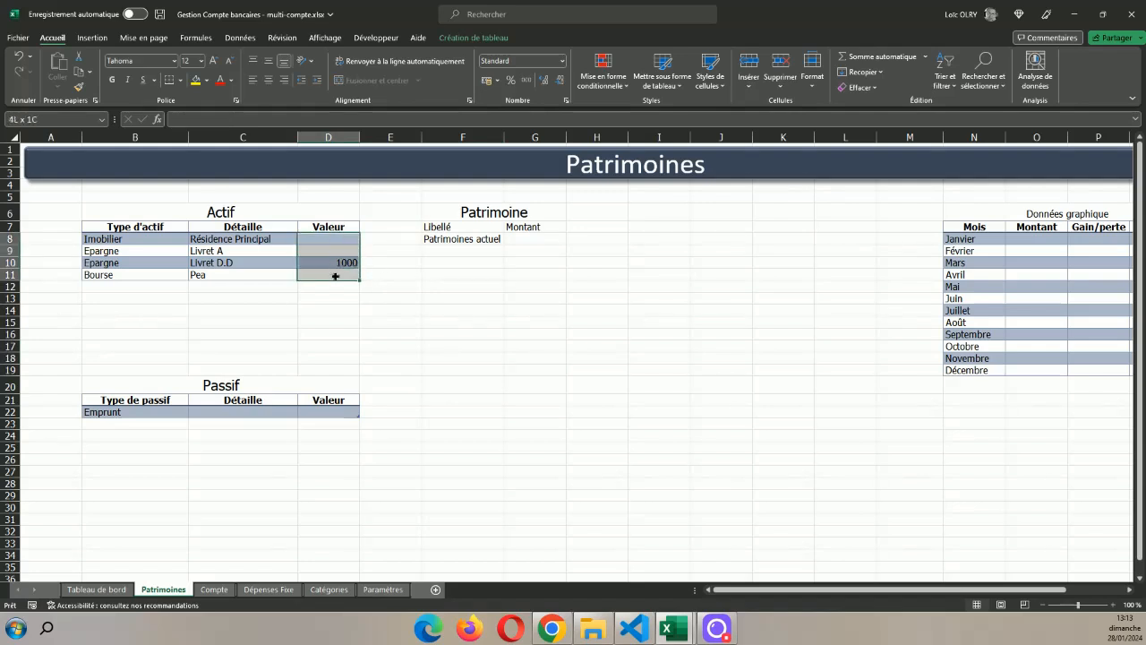
left_click(563, 61)
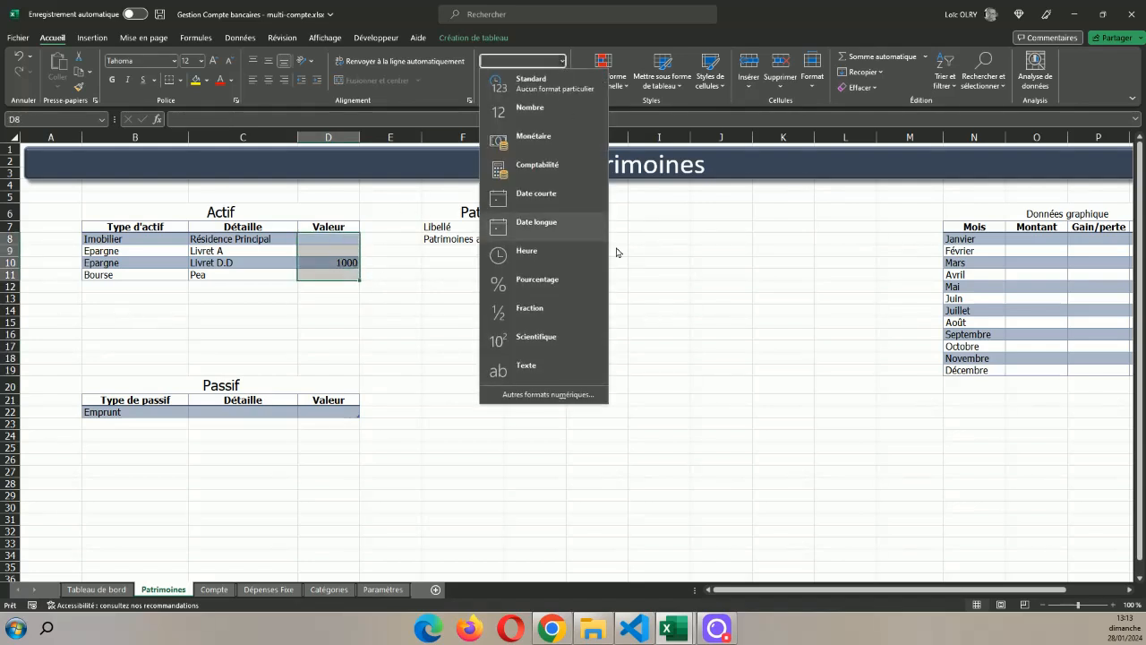
left_click(545, 173)
left_click(486, 286)
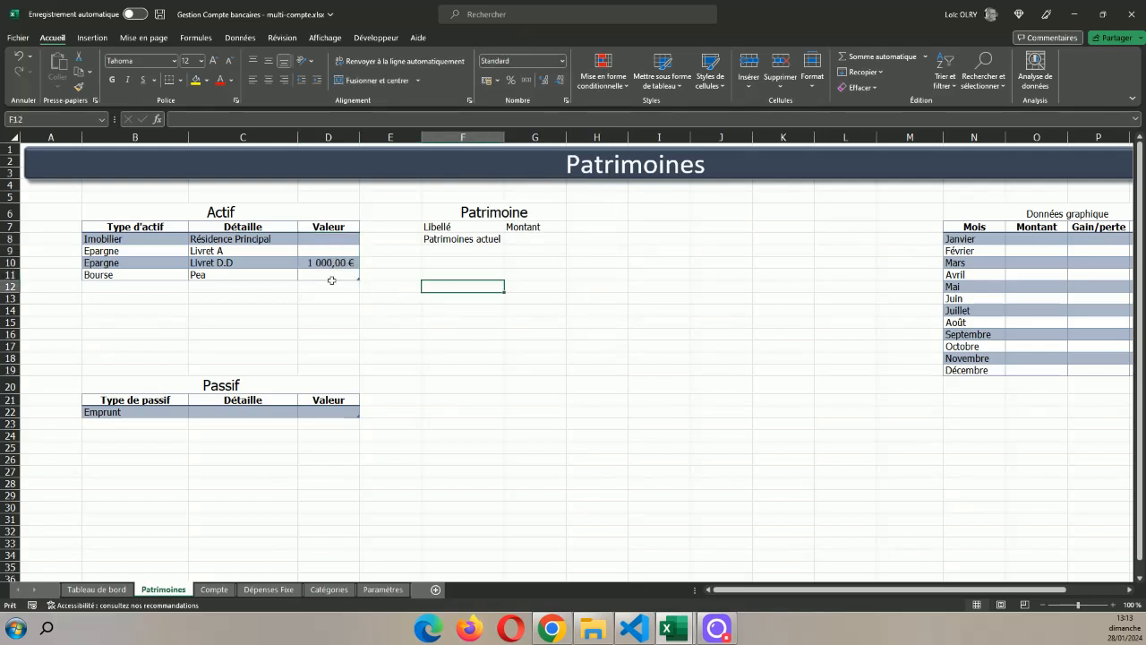
- Fill the Livret D.D link formula from D10 down into D11 and check the reference it contains
left_click(354, 263)
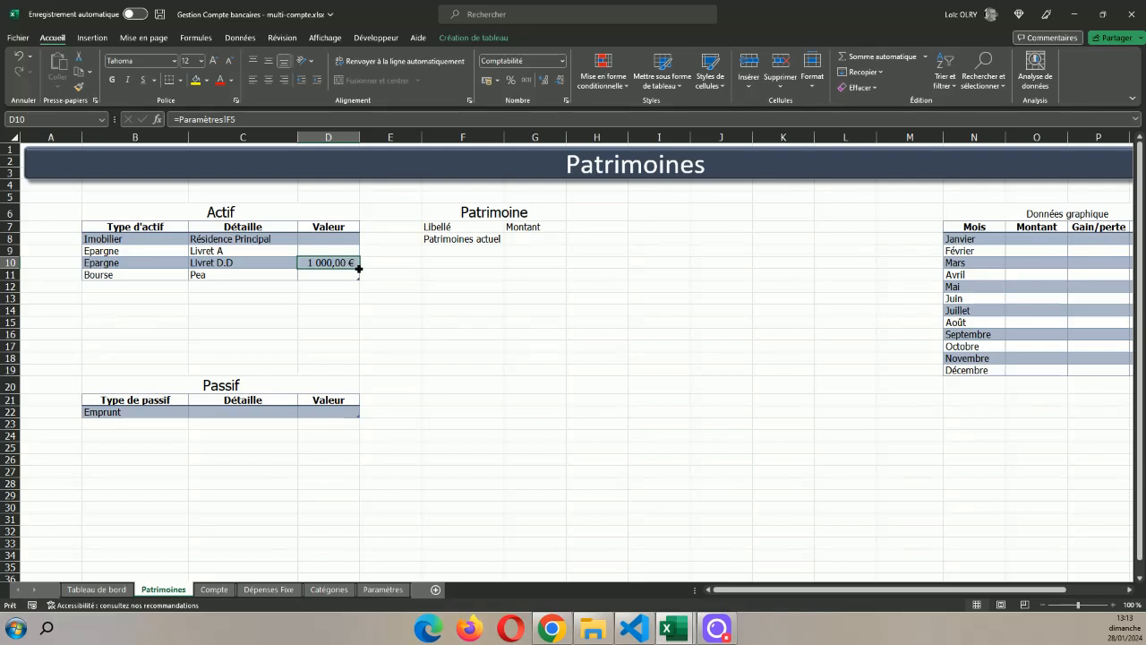
left_click_drag(357, 269, 358, 279)
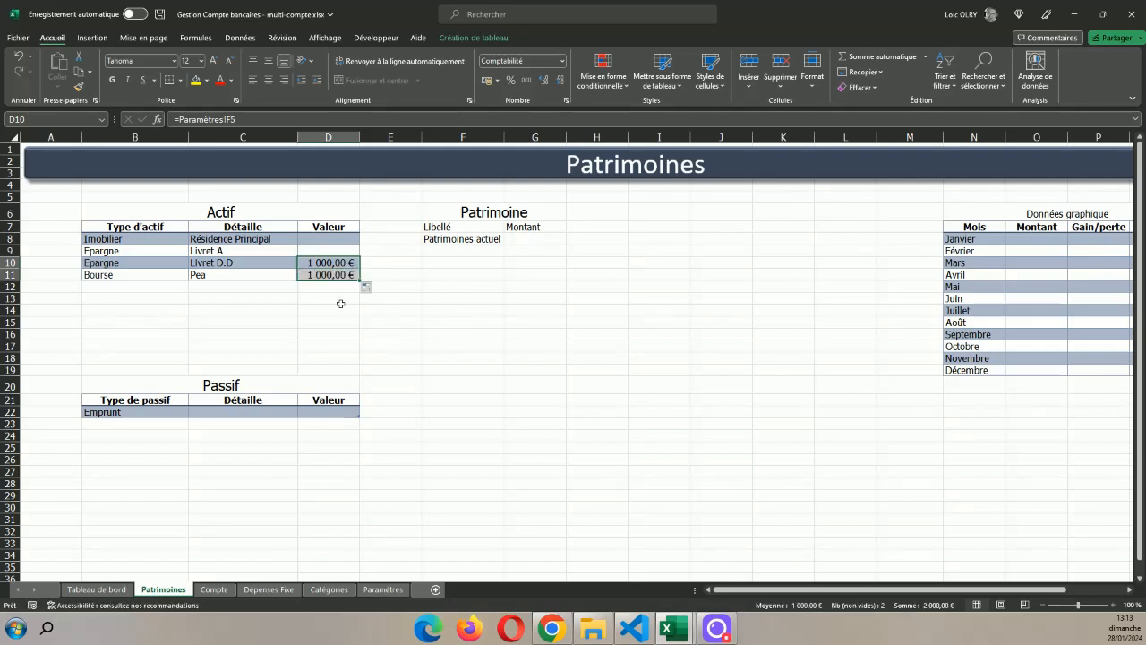
left_click(348, 275)
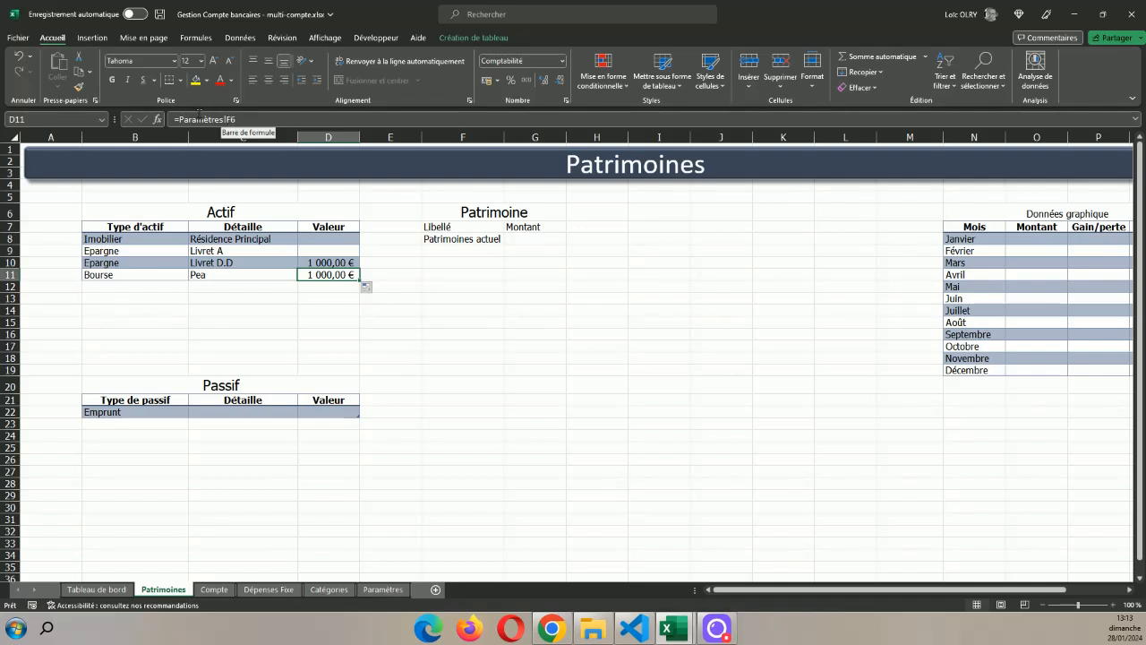
left_click(492, 344)
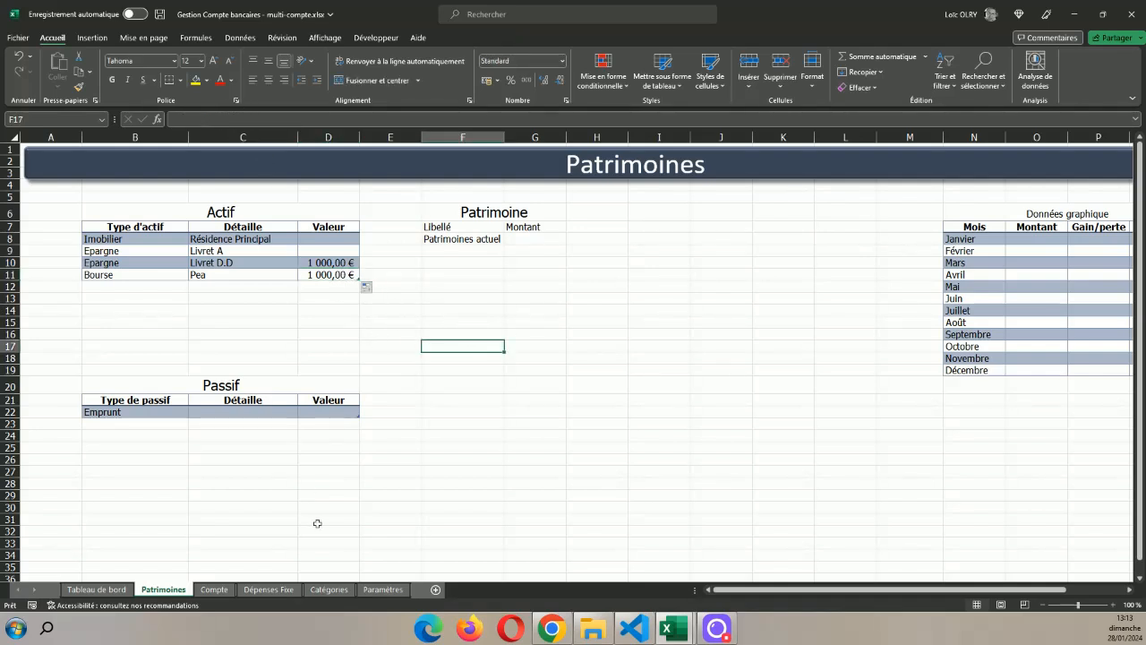
- Set the Solde initial of the Crédit Mutuel Livrêt A account to 2 000 on Paramètres, then check D11 on Patrimoines
left_click(382, 589)
left_click(325, 247)
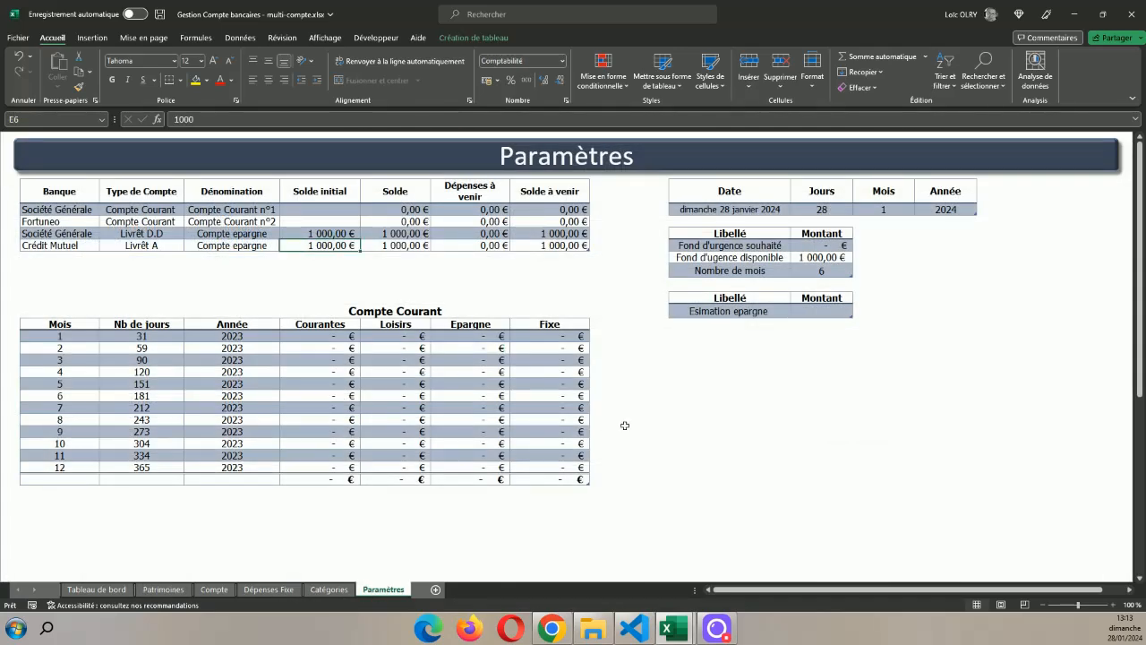
type("2 000")
key("Return")
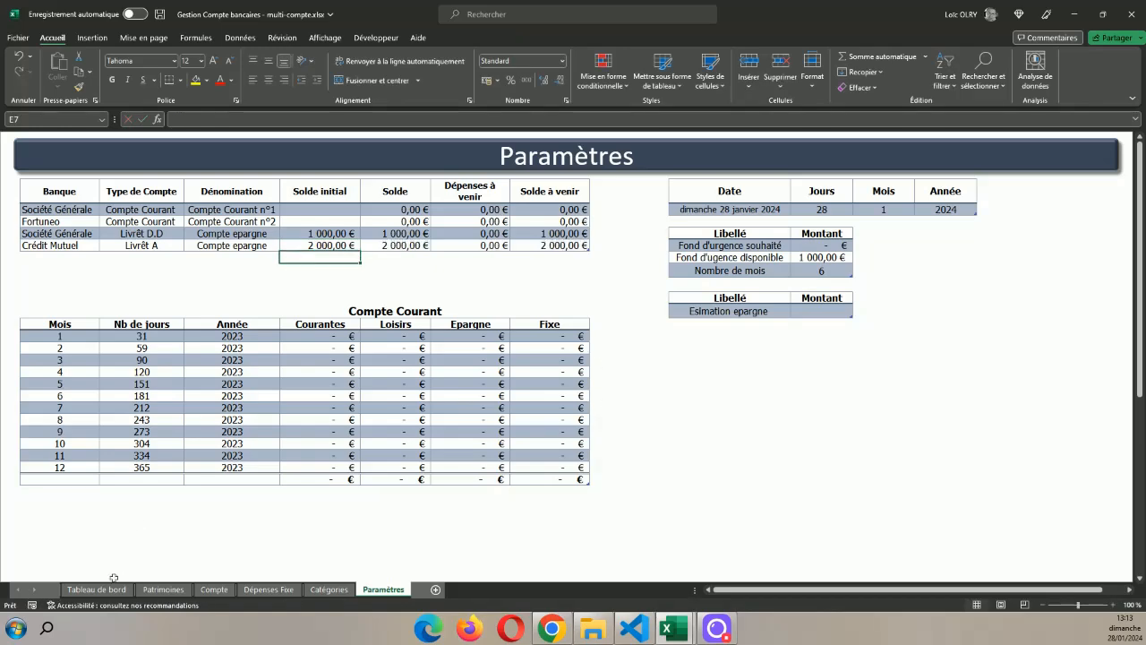
left_click(162, 589)
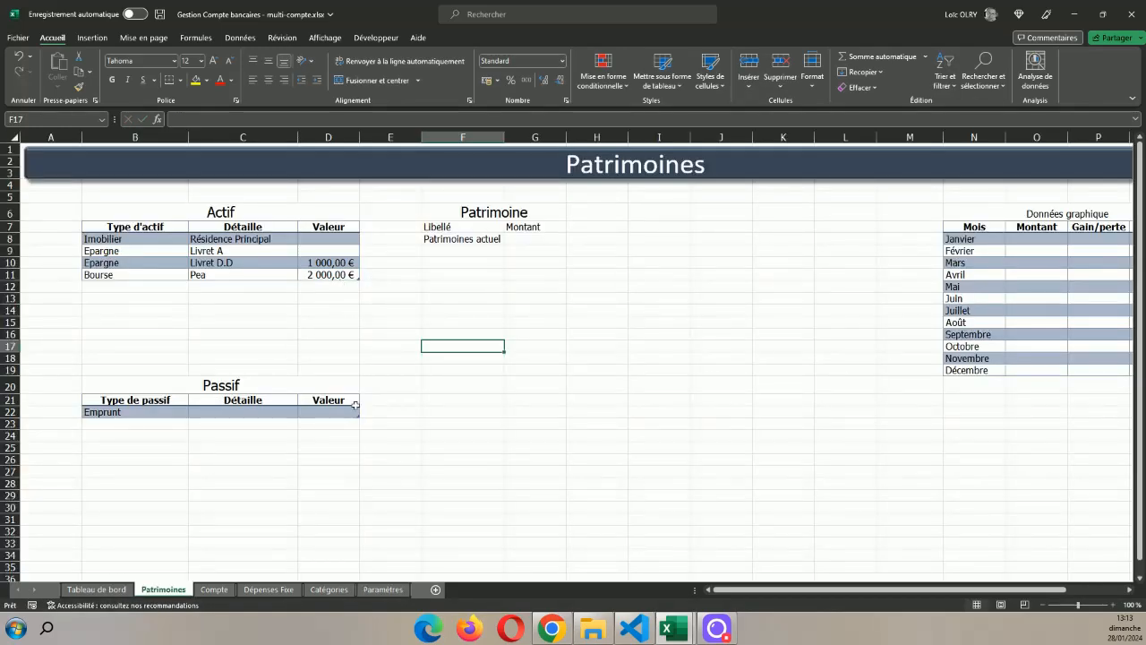
left_click(340, 276)
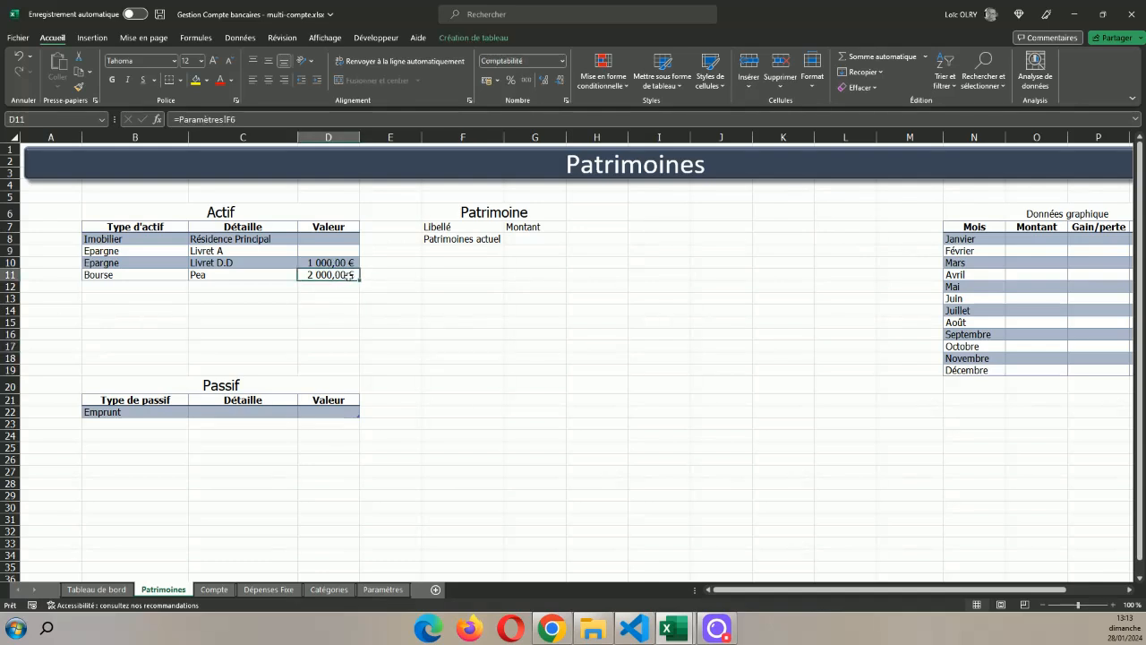
- Copy the link formula from D10 into the Livret A value cell D9 and correct its reference to Paramètres!F5
left_click(348, 263)
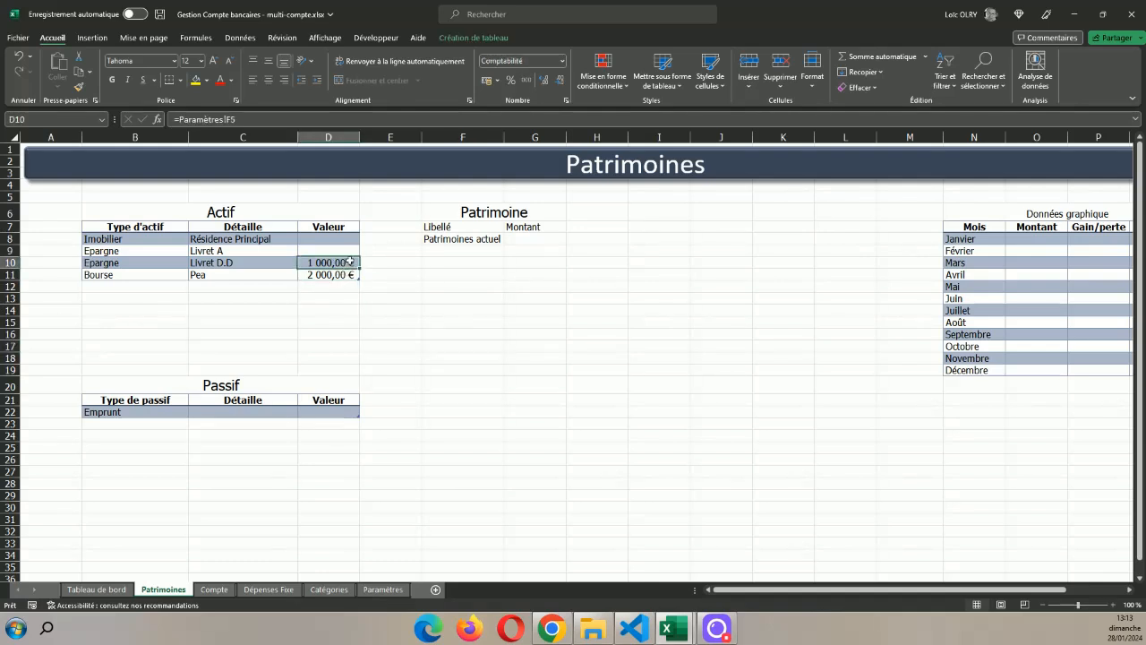
key("ctrl+c")
left_click(341, 251)
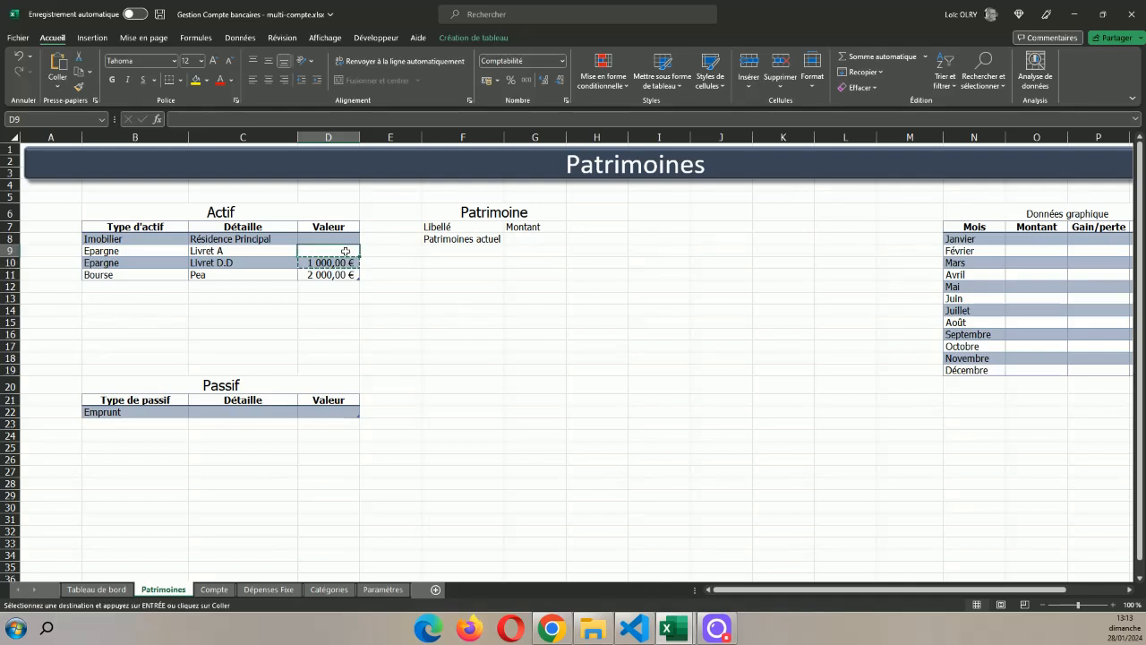
key("ctrl+v")
left_click(248, 117)
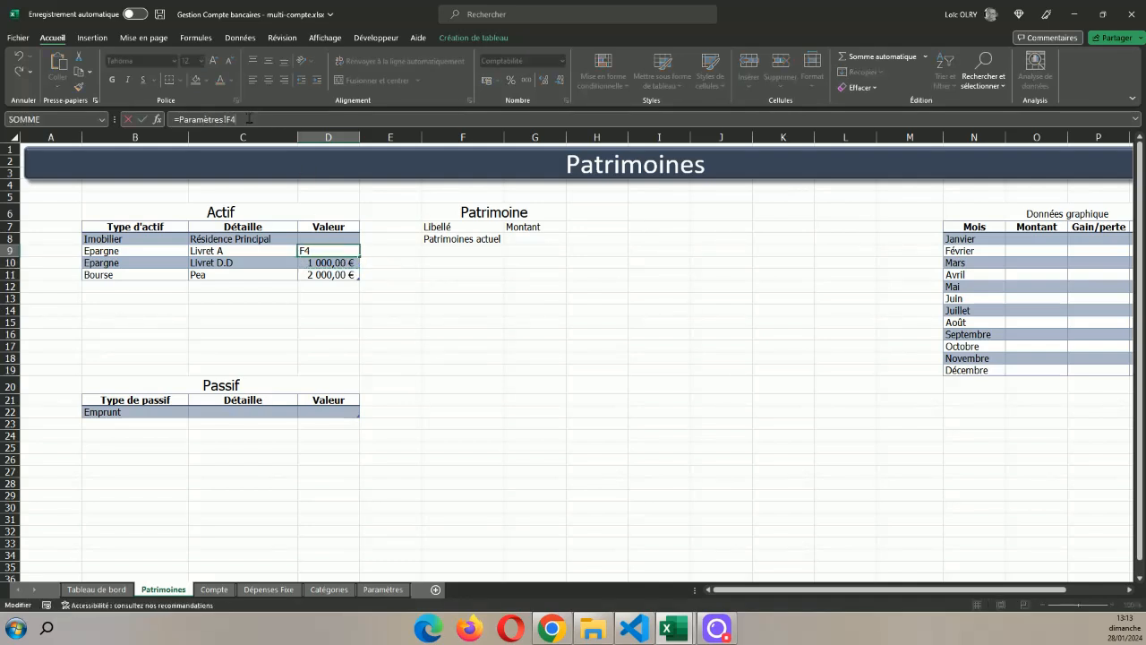
key("Return")
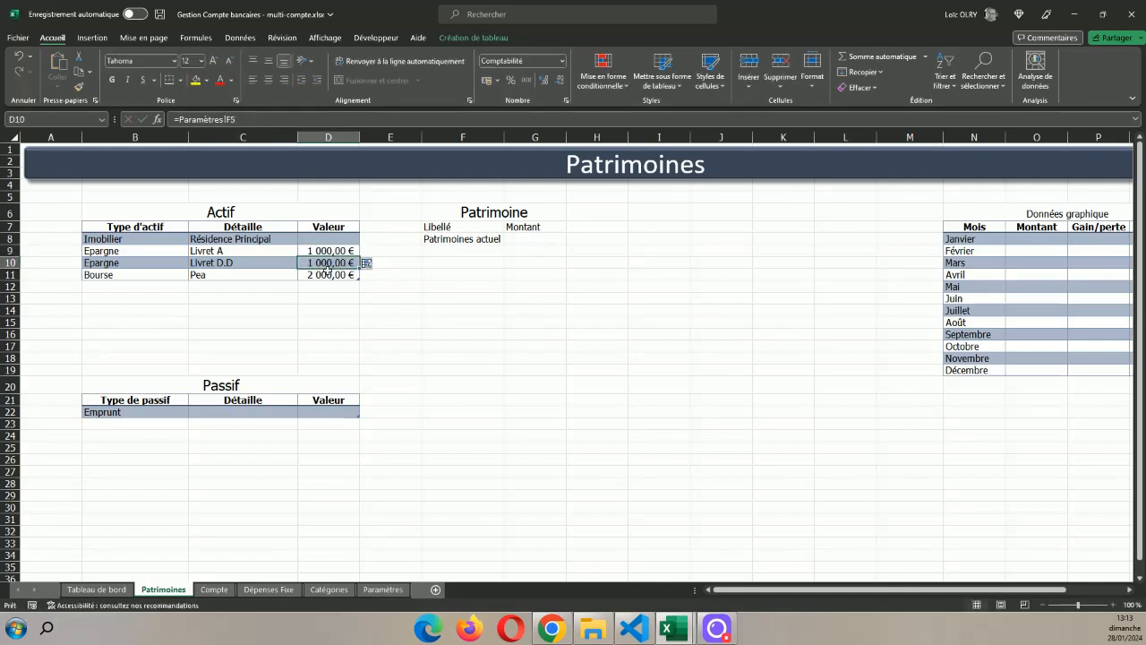
- Try to reuse the link formula from D11 by copying it into the Livret D.D value cell D10
left_click(329, 276)
key("ctrl+c")
key("Up")
key("ctrl+v")
left_click(325, 274)
key("ctrl+c")
left_click(321, 264)
key("ctrl+v")
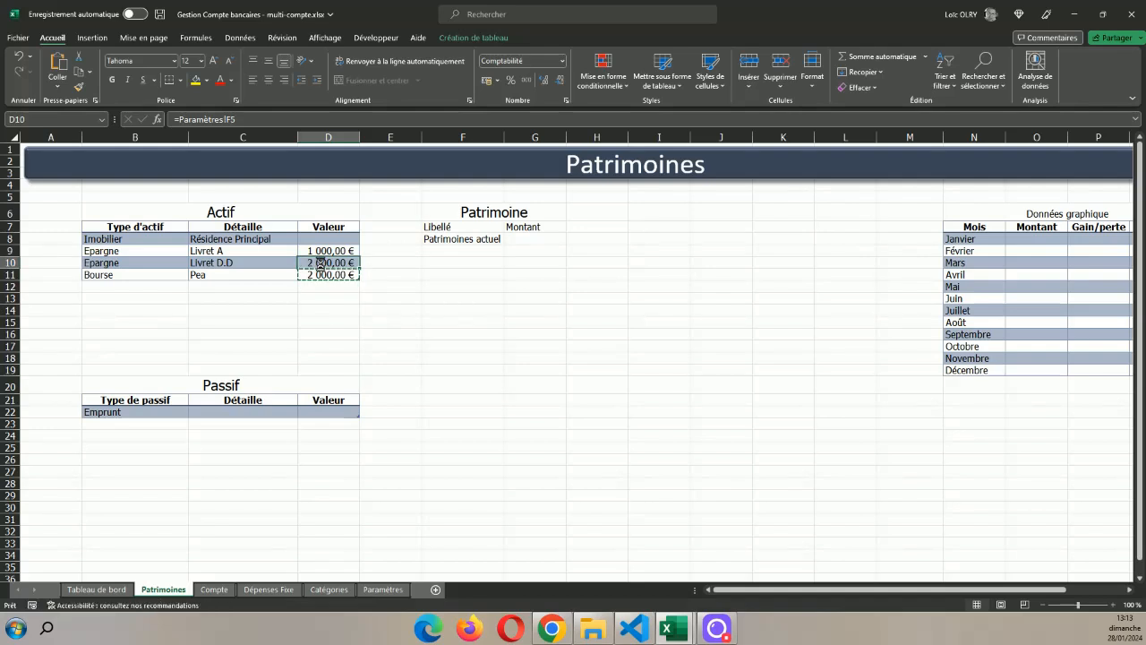
- Clear the Pea value in D11 and change the Livret D.D link in D10 to Paramètres!F6
left_click(329, 274)
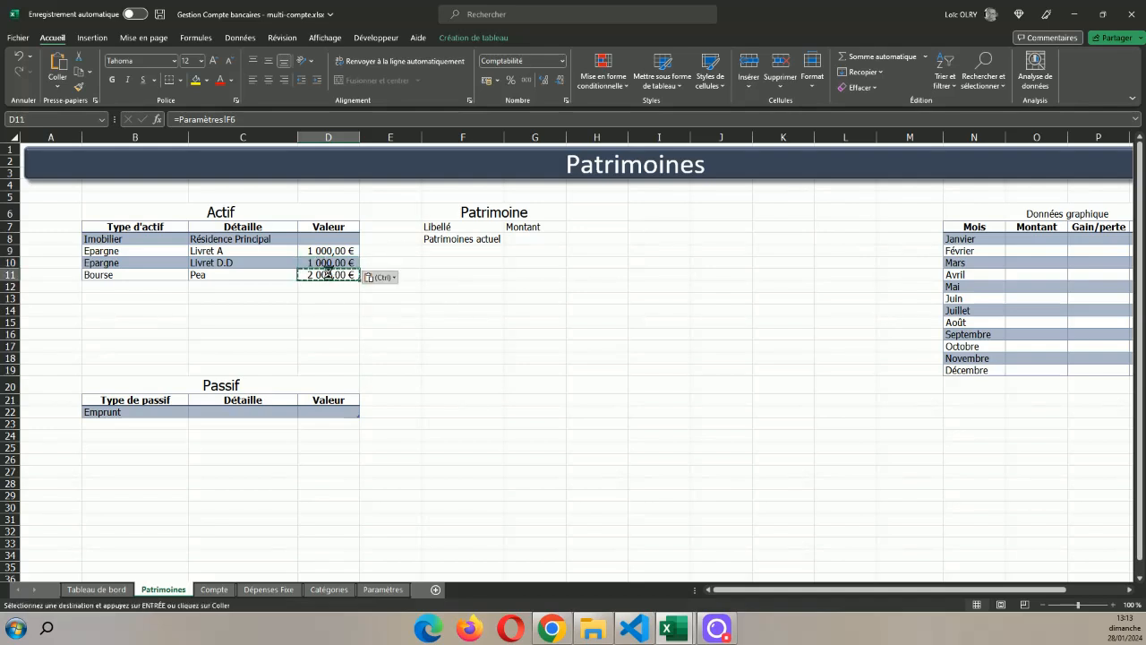
key("Delete")
double_click(327, 264)
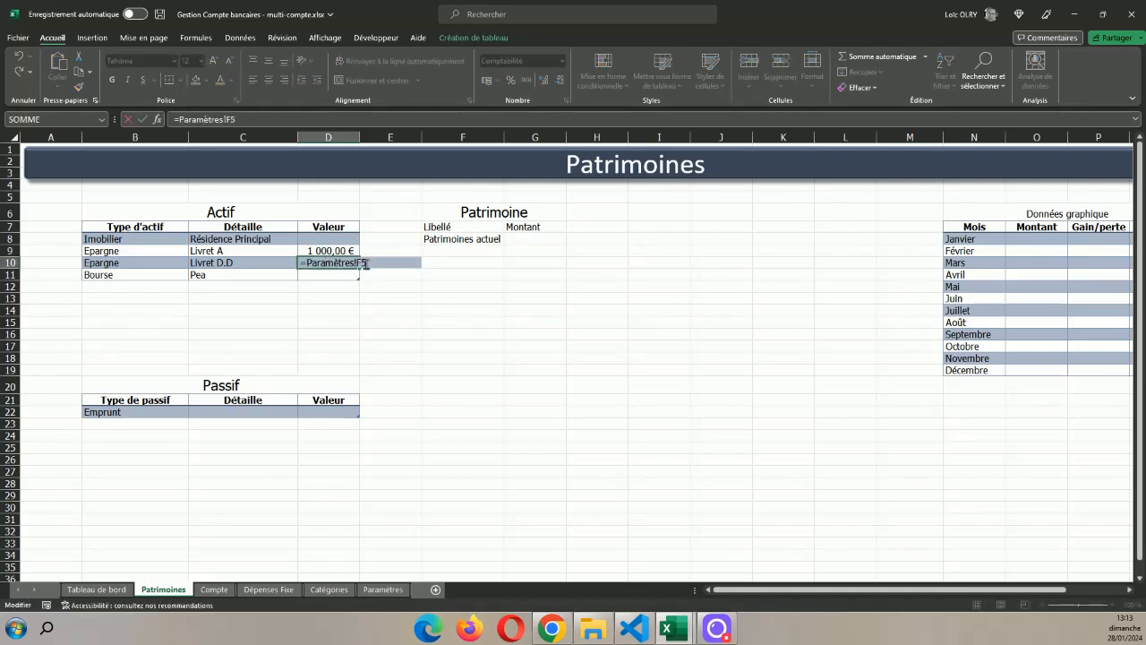
key("Return")
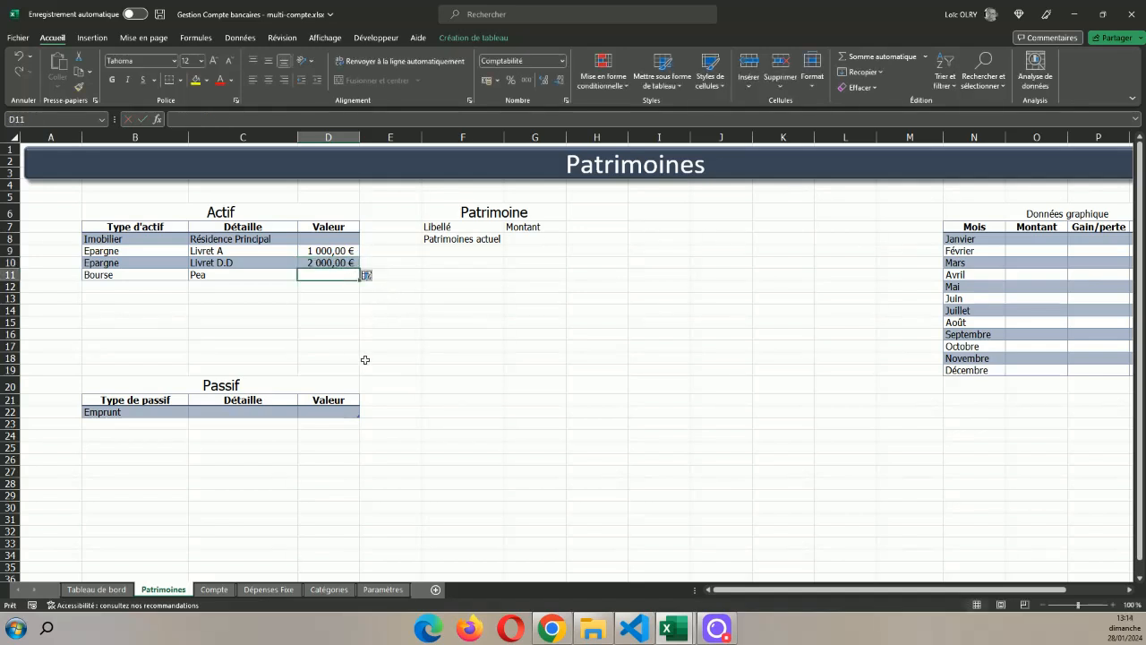
left_click(402, 320)
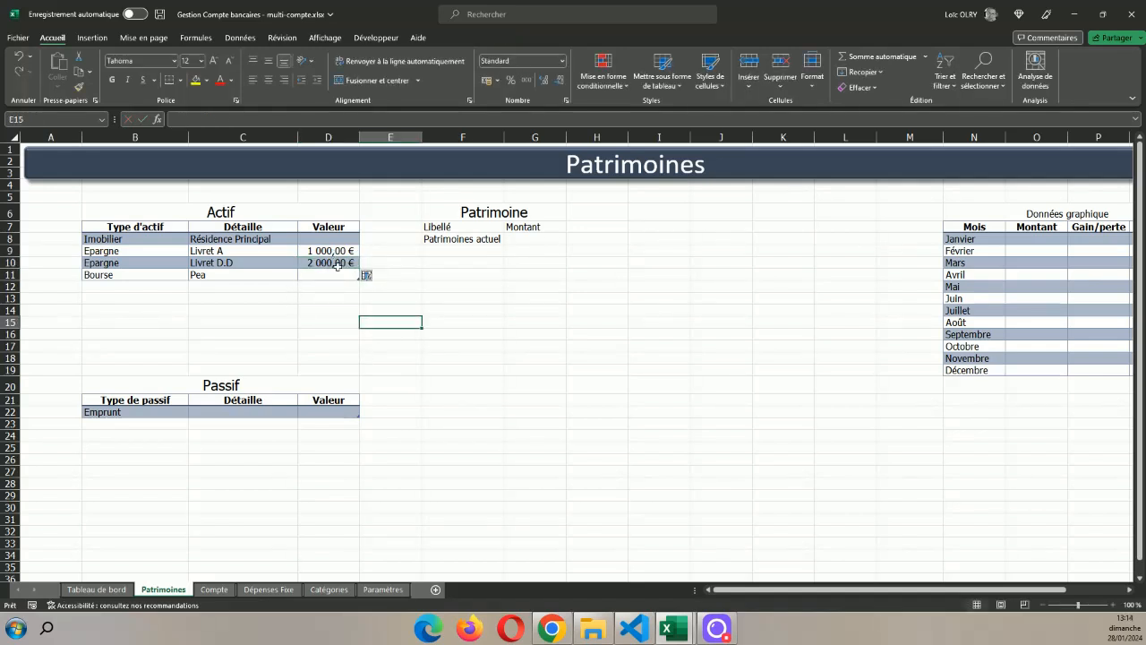
left_click(213, 588)
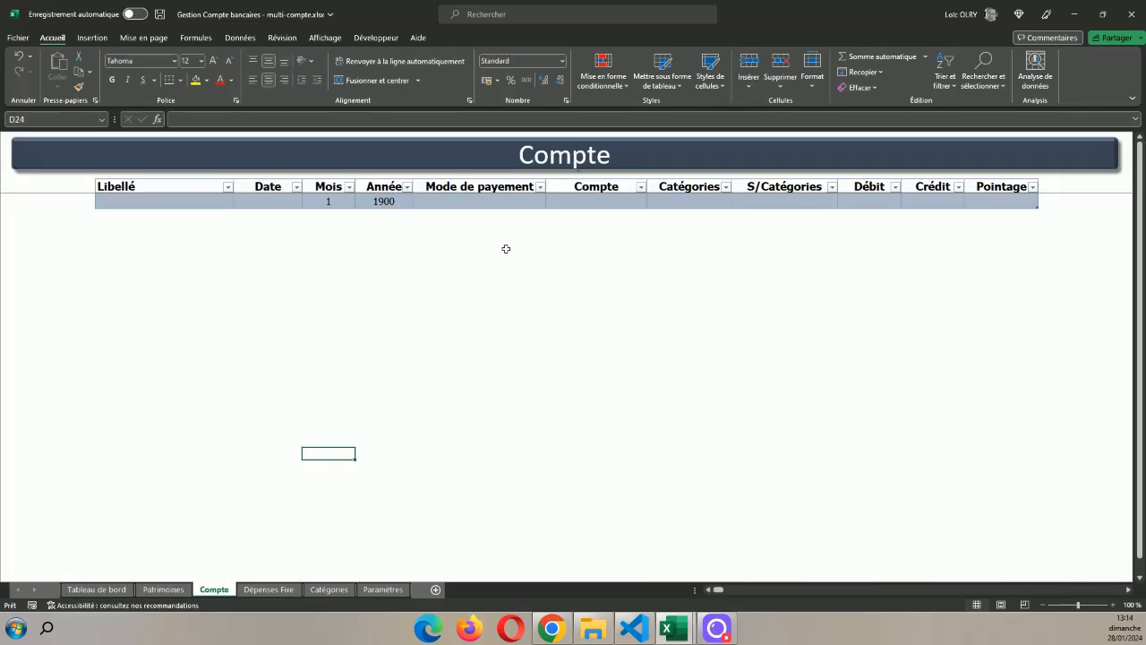
left_click(163, 588)
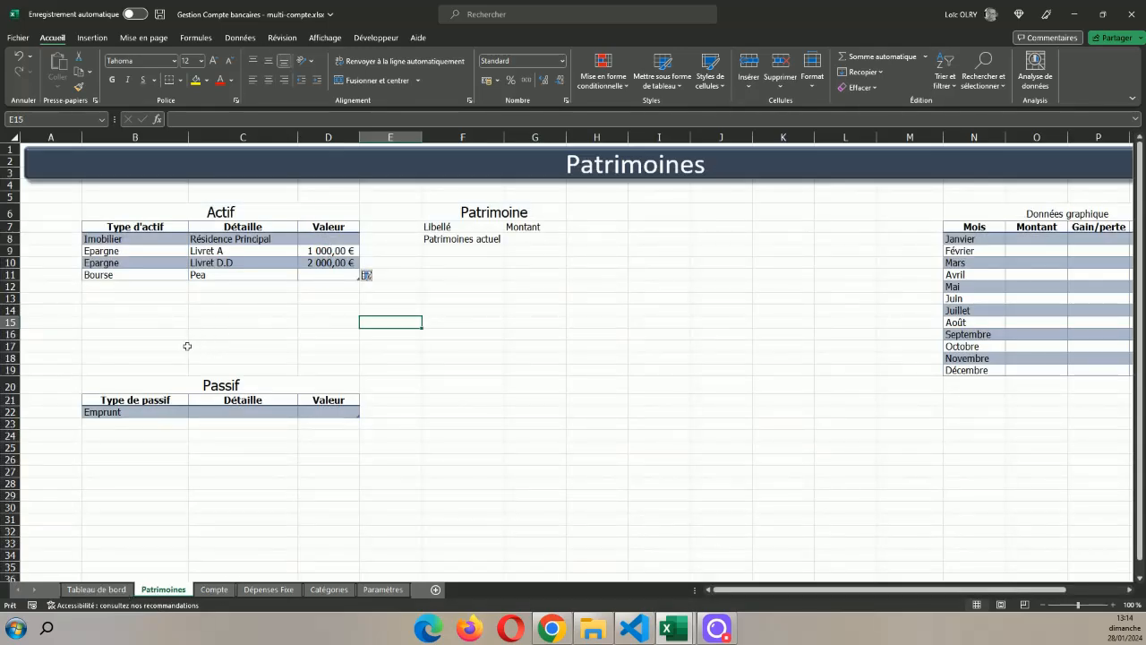
left_click(462, 423)
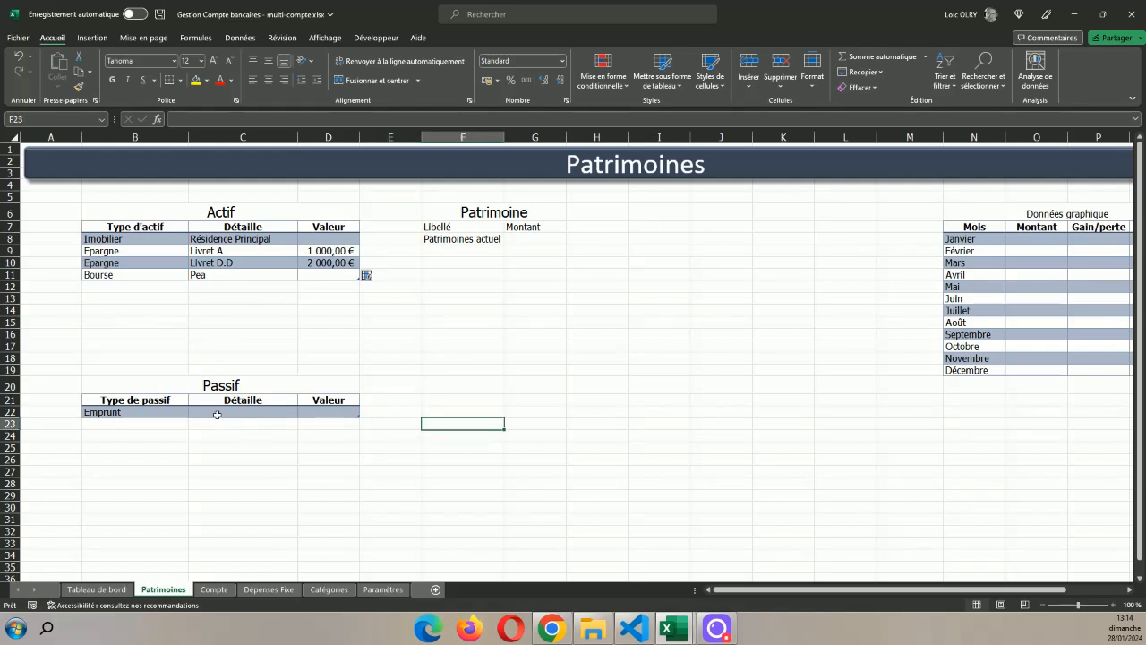
left_click(216, 415)
left_click(320, 415)
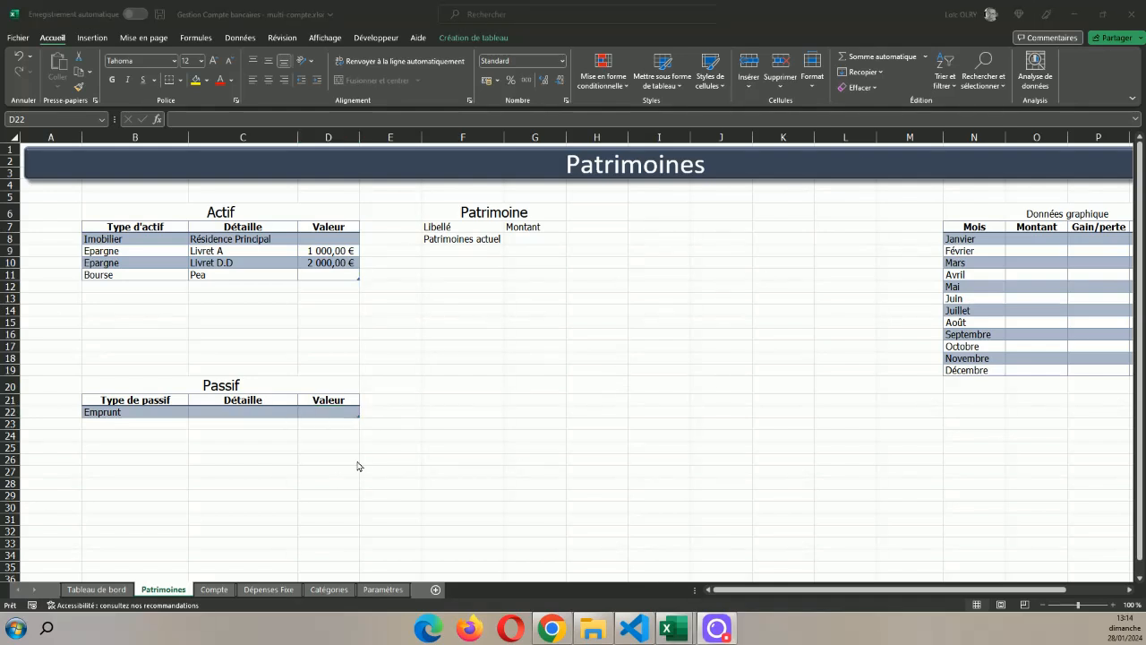
- Enter 150 000 as the value of the Résidence Principal asset in cell D8
left_click(337, 238)
type("150")
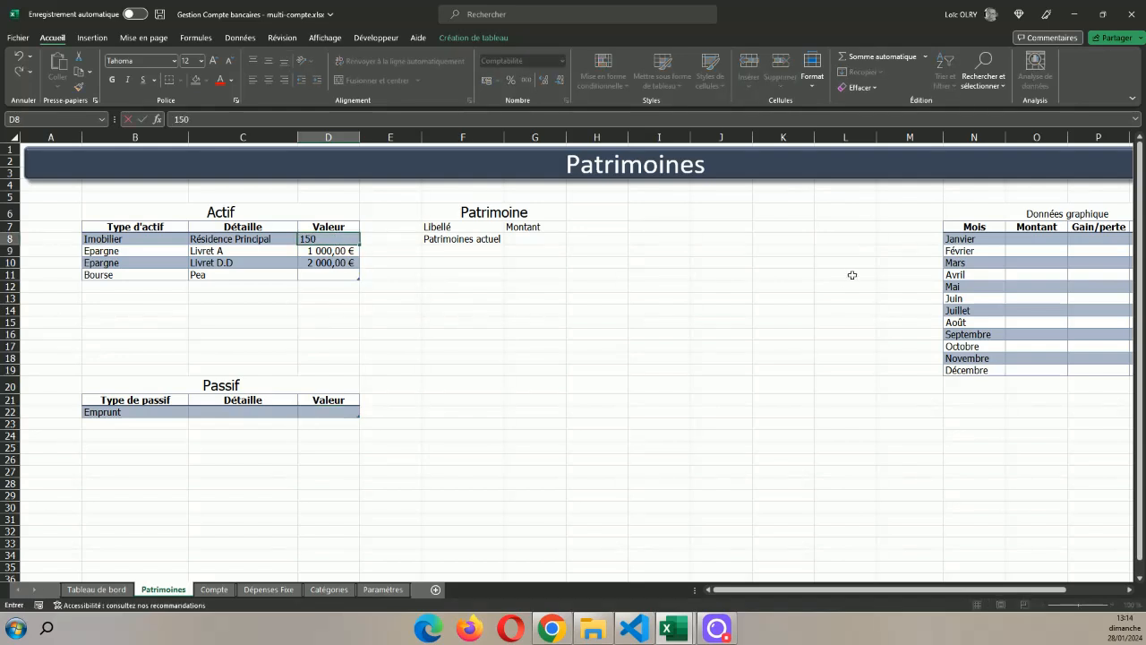
type(" 000")
key("Return")
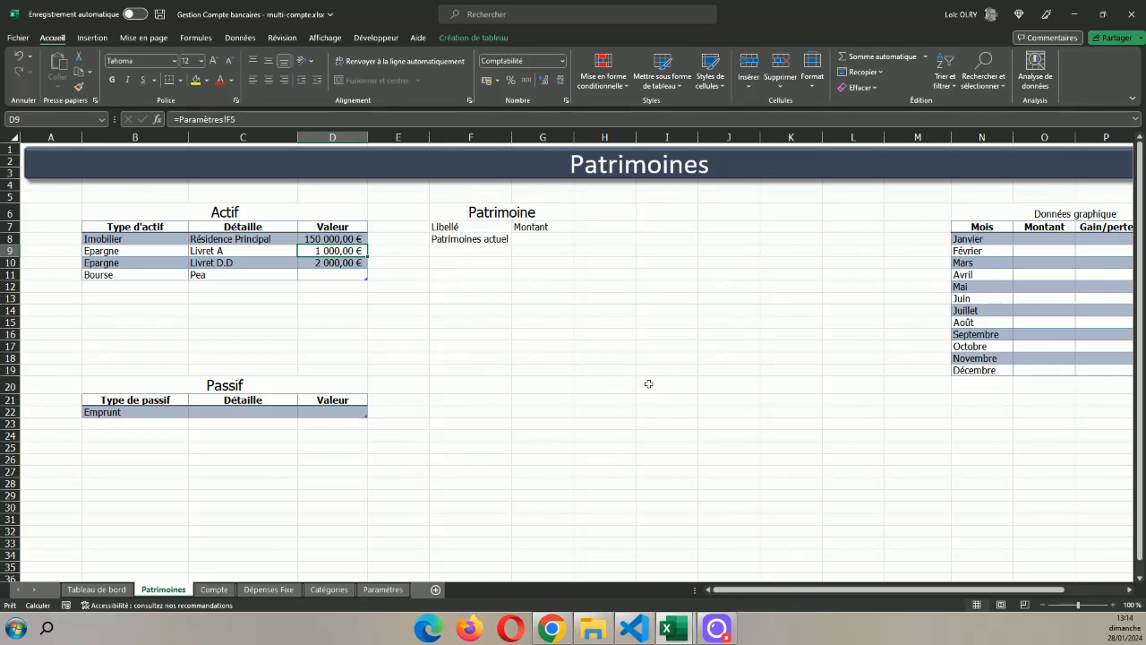
- Fill in the Emprunt row of the Passif table with the detail Crédit Immo and the value 50000
left_click(276, 413)
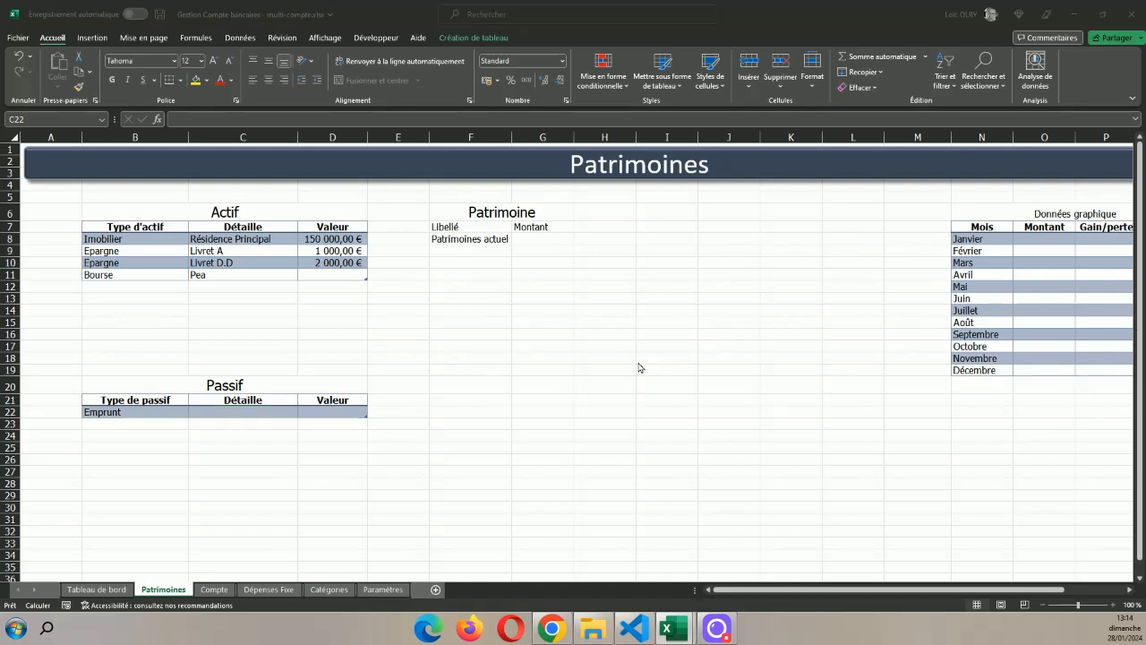
left_click(229, 414)
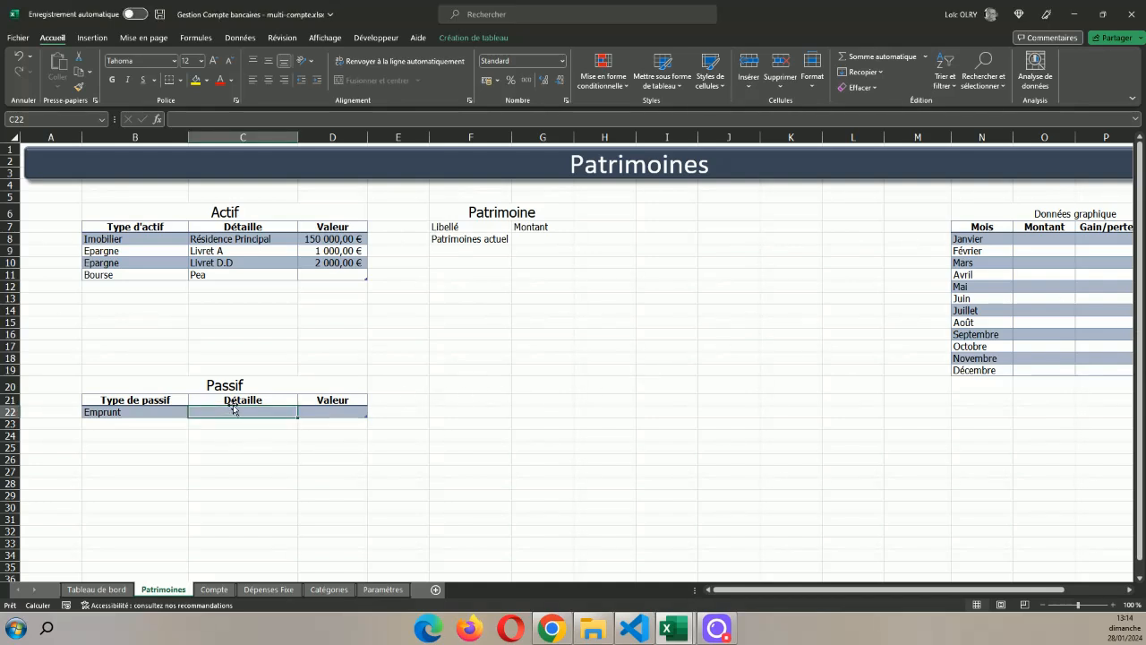
type("Crédit")
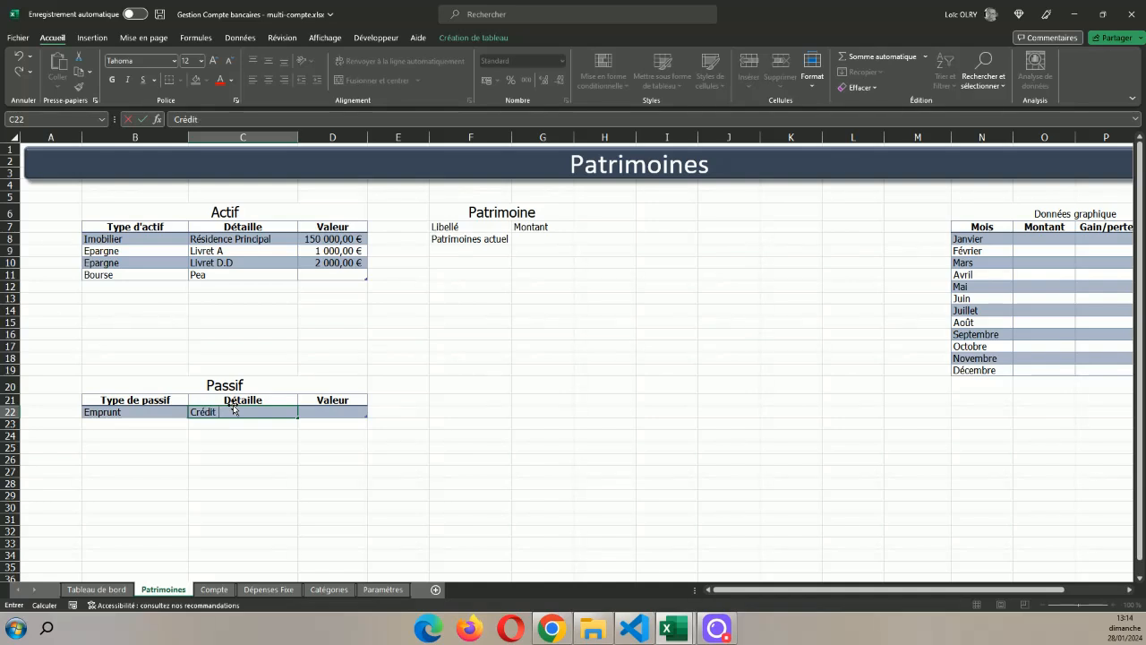
type(" Immo")
key("Tab")
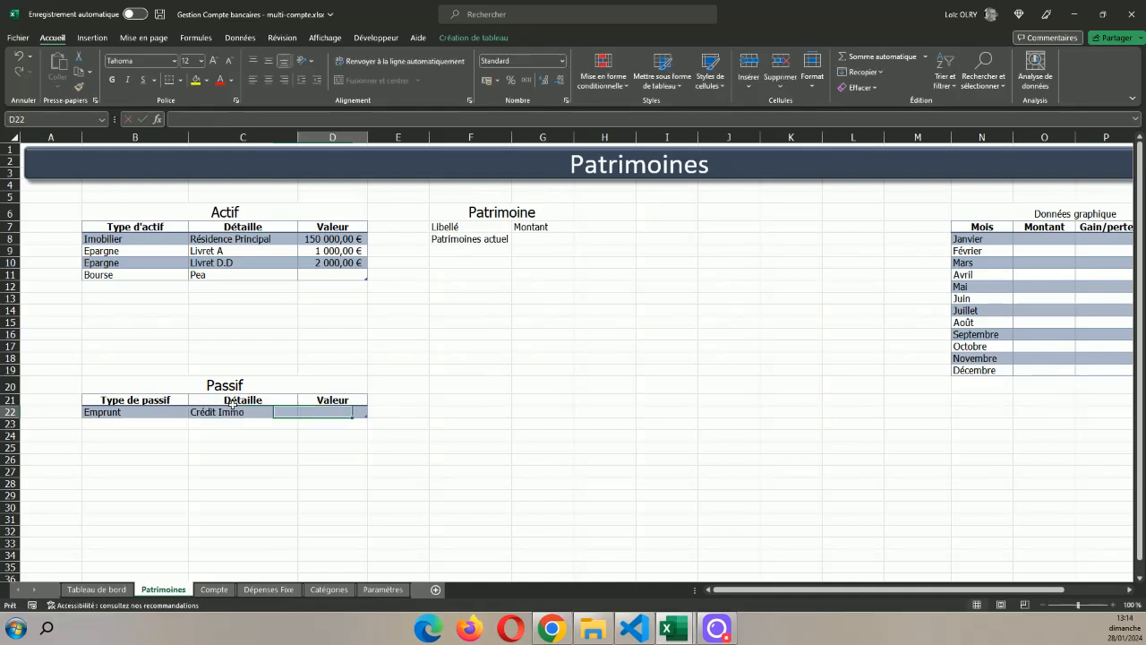
type("500")
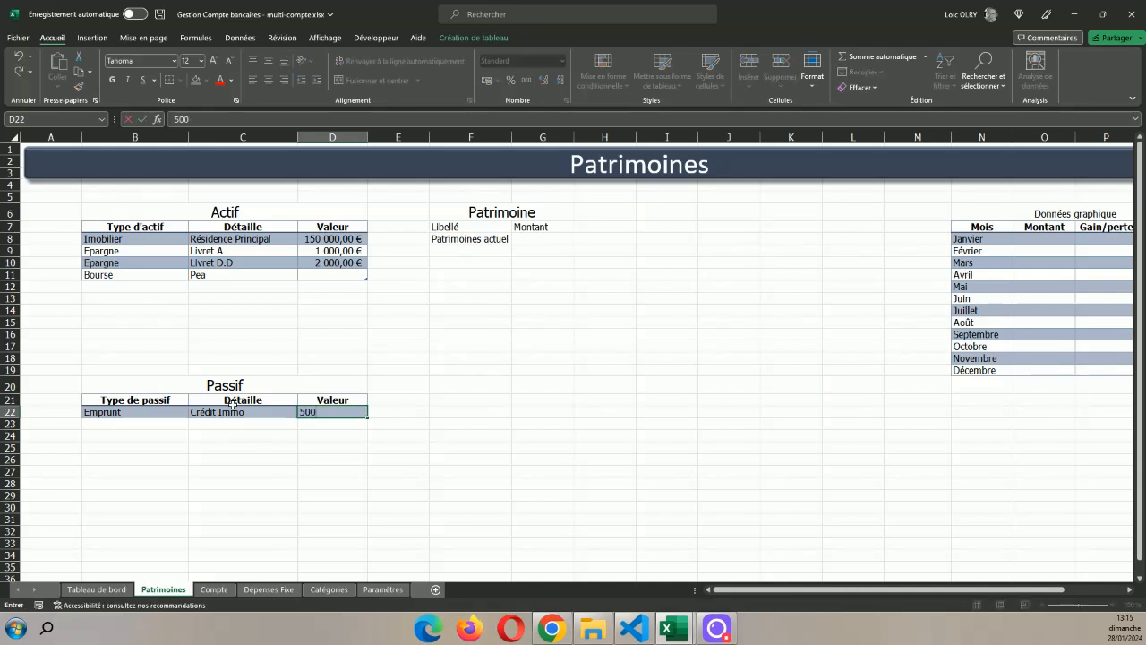
type("00")
key("Return")
- Apply the Comptabilité number format to the Crédit Immo value in D22
left_click(361, 414)
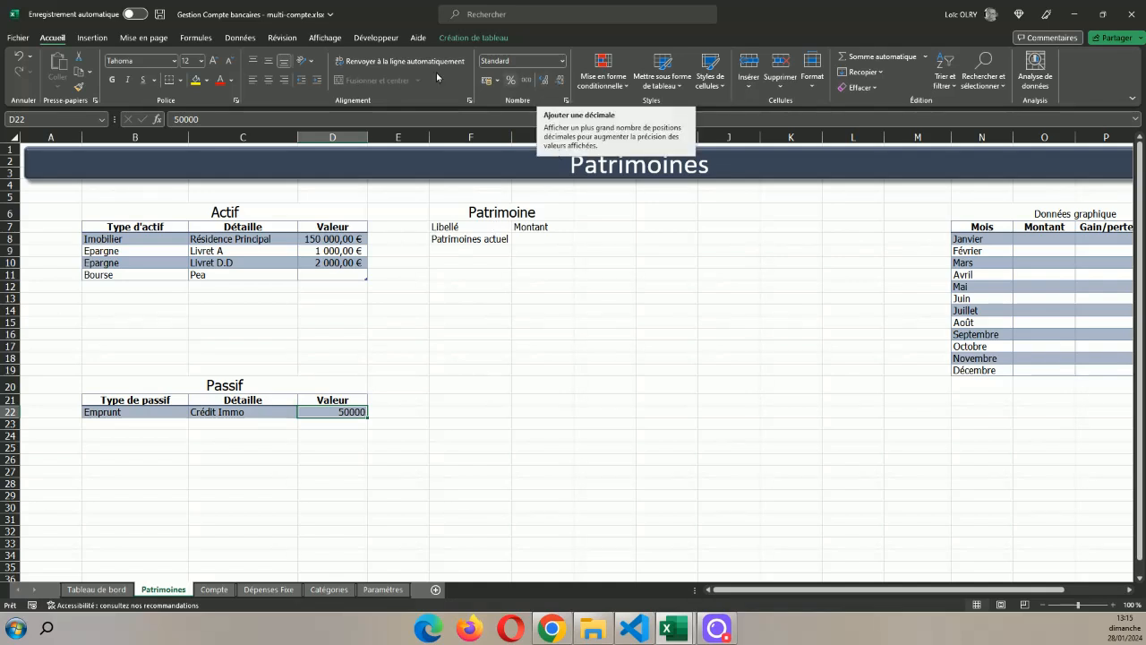
left_click(562, 60)
left_click(538, 138)
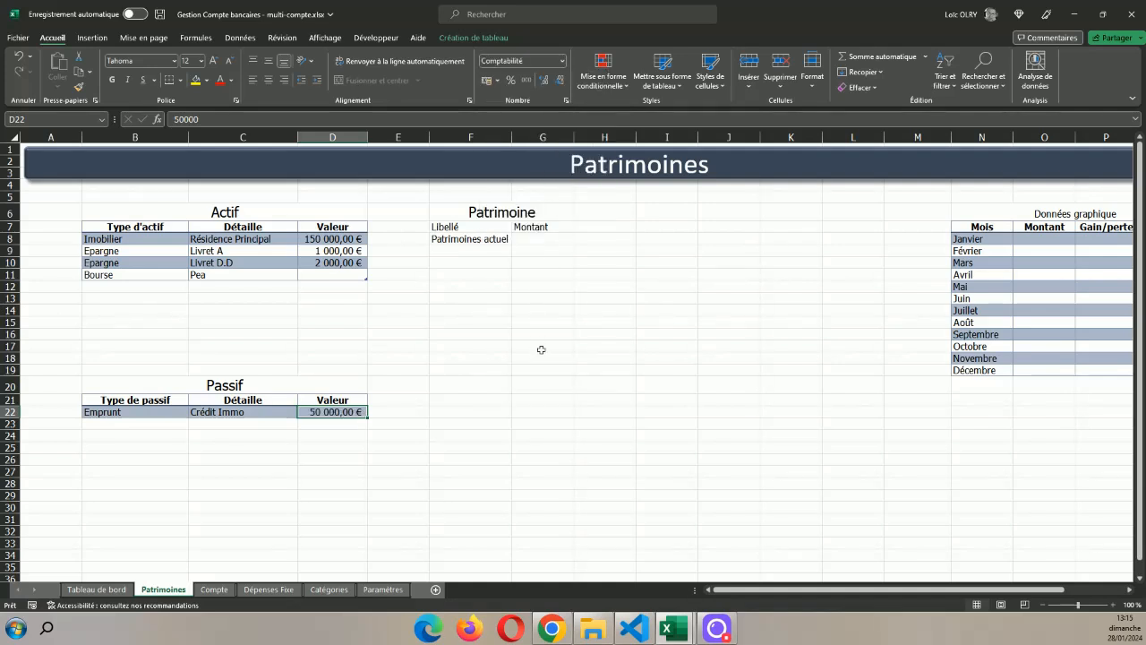
left_click(537, 346)
key("Left")
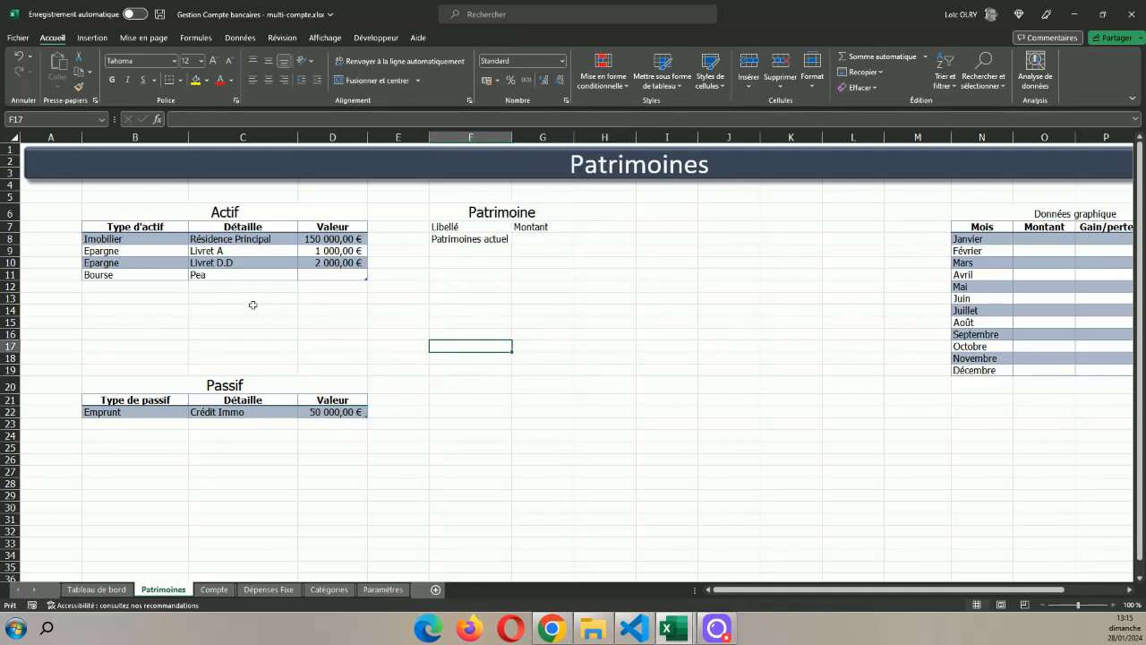
- Add an automatic sum of the Valeur column beneath the Passif table in D23
left_click_drag(125, 239, 336, 273)
left_click_drag(116, 417, 354, 416)
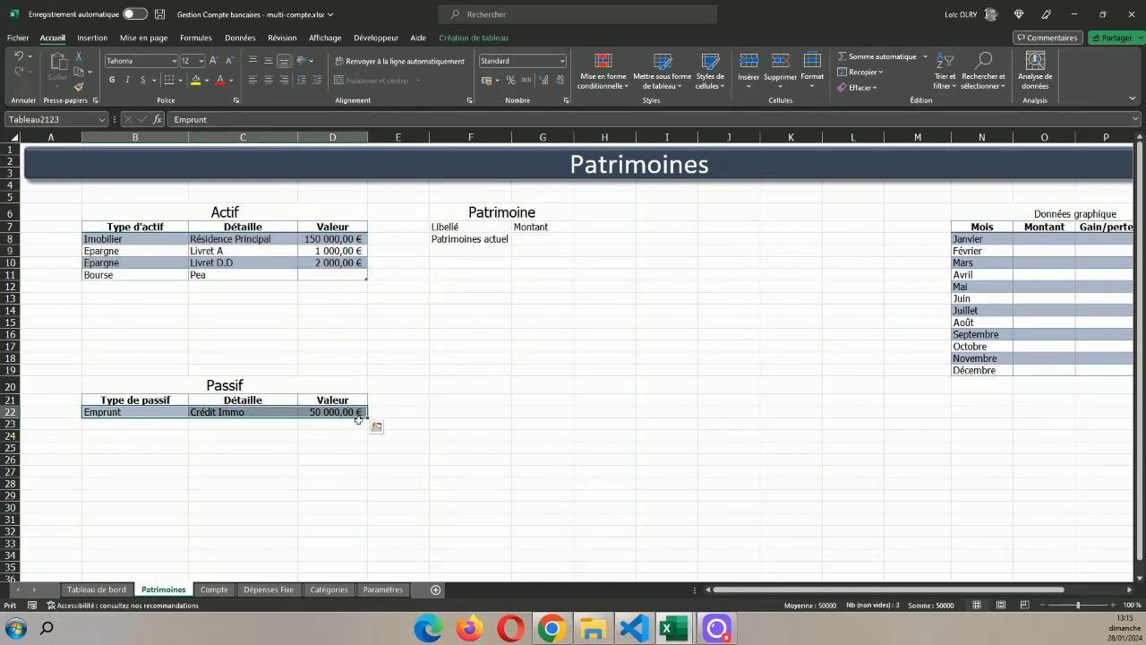
left_click(361, 428)
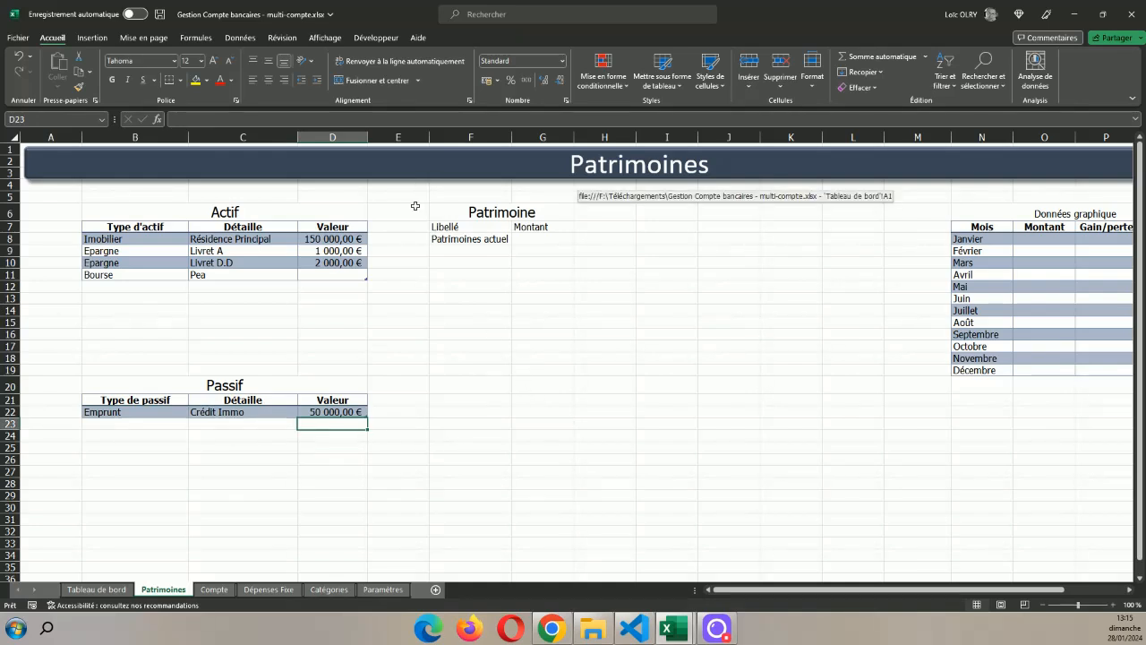
left_click(876, 56)
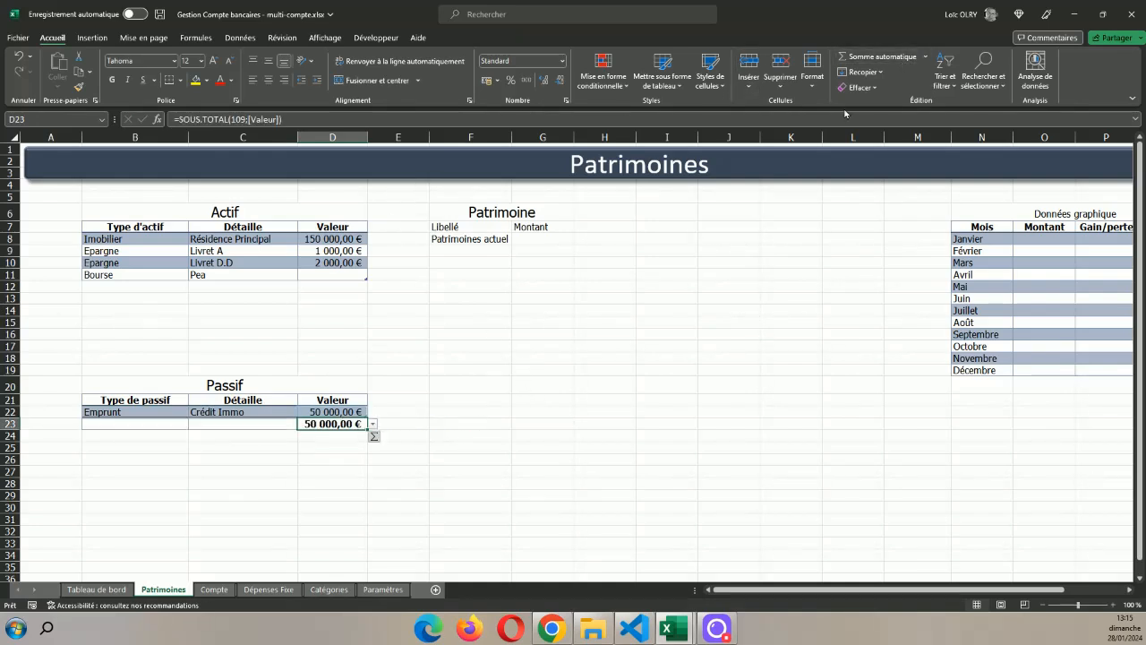
left_click(568, 386)
- Enter 5000 as the value of the Pea asset in D11
left_click(323, 286)
left_click(347, 278)
type("5000")
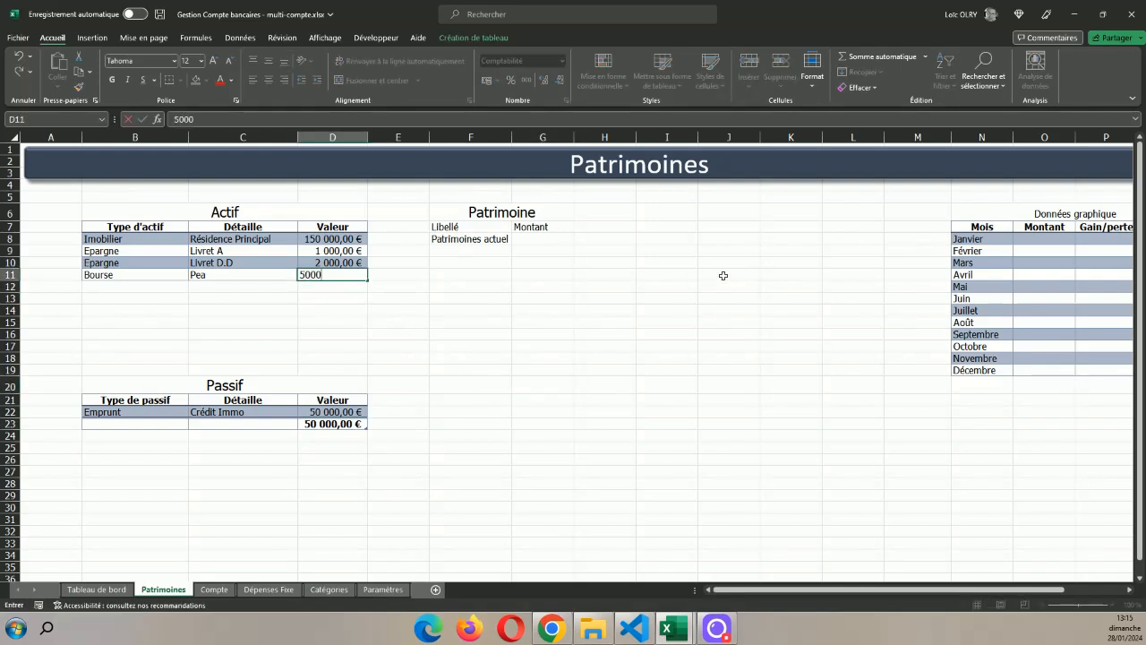
key("Return")
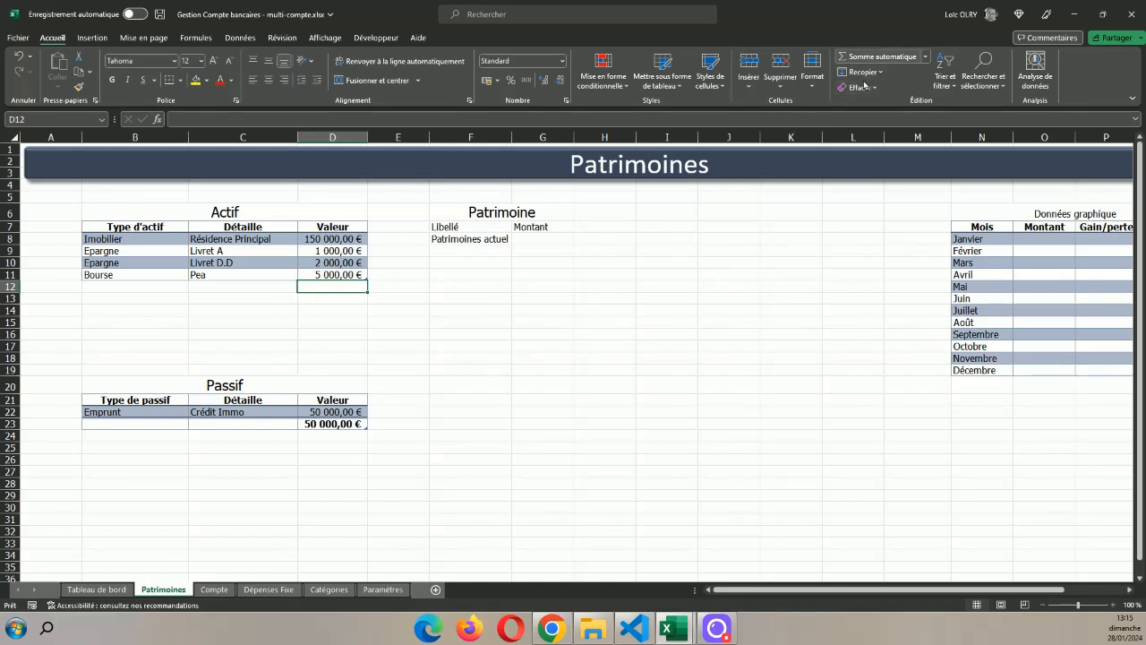
- Add an automatic sum of the Valeur column beneath the Actif table in D12
left_click(876, 56)
key("Return")
left_click(450, 433)
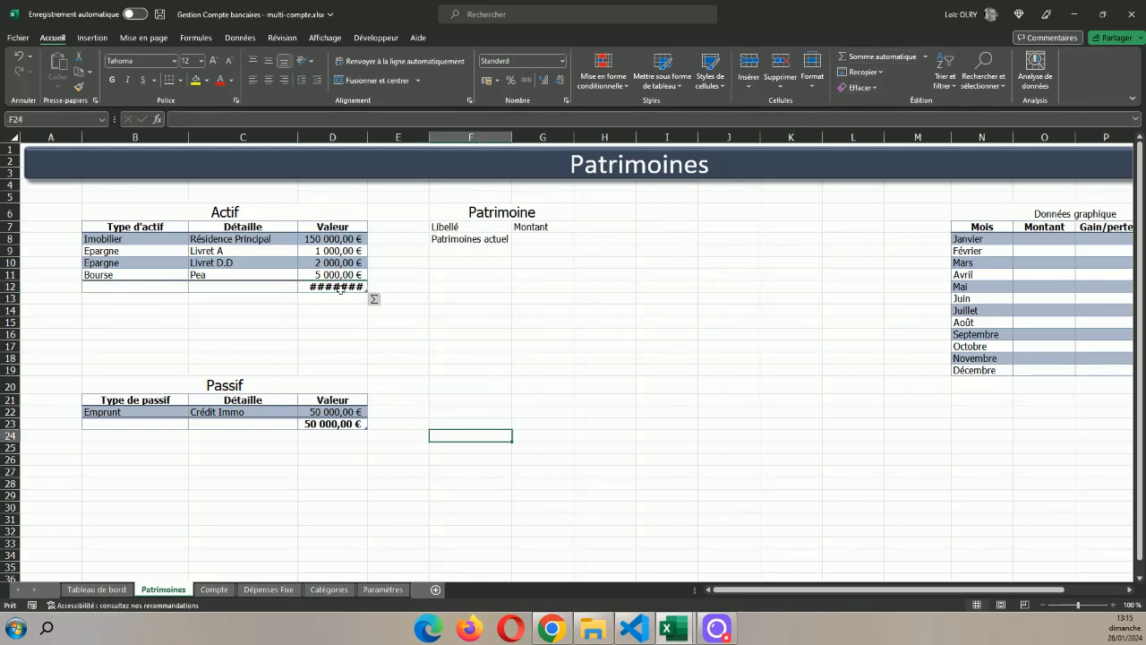
- Widen column D enough to display the full Actif total in D12
left_click(340, 287)
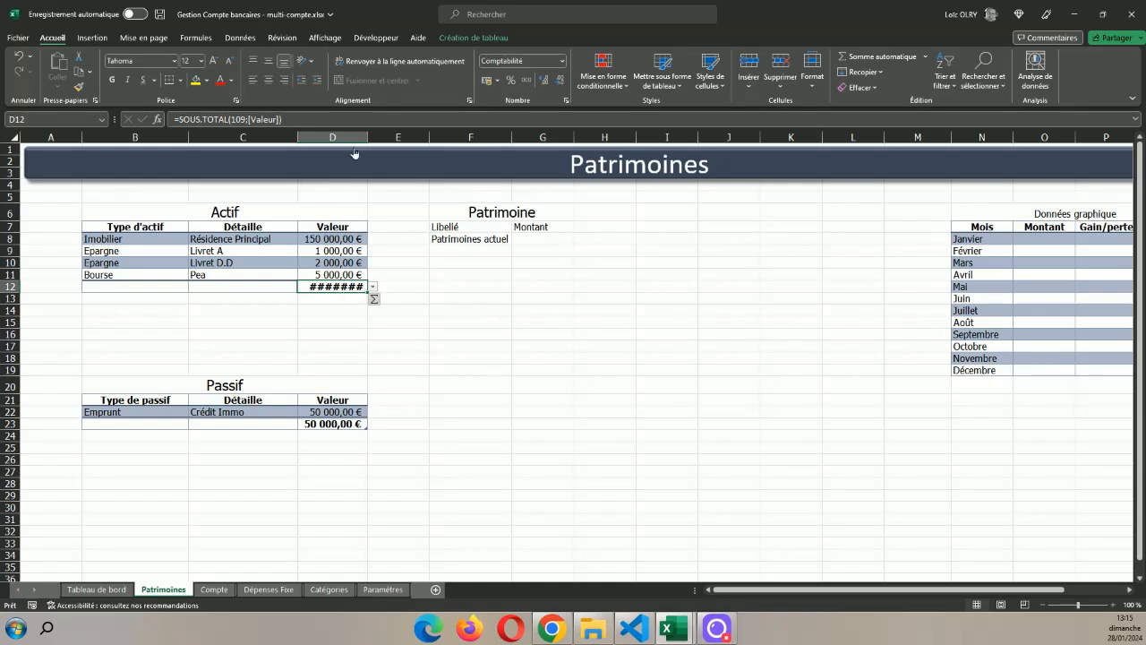
left_click_drag(367, 136, 383, 136)
left_click(501, 345)
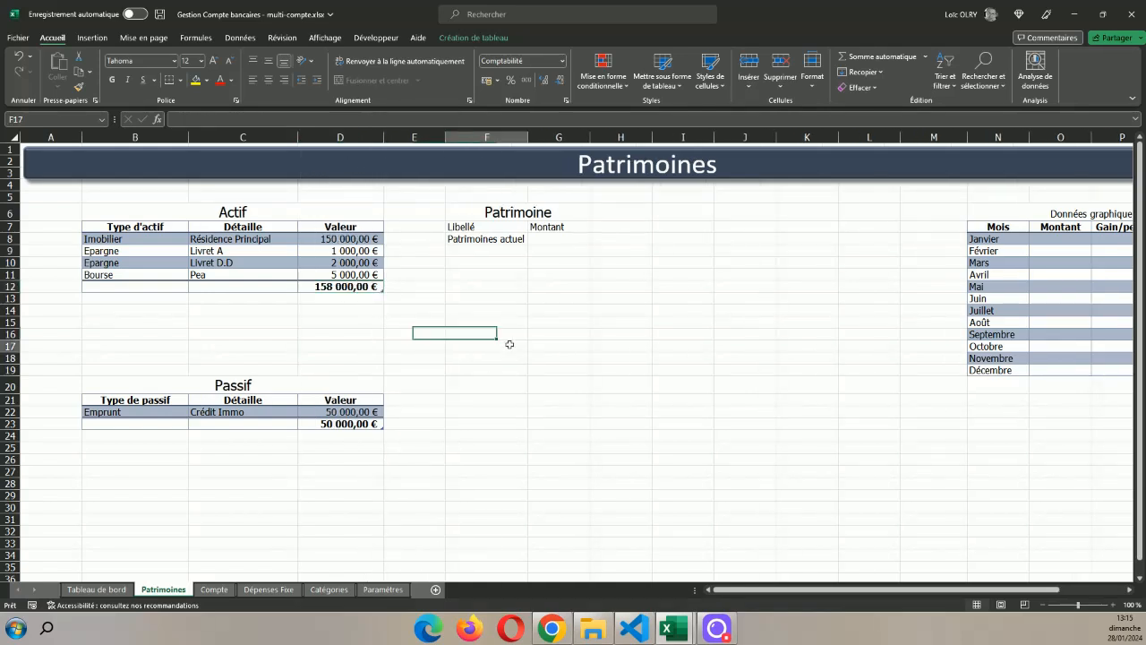
left_click(541, 498)
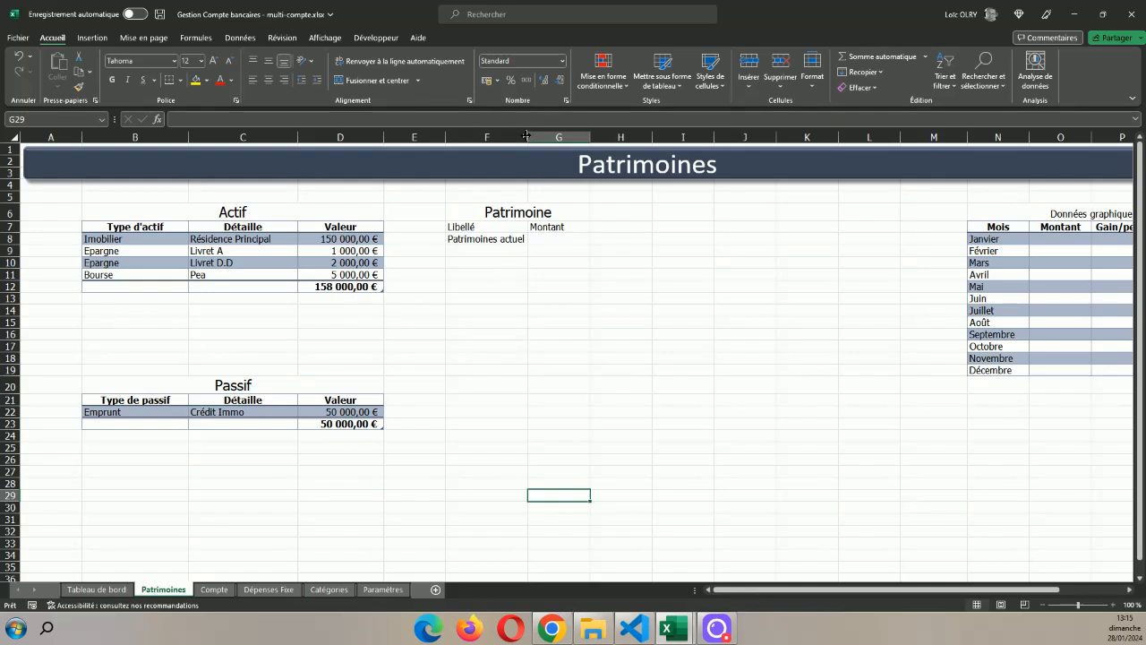
- Calculate the Patrimoines actuel amount in G8 as the Actif total in D12 minus the Passif total in D23
left_click(565, 239)
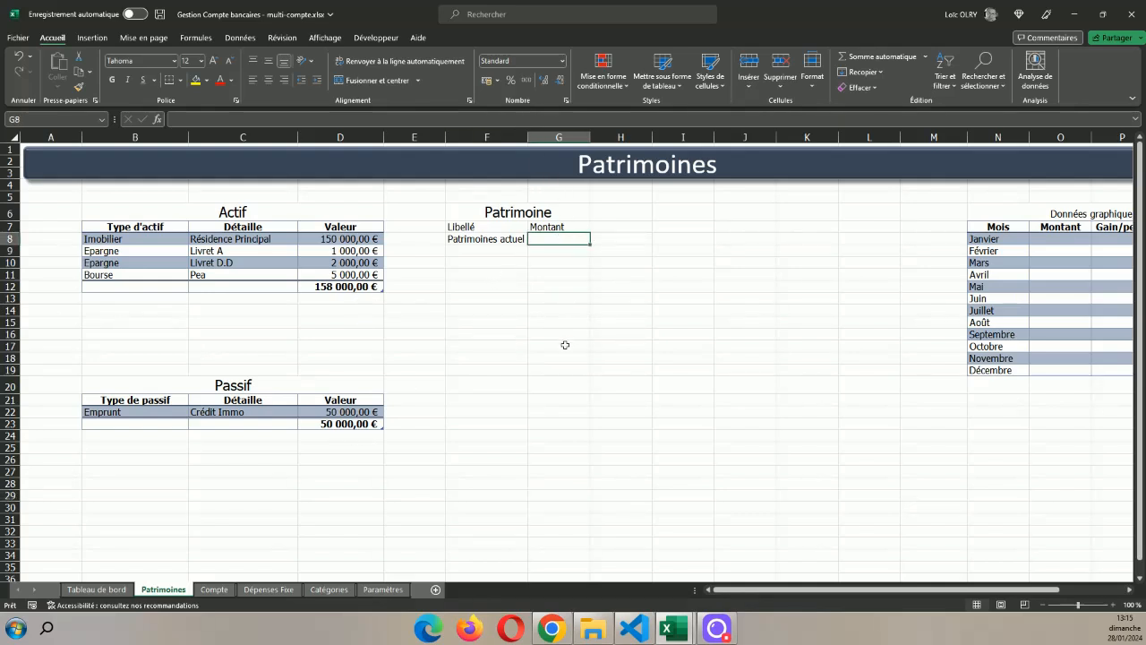
type("=")
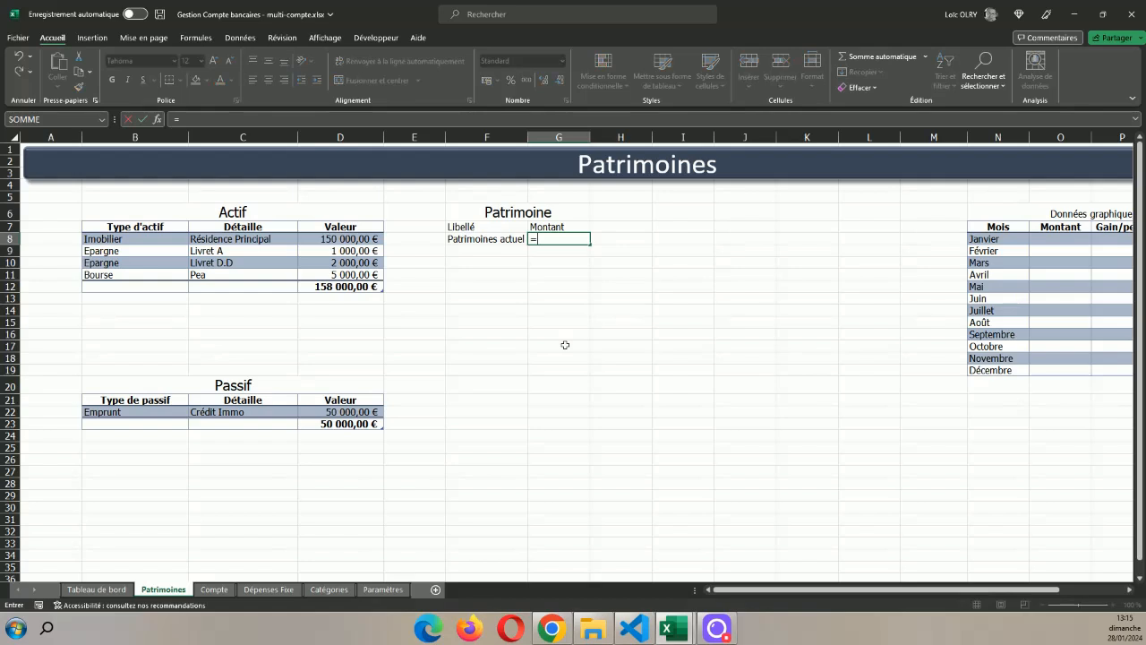
left_click(320, 287)
type("-")
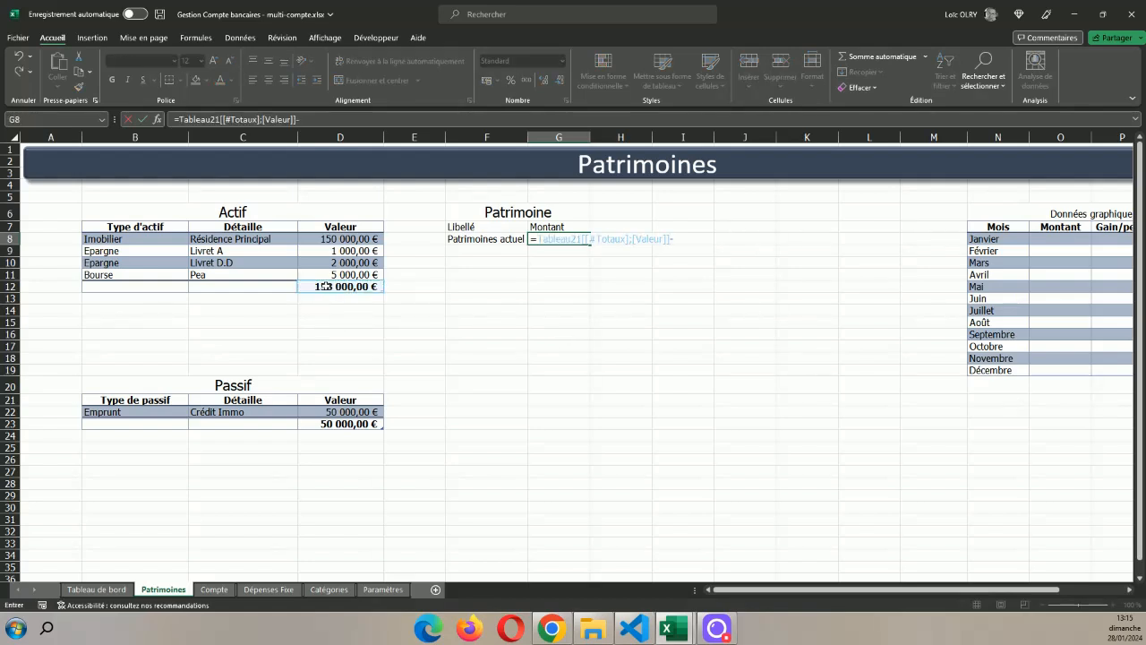
left_click(349, 425)
key("Return")
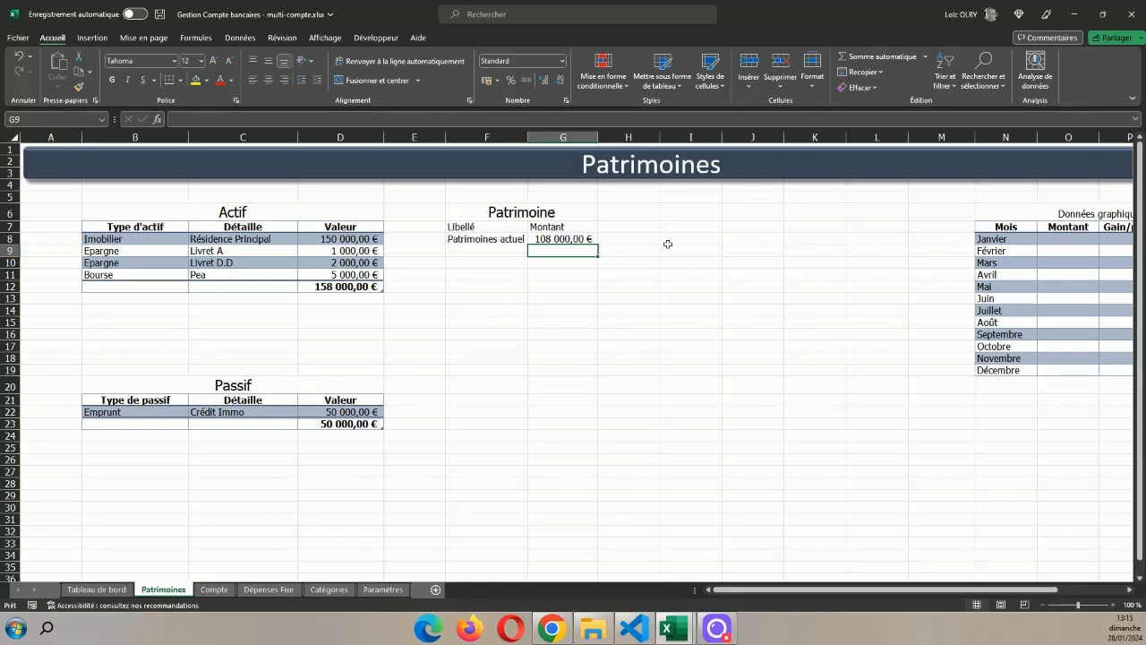
left_click(612, 371)
- Convert the Patrimoine range F7:G8 into a table with headers
left_click(475, 212)
left_click_drag(483, 227, 564, 233)
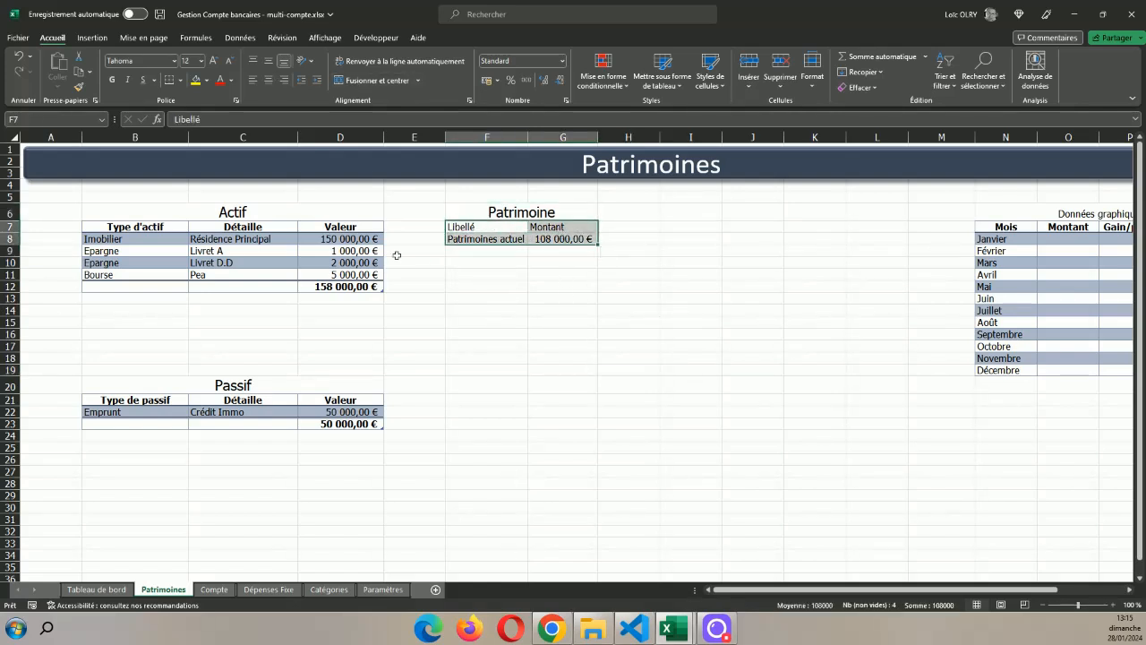
left_click(92, 37)
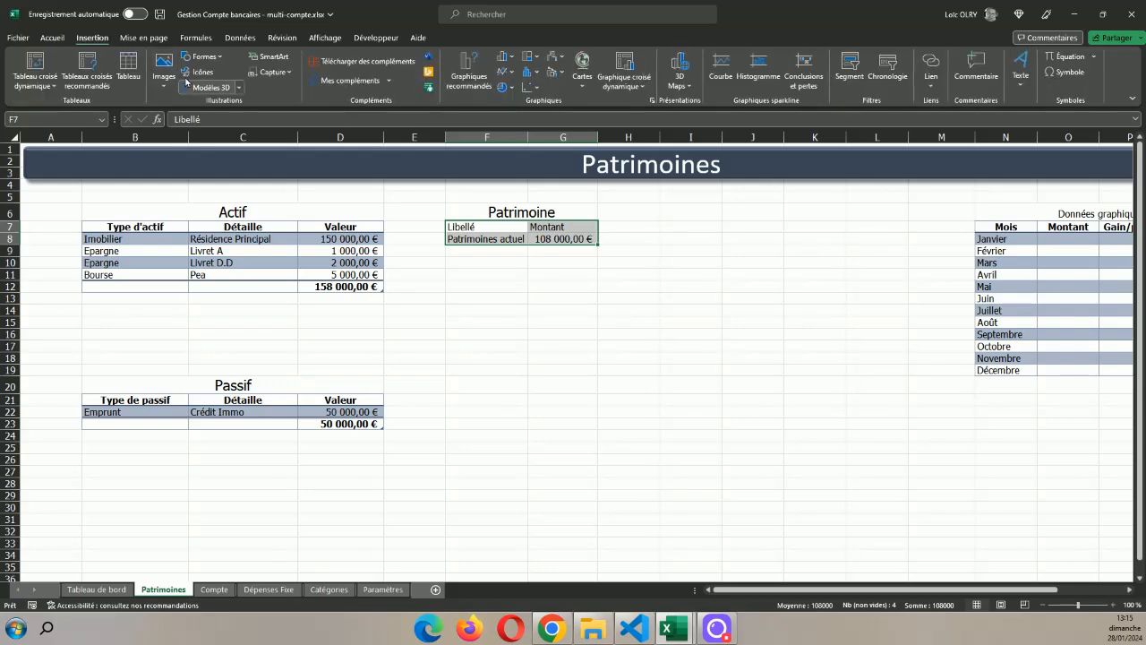
left_click(128, 67)
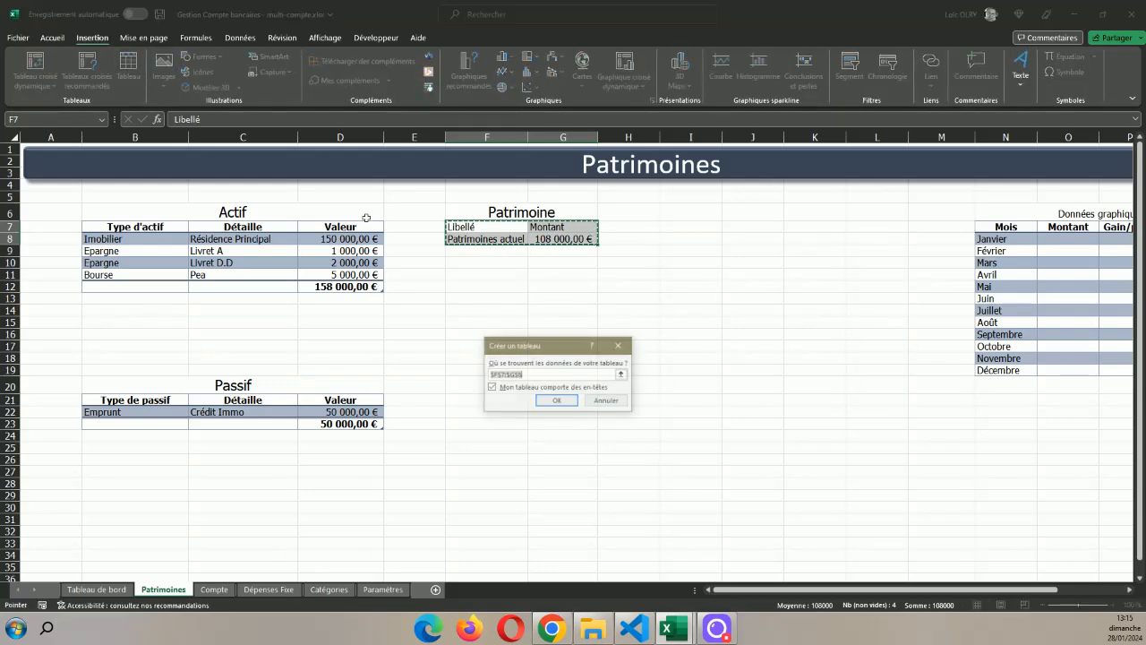
left_click(555, 400)
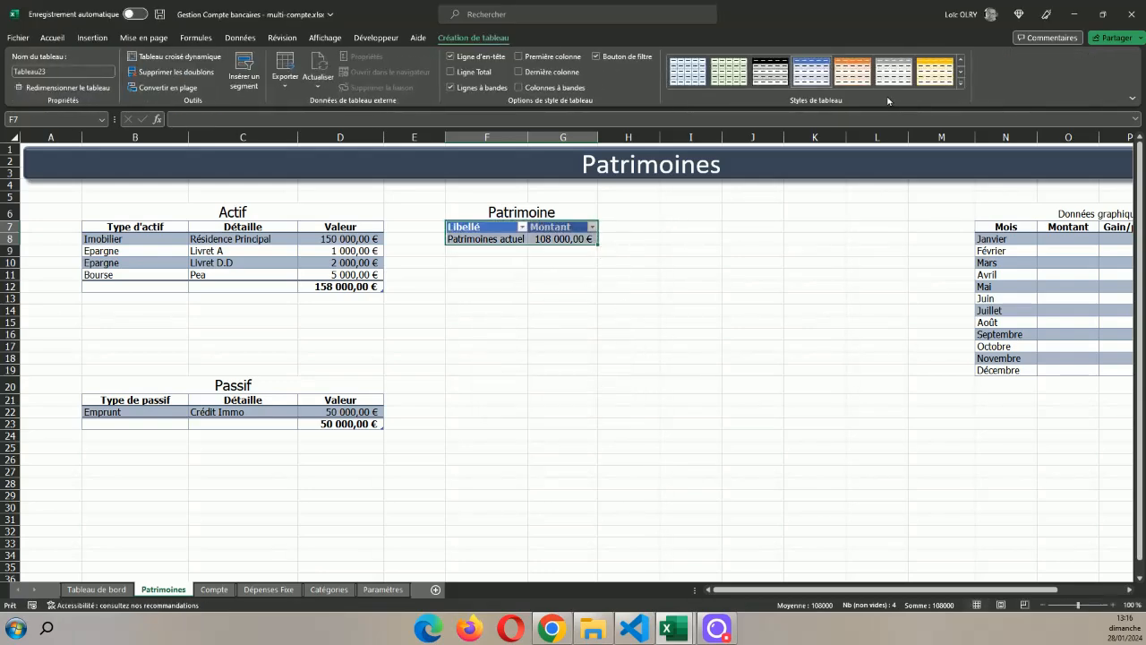
- Give the Patrimoine table the same light blue-grey banded style as the Actif table and hide its filter buttons
left_click(960, 60)
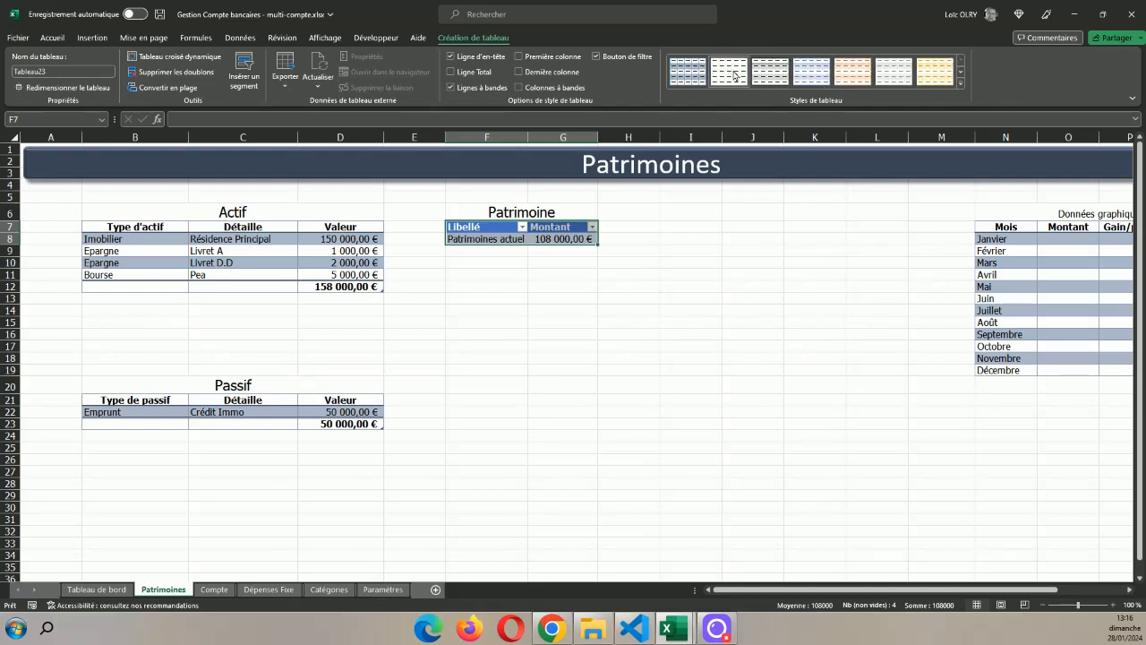
left_click(690, 74)
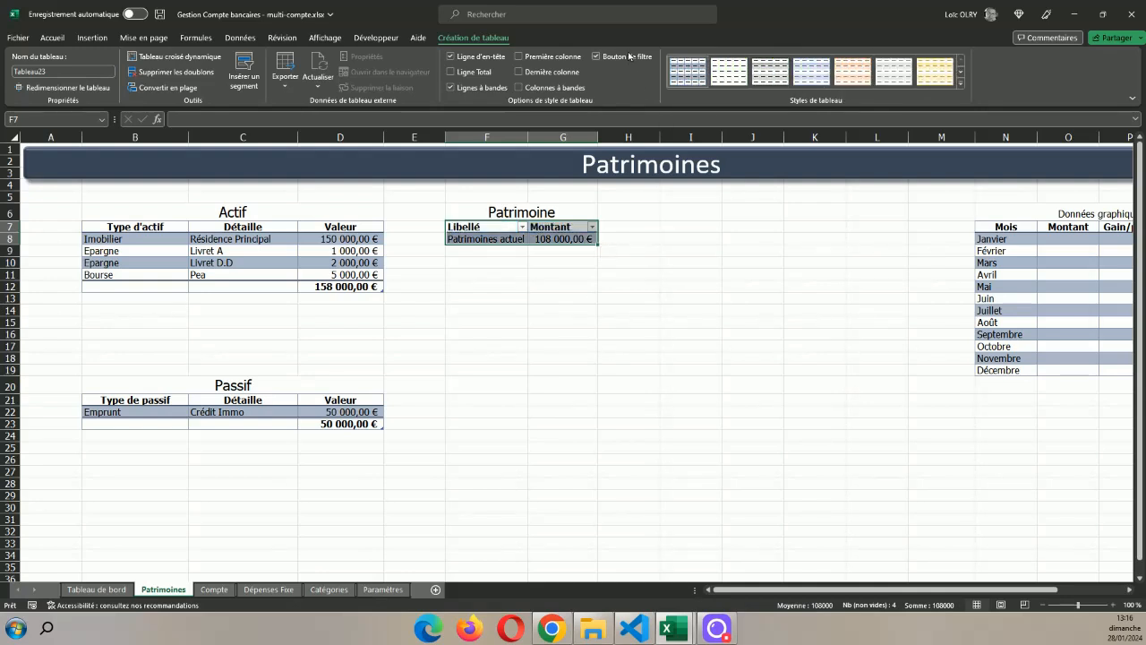
left_click(632, 335)
left_click(544, 298)
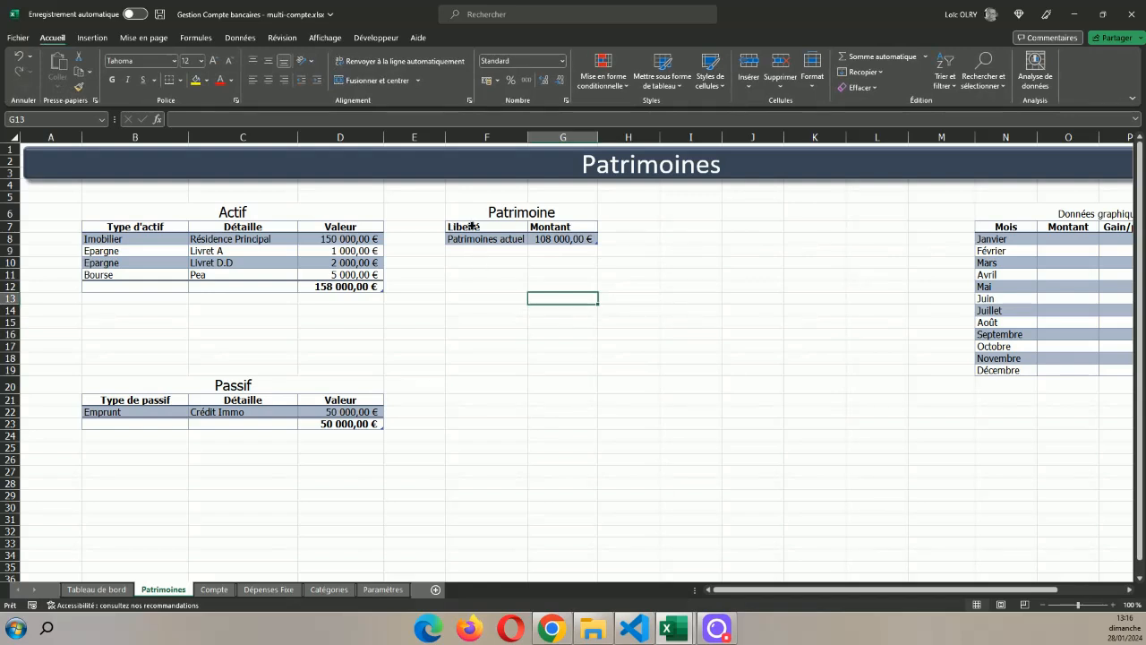
left_click(470, 226)
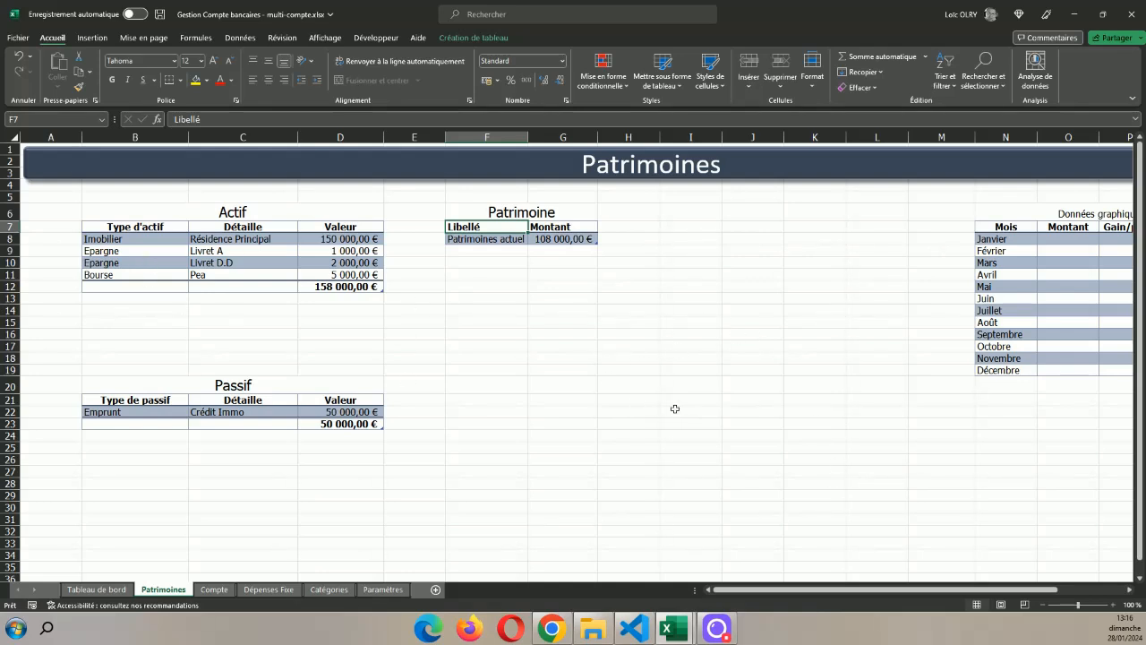
- Enter the headings Type d'actif in I6 and Valeur in J6
left_click(700, 214)
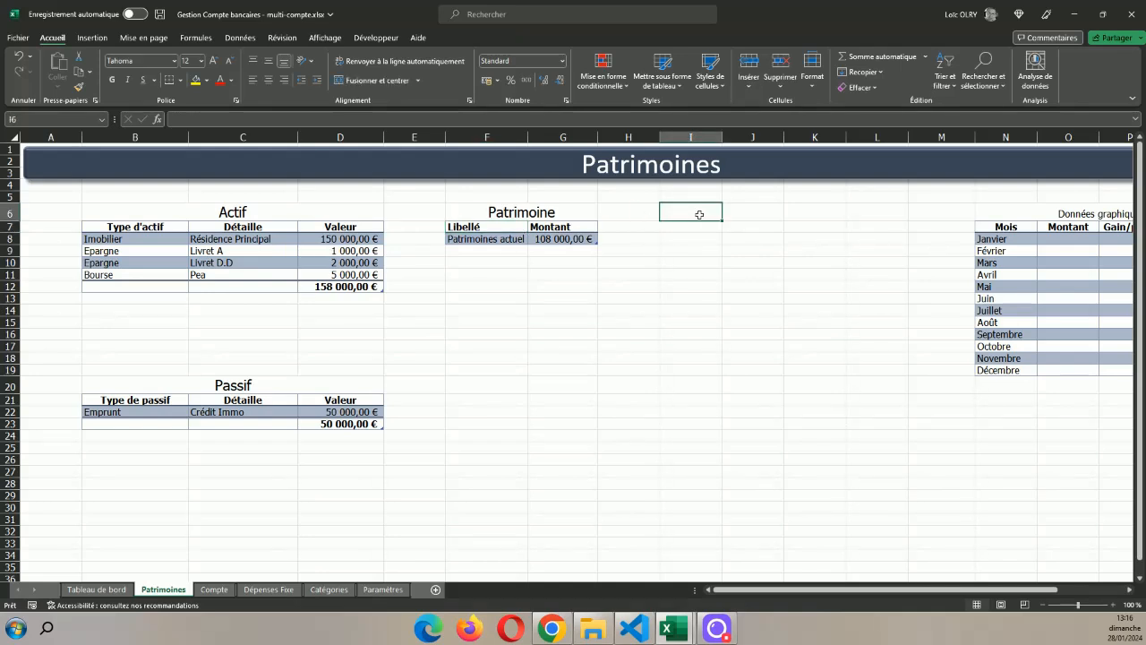
type("Type d'actif")
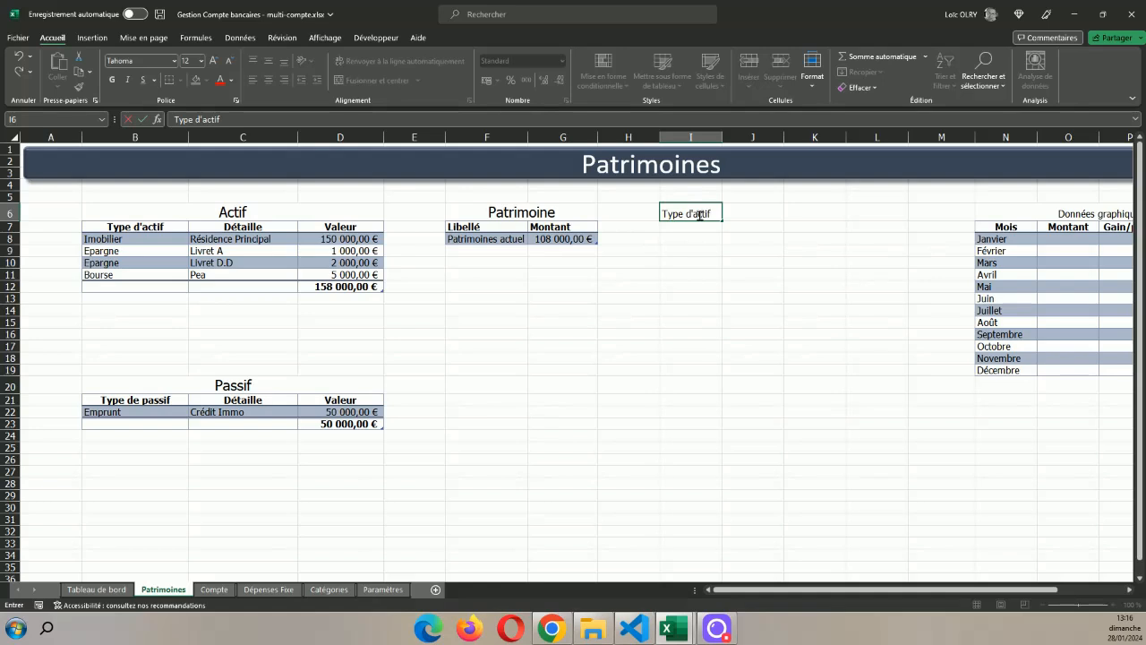
key("Tab")
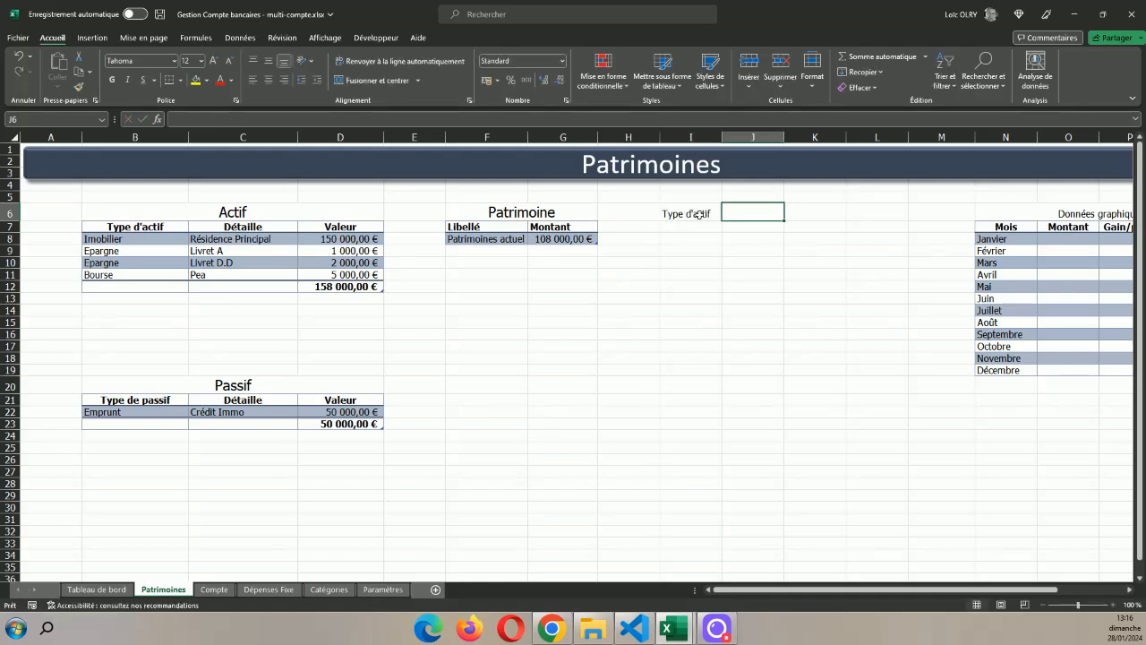
type("Valeur")
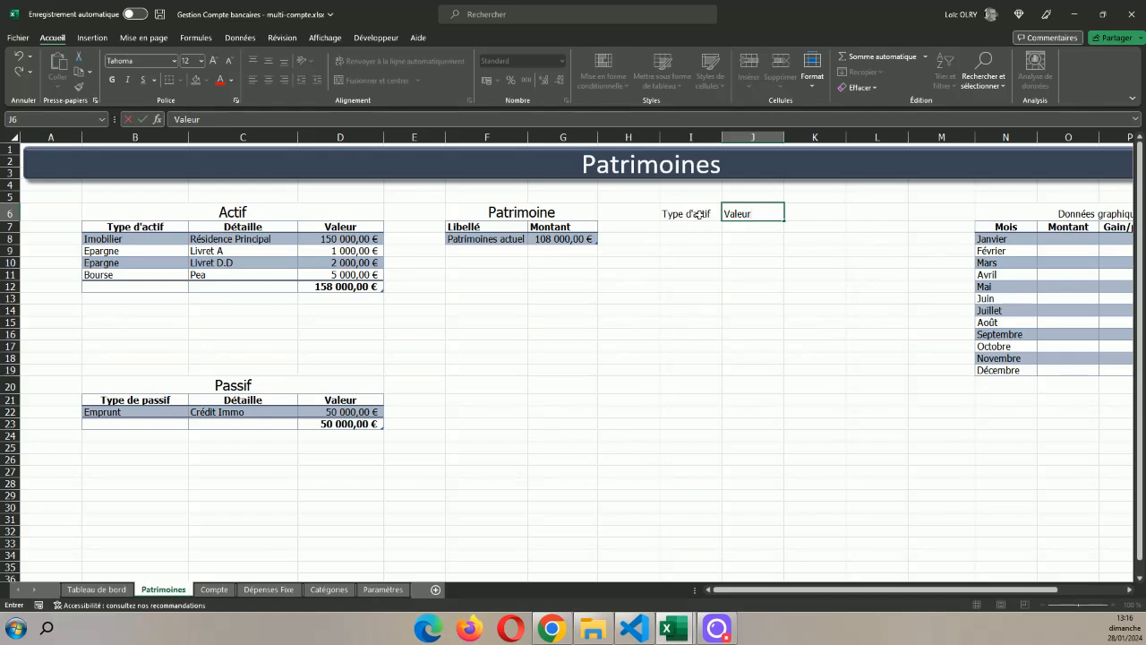
- Move the Type d'actif and Valeur headings down one row to I7:J7
left_click(699, 215)
left_click_drag(716, 212, 742, 235)
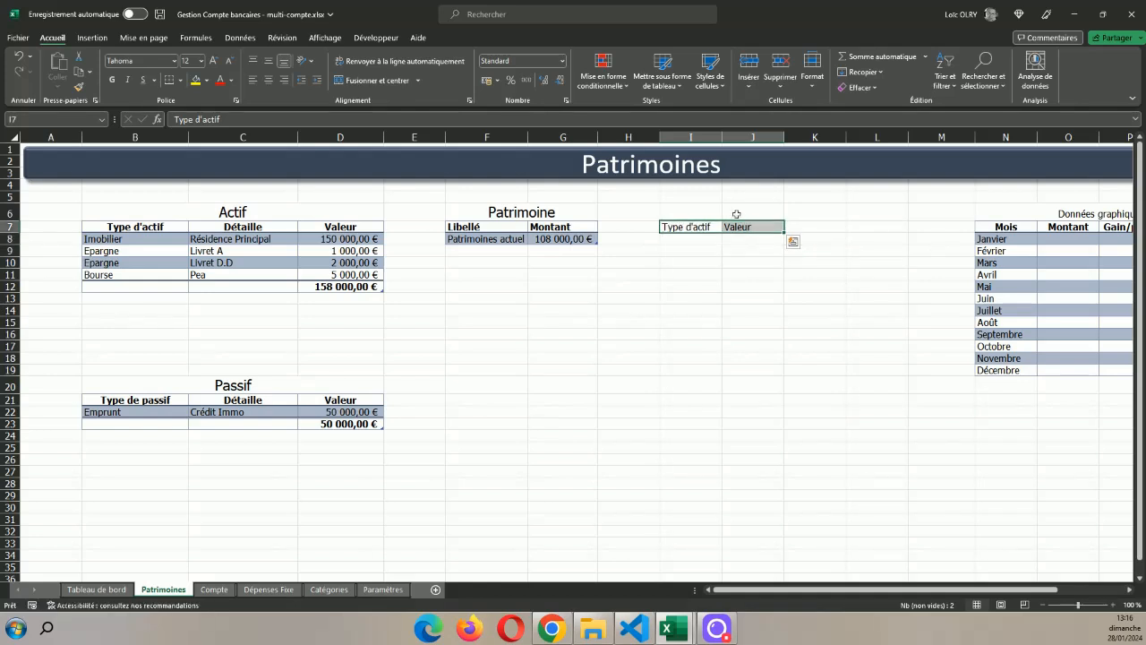
left_click(704, 212)
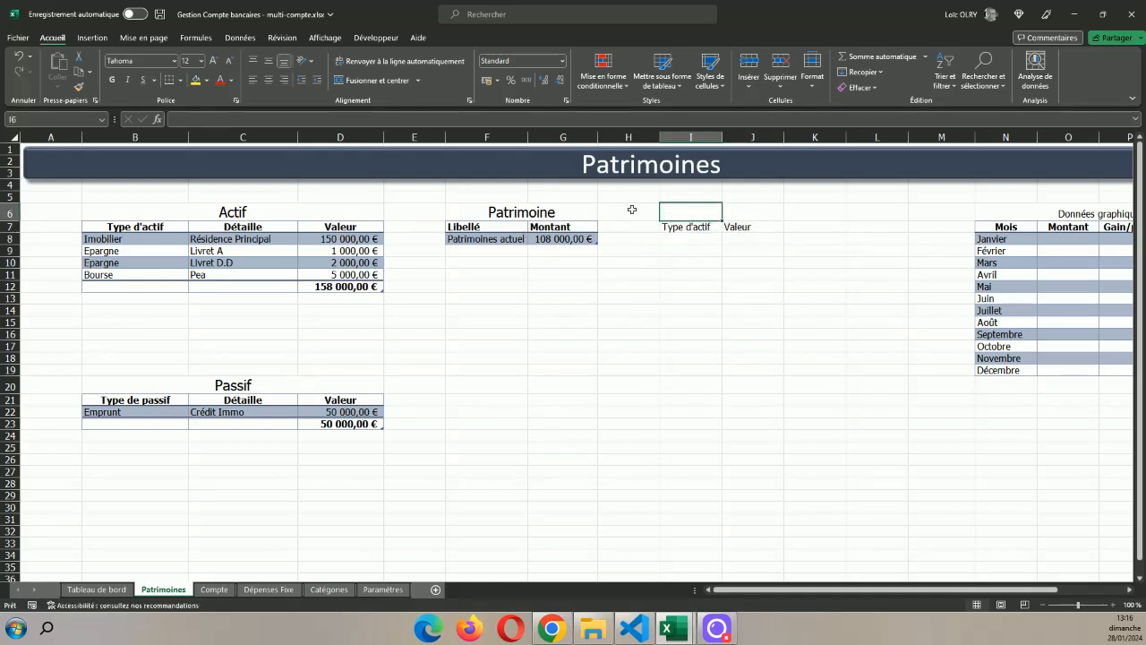
- Merge and centre cells I6:J6 and raise their font size to 18
left_click_drag(690, 209, 756, 212)
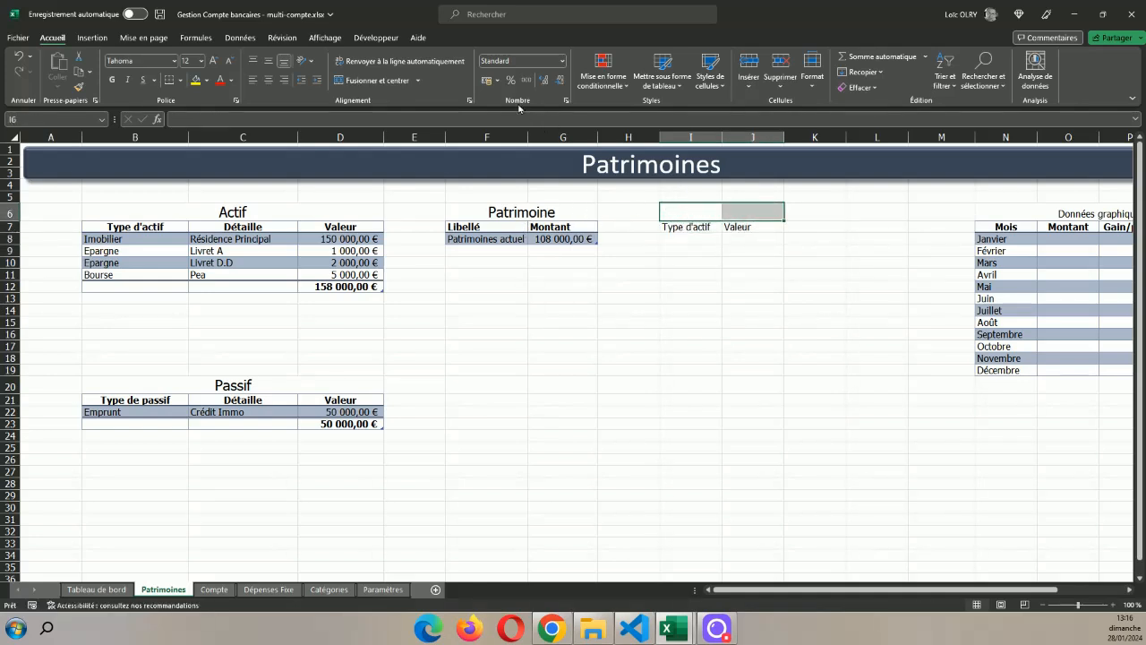
left_click(374, 80)
left_click(214, 61)
left_click(215, 61)
left_click(214, 61)
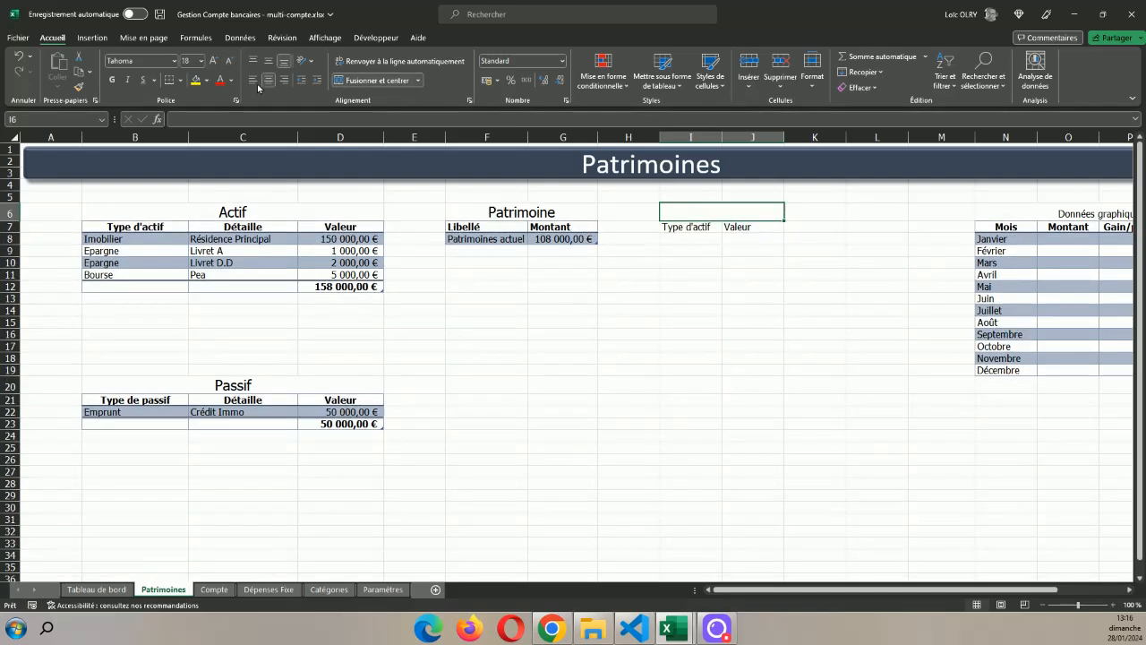
- Enter the title Répartition Patrimoine in the merged cell I6
double_click(717, 213)
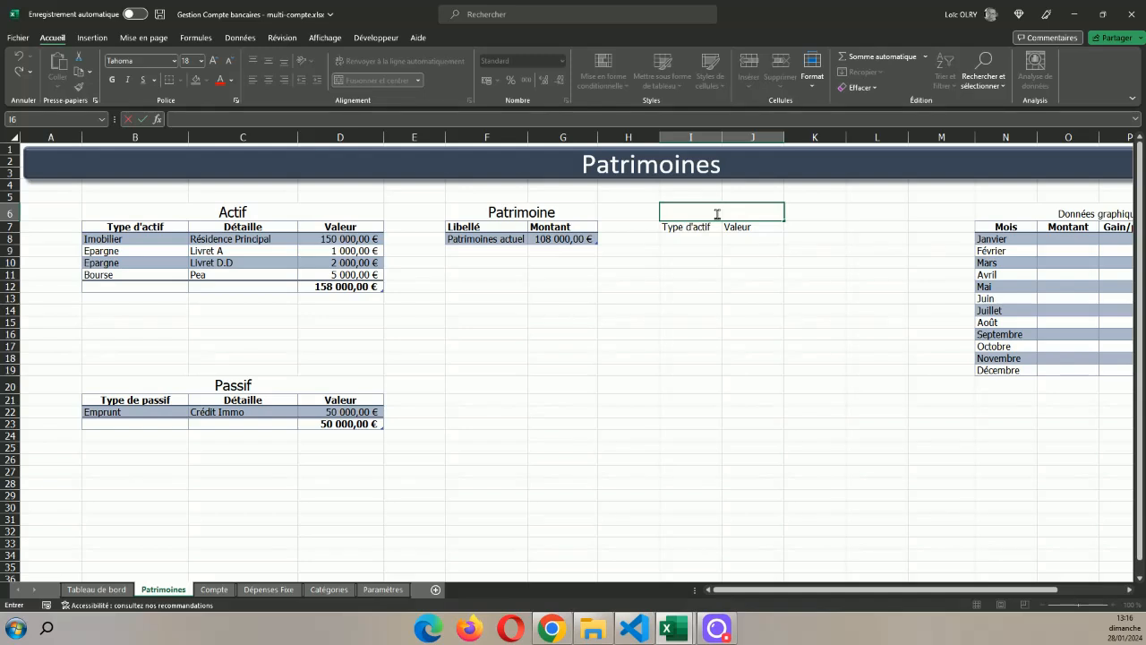
type("Répartition")
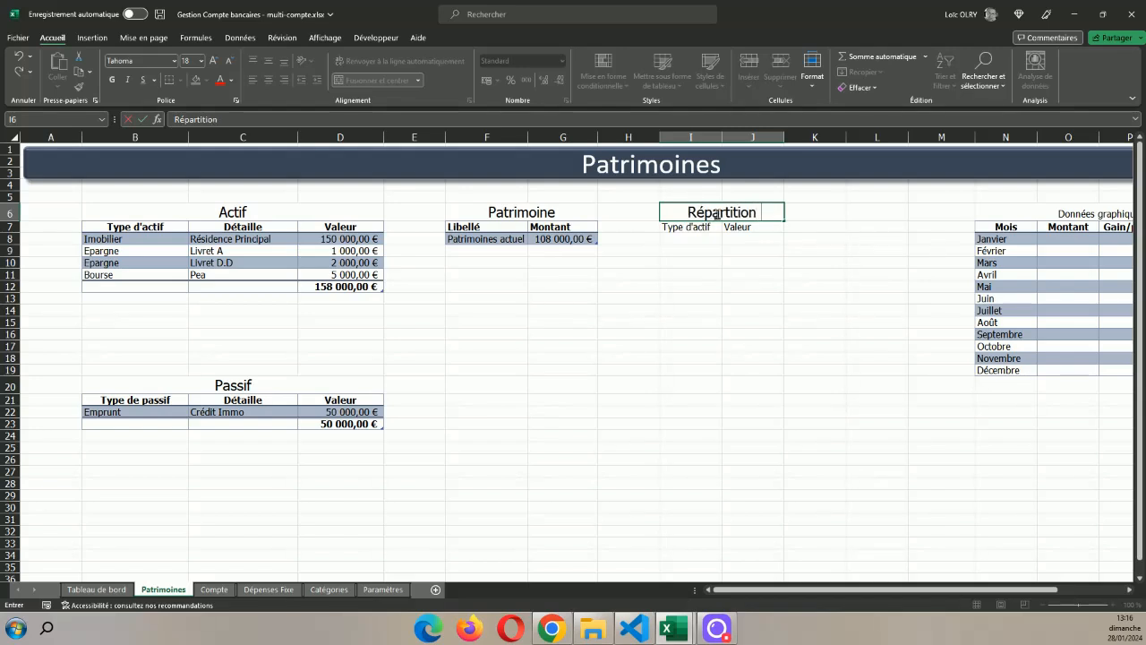
type(" p")
key("BackSpace")
type("p")
key("BackSpace")
type("Patrimoine")
left_click(747, 293)
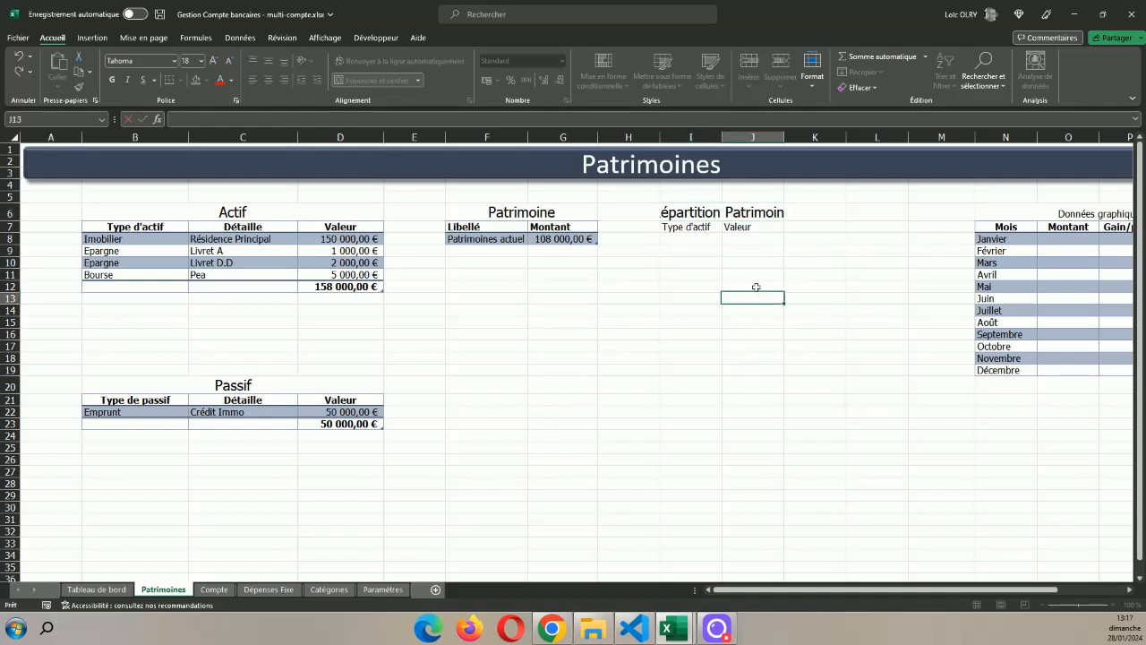
- Widen columns I and J so the Répartition Patrimoine title fits entirely
left_click_drag(711, 137, 749, 138)
left_click(808, 314)
left_click_drag(716, 225, 795, 227)
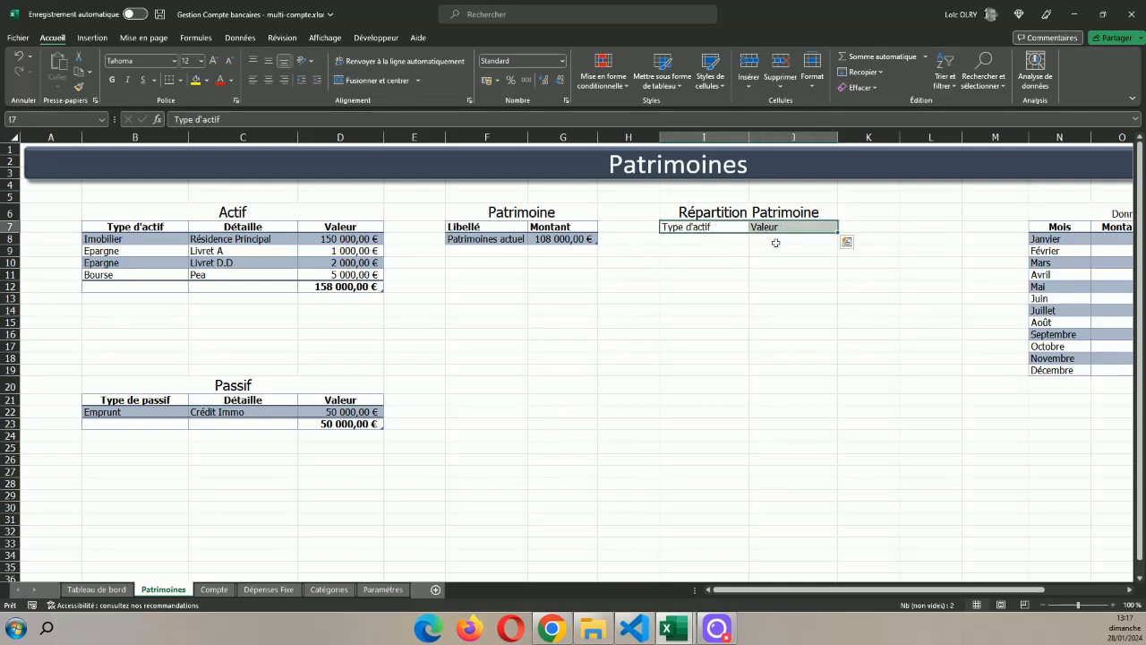
- List the asset types Bourse, Immobilier and Epargne in I8:I10 under the Type d'actif heading
left_click(716, 250)
type("Immobilie")
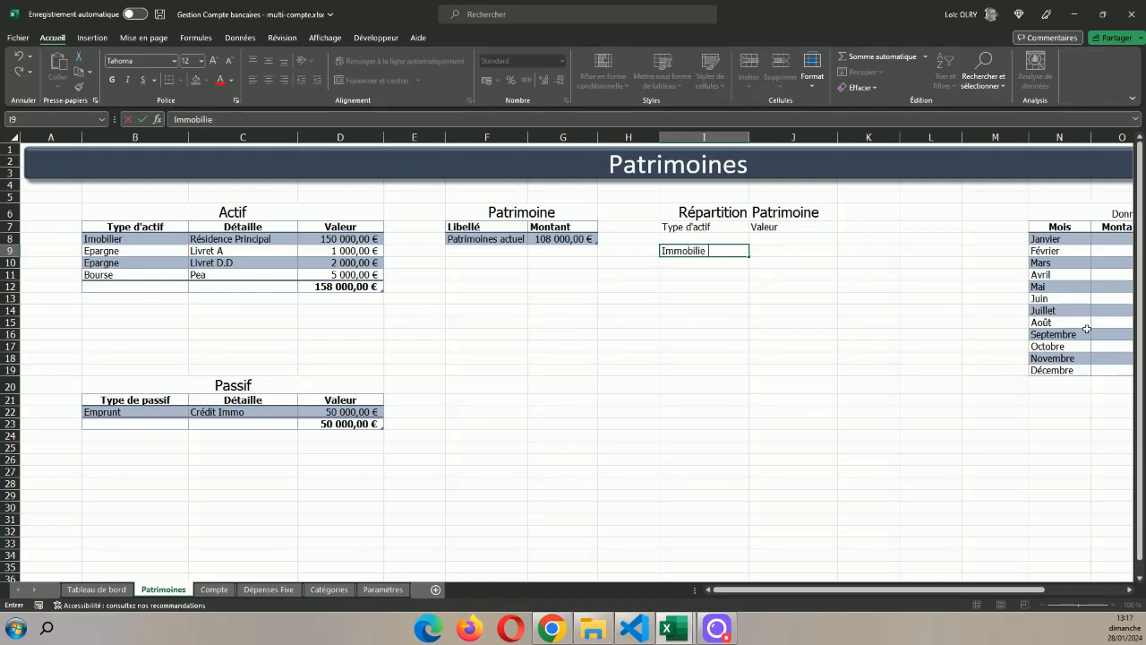
key("Return")
key("Up")
key("Up")
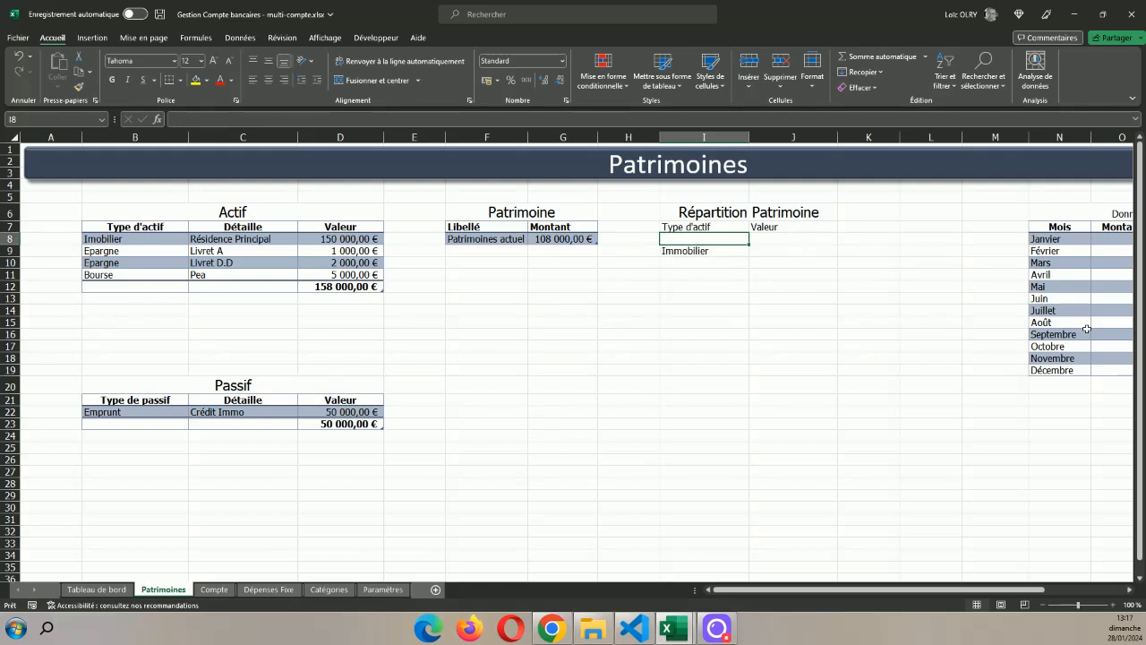
type("Bourse")
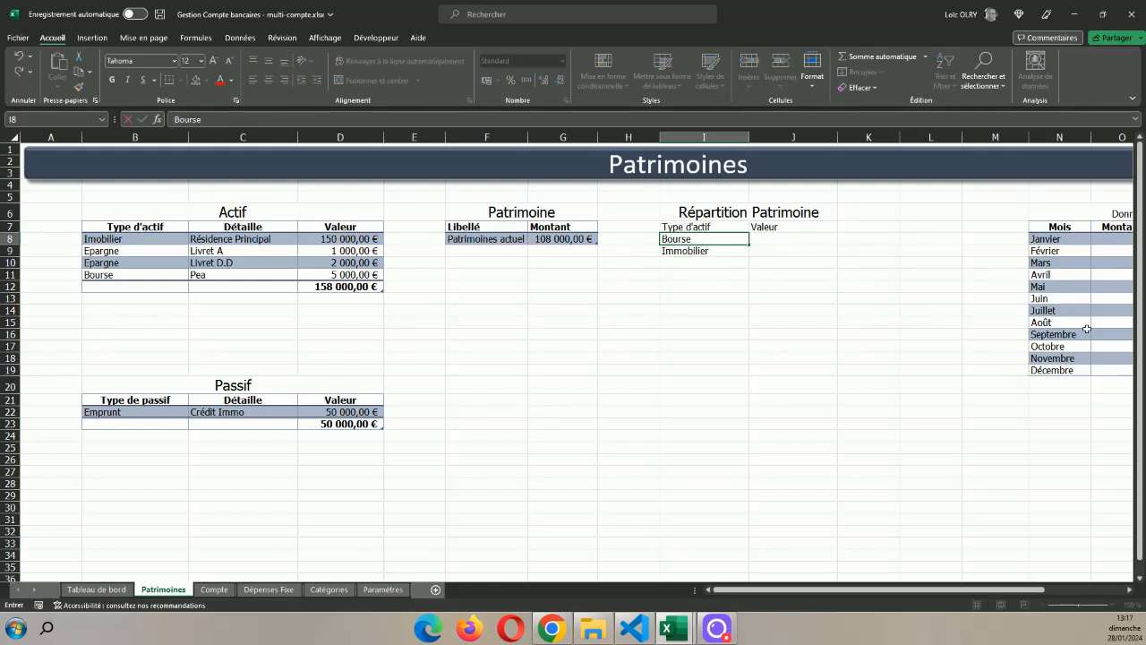
key("Return")
key("Return")
type("E")
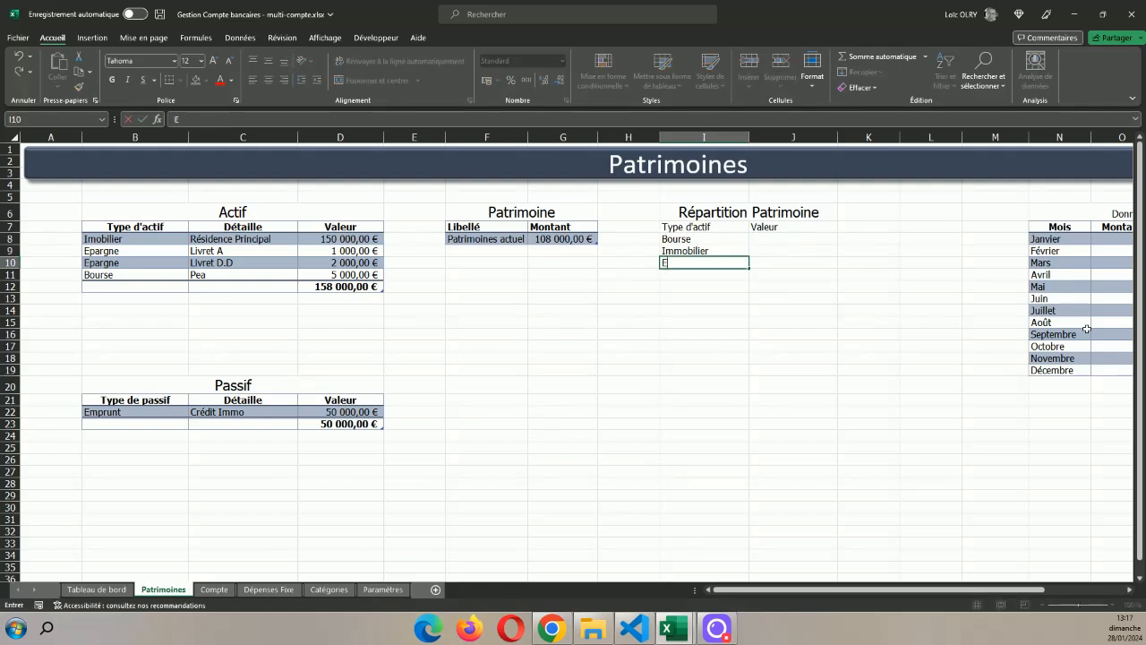
type("pargne")
left_click(683, 400)
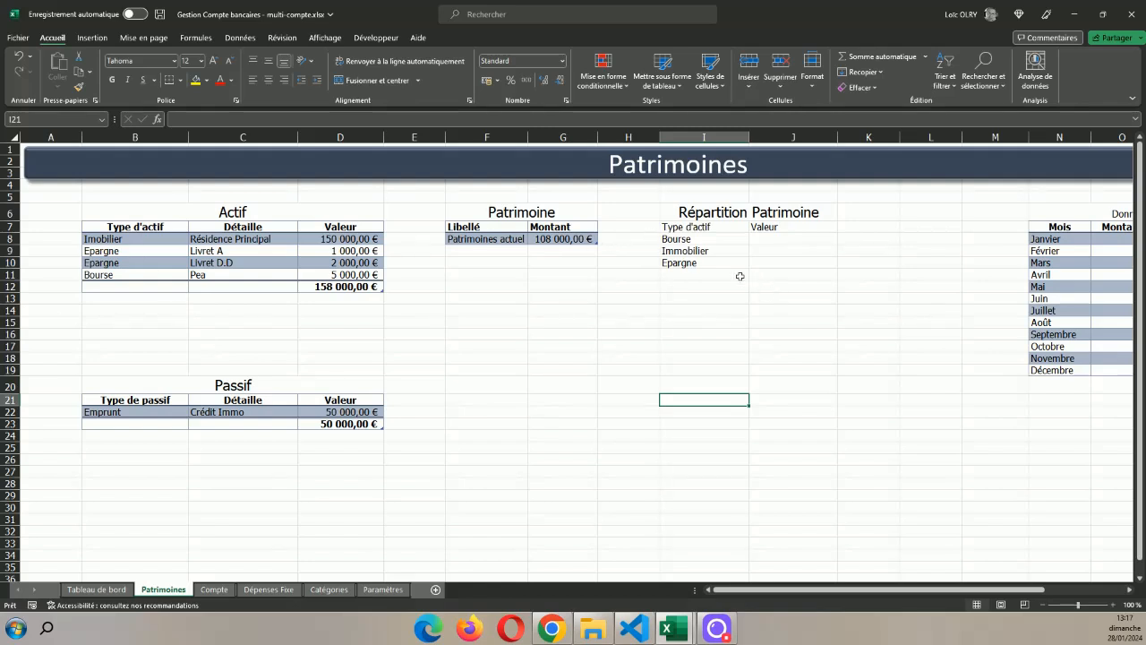
- Convert the Répartition Patrimoine range I7:J10 into a table with headers
left_click_drag(715, 263, 799, 232)
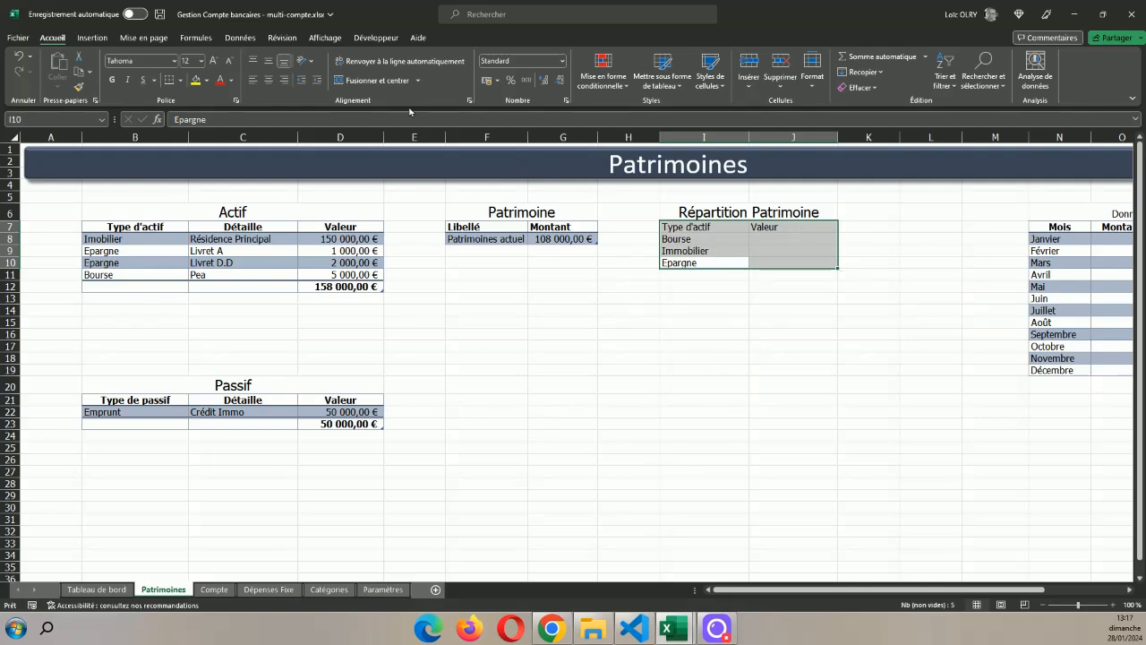
left_click(93, 37)
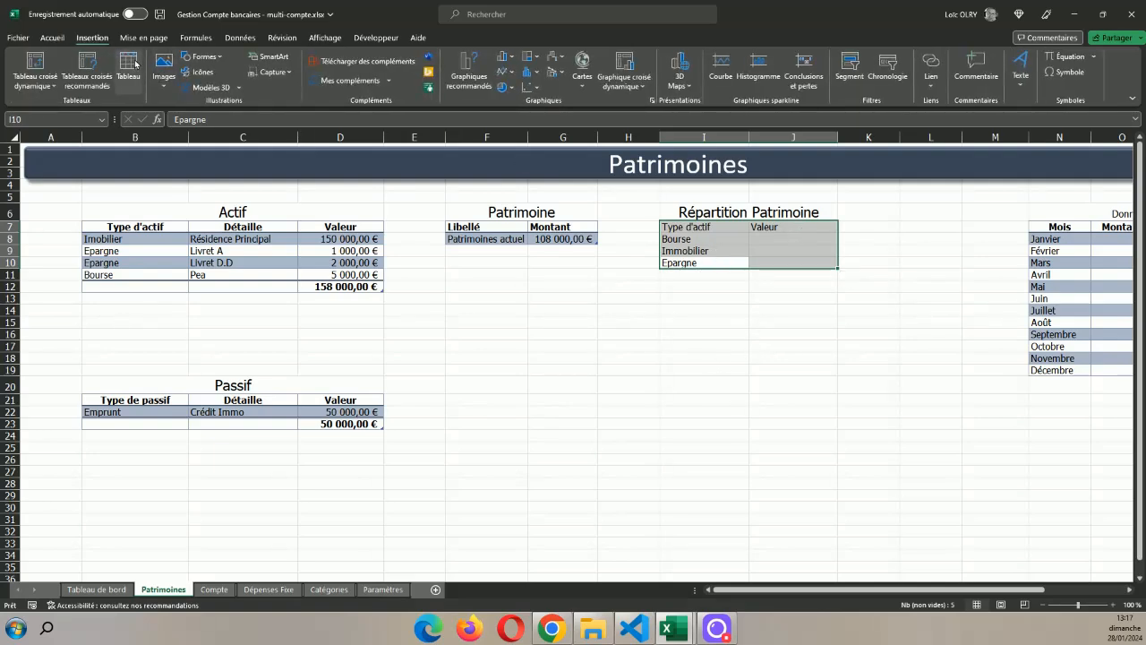
left_click(130, 68)
left_click(536, 388)
left_click(557, 400)
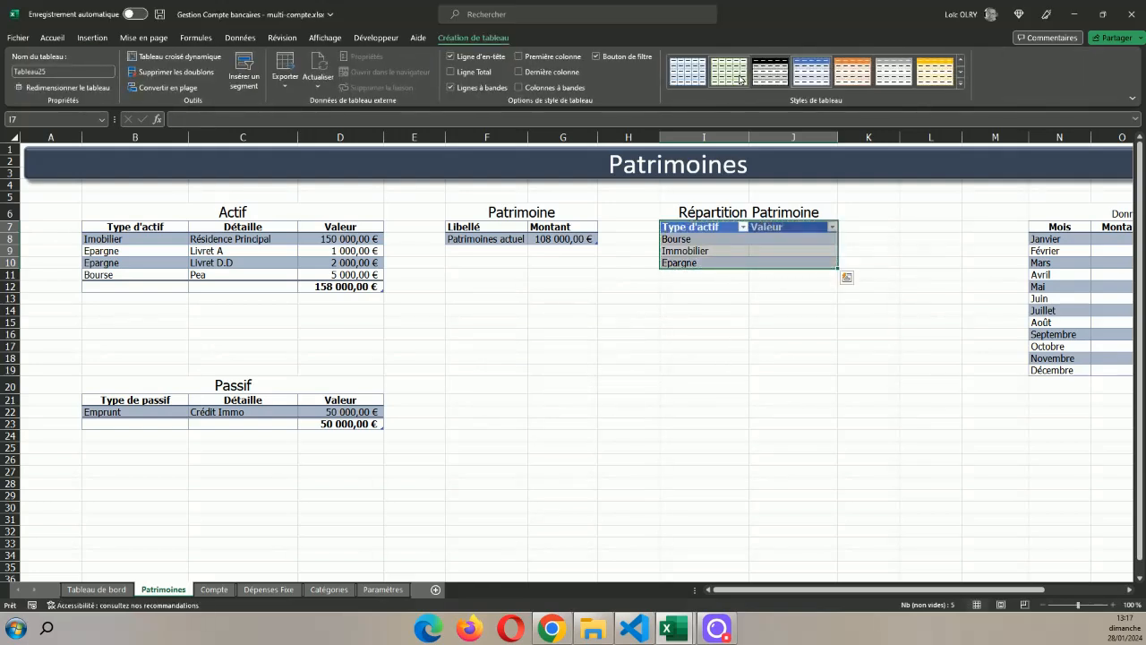
- Hide the Répartition Patrimoine table's filter buttons and give it the same light blue-grey banded style as the Actif table
left_click(596, 56)
left_click(959, 61)
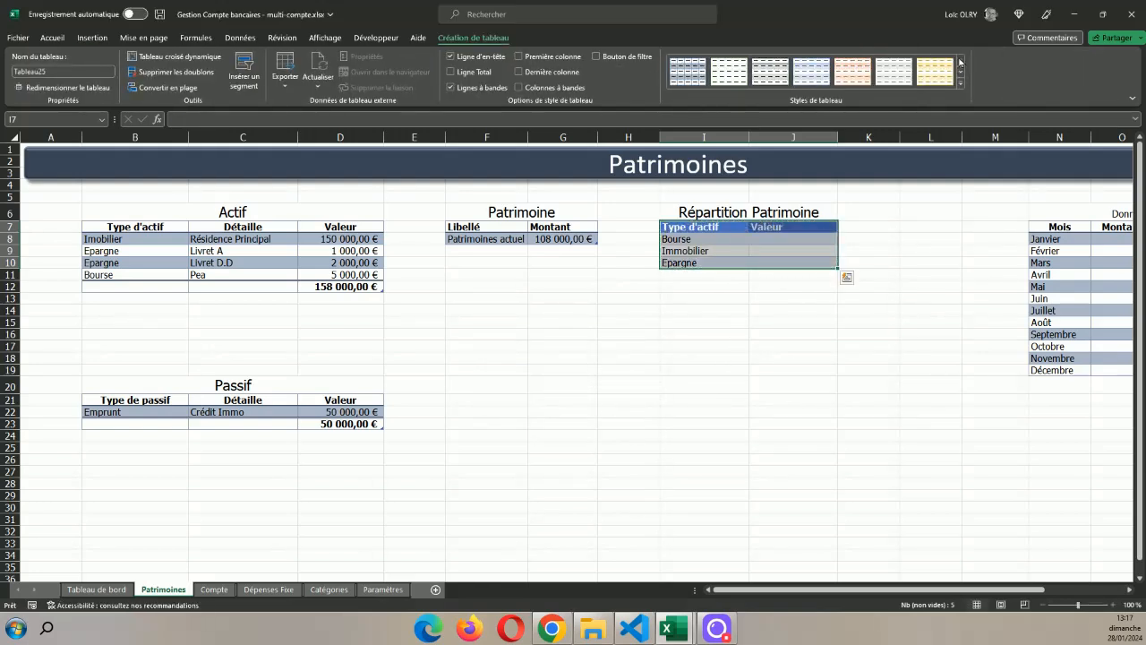
left_click(688, 78)
left_click(749, 325)
- Select the Type d'actif and Valeur headings in I7:J7 for formatting
left_click_drag(690, 227, 796, 225)
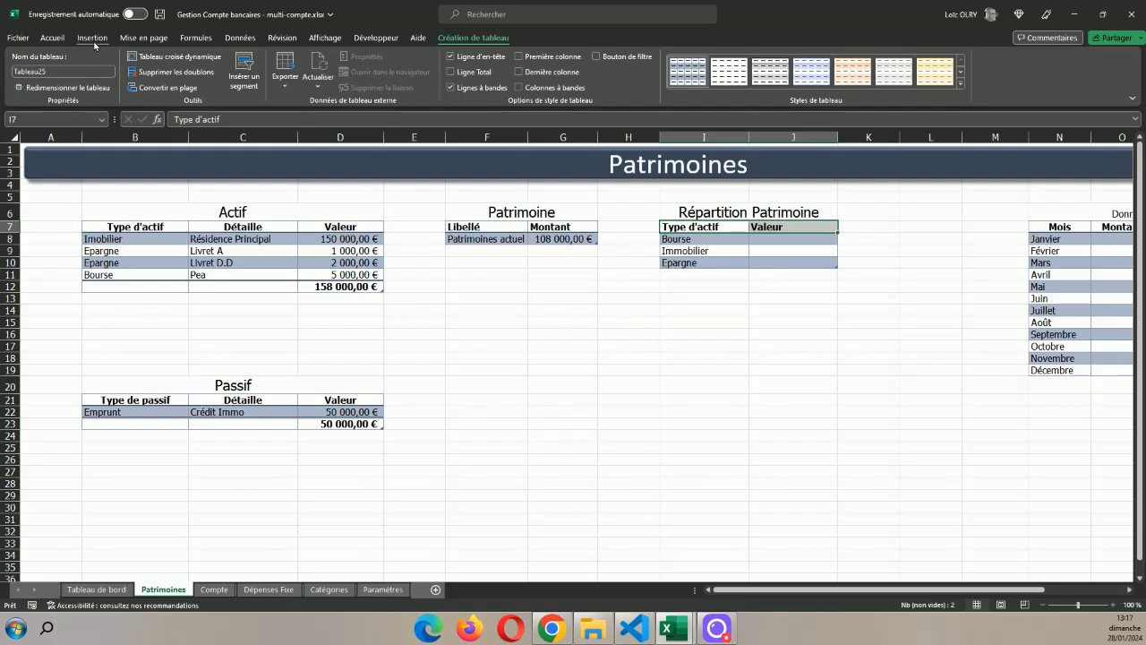
- Center the header rows of the Répartition Patrimoine and Patrimoine tables horizontally
left_click(52, 37)
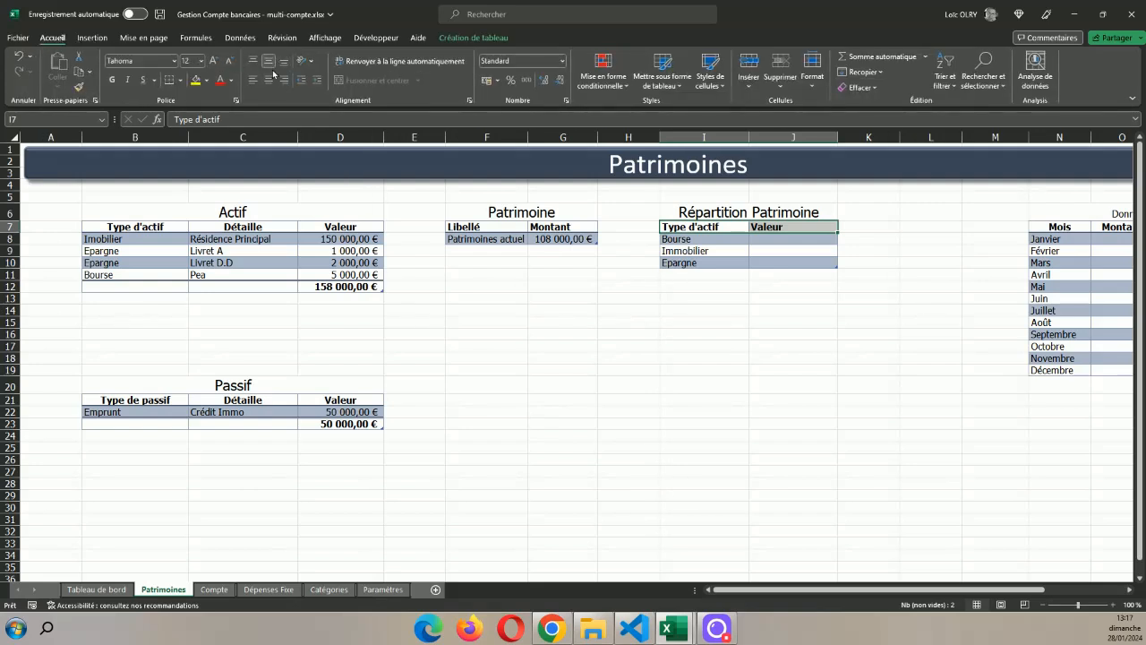
left_click(273, 83)
left_click_drag(488, 225, 528, 229)
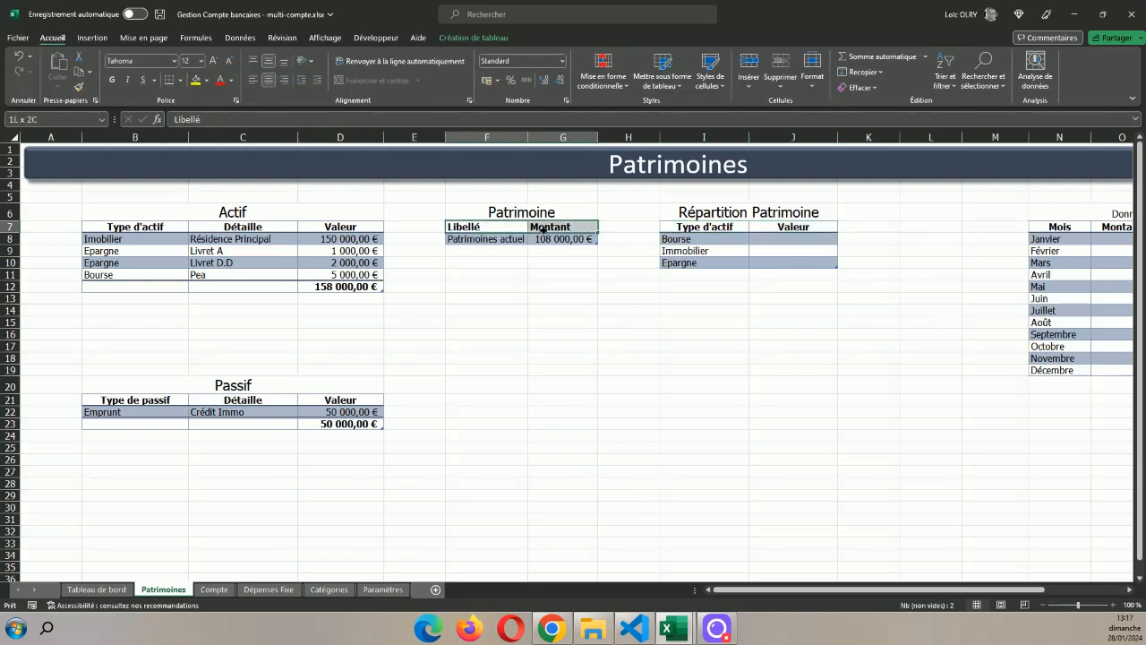
left_click(268, 80)
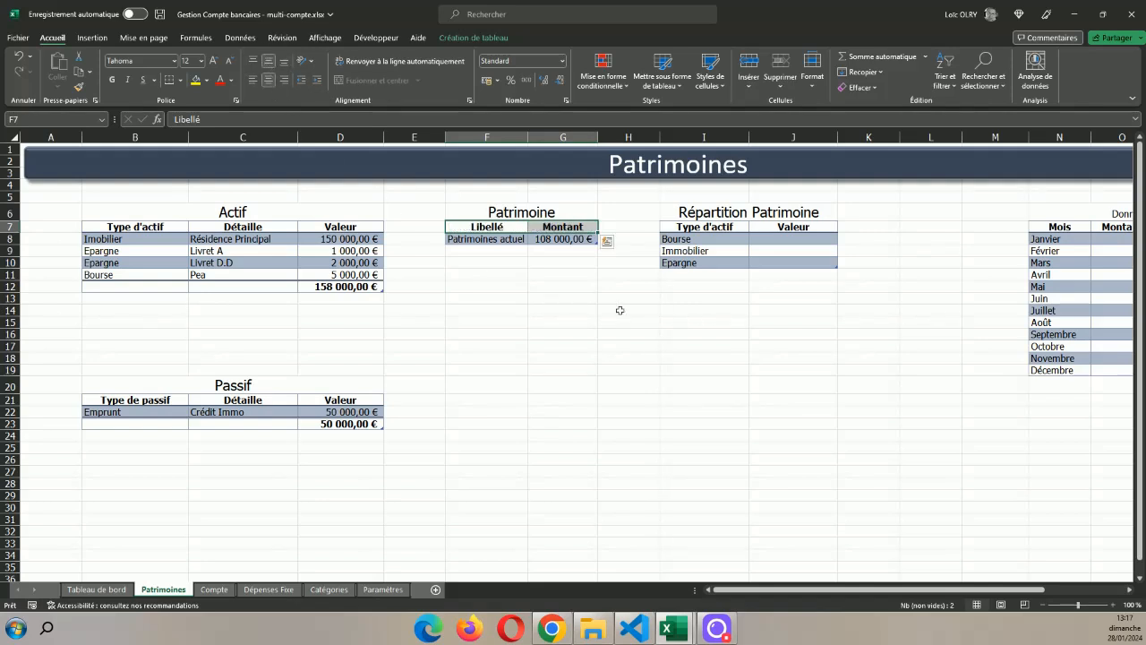
left_click(599, 312)
- In the Répartition Patrimoine table, link the Bourse value to D11 and the Immobilier value to D8
left_click(796, 240)
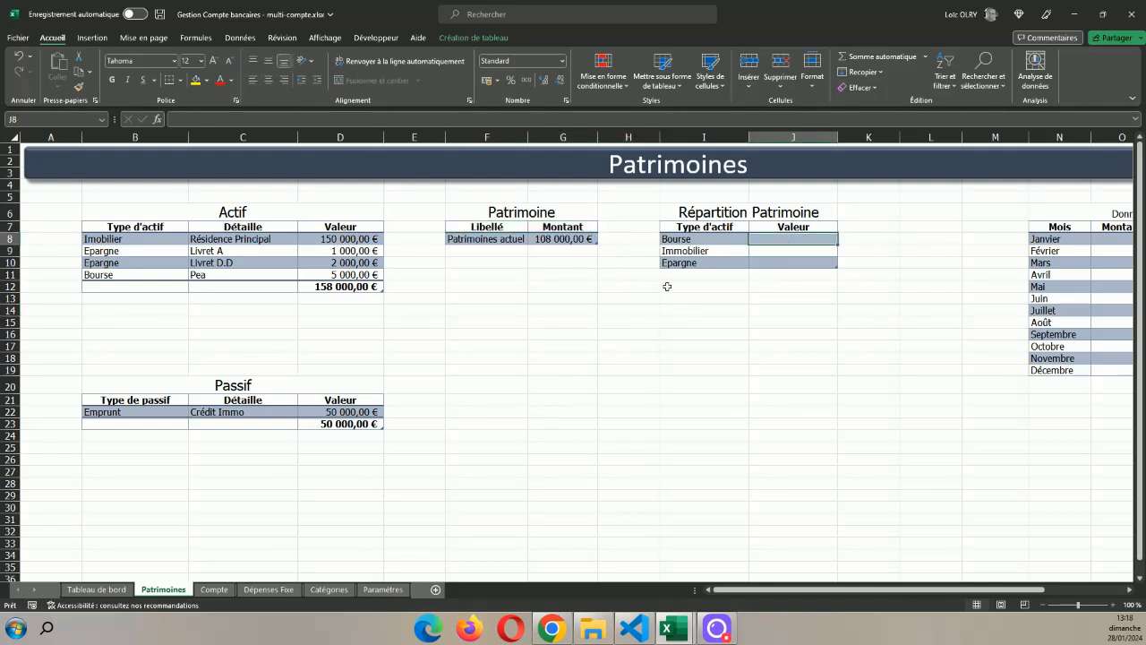
type("=")
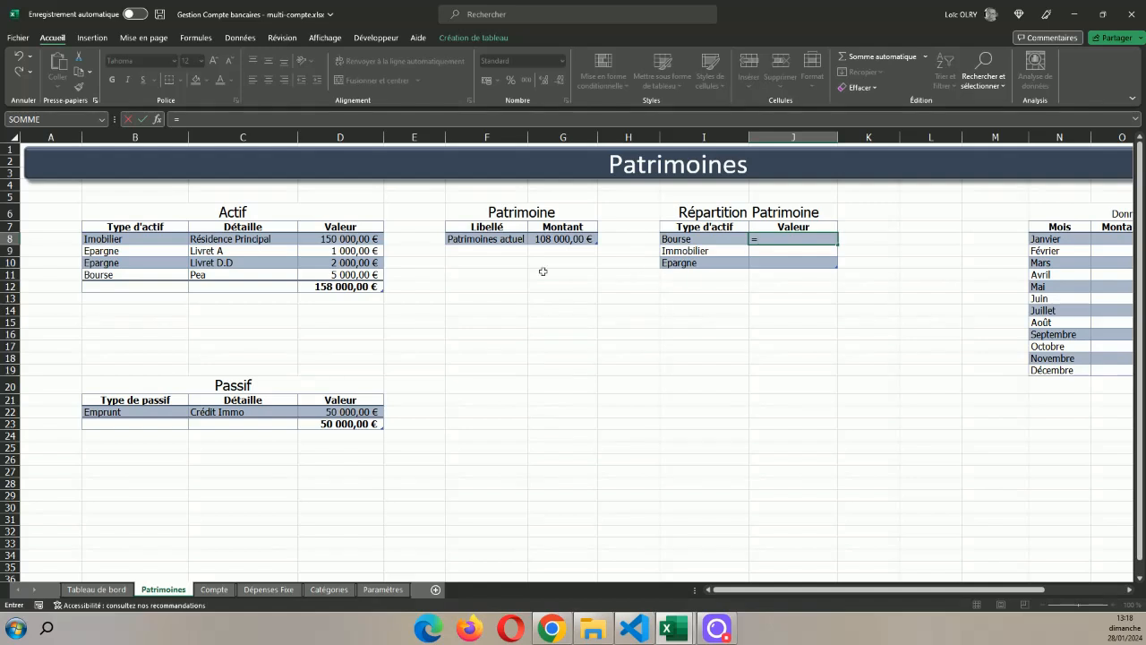
left_click(349, 275)
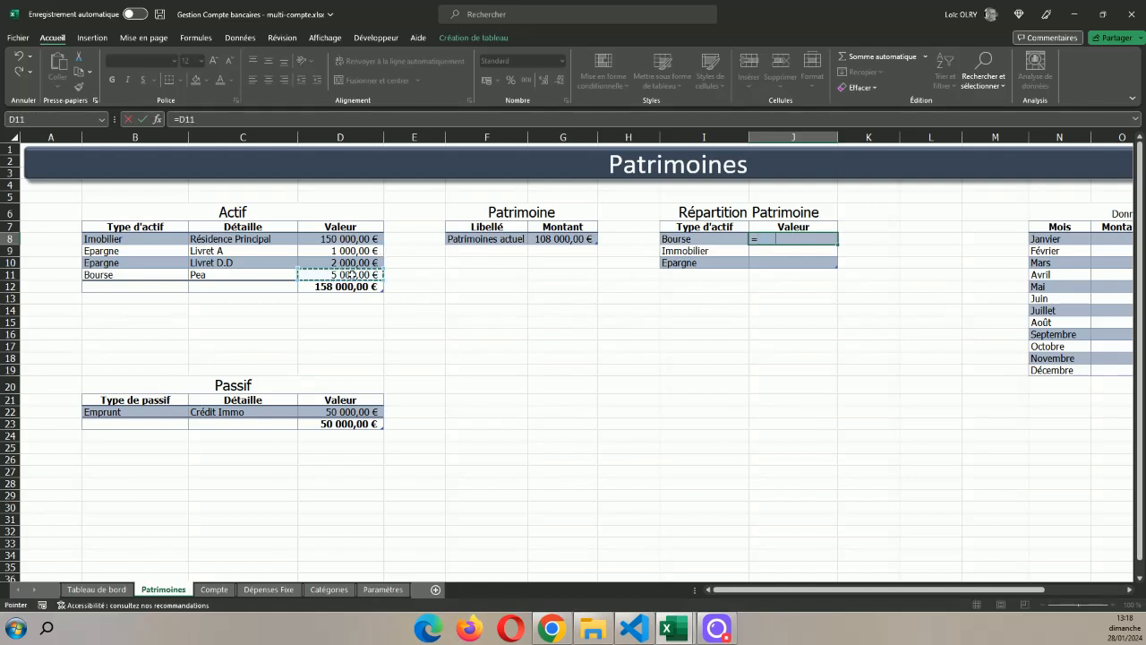
key("Return")
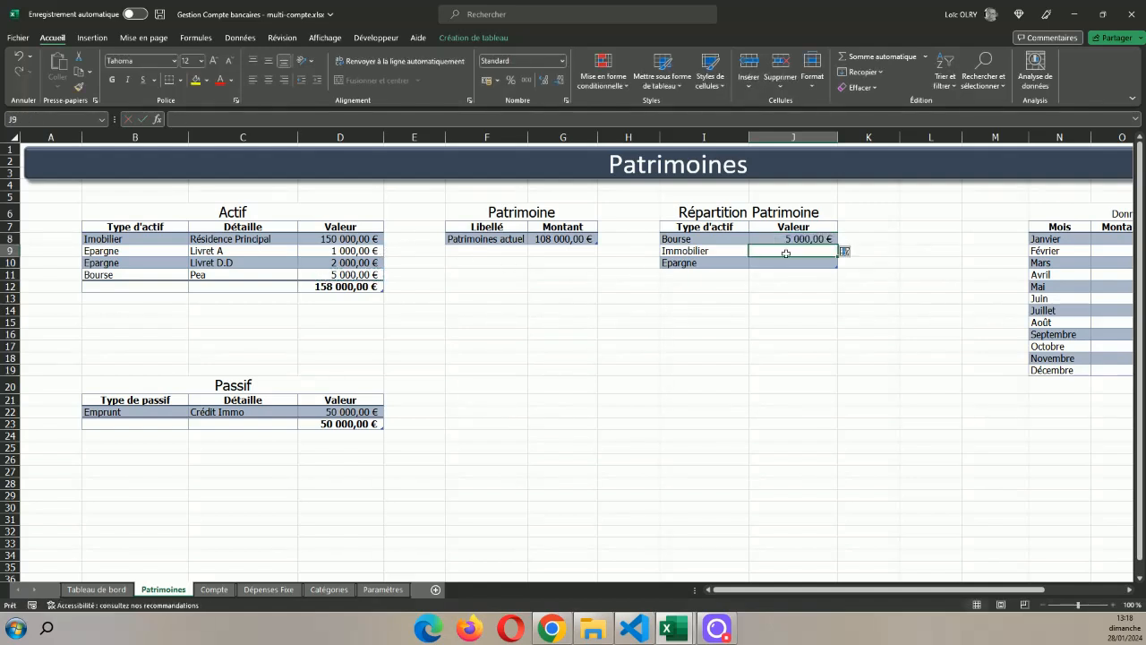
type("=")
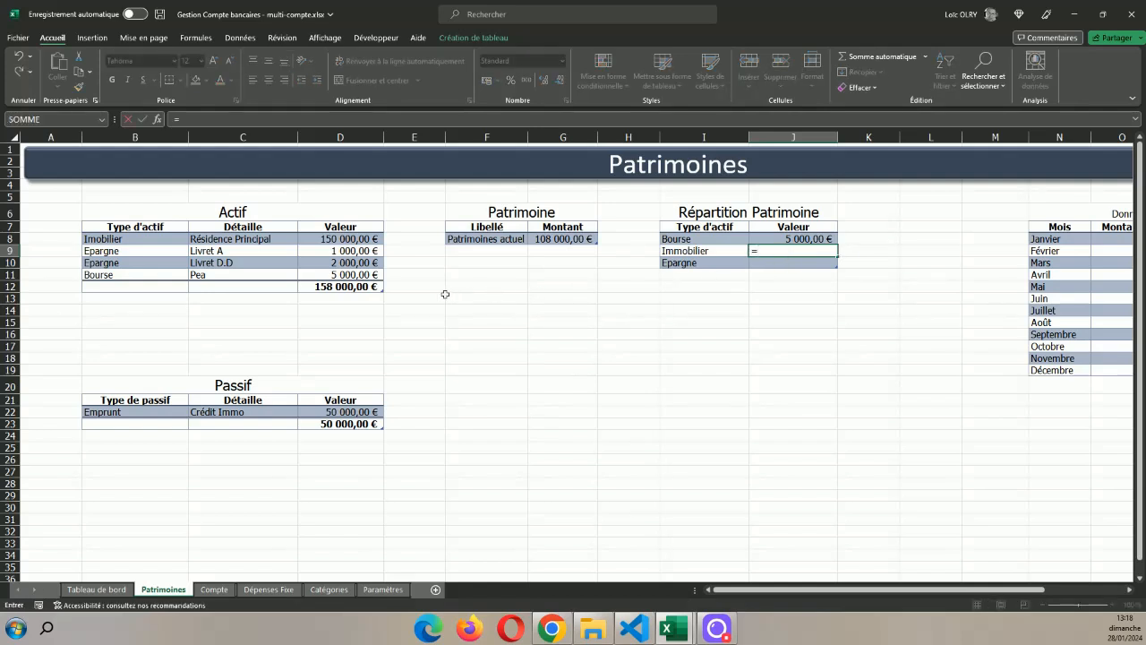
left_click(336, 239)
key("Return")
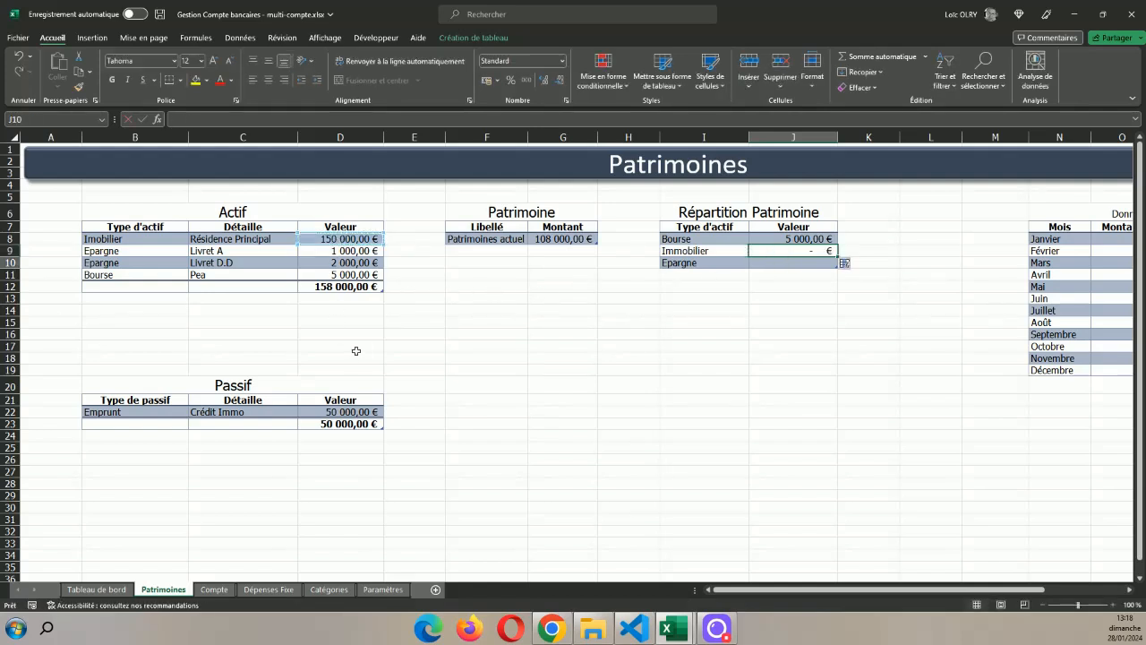
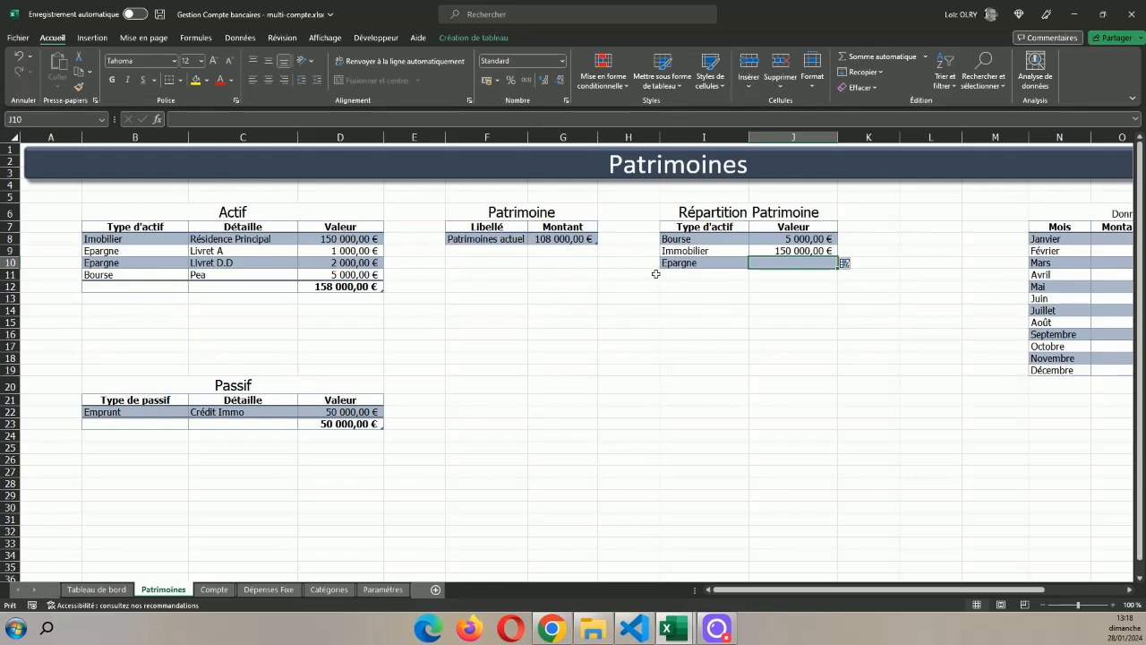
- Try to link the Epargne value in J10 directly to the range D9:D10
type("=")
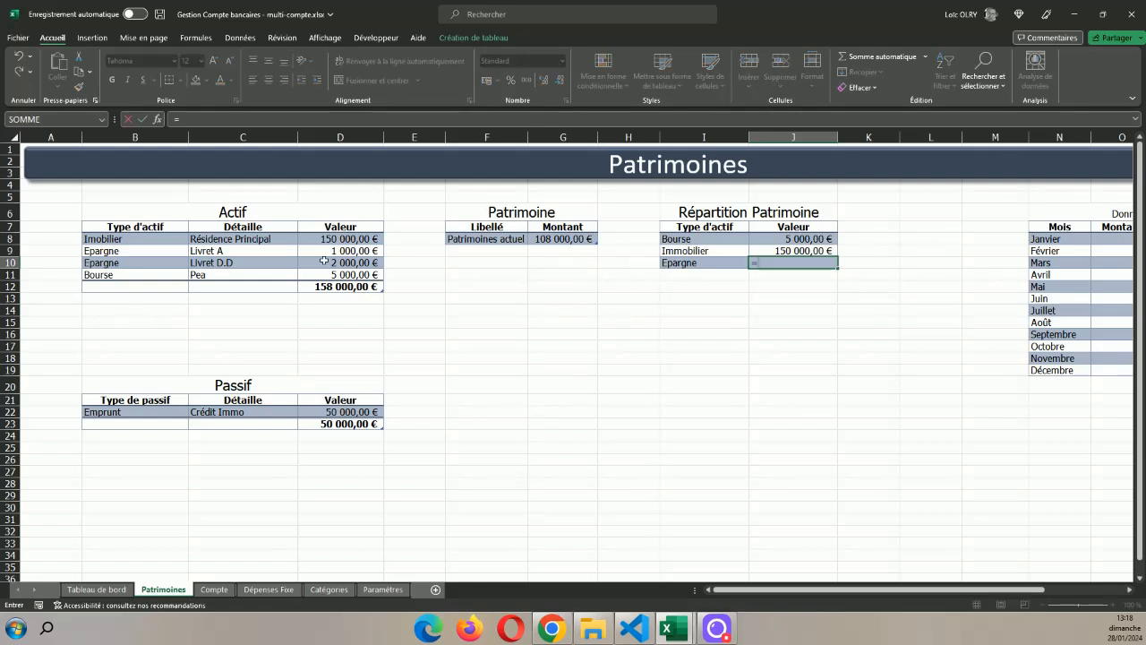
left_click_drag(327, 253, 328, 264)
key("Return")
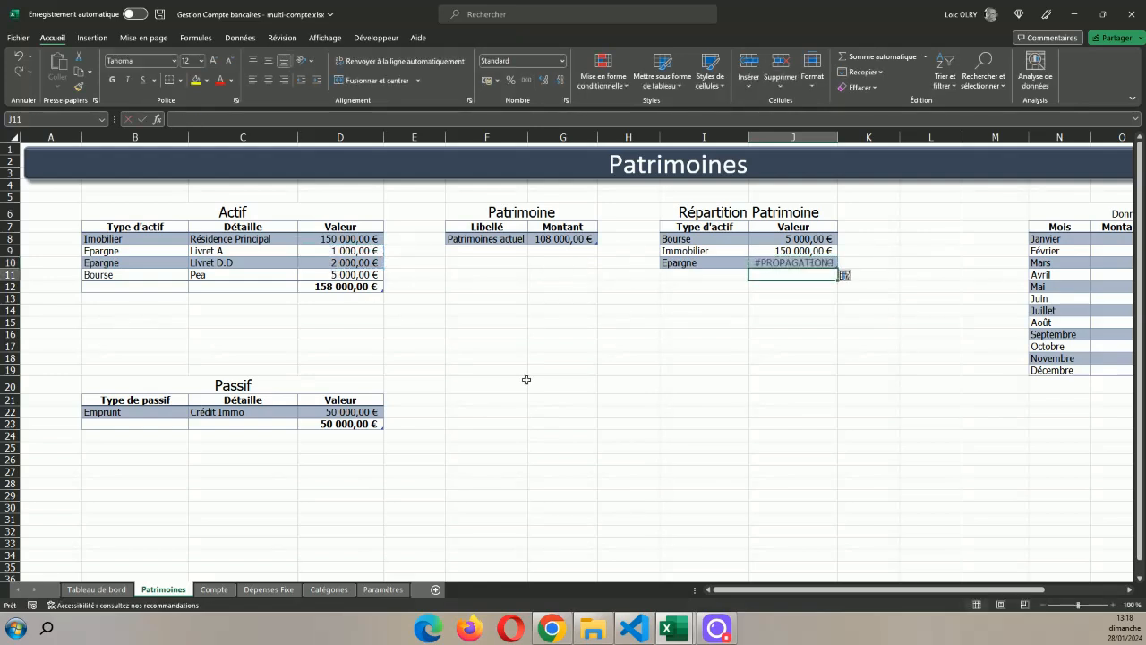
- Replace the Epargne formula in J10 with a SOMME of D9:D10
double_click(783, 262)
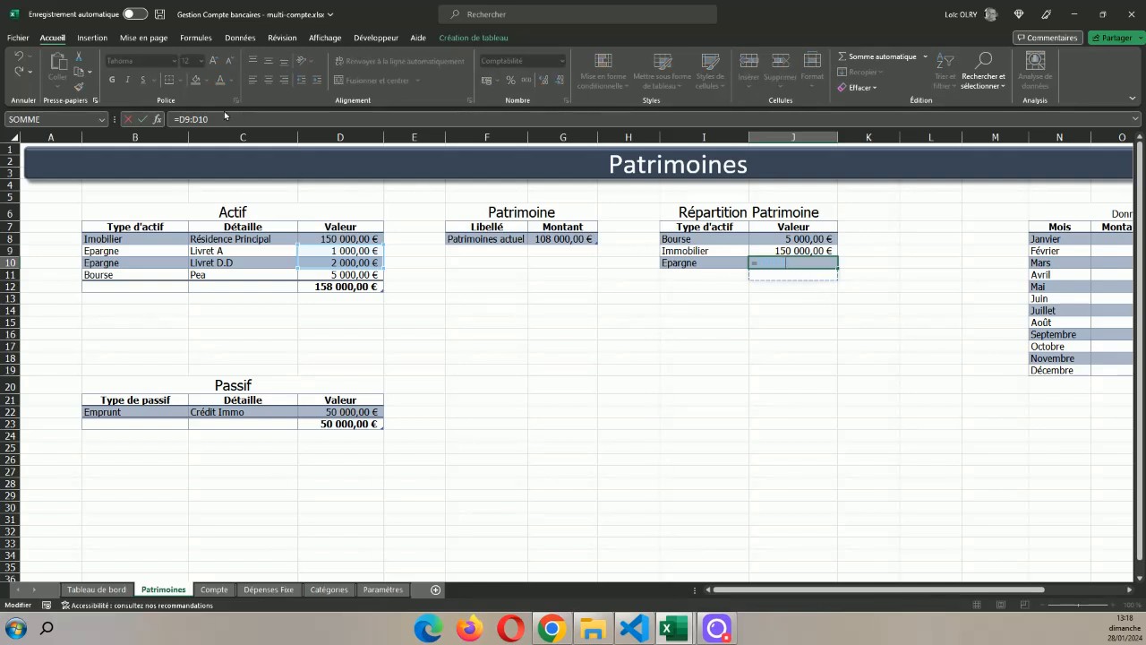
left_click_drag(219, 116, 171, 118)
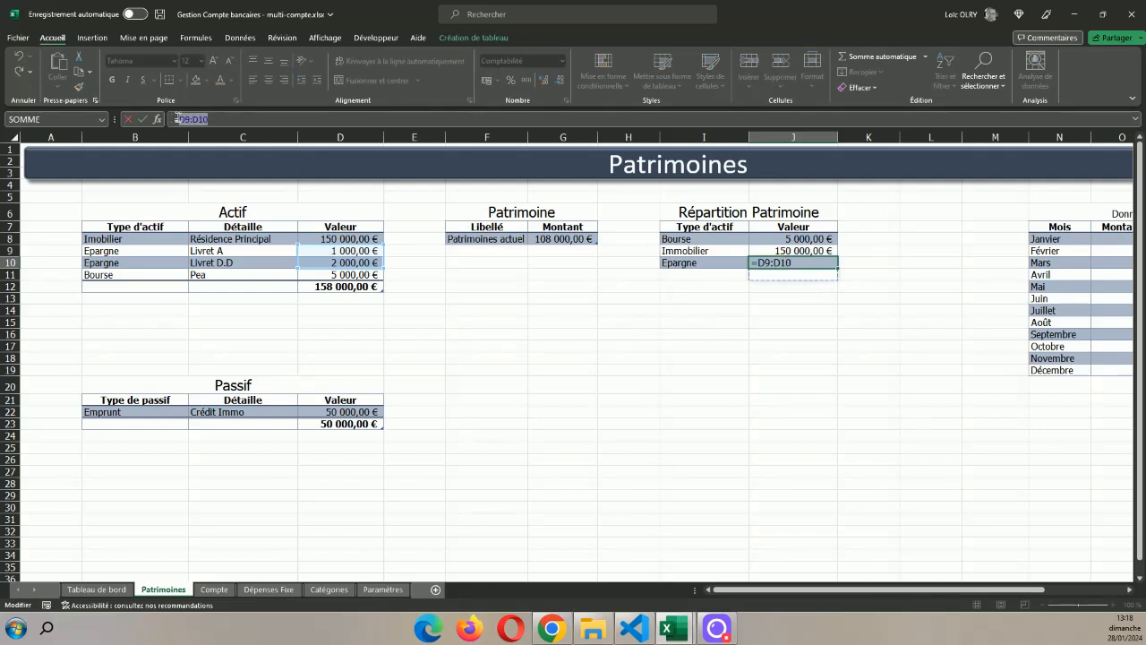
type("somme")
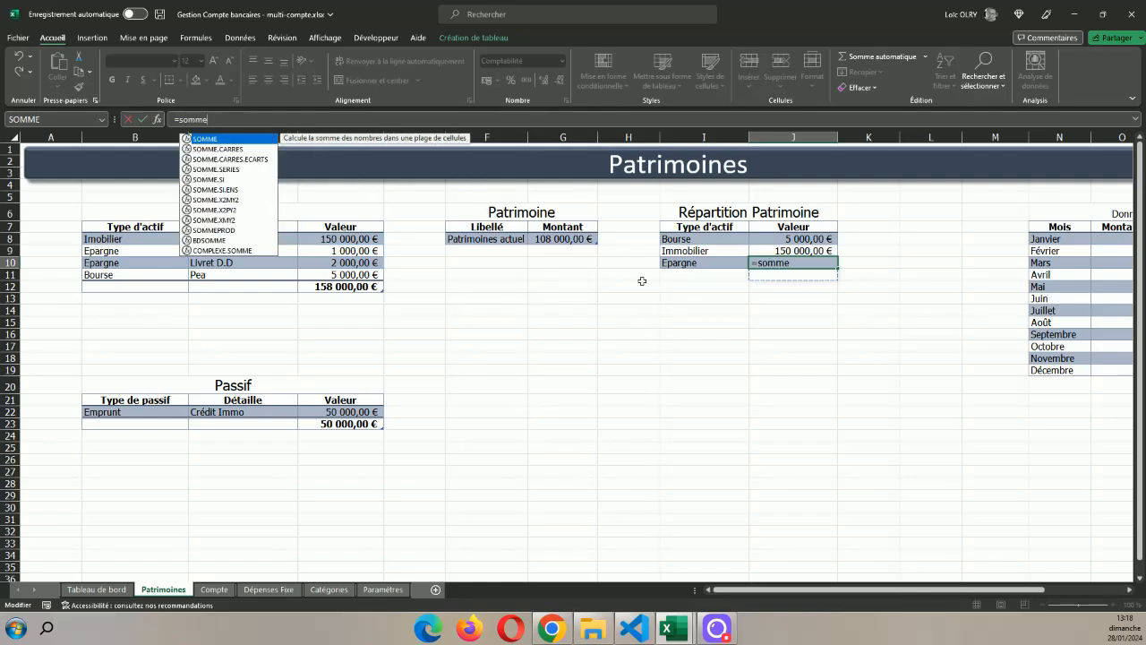
type("(")
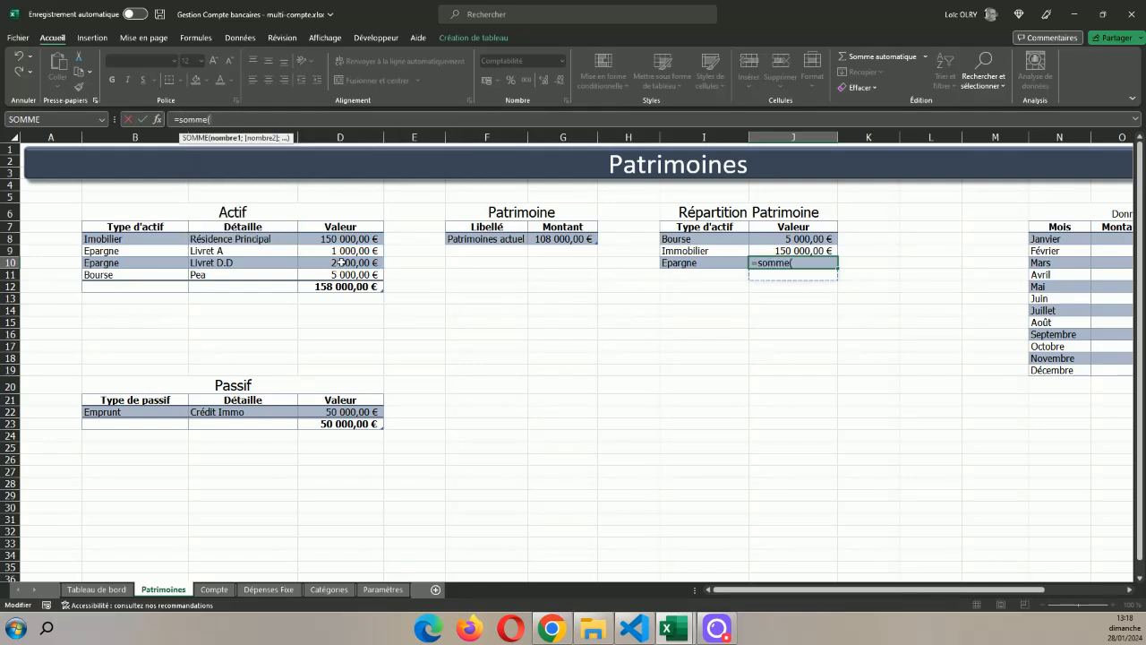
left_click_drag(345, 250, 344, 265)
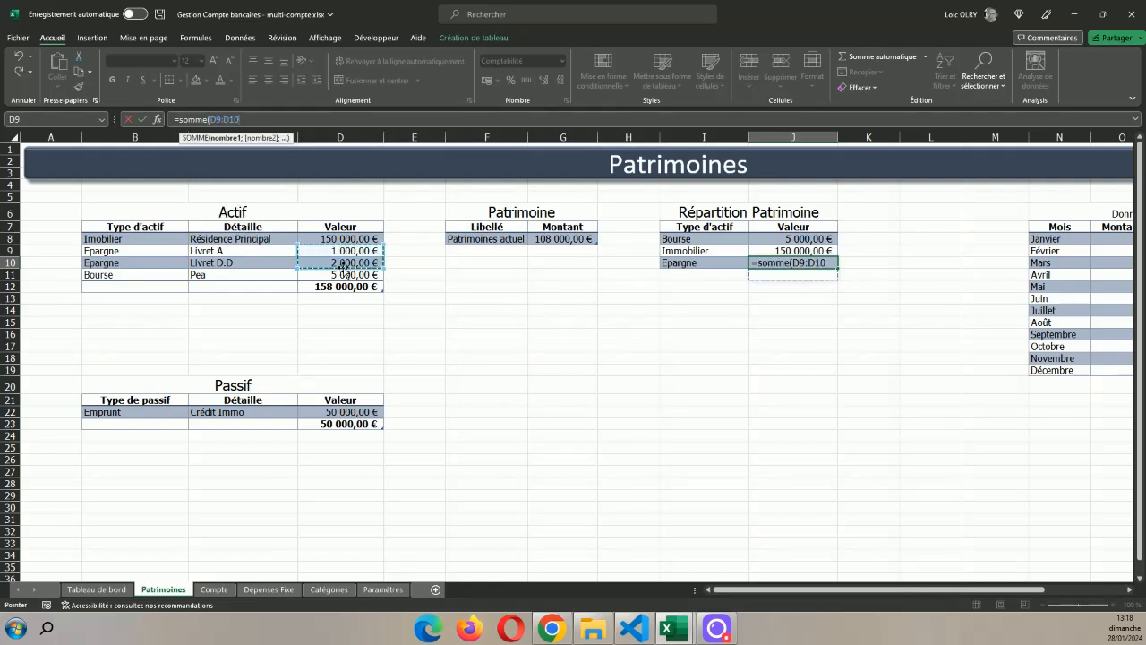
key("Return")
left_click_drag(639, 338, 640, 342)
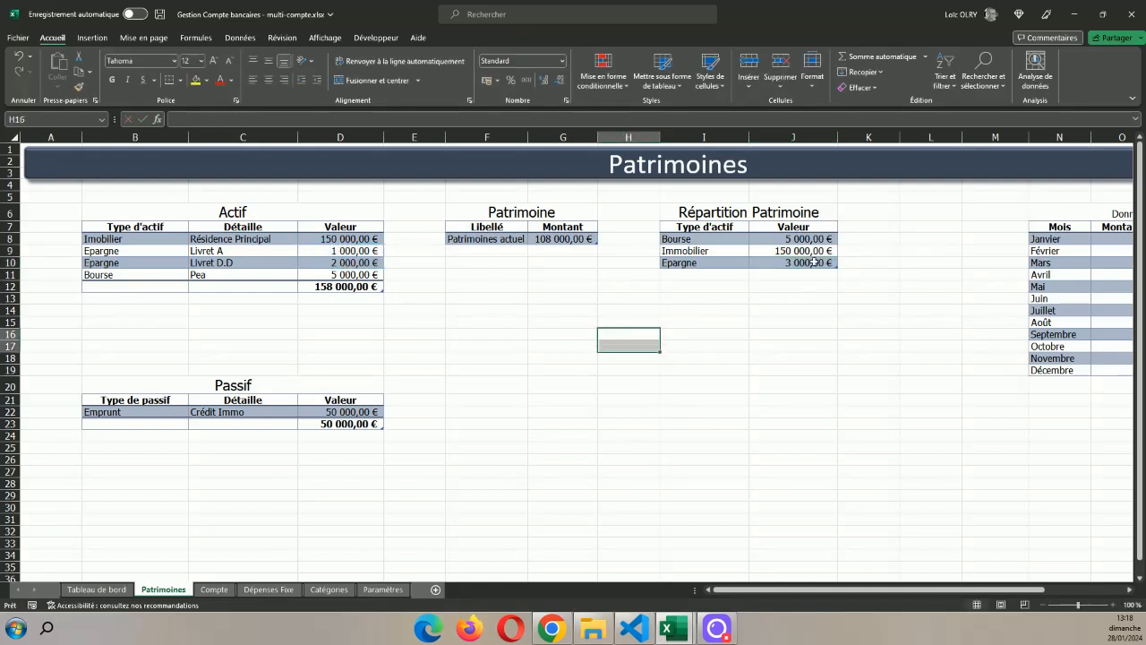
left_click(804, 287)
left_click(803, 370)
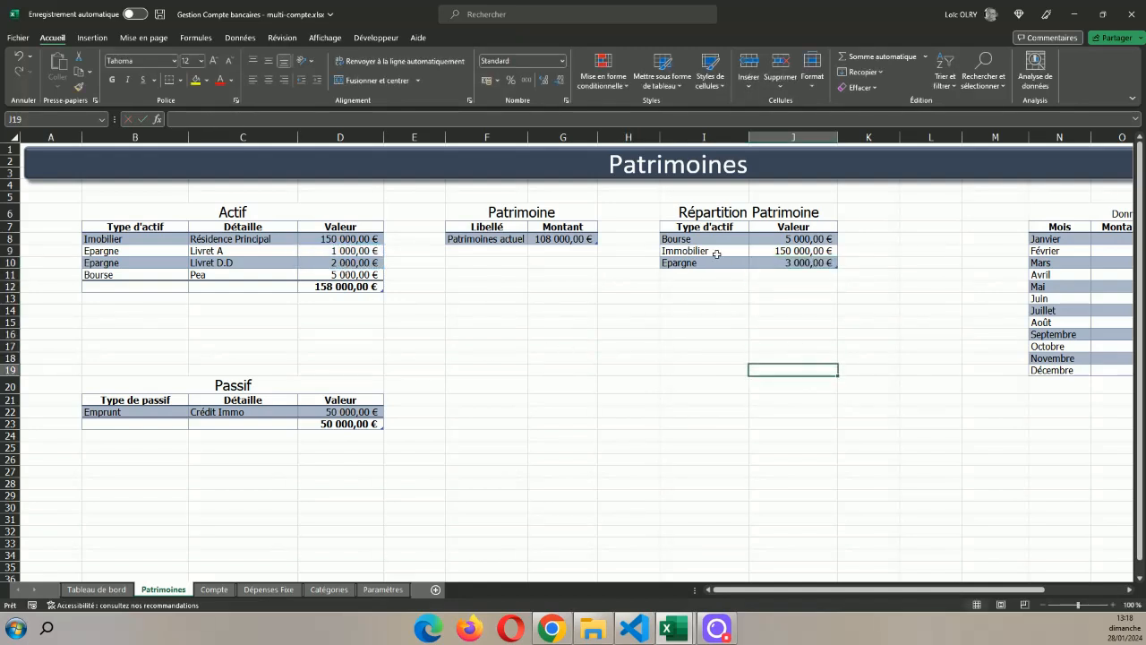
- Insert a 3-D pie chart (Secteurs) from the Répartition Patrimoine data in I8:J10
left_click_drag(698, 236, 806, 264)
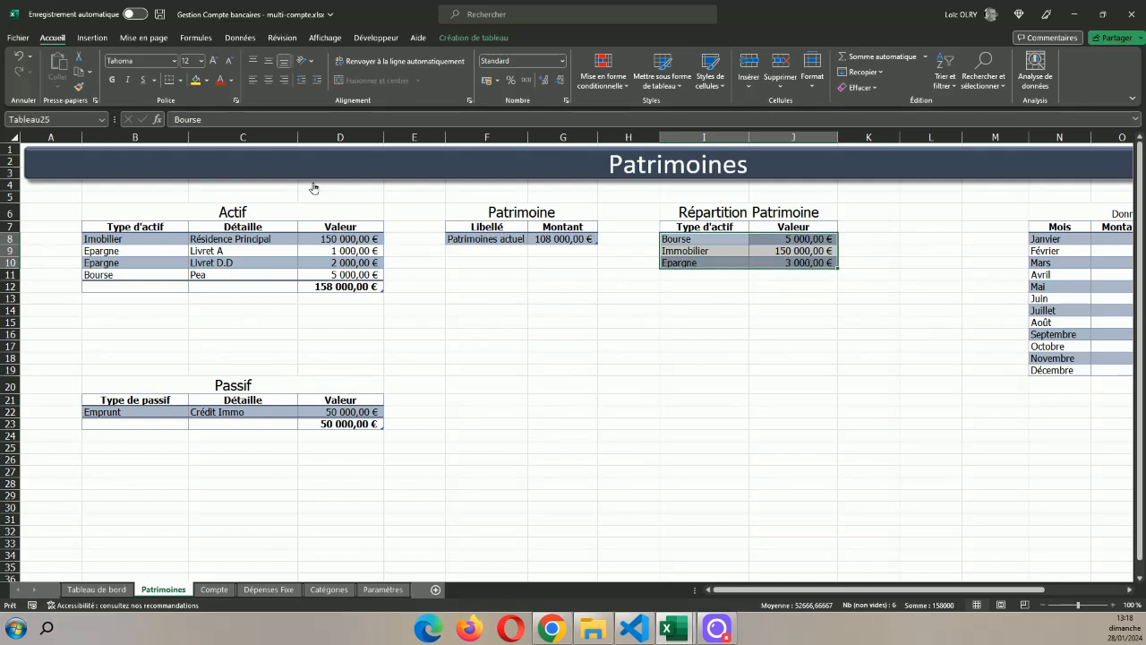
left_click(93, 38)
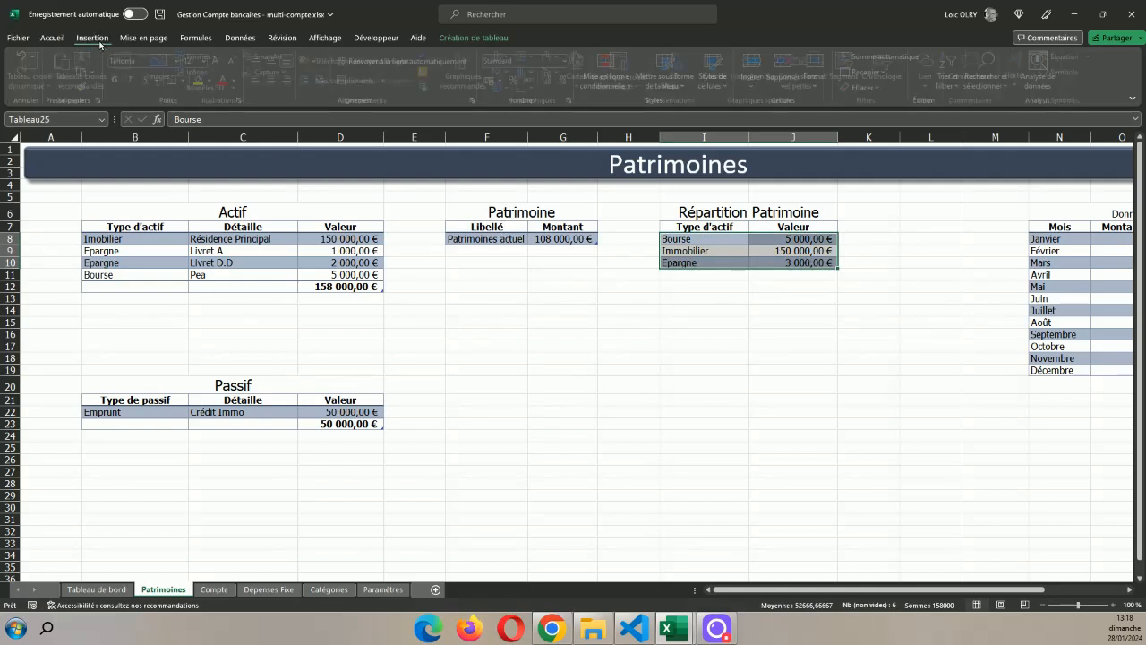
left_click(472, 69)
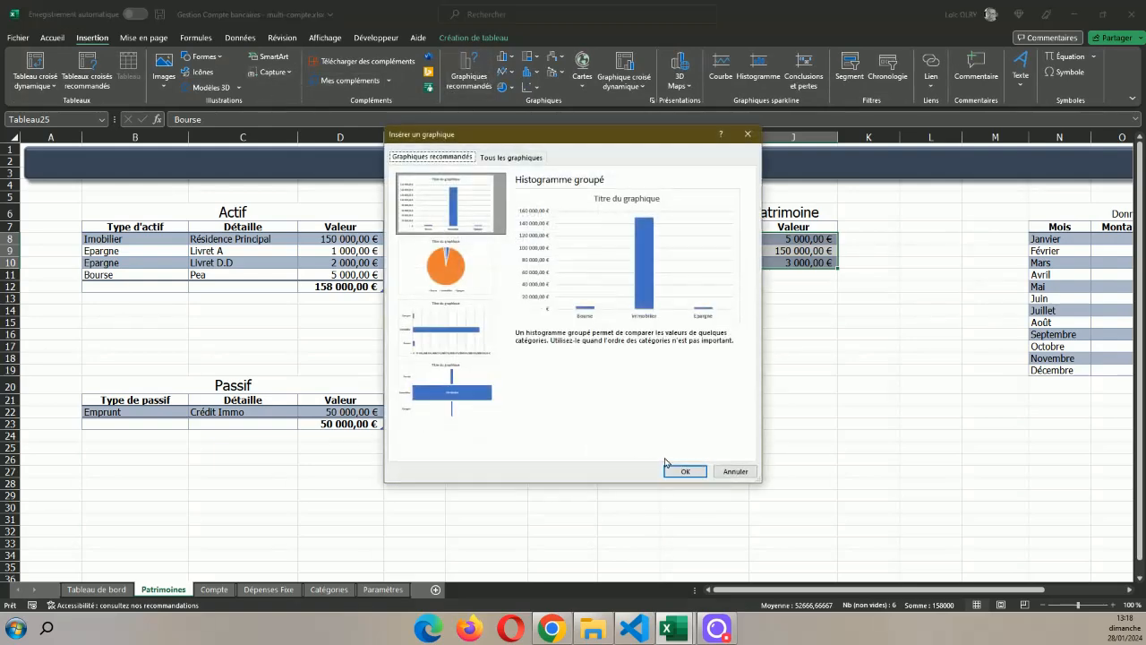
left_click(452, 274)
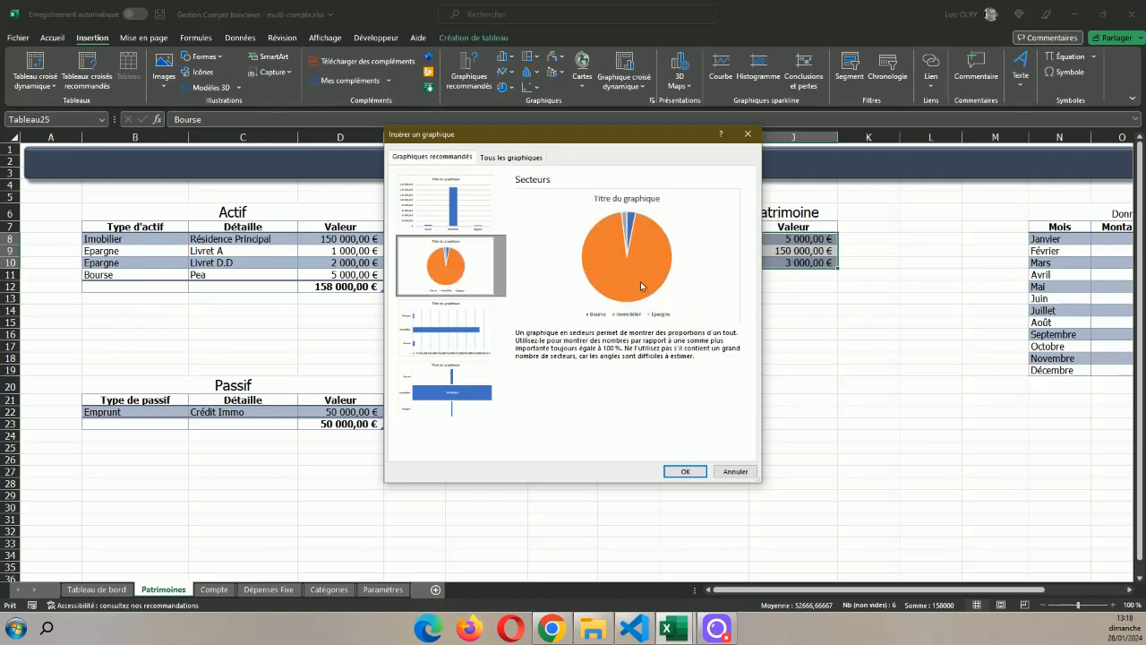
left_click(506, 157)
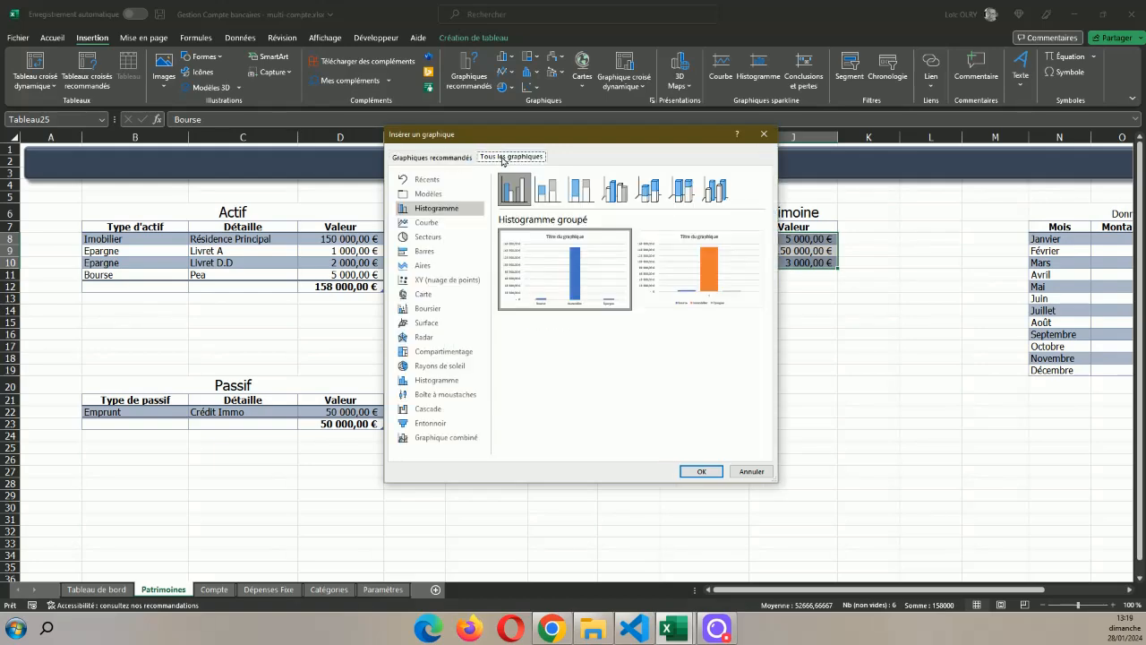
left_click(438, 238)
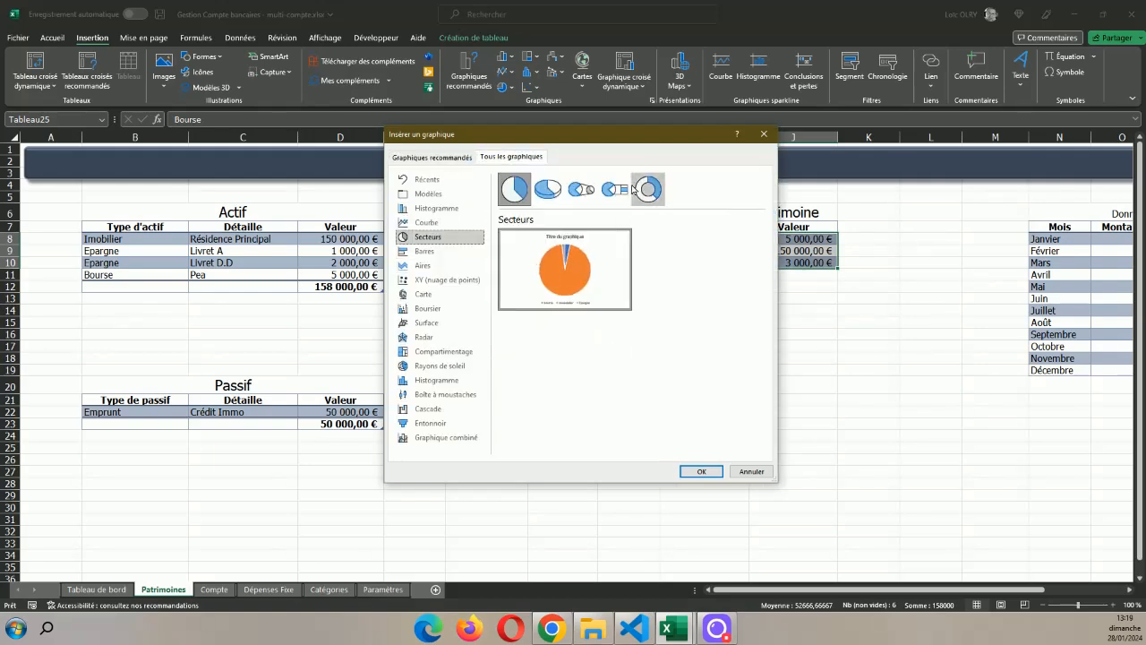
left_click(548, 190)
left_click(712, 471)
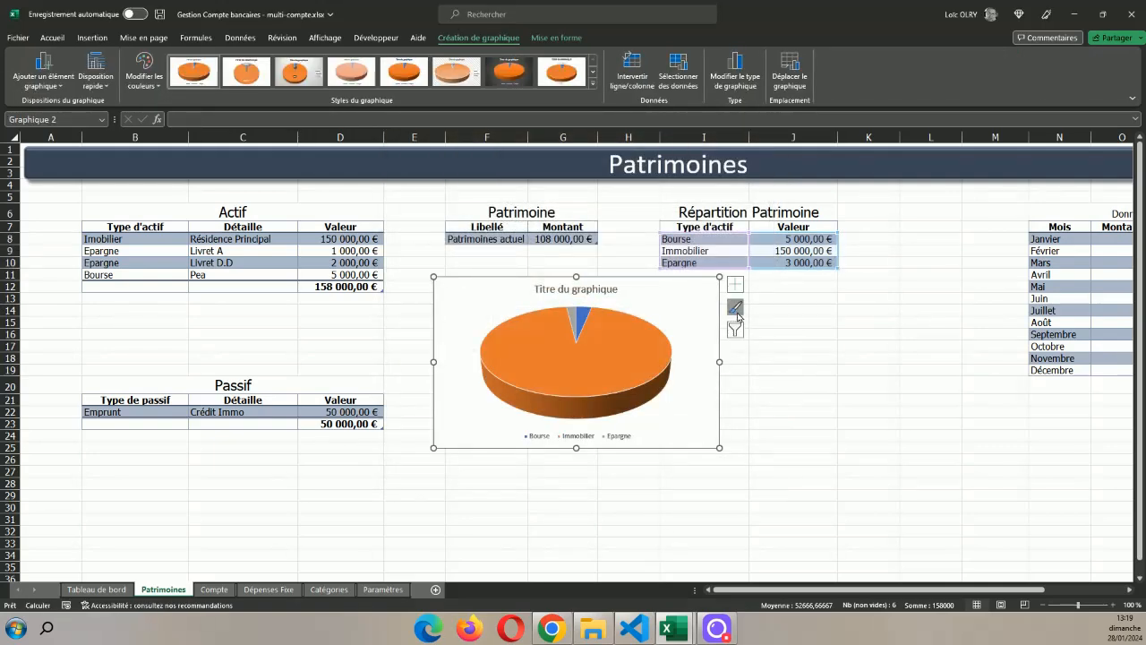
- Apply chart Style 9 to the pie chart
left_click(737, 308)
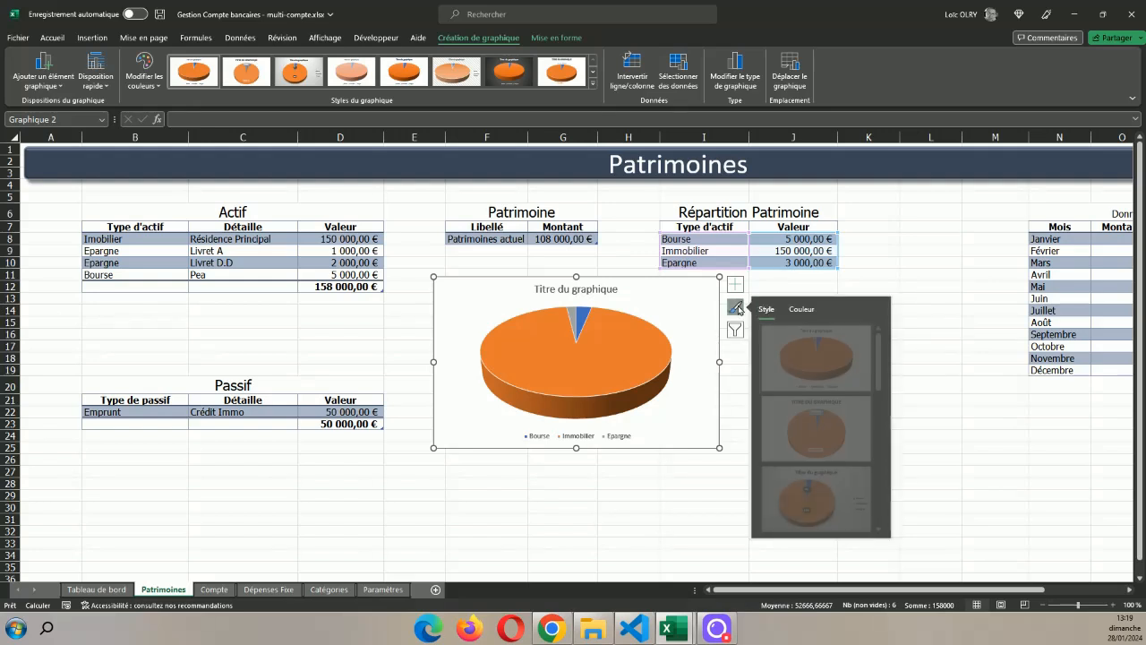
scroll(842, 450, "down", 3)
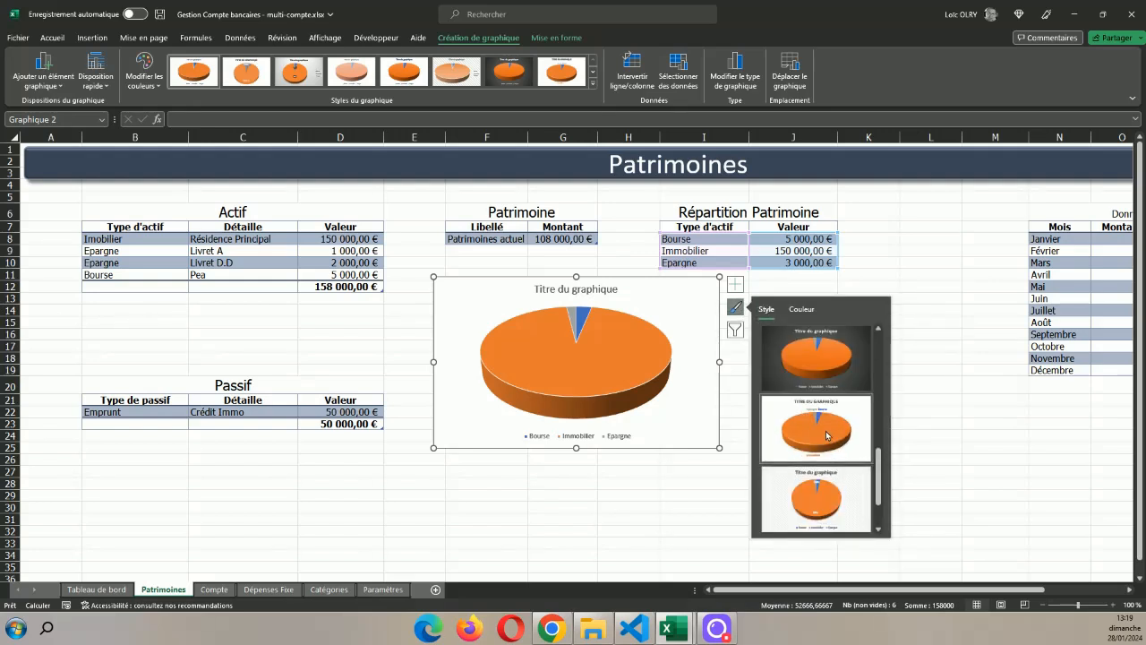
scroll(840, 456, "down", 1)
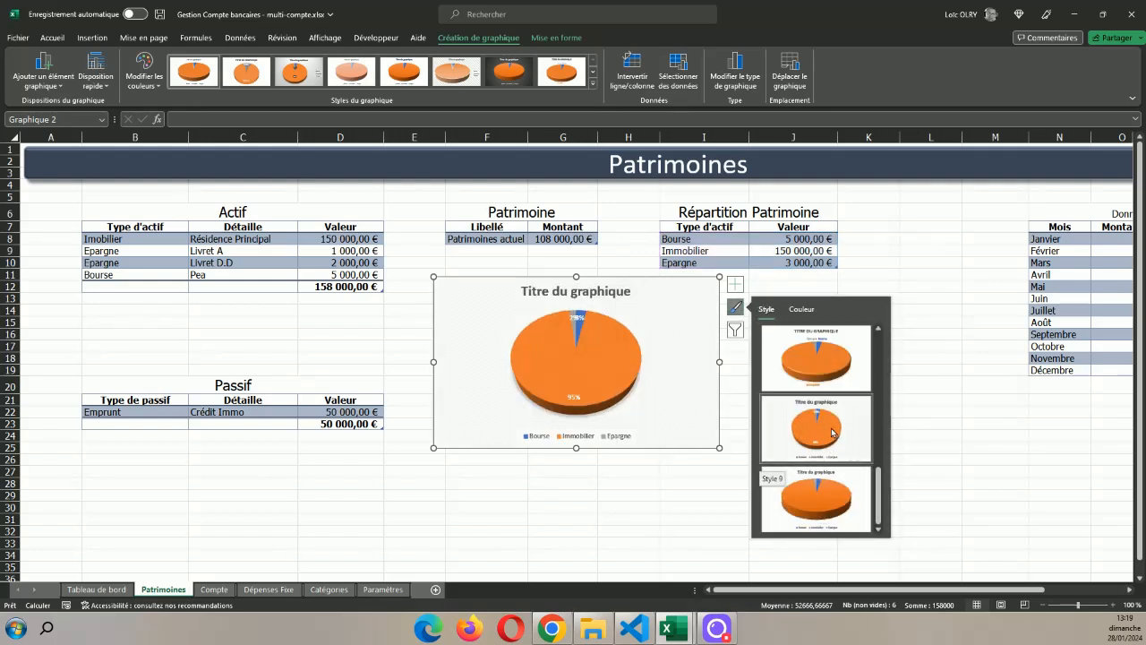
left_click(652, 507)
- Enlarge the pie chart to reach about row 33 and the start of column K, and delete its legend
left_click(696, 450)
left_click_drag(720, 449, 791, 517)
scroll(904, 455, "down", 2)
left_click(734, 383)
left_click_drag(788, 441, 847, 478)
left_click(627, 466)
key("Delete")
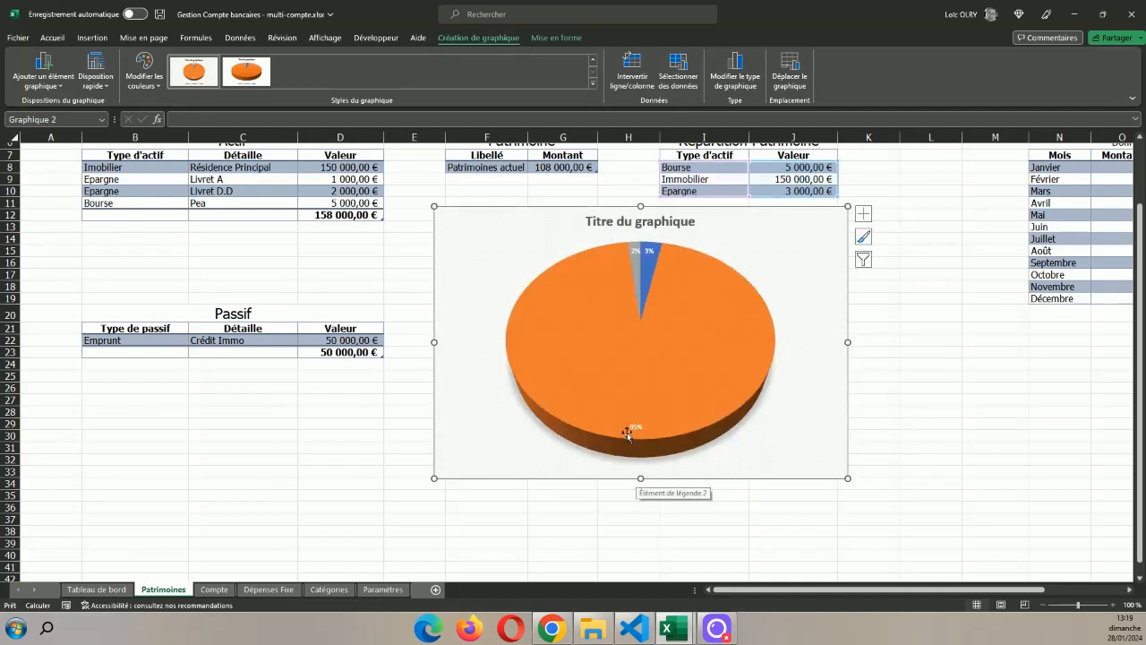
- Set the pie chart's data labels to include the category name, with the (Nouvelle ligne) separator and the Bord extérieur position
left_click(640, 428)
double_click(640, 428)
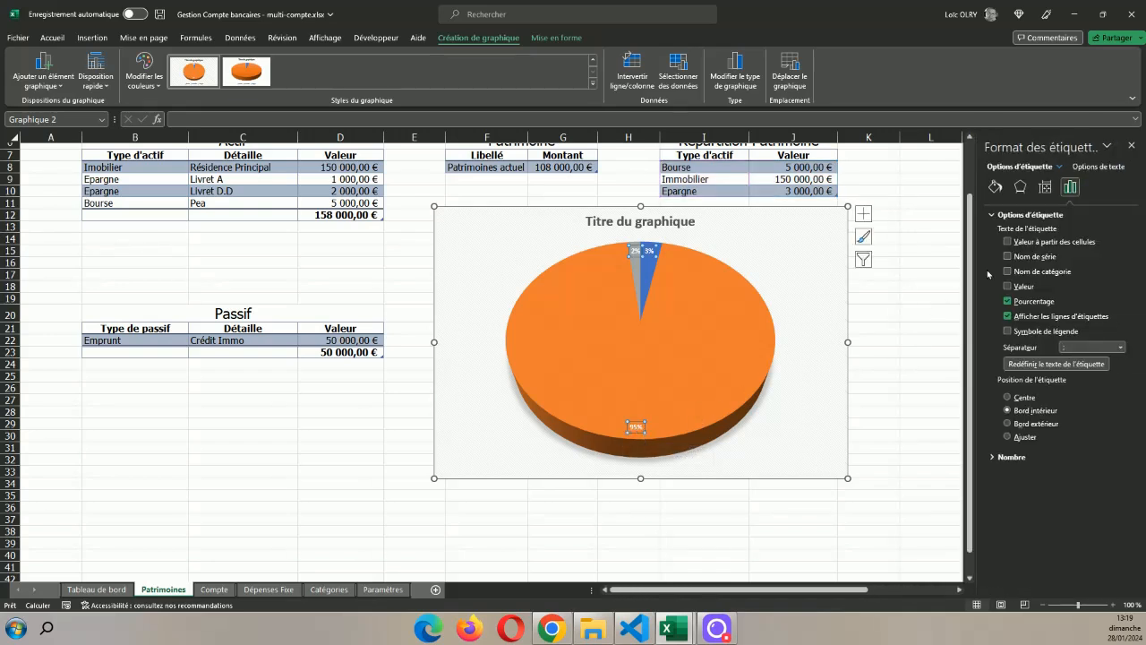
left_click(1040, 269)
left_click(1120, 347)
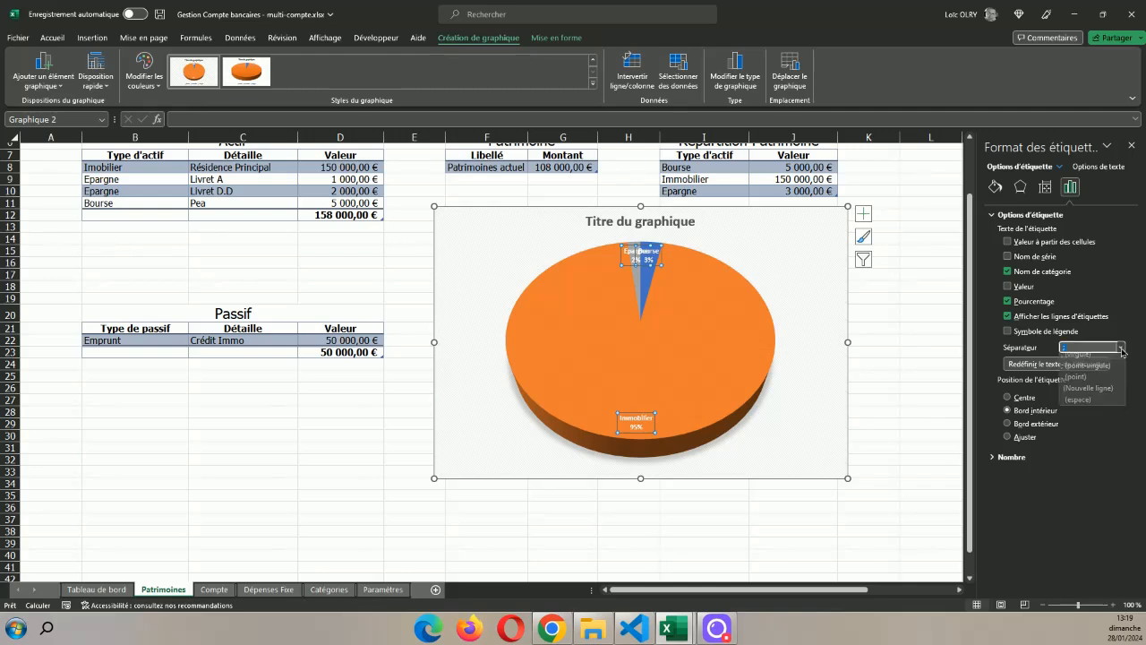
left_click(1090, 394)
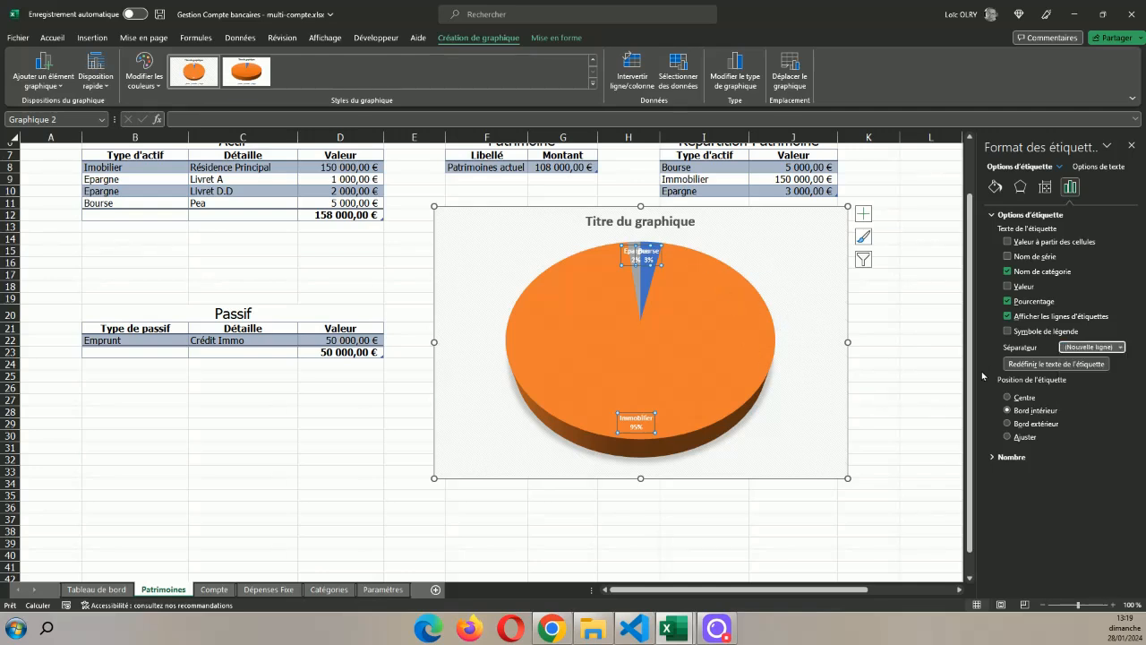
left_click(1013, 424)
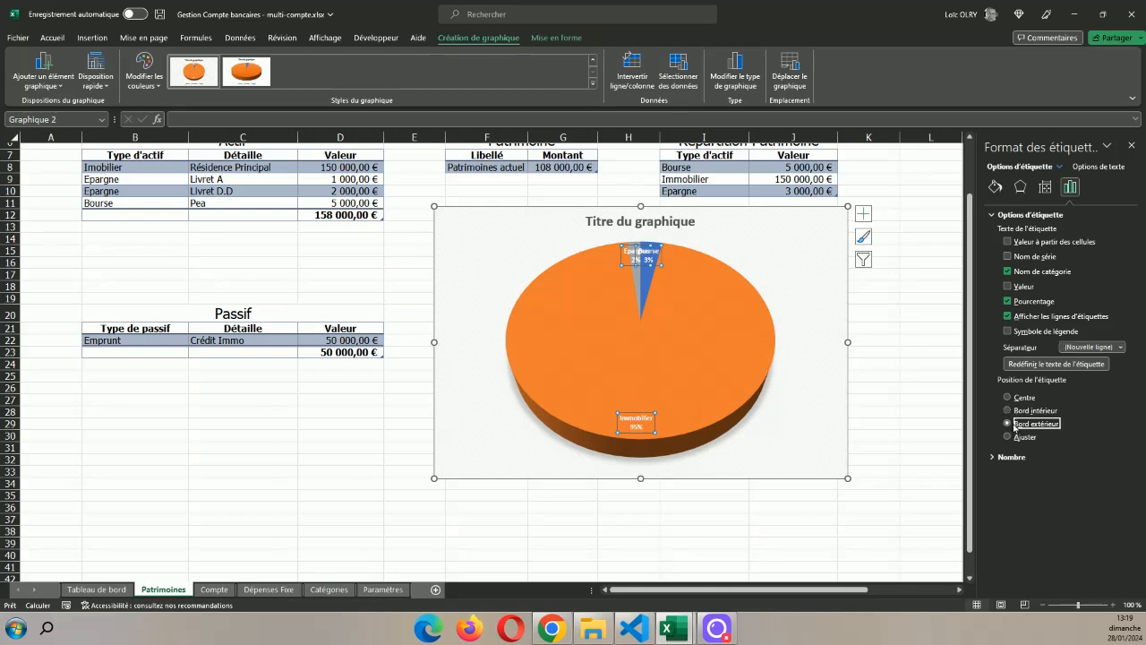
- Make the pie chart's data label text black and enlarge it to 14 pt
left_click(51, 38)
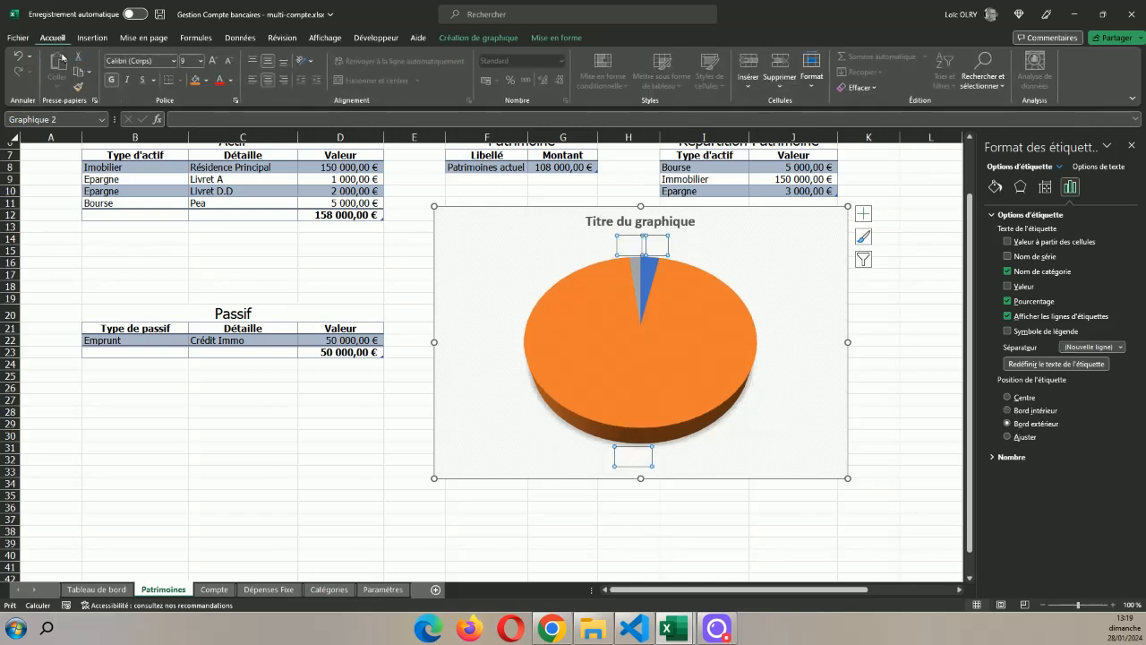
left_click(231, 80)
left_click(230, 97)
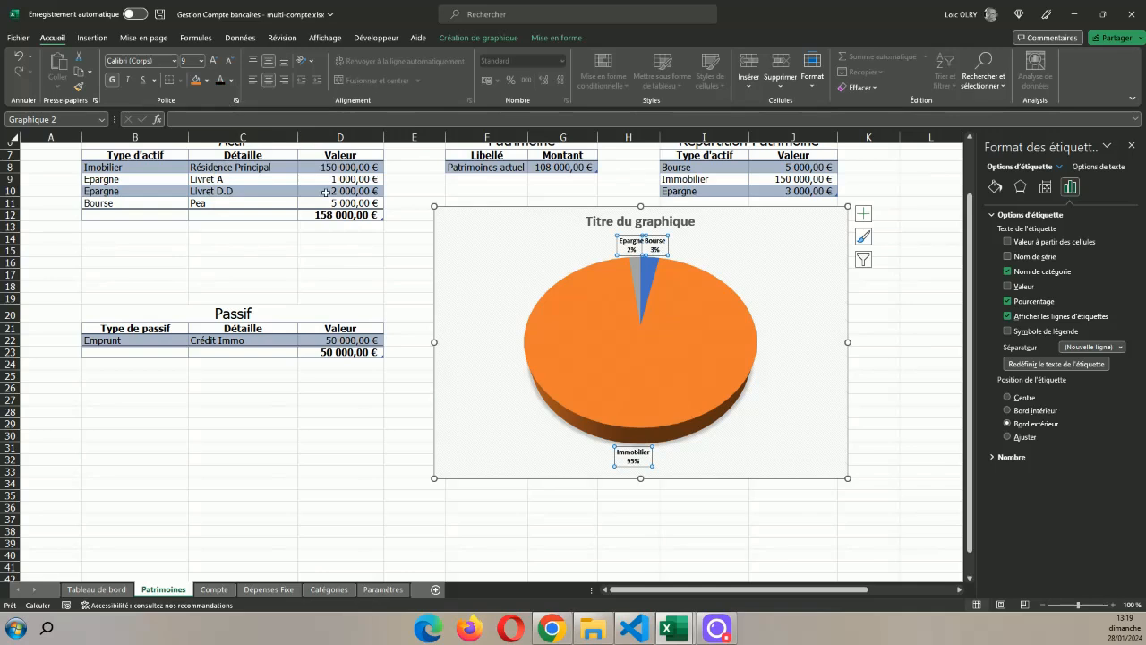
left_click(214, 60)
left_click(214, 60)
left_click(214, 60)
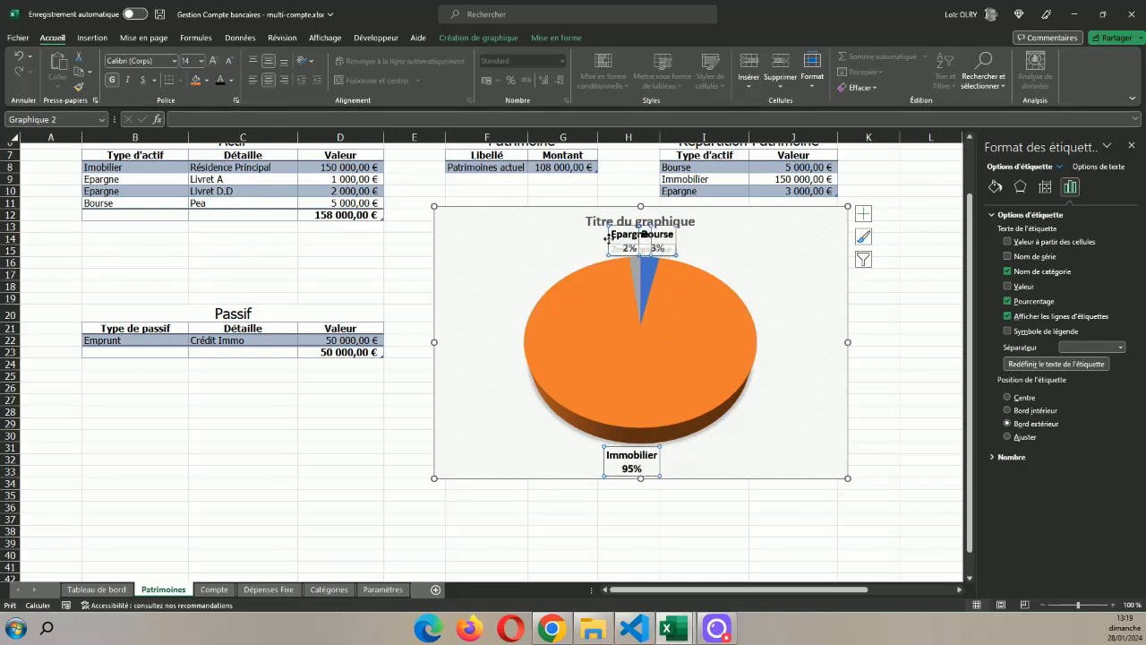
- Pull the overlapping Epargne and Bourse labels apart to opposite sides above their slices, leaving leader lines to the pie
left_click(610, 240)
left_click_drag(616, 255, 556, 254)
left_click(673, 250)
left_click_drag(677, 248, 749, 253)
- Copy the heading text "Répartition Patrimoine" from above the Type d'actif table and use it as the pie chart's title
left_click(665, 224)
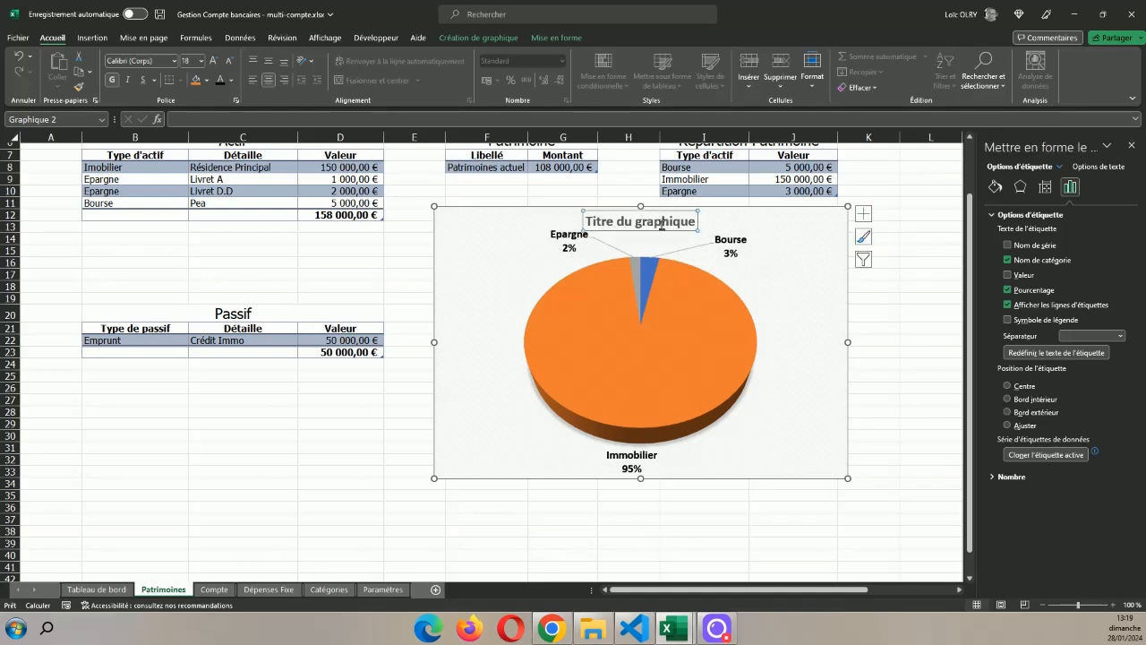
scroll(568, 198, "up", 2)
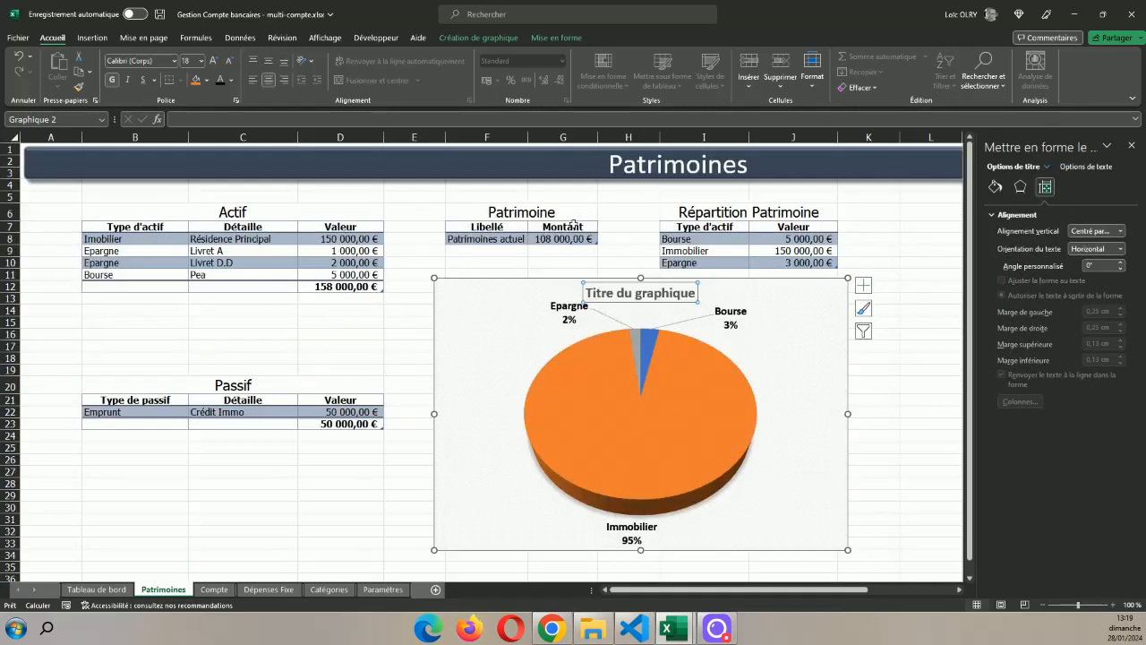
left_click(687, 212)
double_click(702, 212)
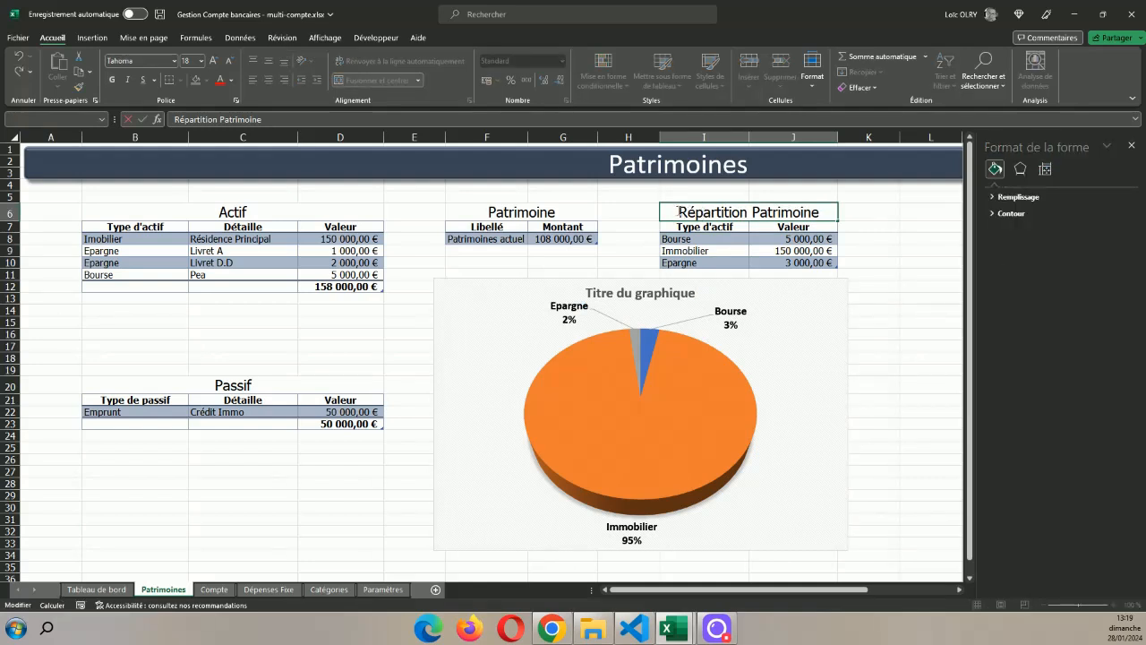
left_click_drag(677, 212, 825, 213)
key("ctrl+c")
left_click(682, 292)
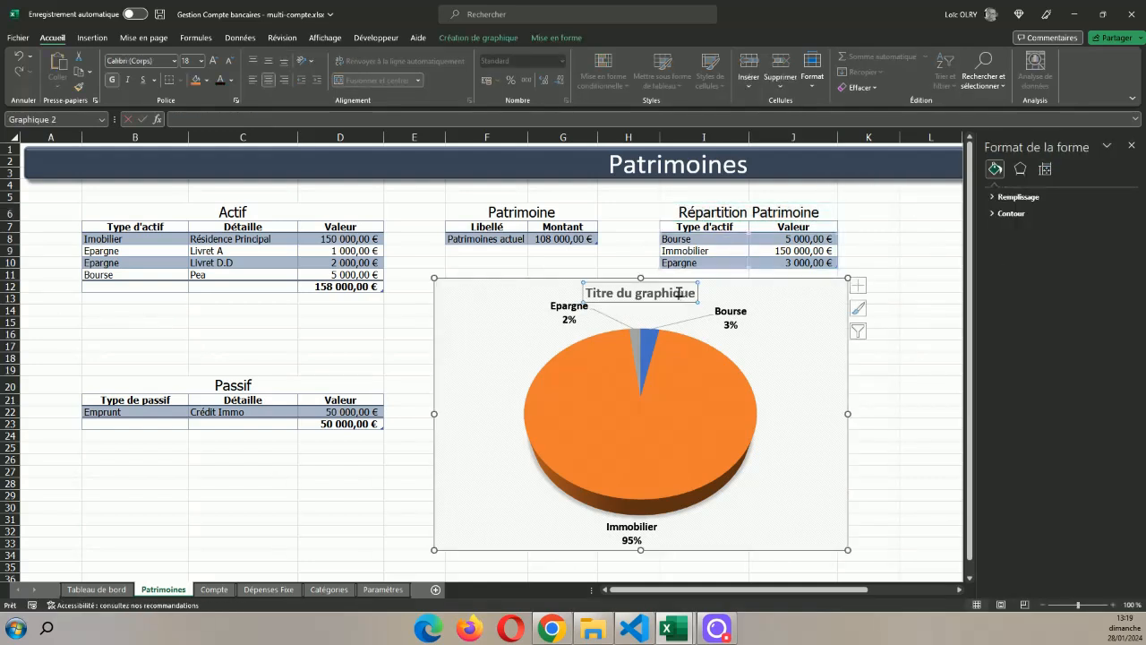
triple_click(617, 293)
key("ctrl+v")
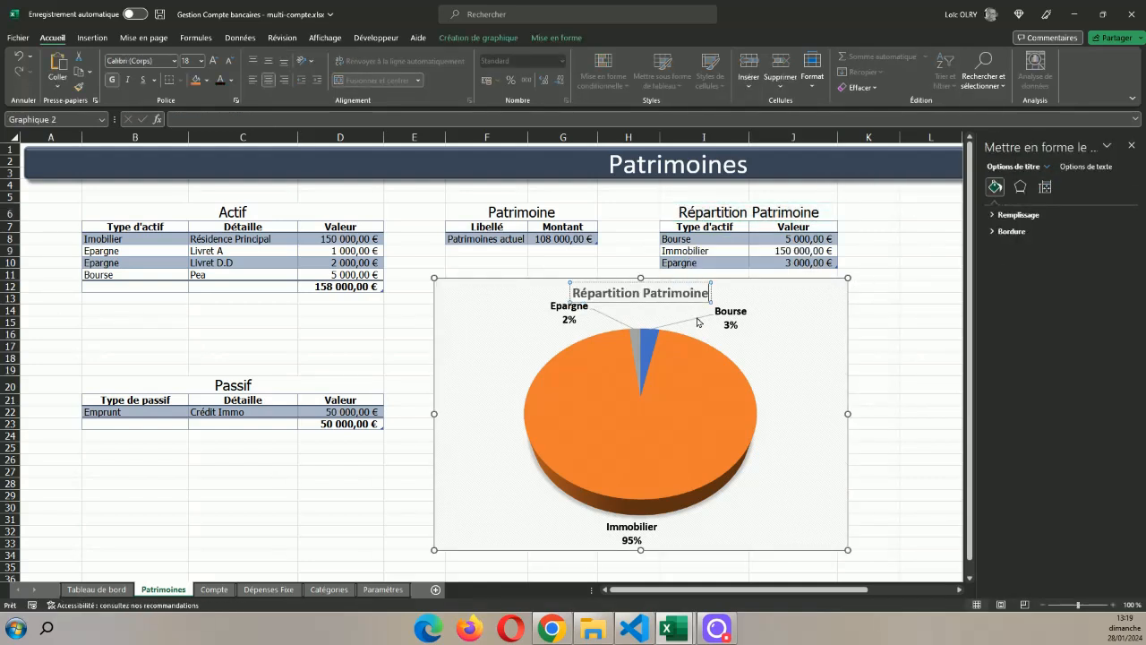
- Shrink the chart's plot area slightly and shift it down and to the right, away from the title
left_click(767, 341)
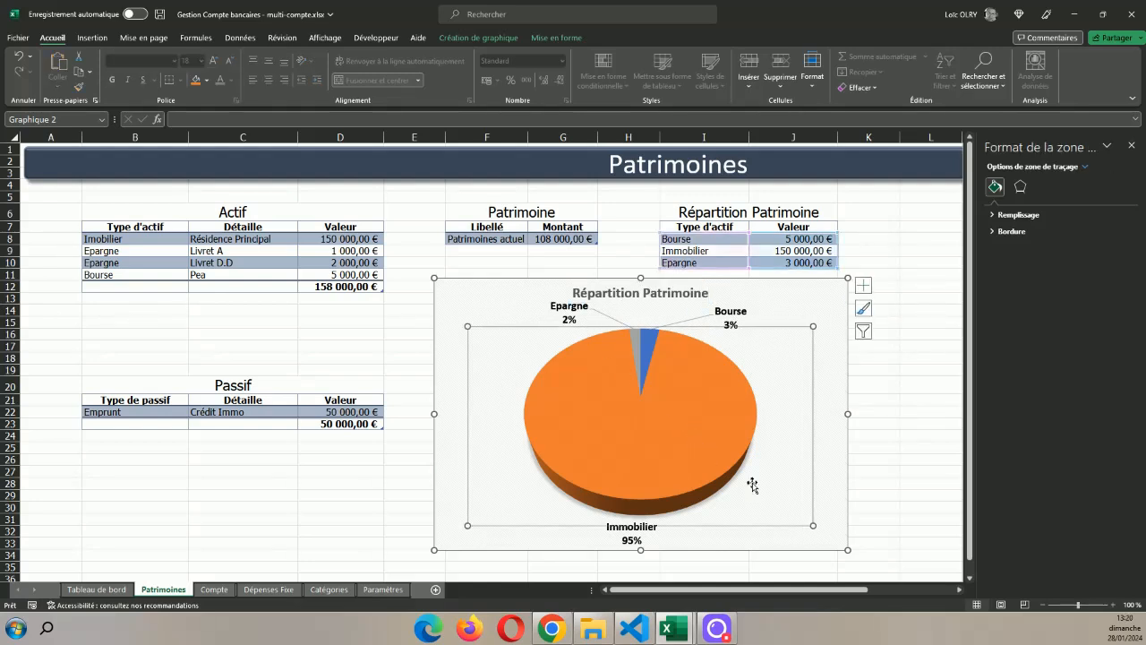
mouse_move(813, 526)
left_mouse_down()
mouse_move(791, 505)
mouse_move(794, 515)
left_mouse_up()
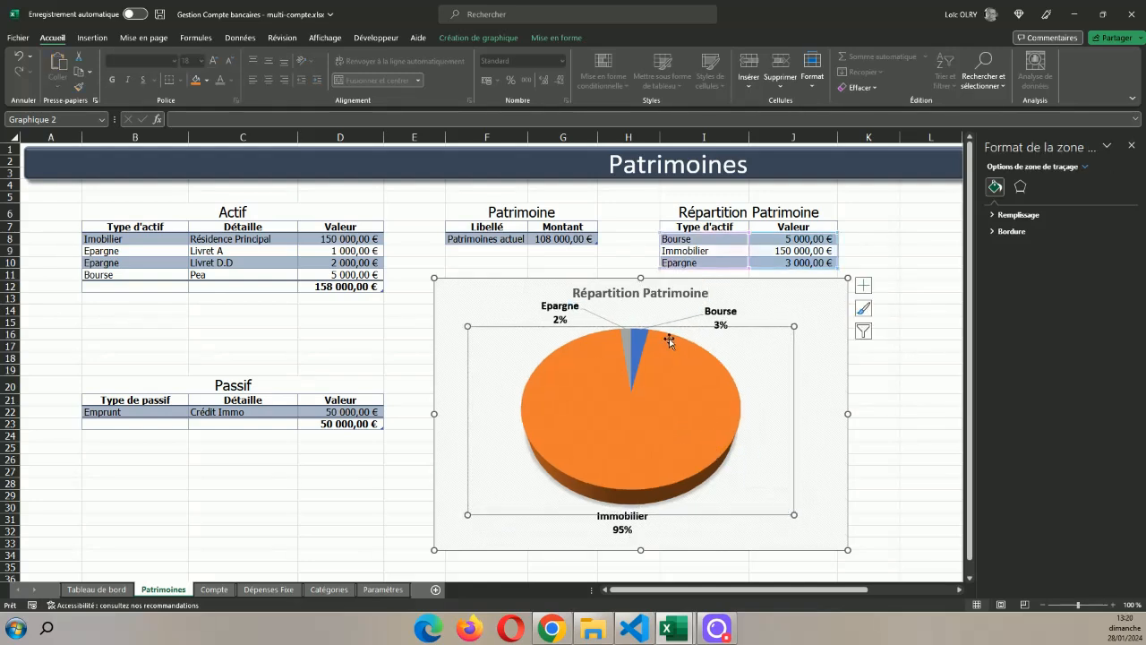
left_click_drag(659, 326, 675, 341)
- Make the chart title's text black and close the formatting pane
left_click(656, 293)
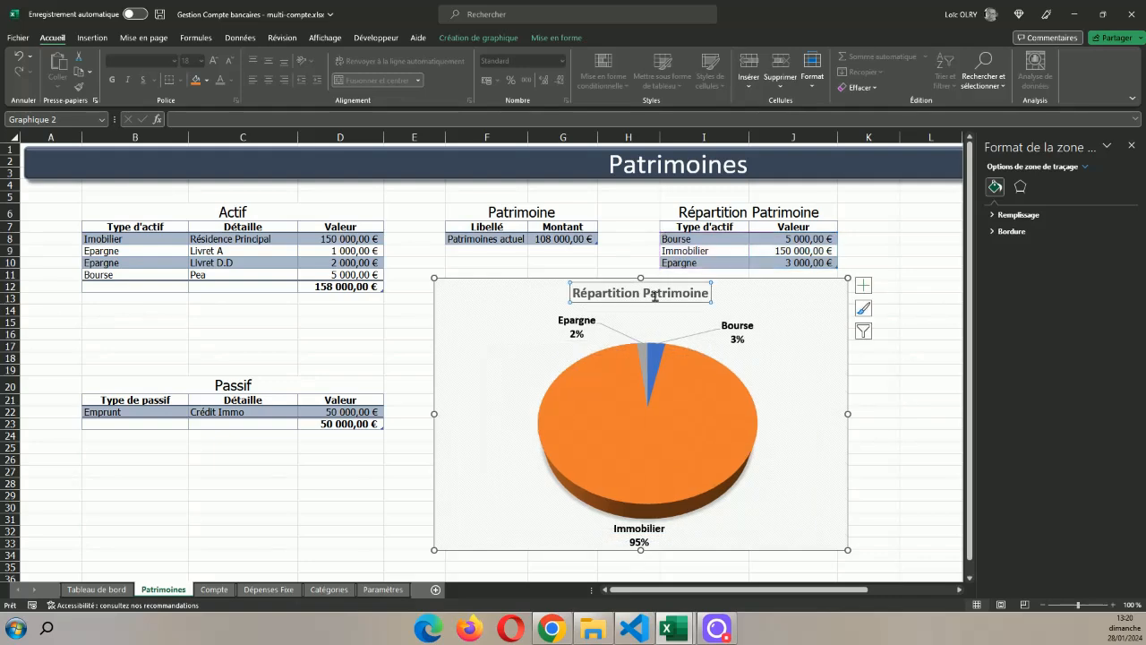
left_click(904, 383)
scroll(850, 340, "down", 1)
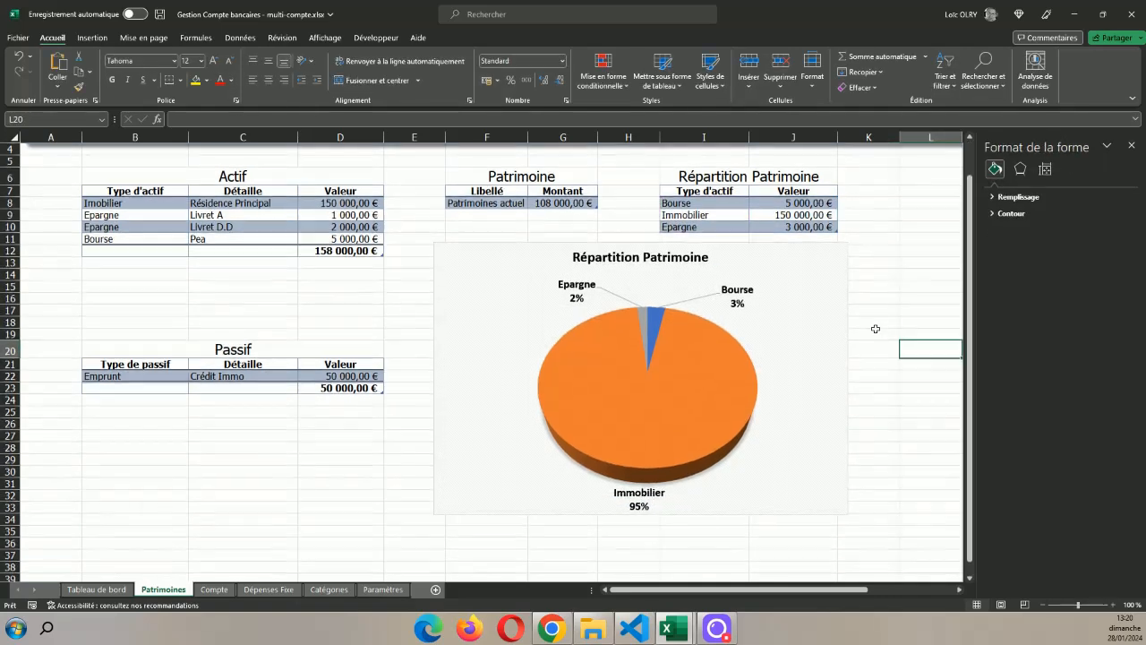
left_click(1131, 146)
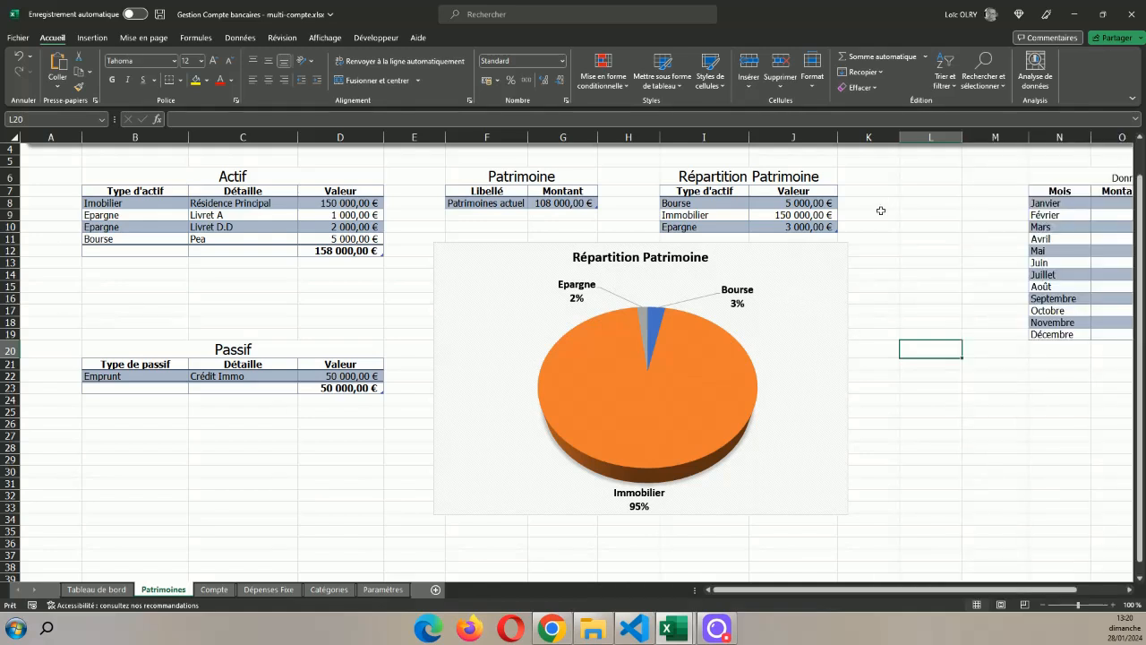
- Delete the empty columns L and M between the pie chart and the Données graphique table
left_click_drag(930, 136, 1004, 133)
right_click(1004, 133)
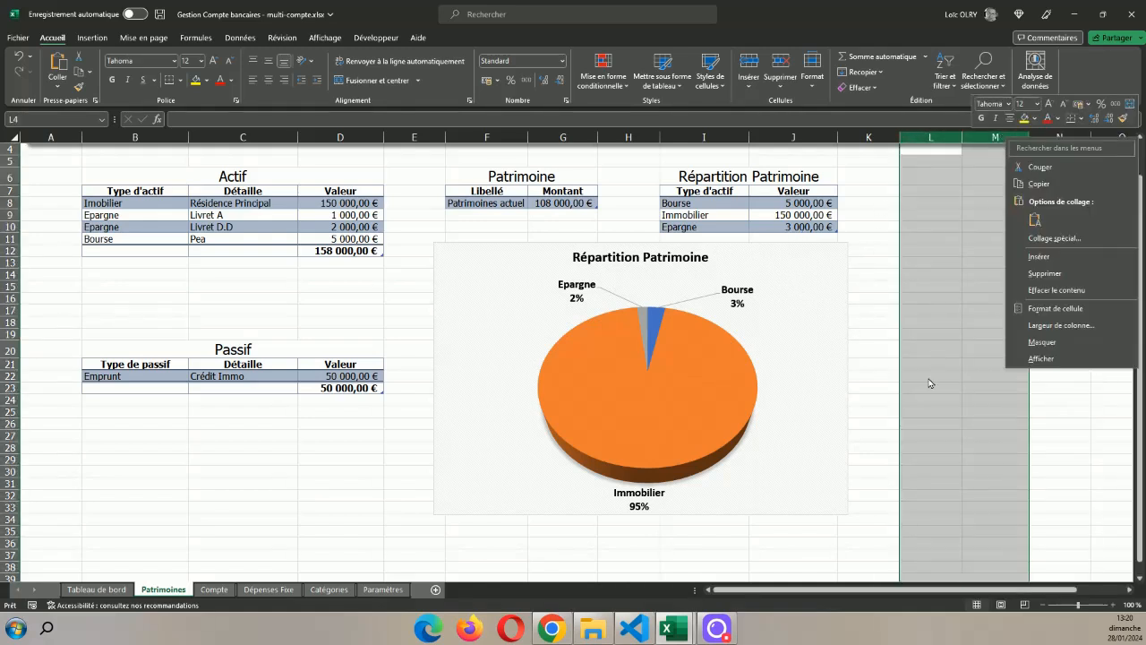
left_click(1045, 273)
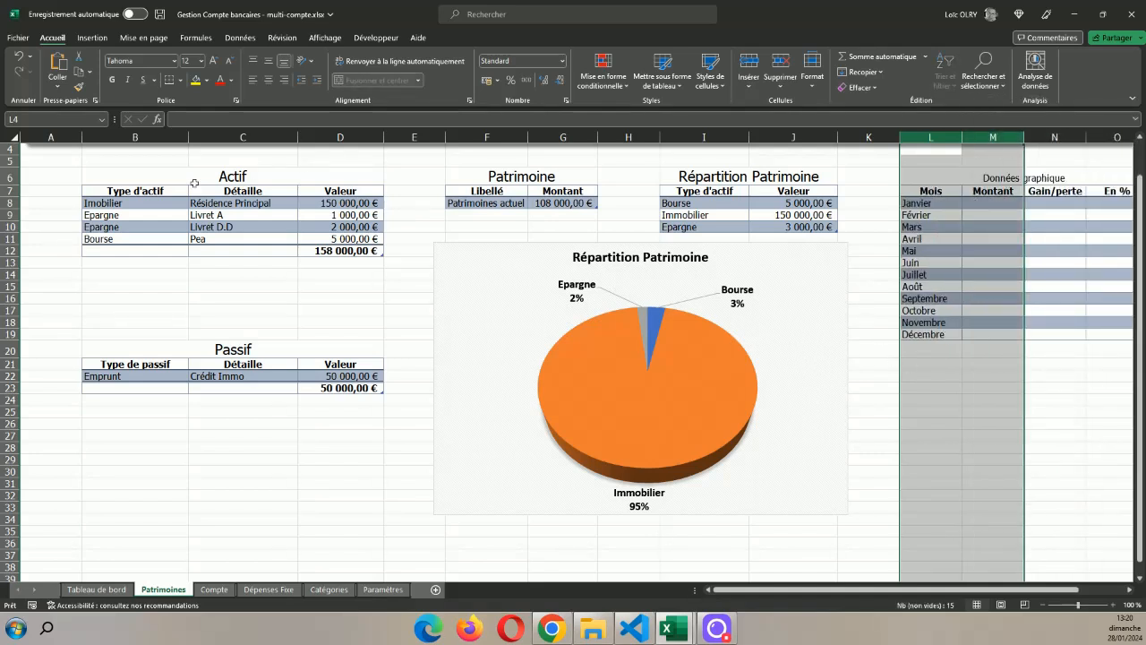
- Narrow the empty spacer columns A, E, H and K together to the same width
left_click(71, 150)
left_click(408, 139)
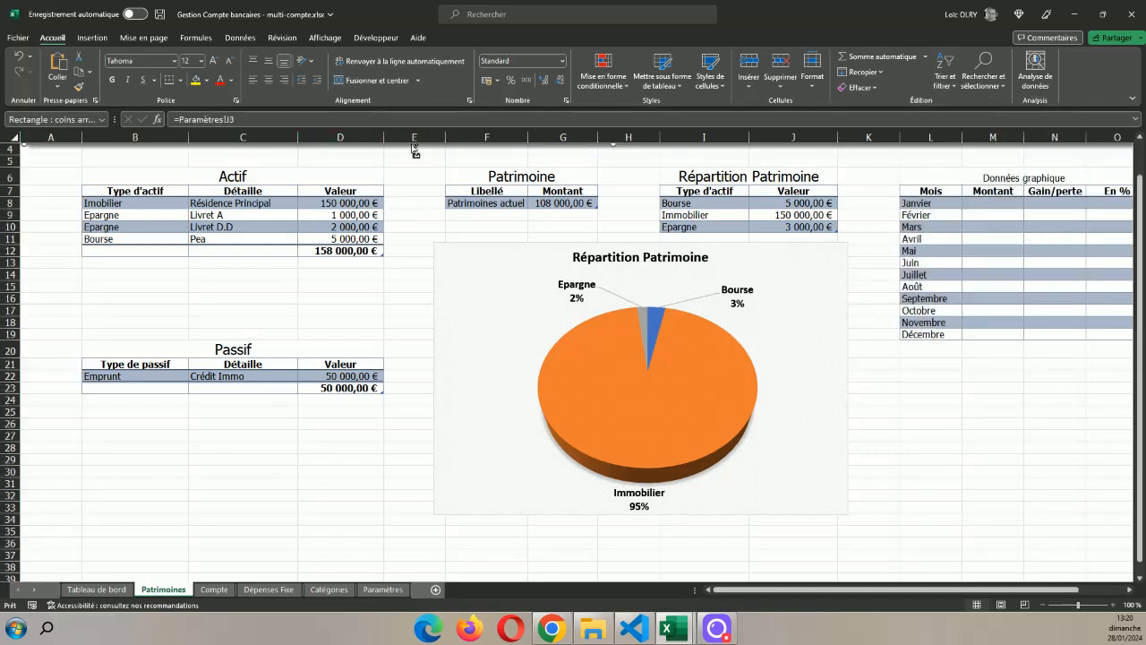
left_click(407, 136, "ctrl")
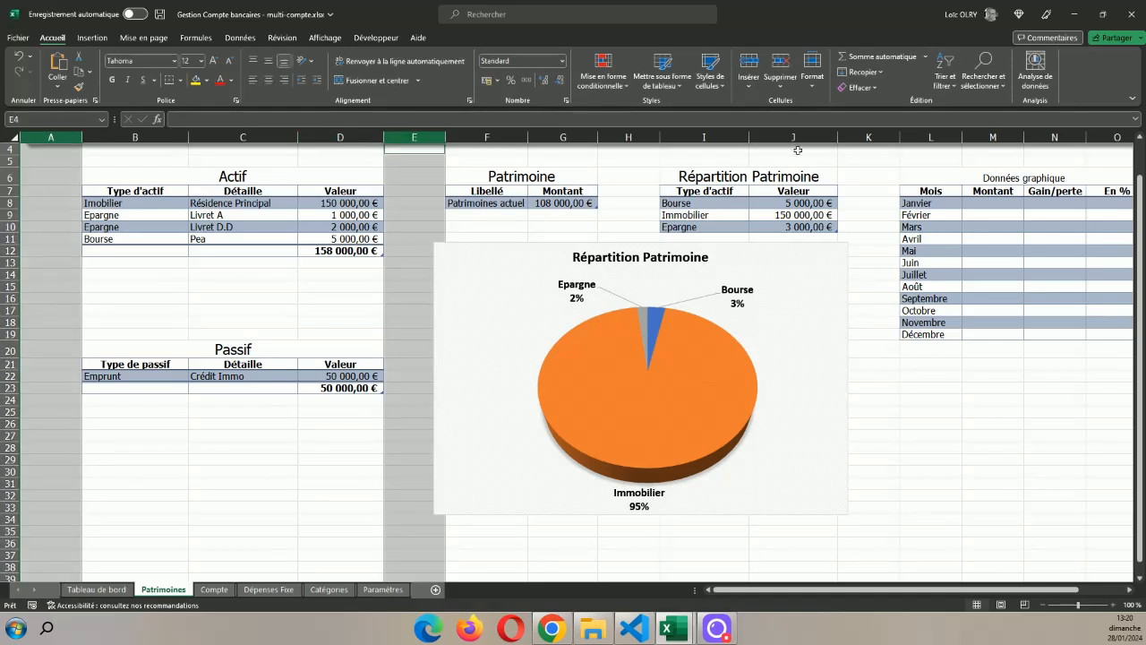
left_click(629, 136, "ctrl")
left_click(867, 136, "ctrl")
left_click_drag(900, 136, 866, 141)
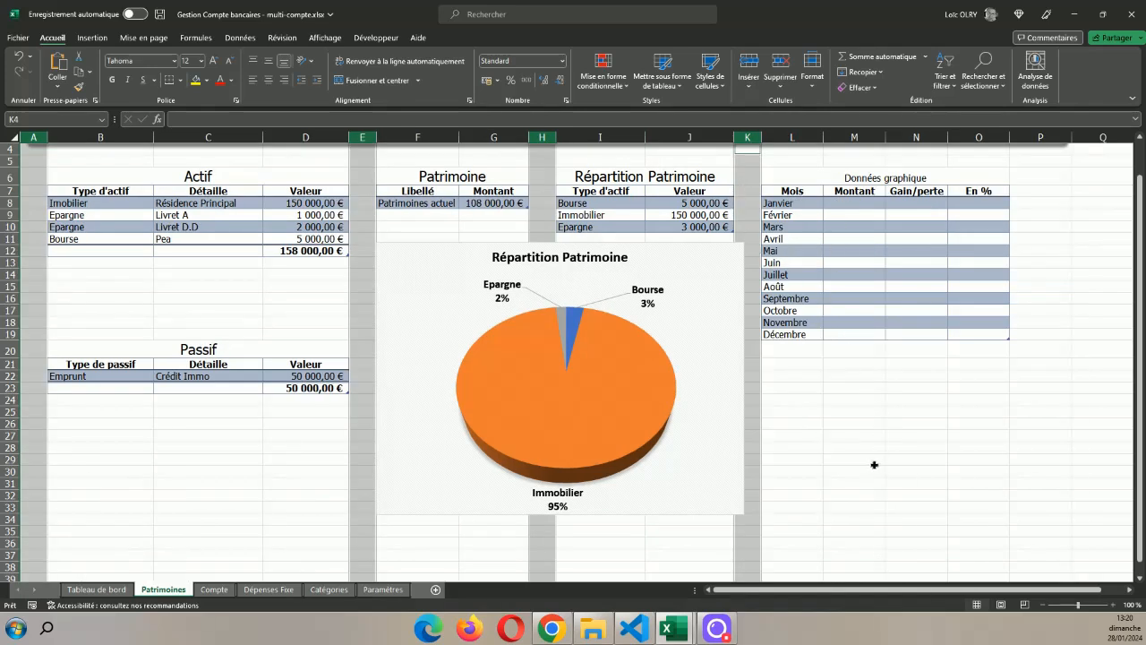
- Widen columns L to O of the Données graphique table equally so the table nearly fills the visible sheet width
left_click_drag(873, 463, 871, 472)
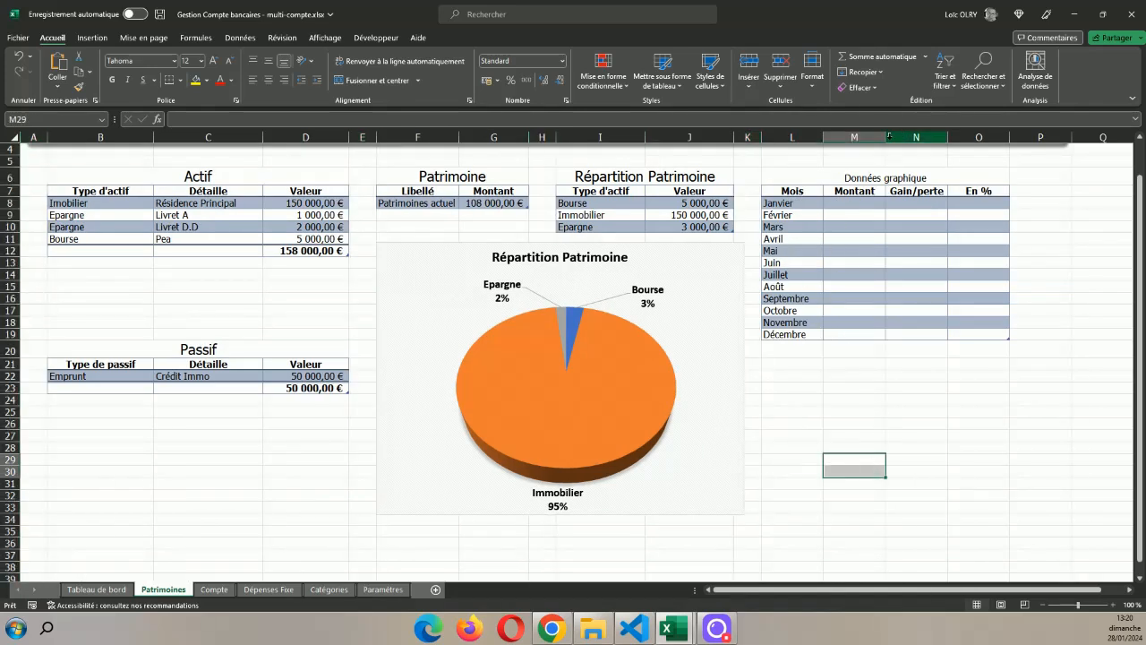
left_click_drag(806, 137, 964, 137)
left_click_drag(883, 137, 914, 136)
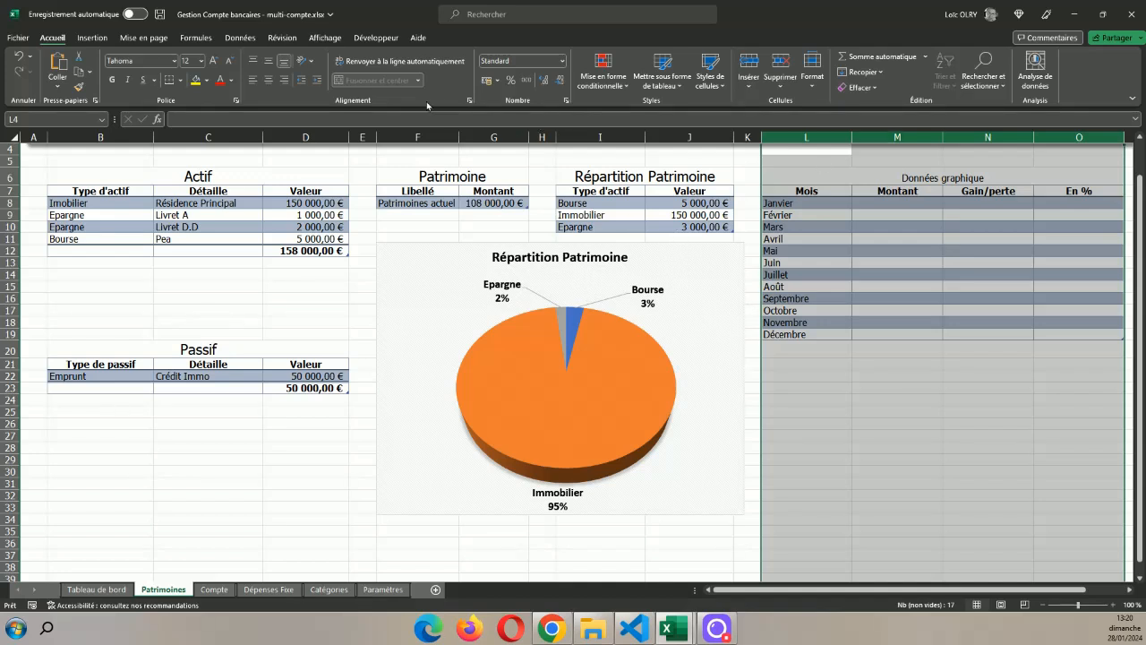
- Hide the gridlines, the row and column headings, and the formula bar
left_click(324, 38)
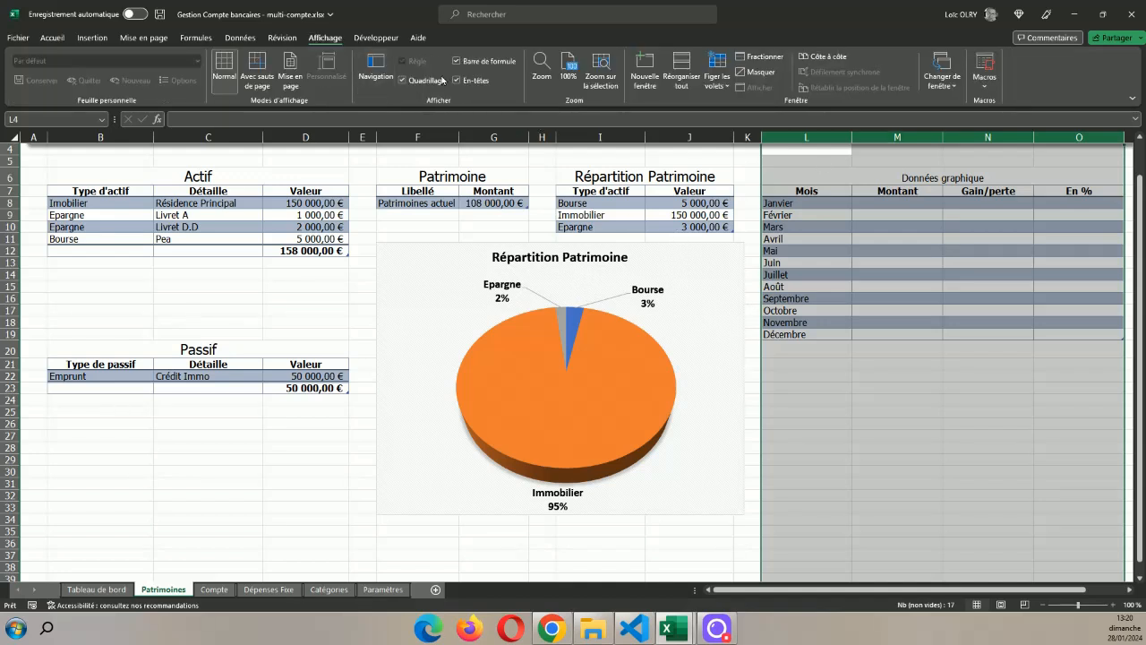
left_click(411, 82)
left_click(467, 83)
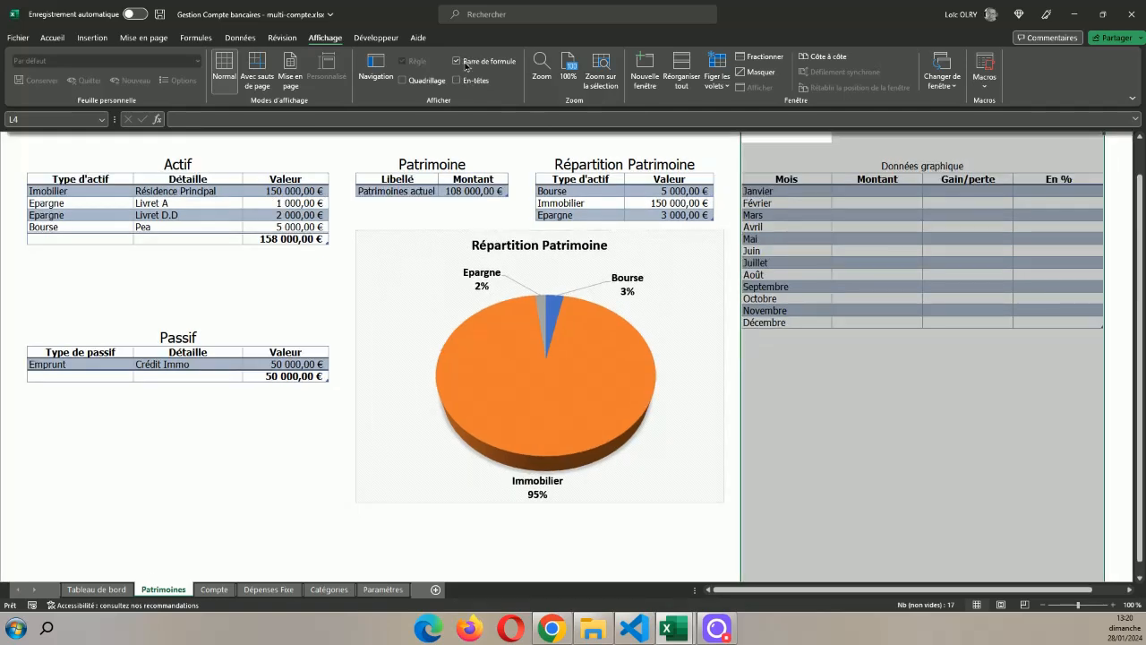
left_click(466, 65)
- Narrow the pie chart so its right edge lines up with the Répartition Patrimoine table
left_click(711, 354)
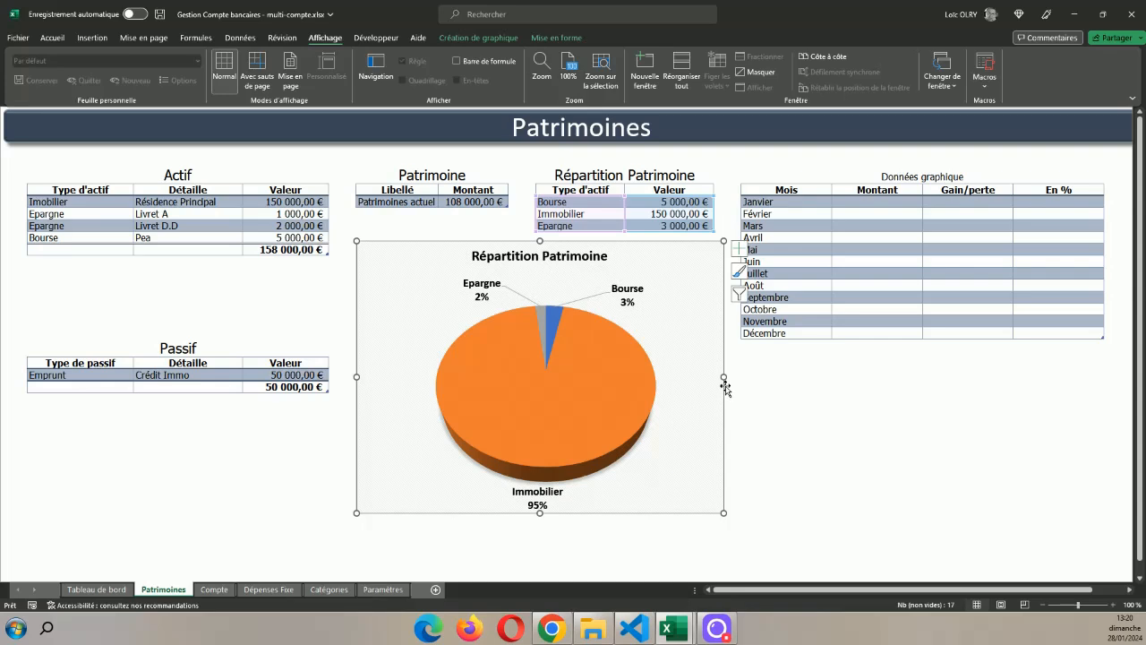
left_click_drag(725, 387, 713, 385)
left_click(786, 446)
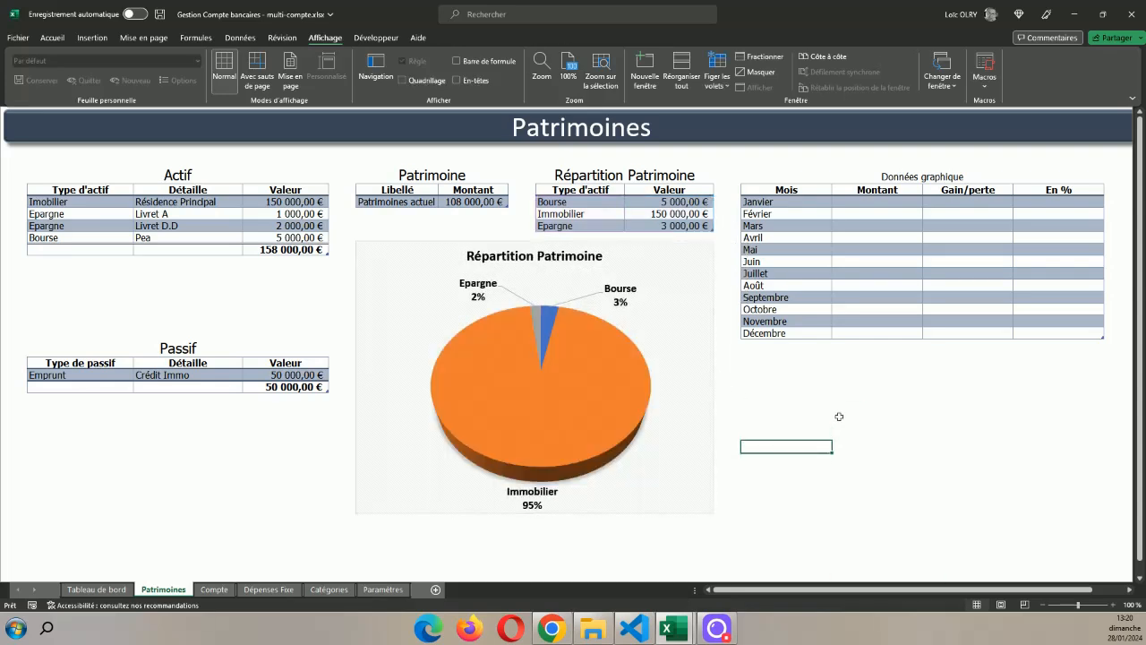
left_click(861, 385)
- Enter 108000 as the Janvier Montant in the Données graphique table
left_click(877, 200)
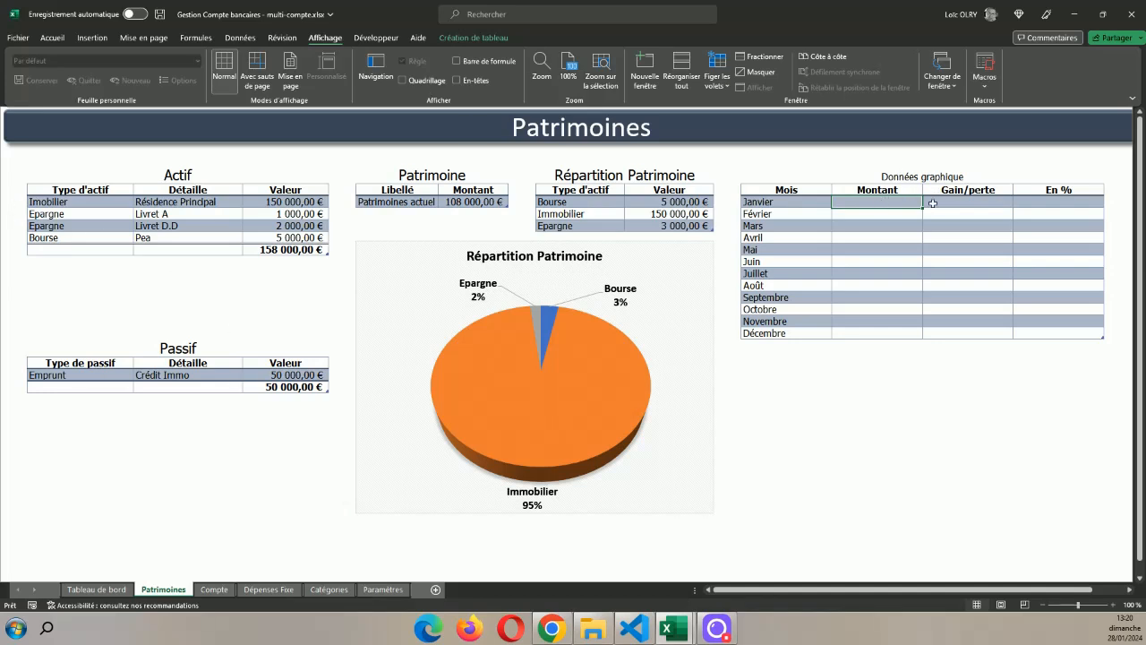
type("10800")
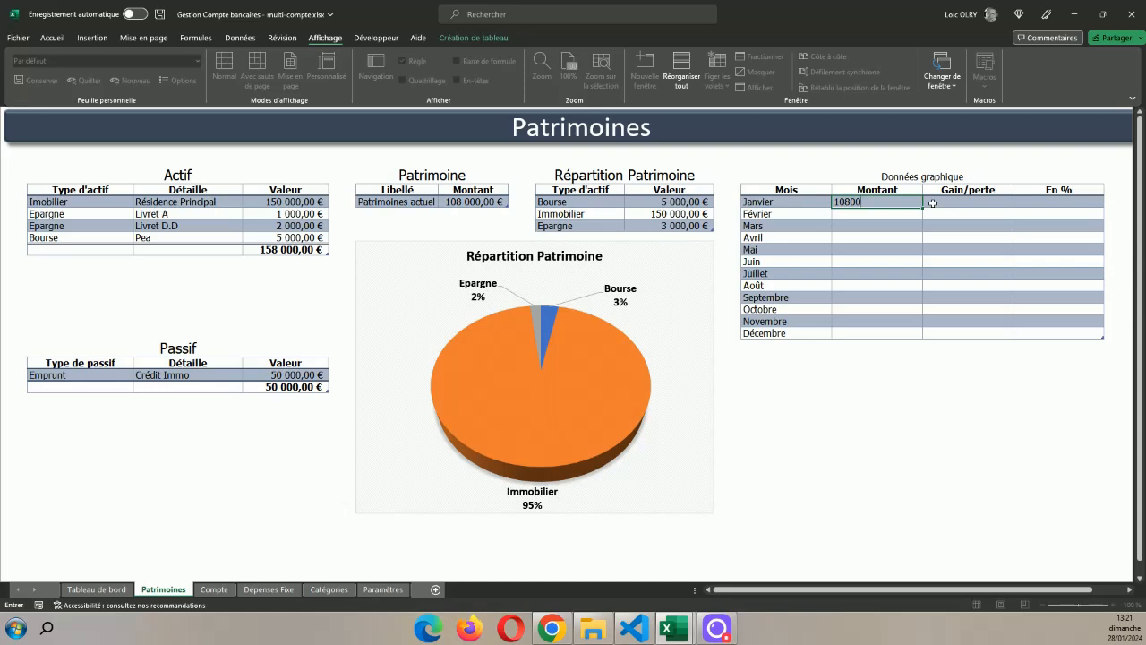
type("0")
key("Return")
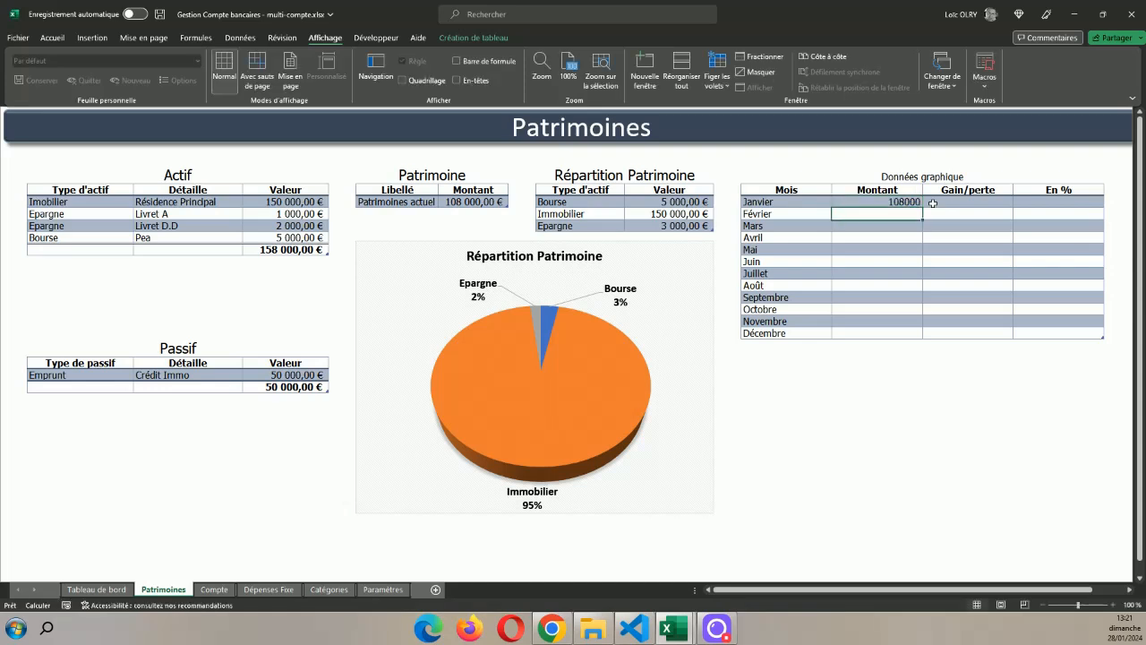
- Apply the Comptabilité number format to the Montant cells from Janvier to Décembre
left_click_drag(895, 215, 881, 333)
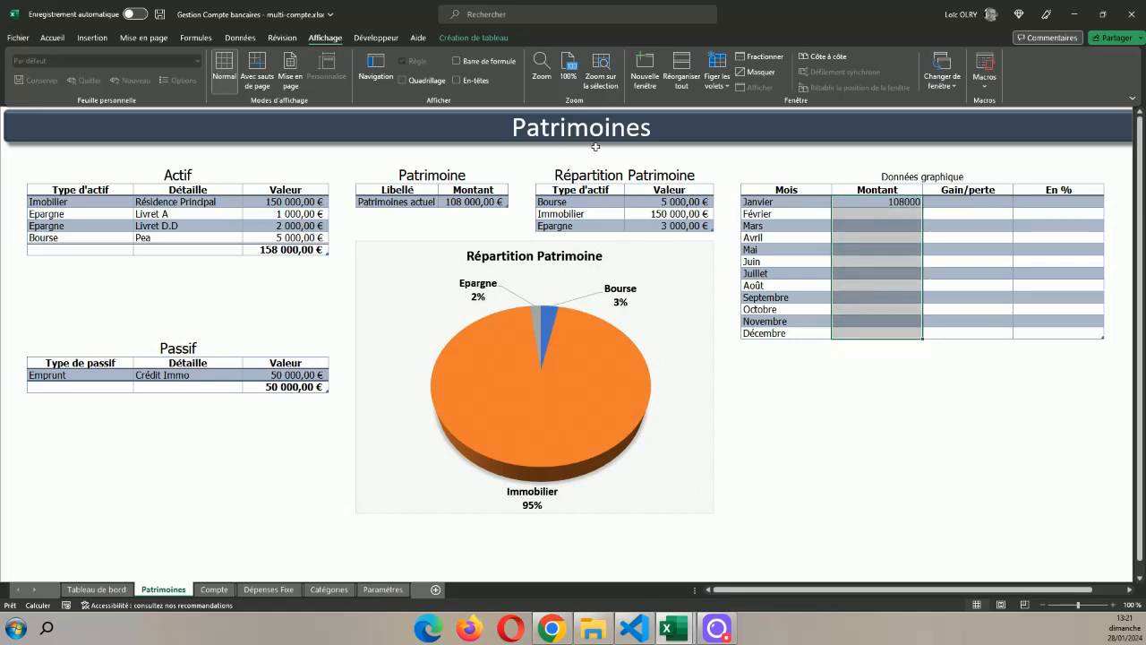
left_click(55, 39)
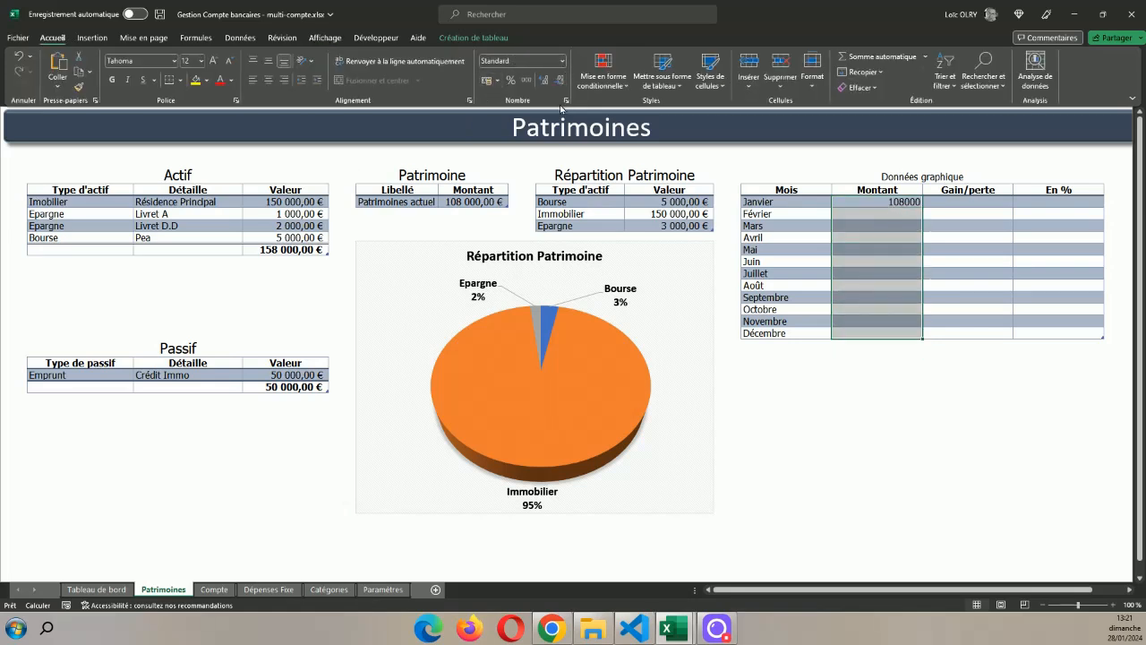
left_click(562, 63)
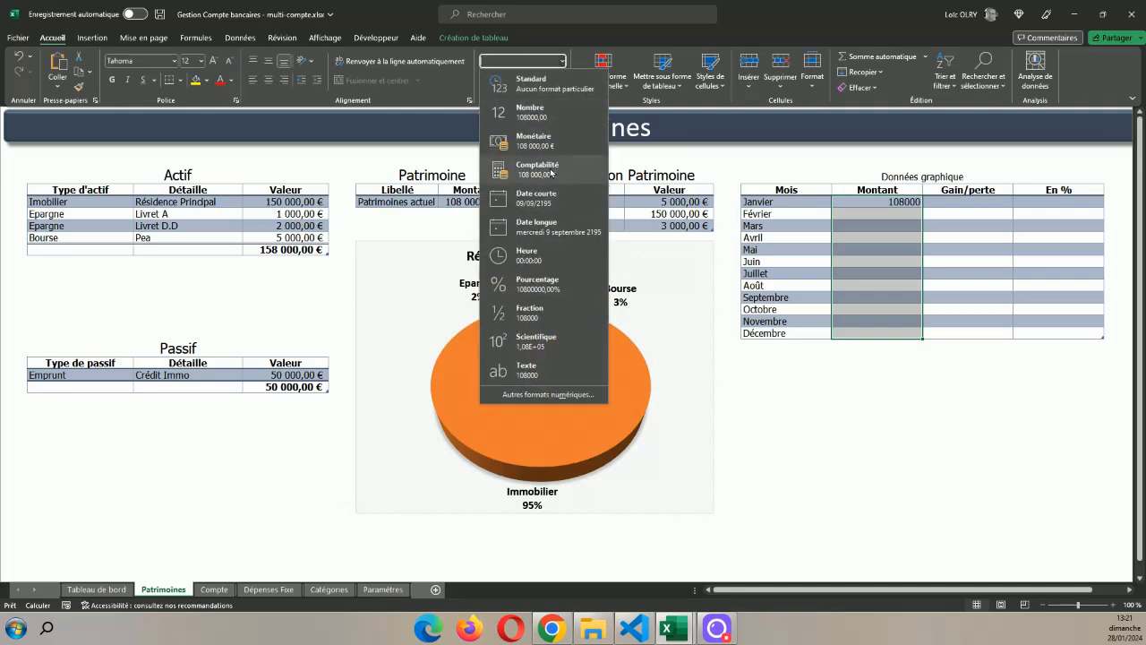
left_click(524, 150)
left_click(876, 445)
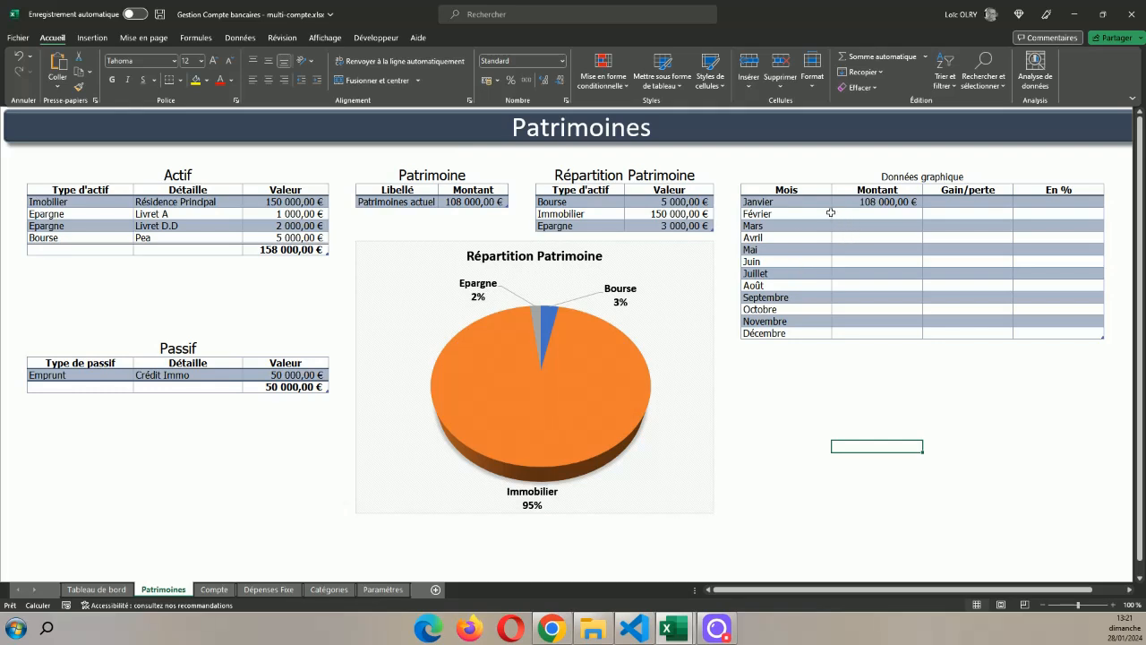
- Set the Crédit Immo value in the Passif table to 45000
left_click(861, 215)
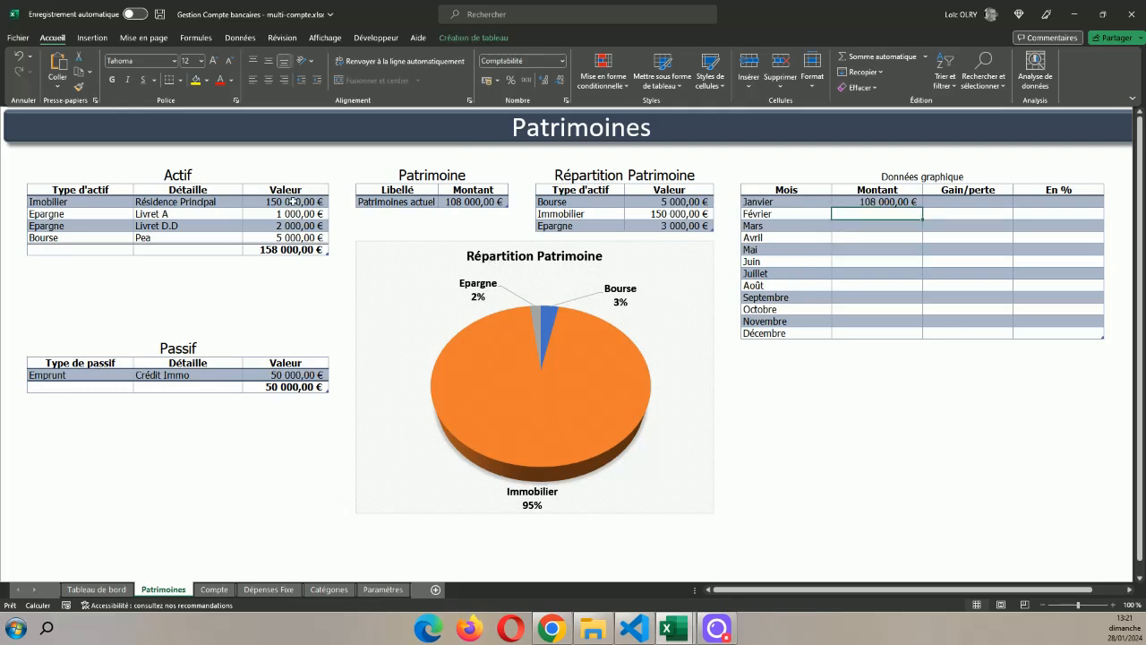
left_click(284, 376)
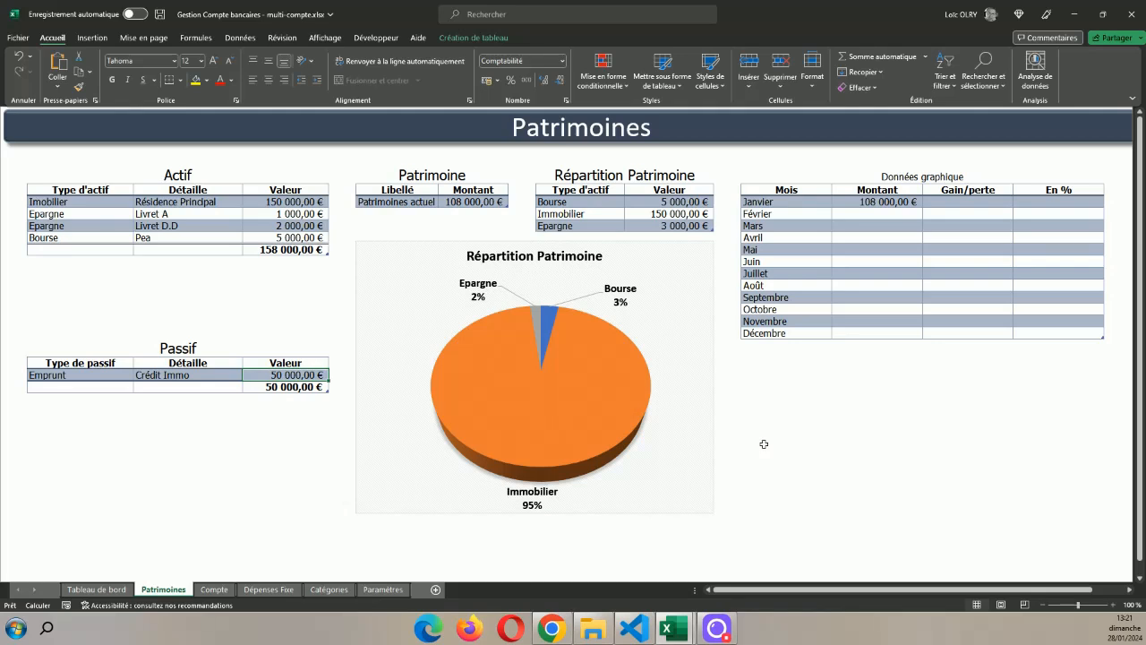
type("45000")
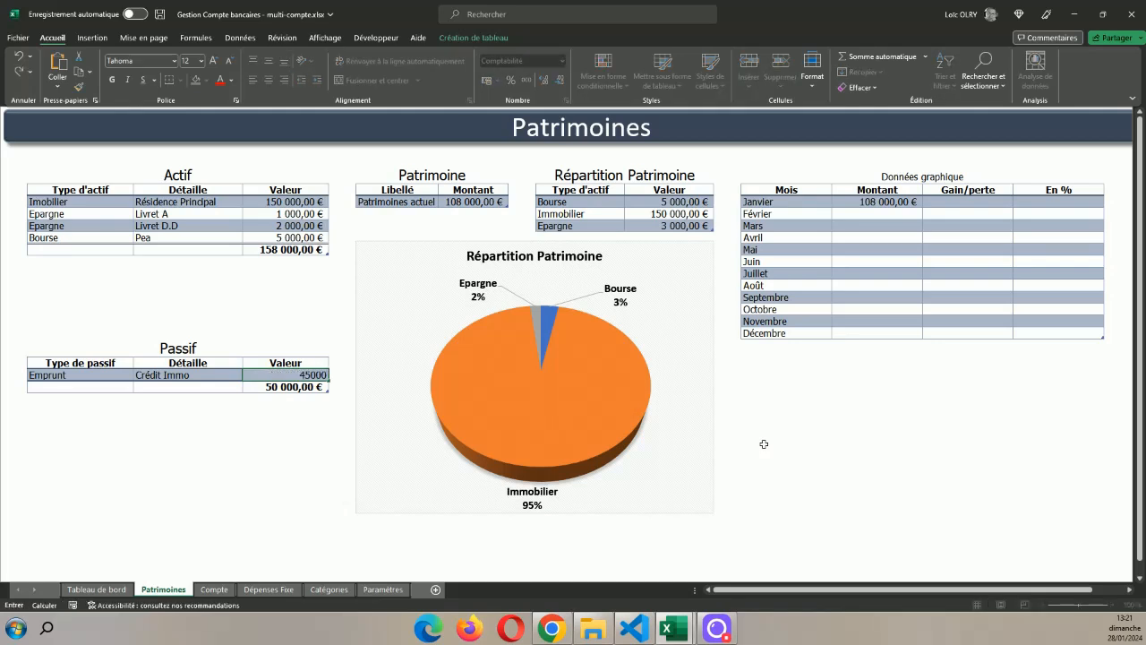
key("Return")
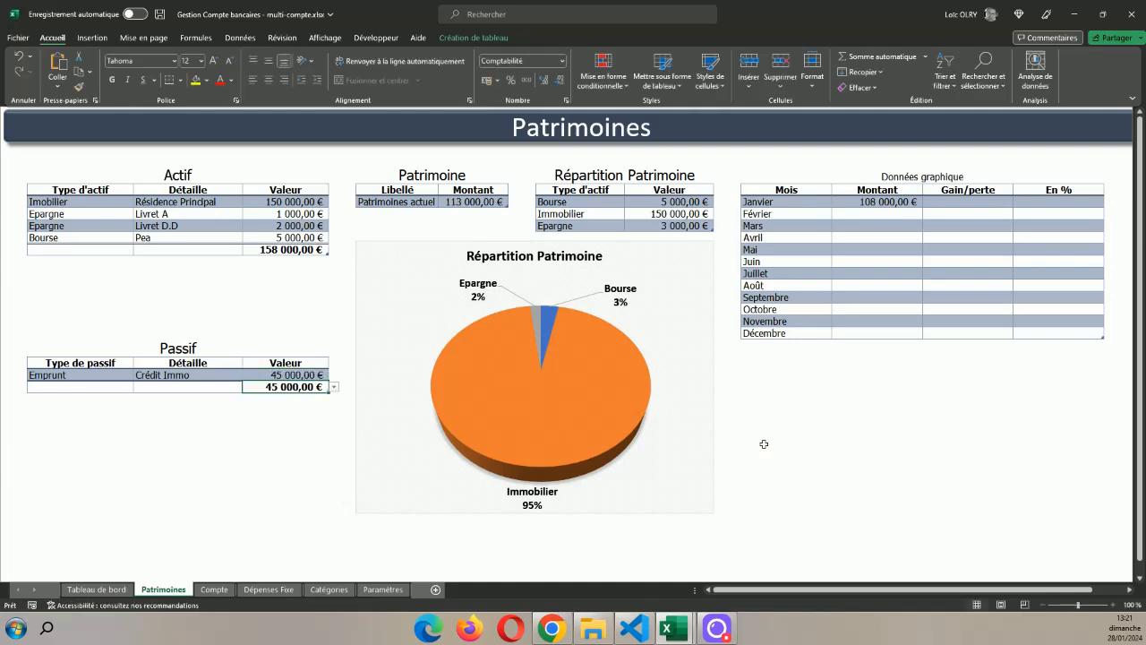
- Set the Pea value in the Actif table to 5200
left_click(472, 201)
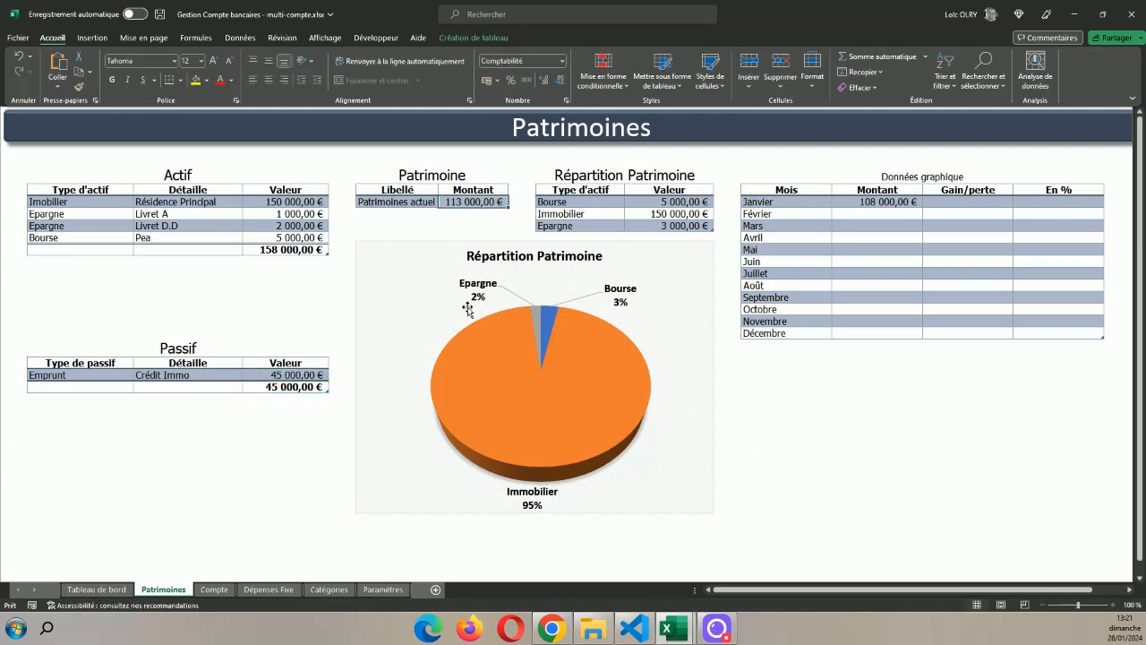
left_click(311, 239)
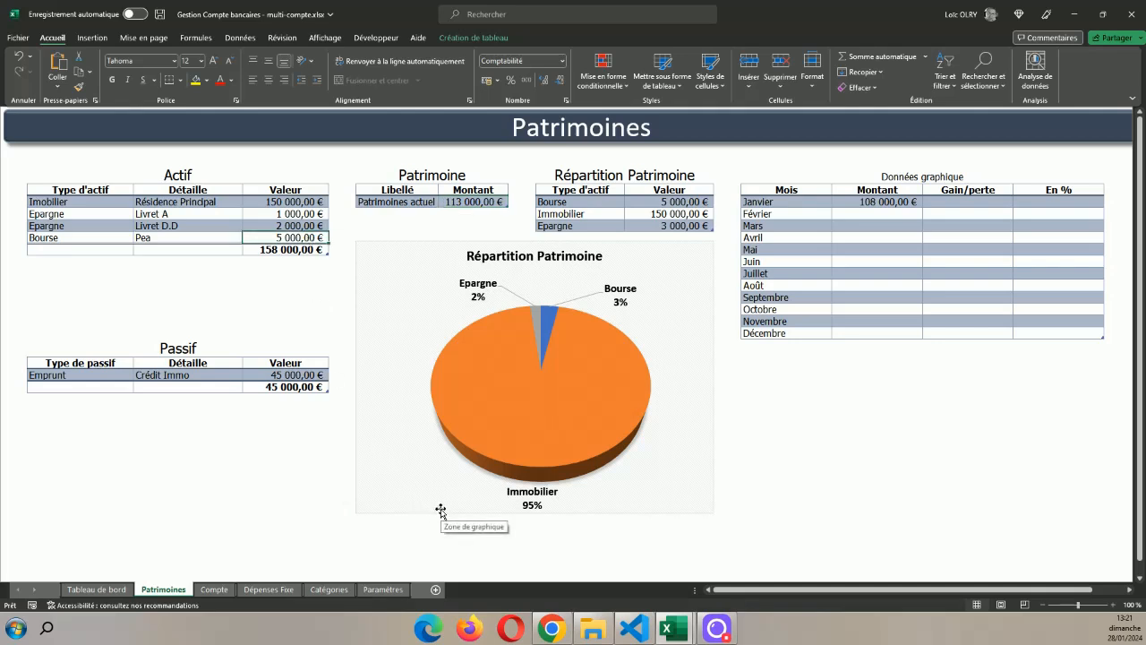
type("5200")
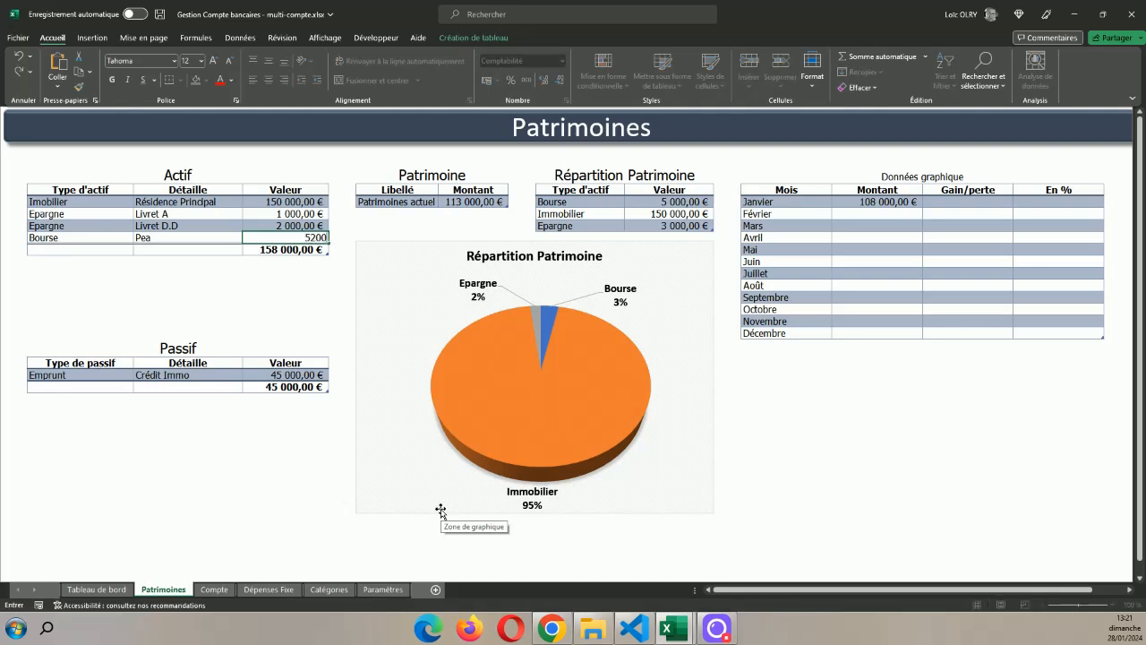
key("Return")
- Set the Livret A value in the Actif table to 1100
left_click(285, 214)
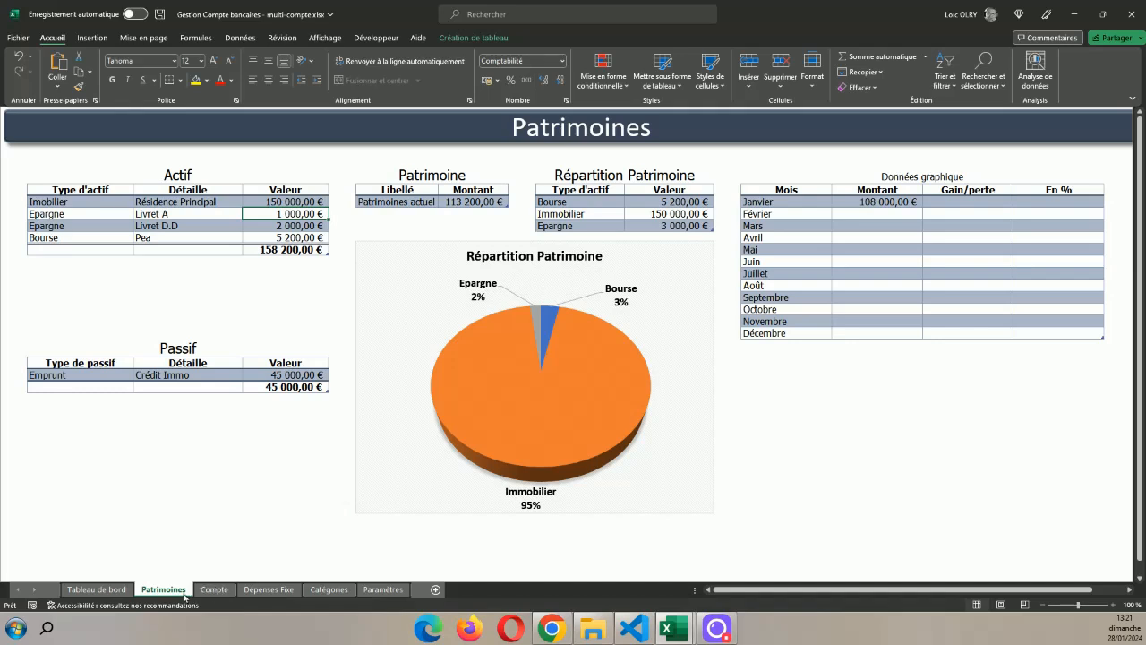
left_click(224, 591)
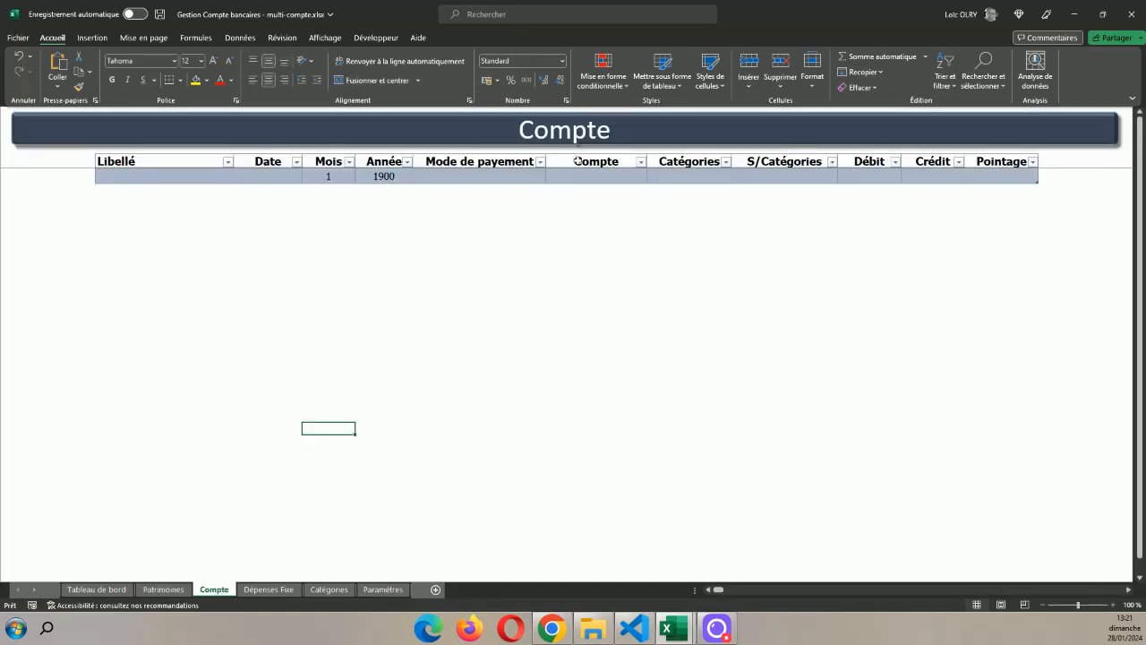
left_click(164, 589)
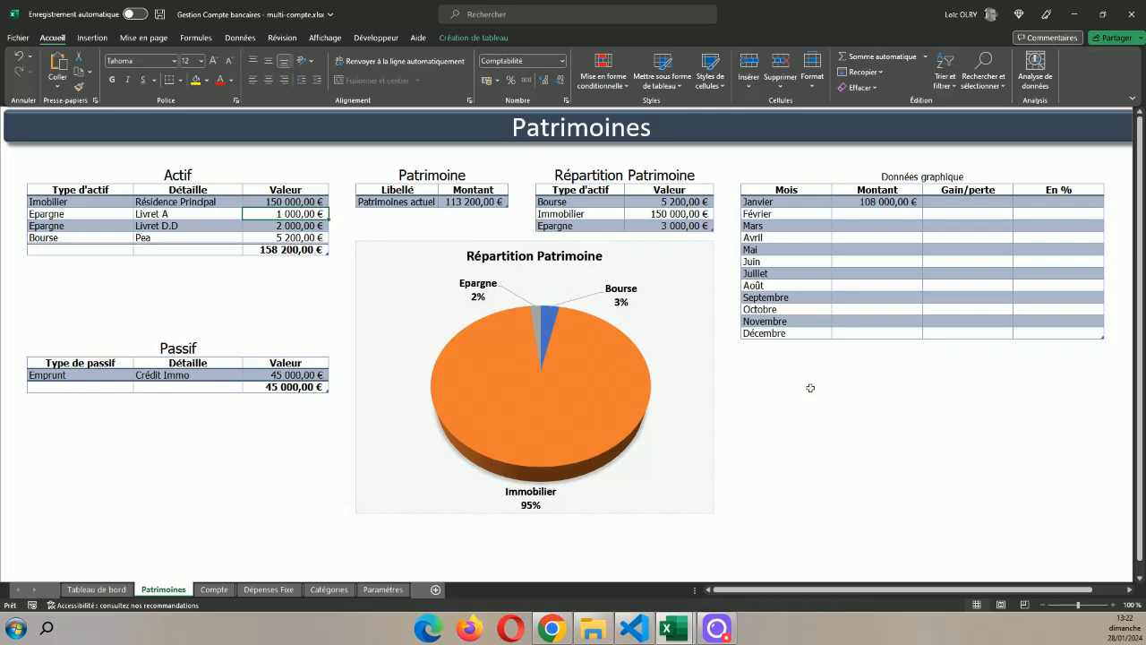
type("1100")
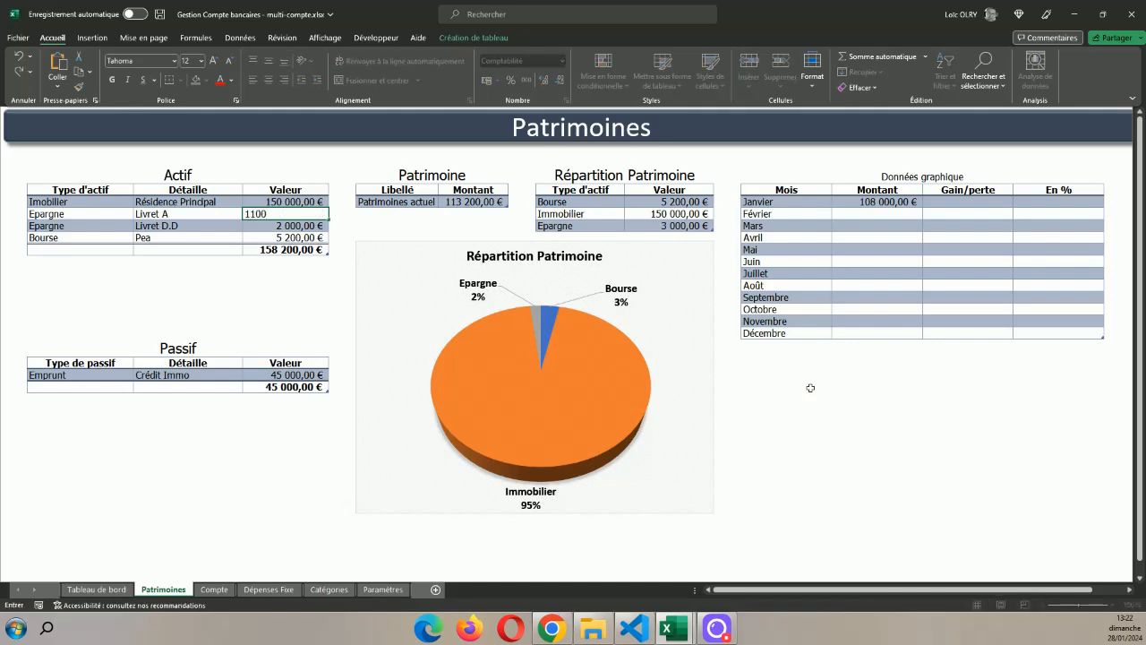
key("Return")
left_click(895, 394)
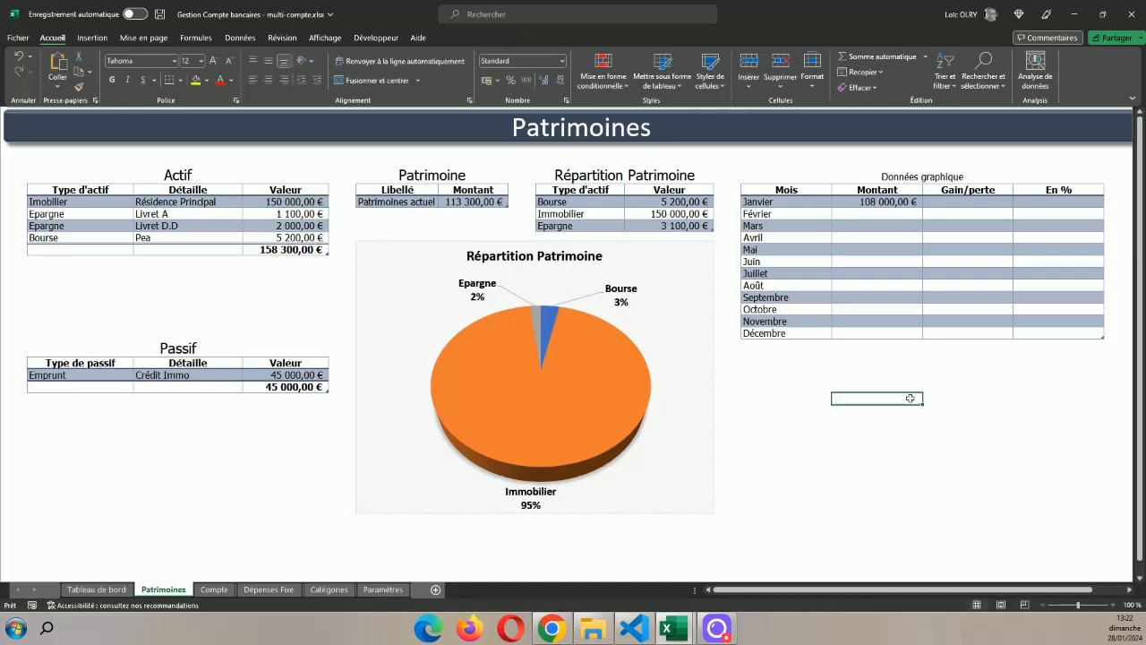
- Enter the current patrimony, 113300, as the Février Montant in the Données graphique table
left_click(468, 203)
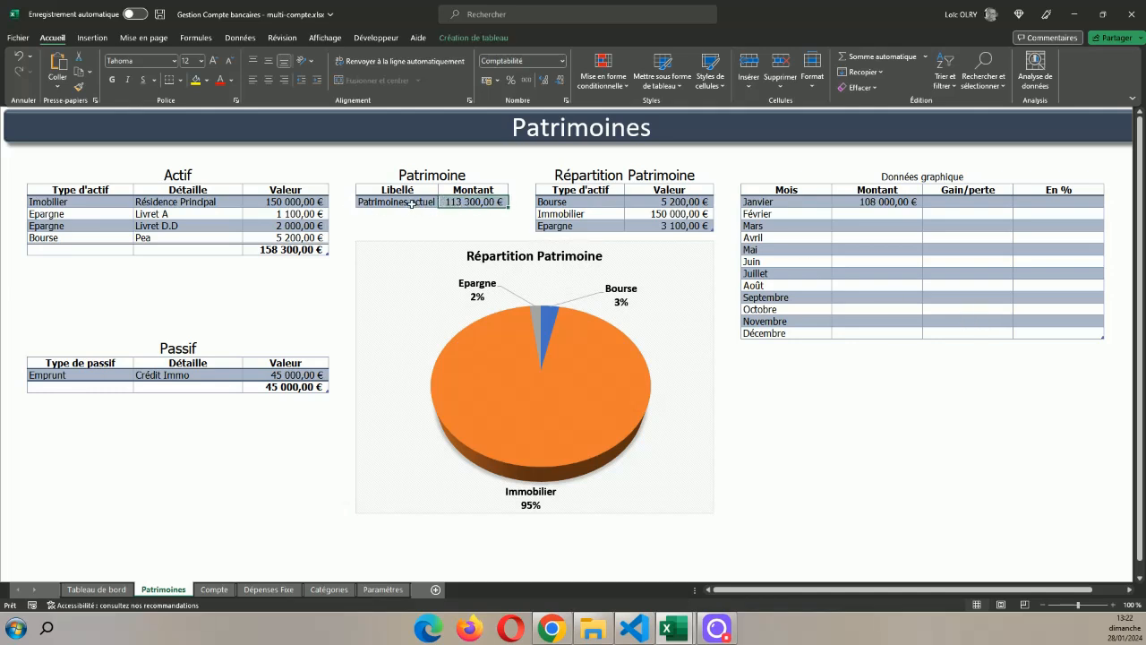
left_click(917, 214)
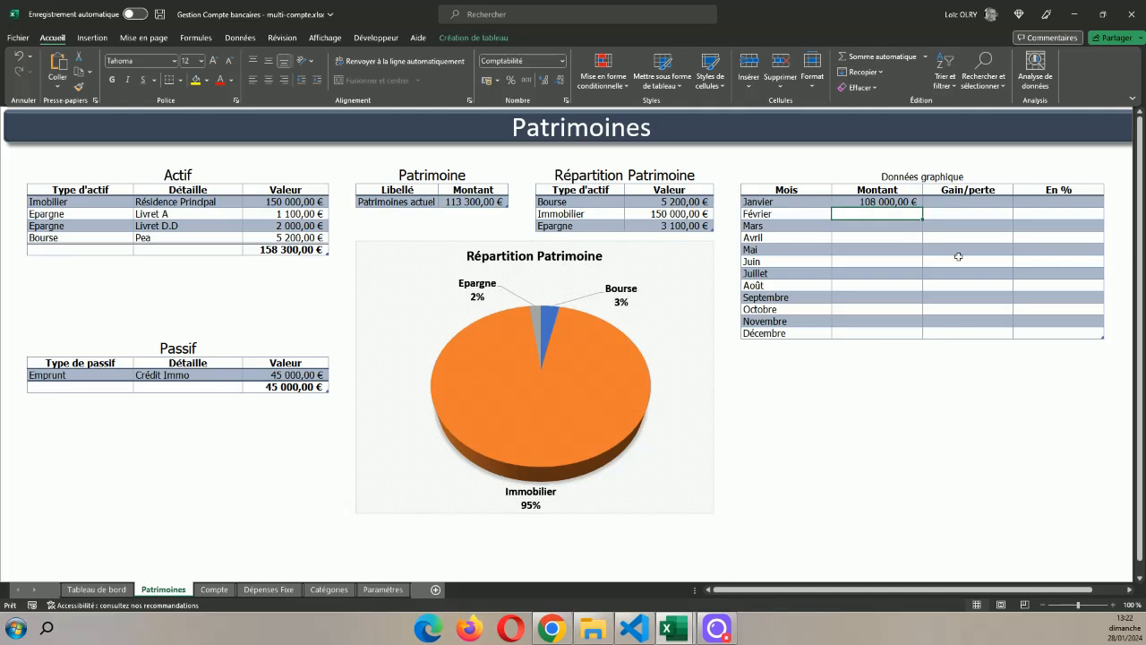
type("113300")
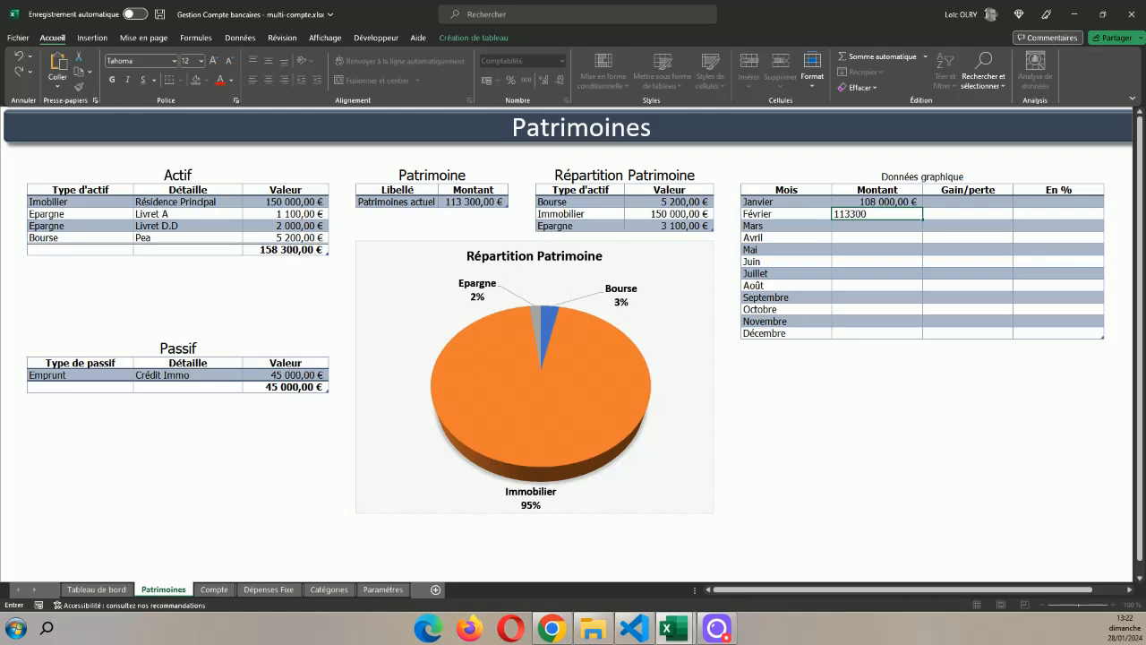
key("Return")
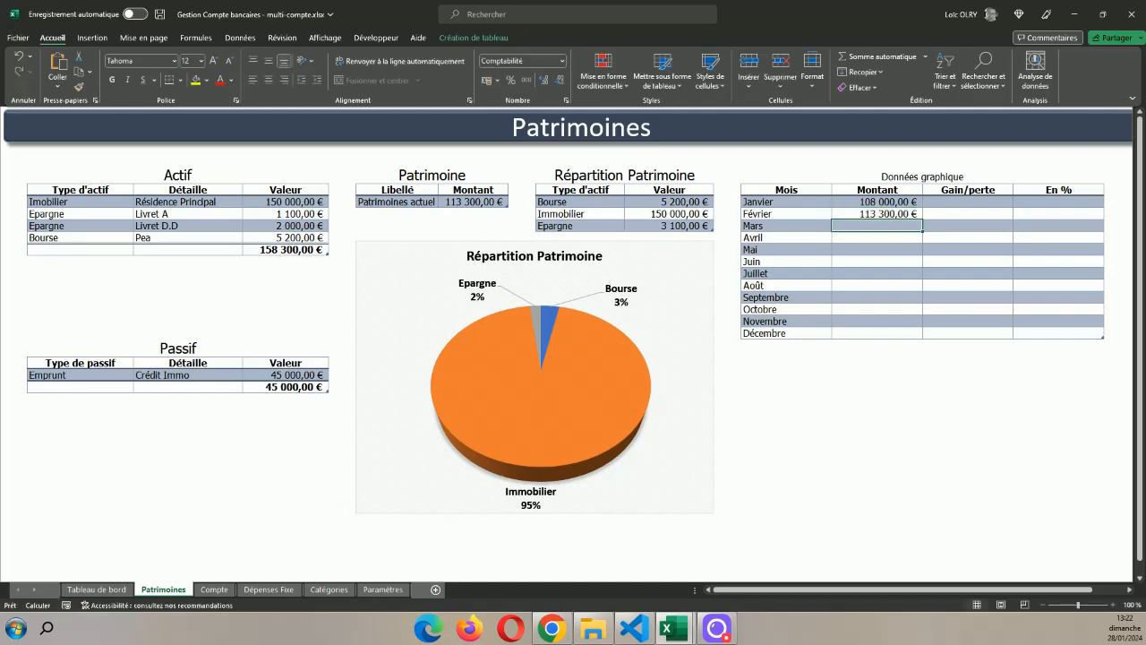
- Enter 0 for both Gain/perte and En % in the Janvier row of the Données graphique table
left_click(961, 213)
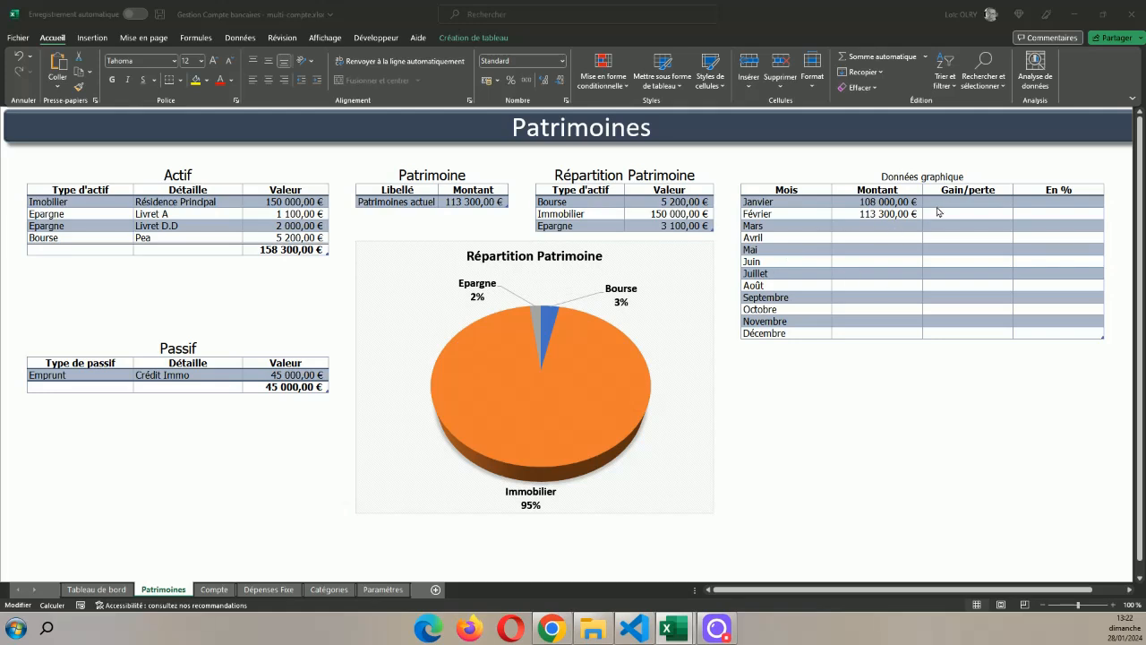
left_click(962, 213)
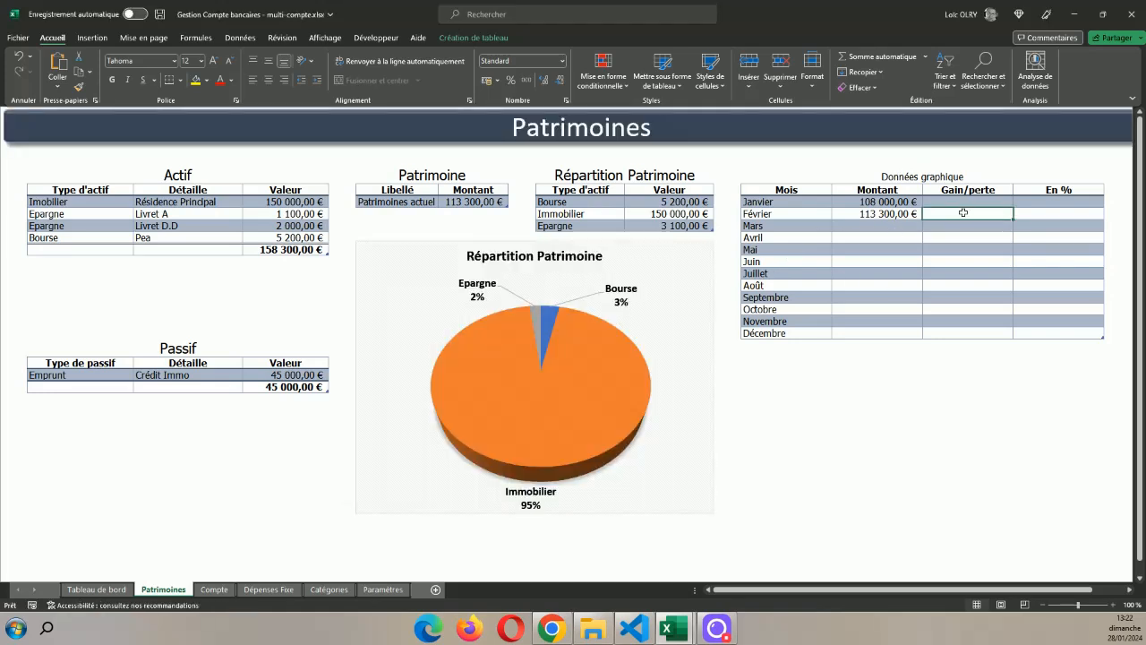
left_click(966, 201)
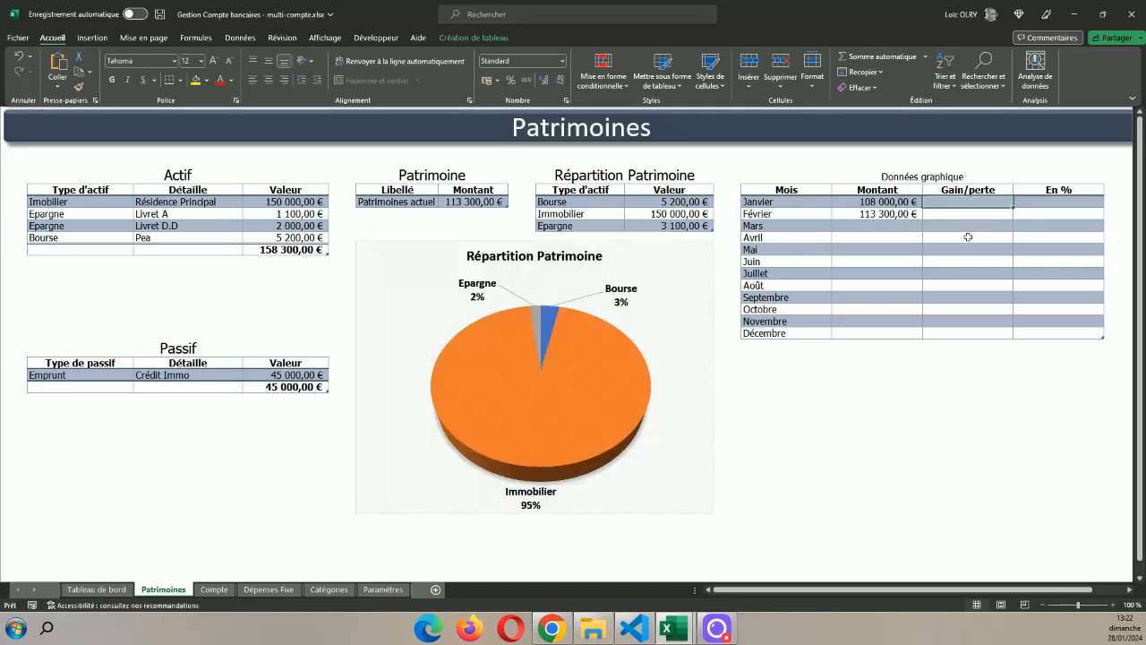
type("0")
key("Tab")
type("0")
- Calculate the Février Gain/perte with a formula subtracting the Janvier Montant from the Février Montant
left_click(980, 216)
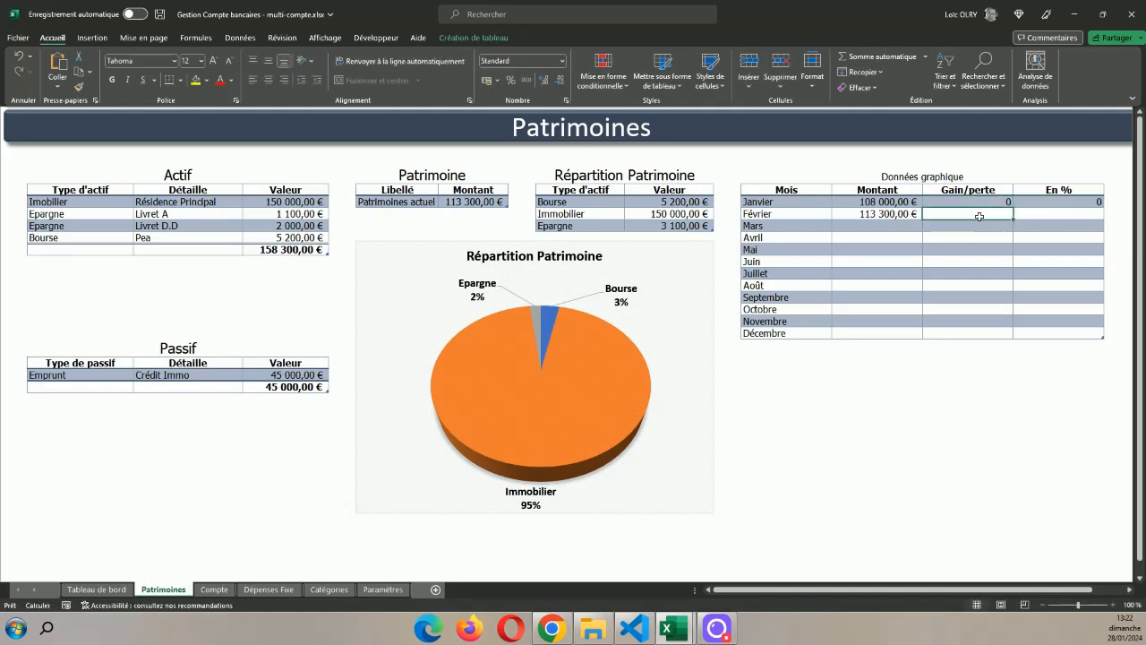
type("=")
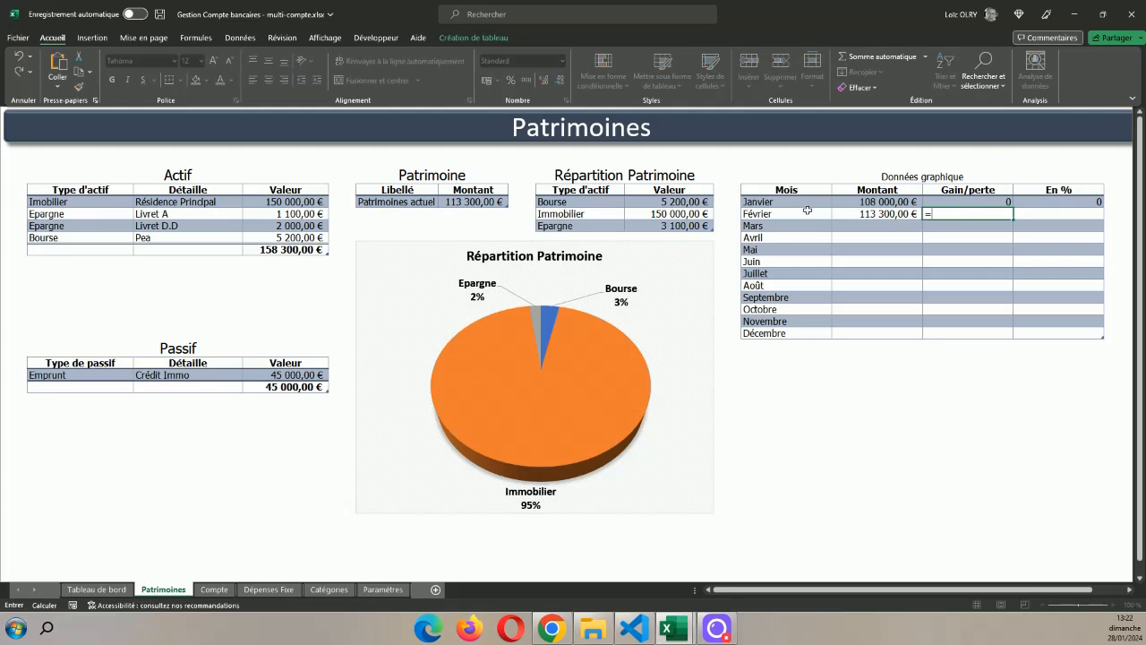
left_click(884, 214)
type("-")
left_click(884, 201)
key("Return")
left_click(1065, 479)
left_click(978, 215)
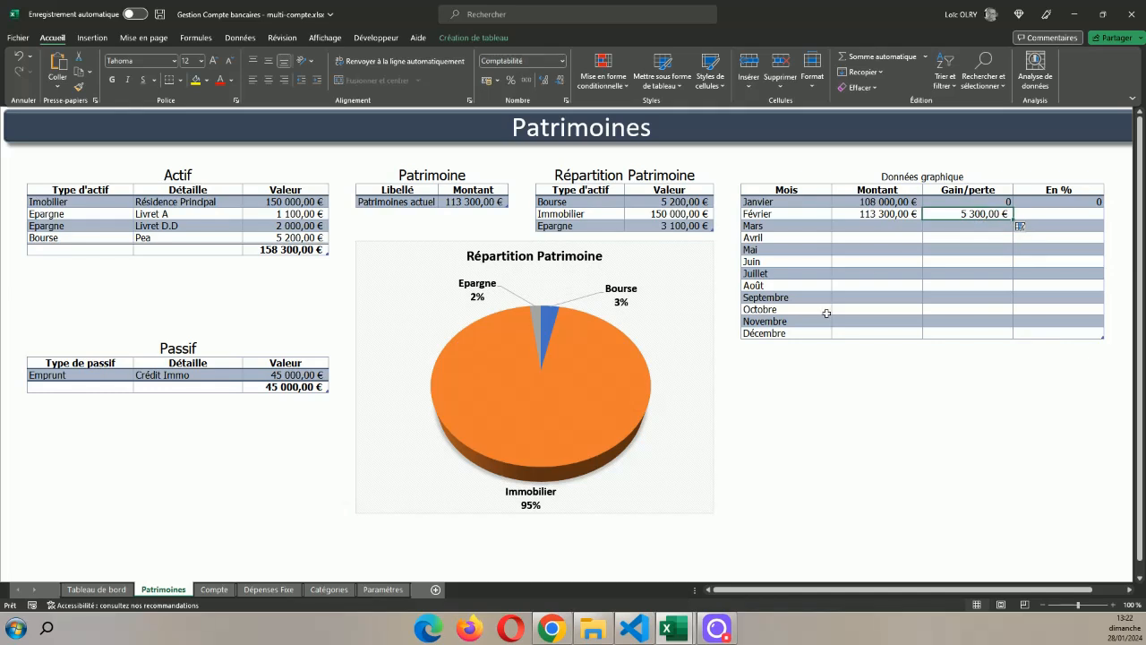
left_click(1032, 482)
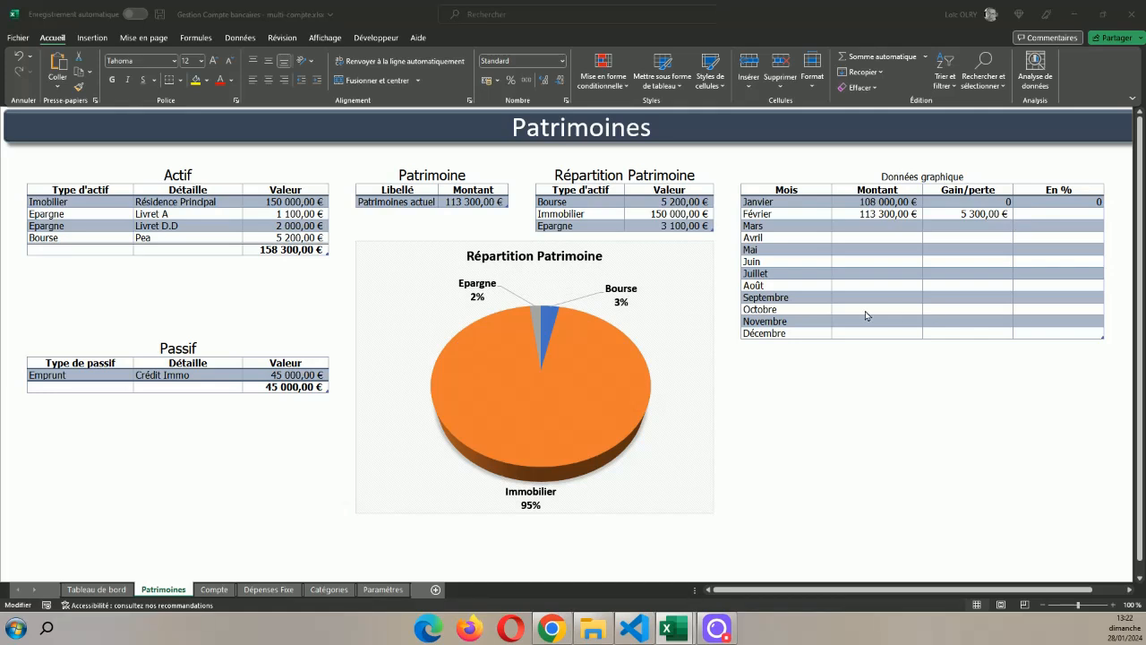
- Calculate the Février En % with a formula dividing the Février Gain/perte by the Janvier Montant
left_click(1068, 214)
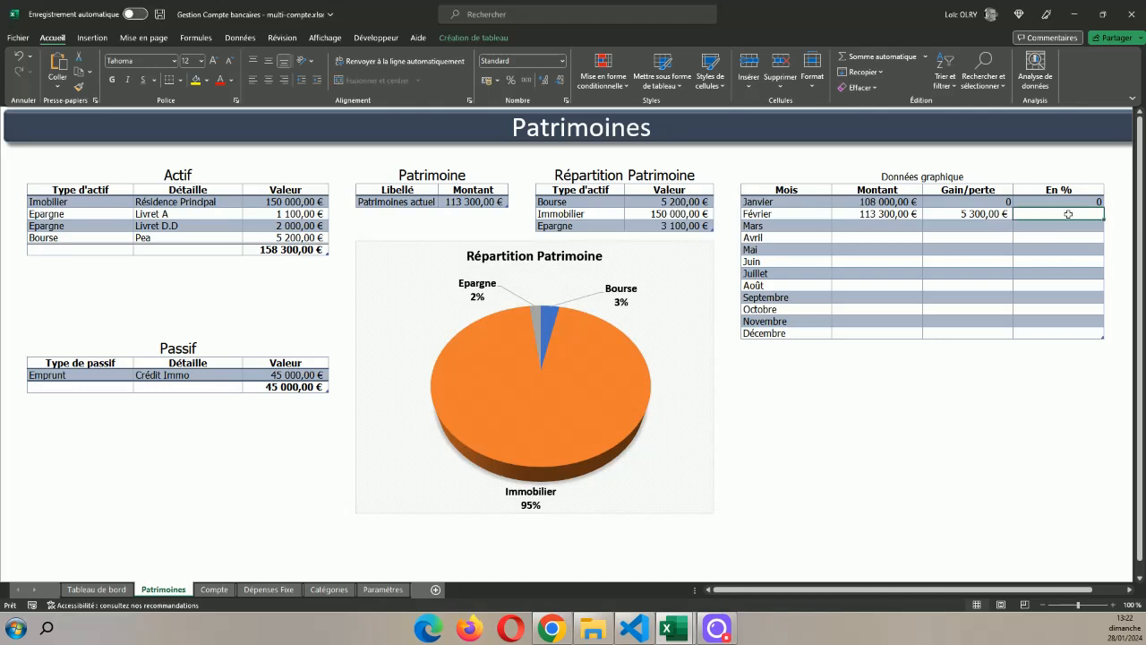
type("=")
left_click(982, 215)
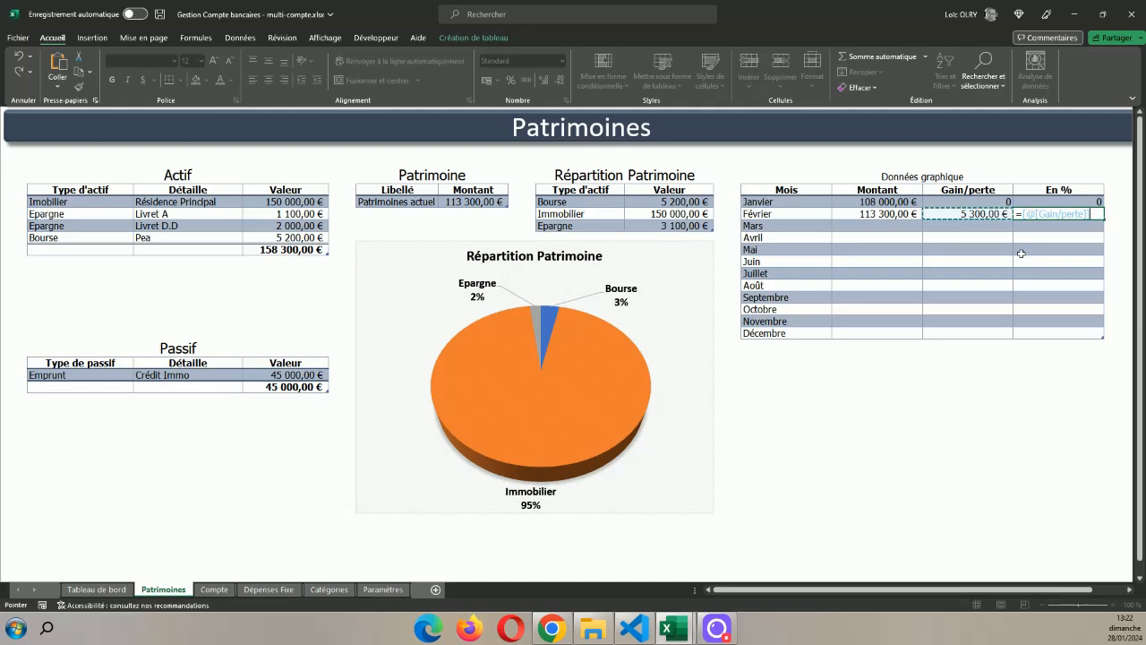
type("/")
left_click(897, 203)
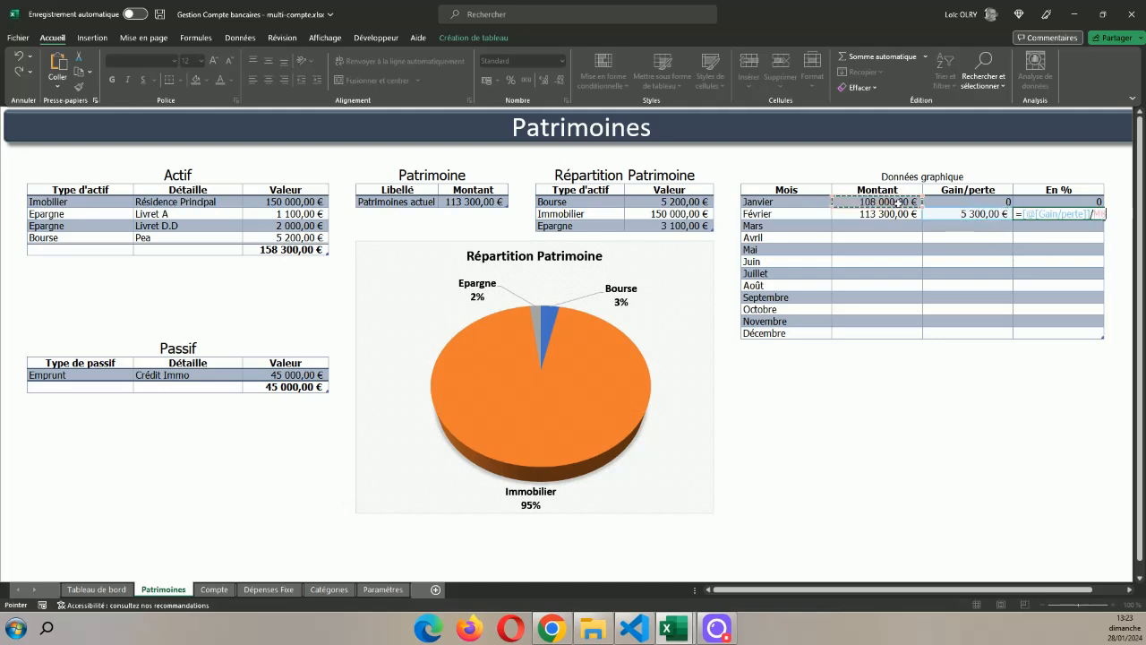
key("Return")
- Apply the percentage number format to the Février En % cell
left_click(1061, 213)
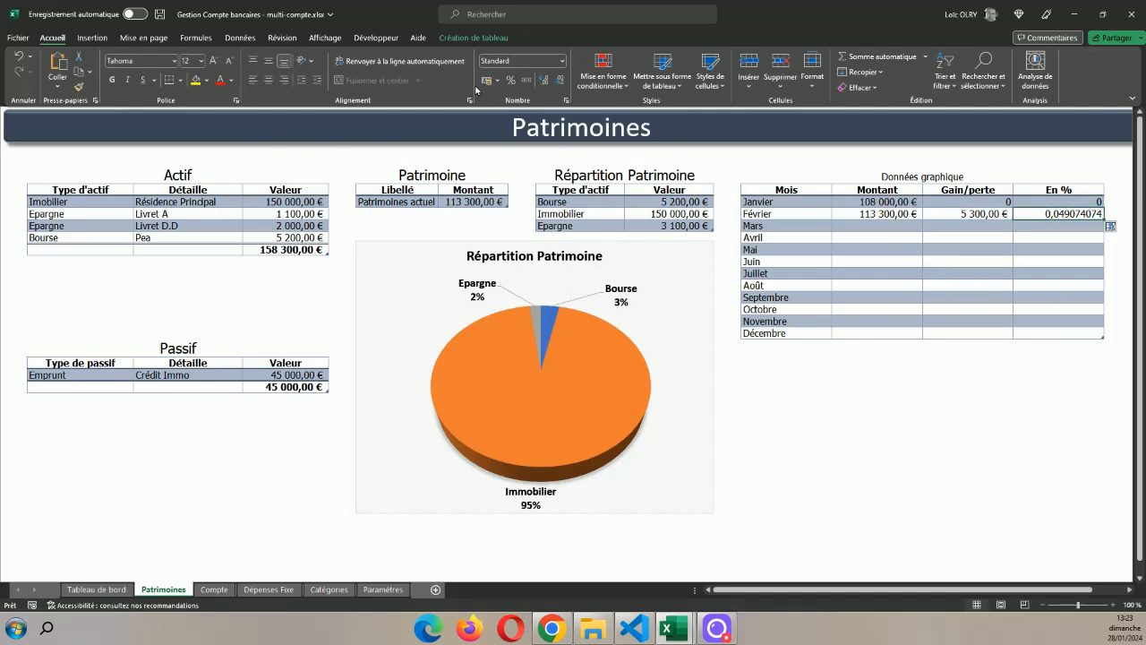
left_click(510, 80)
left_click(1070, 379)
left_click(1088, 397)
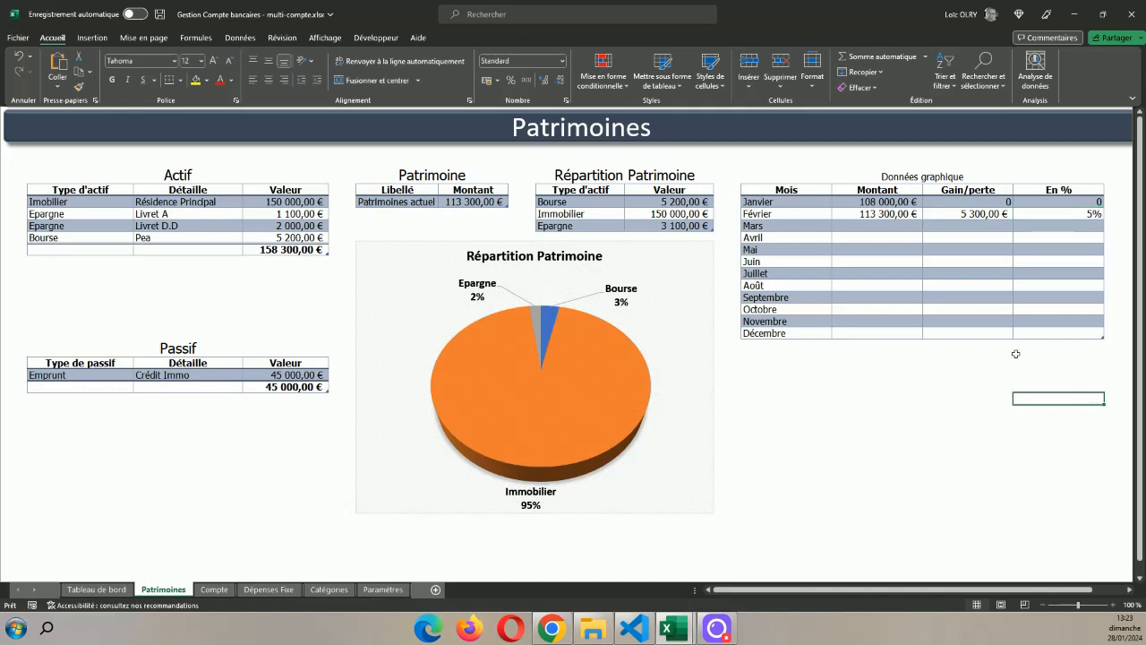
- Enter 117000 as the Mars Montant in the Données graphique table
left_click(870, 224)
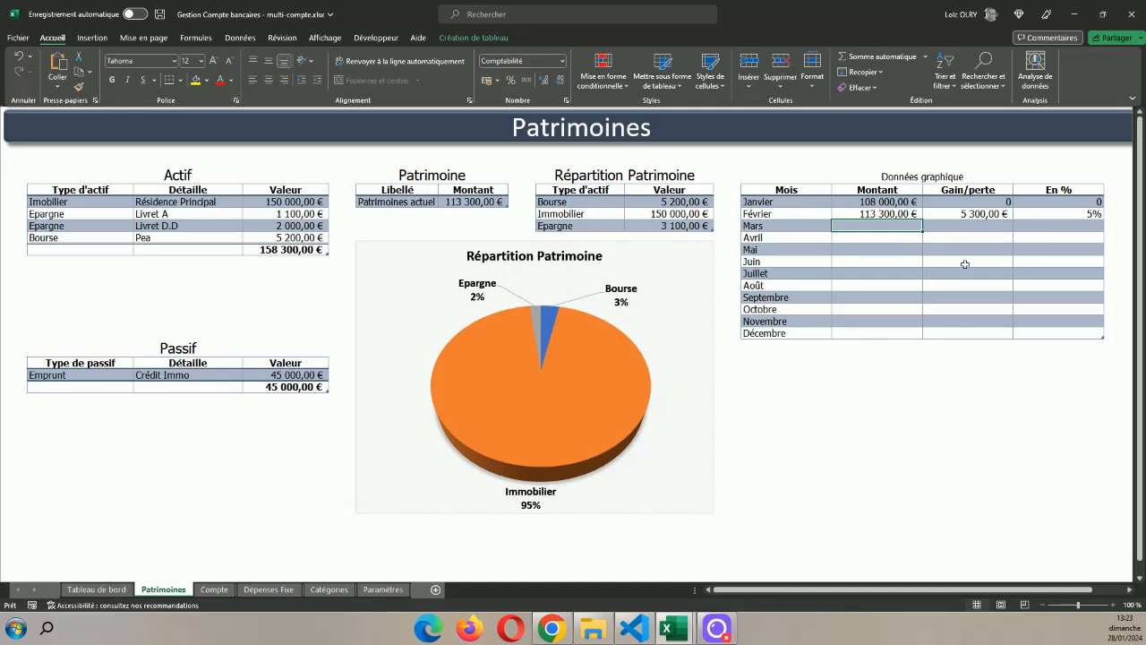
type("117000")
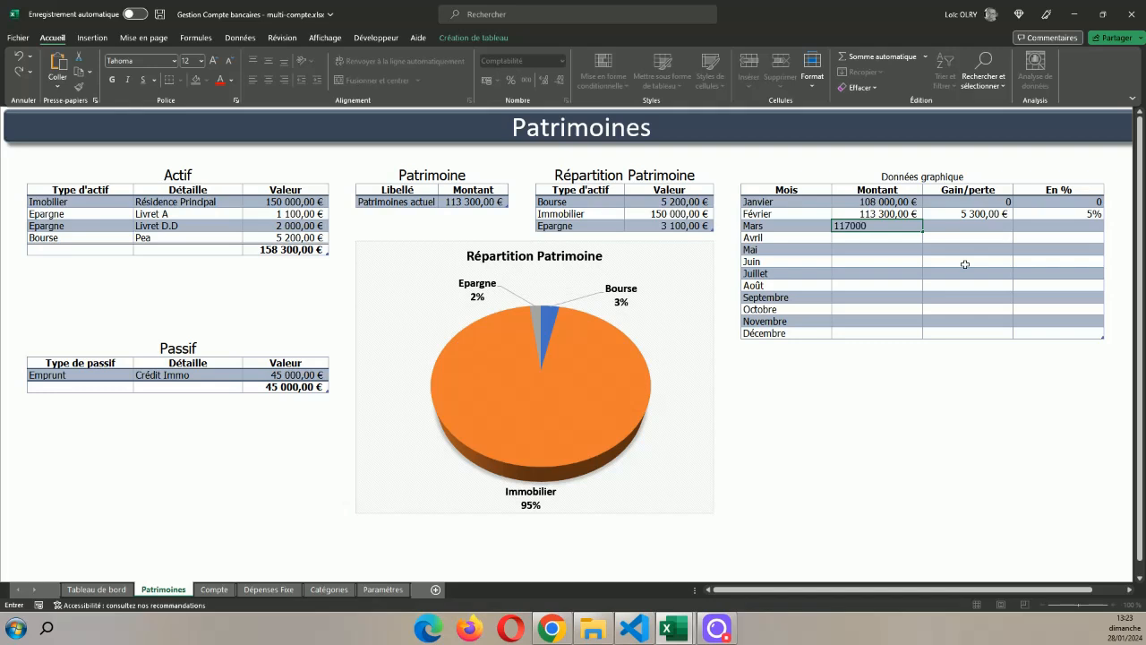
key("Return")
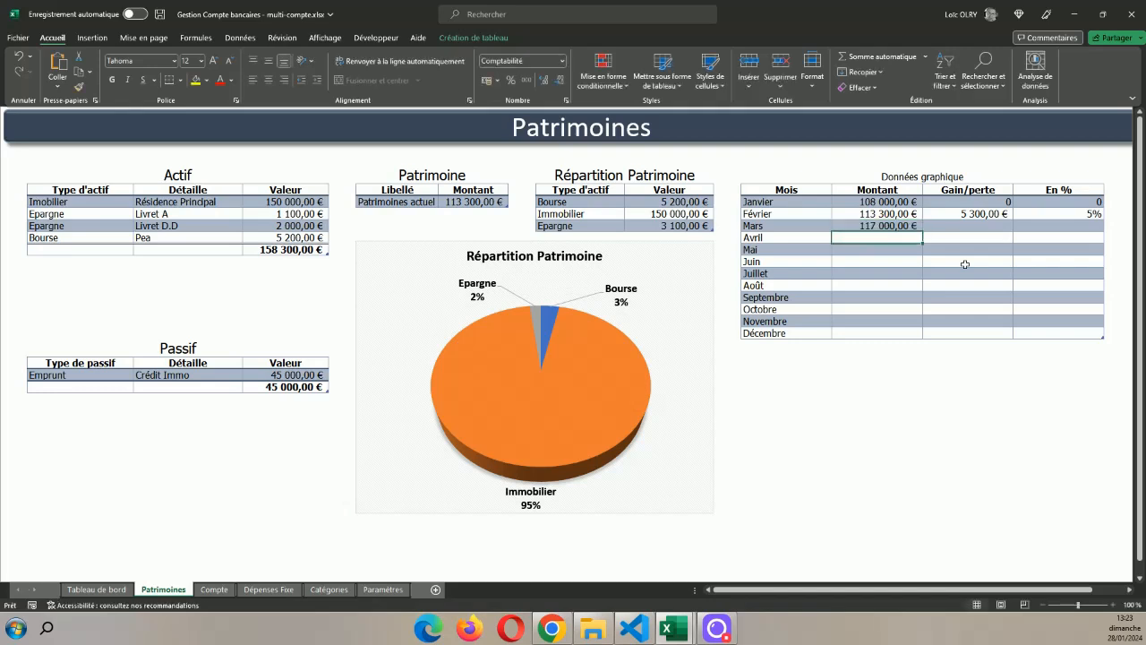
- Extend the Février Gain/perte and En % formulas down to the Mars row
left_click(1009, 218)
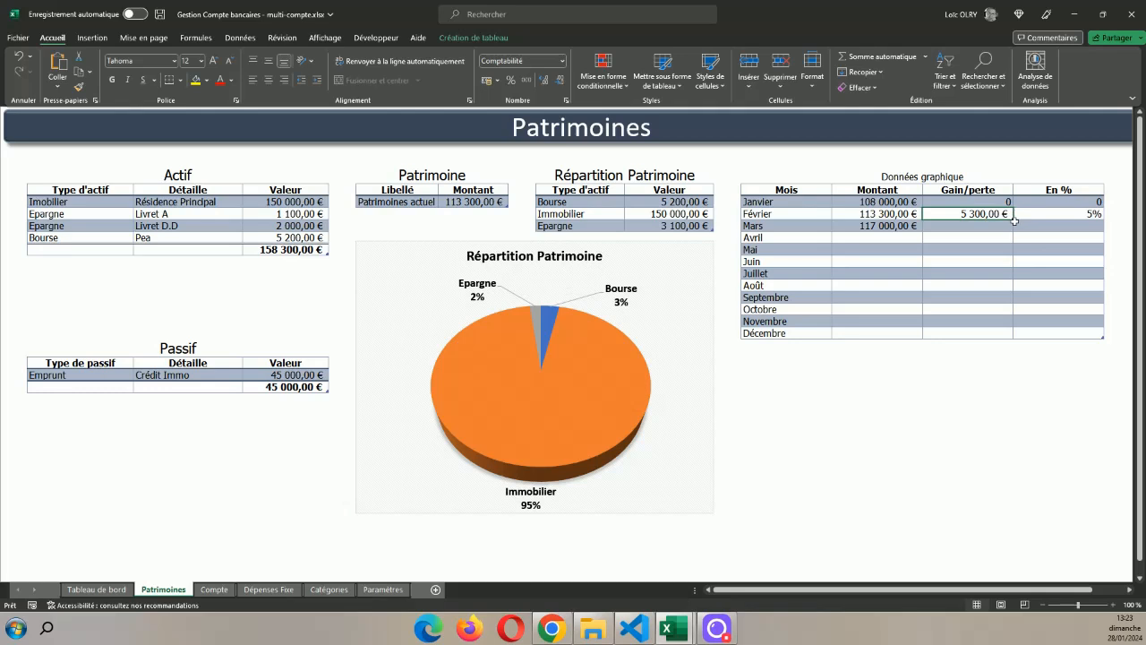
left_click_drag(1015, 221, 1015, 232)
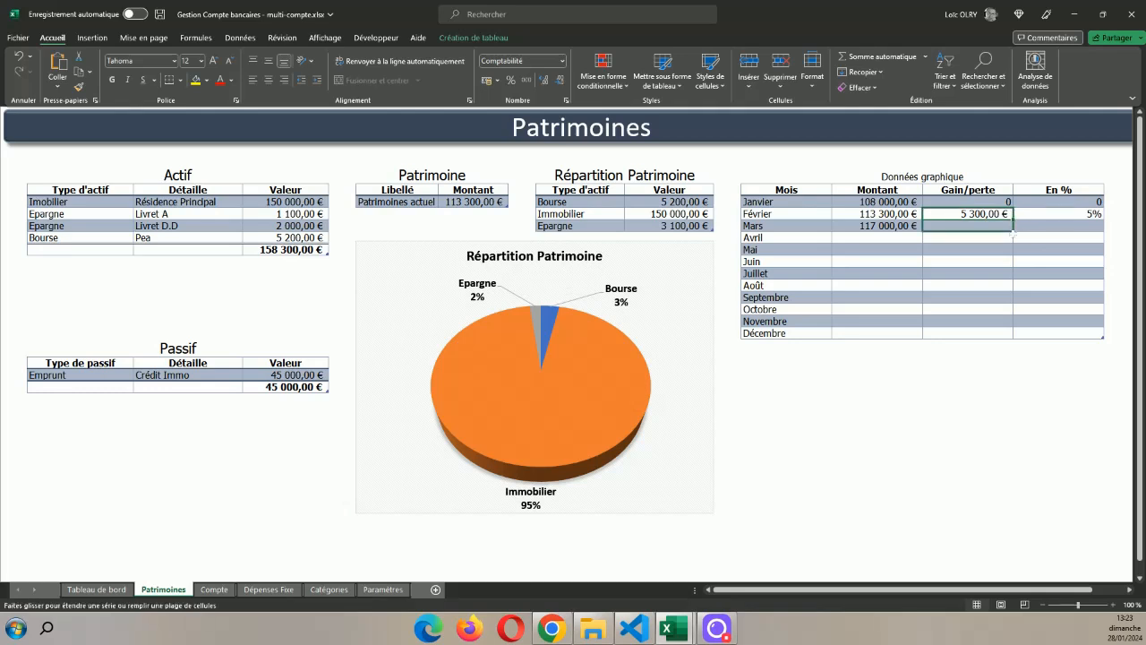
left_click(1074, 215)
left_click_drag(1103, 220, 1103, 232)
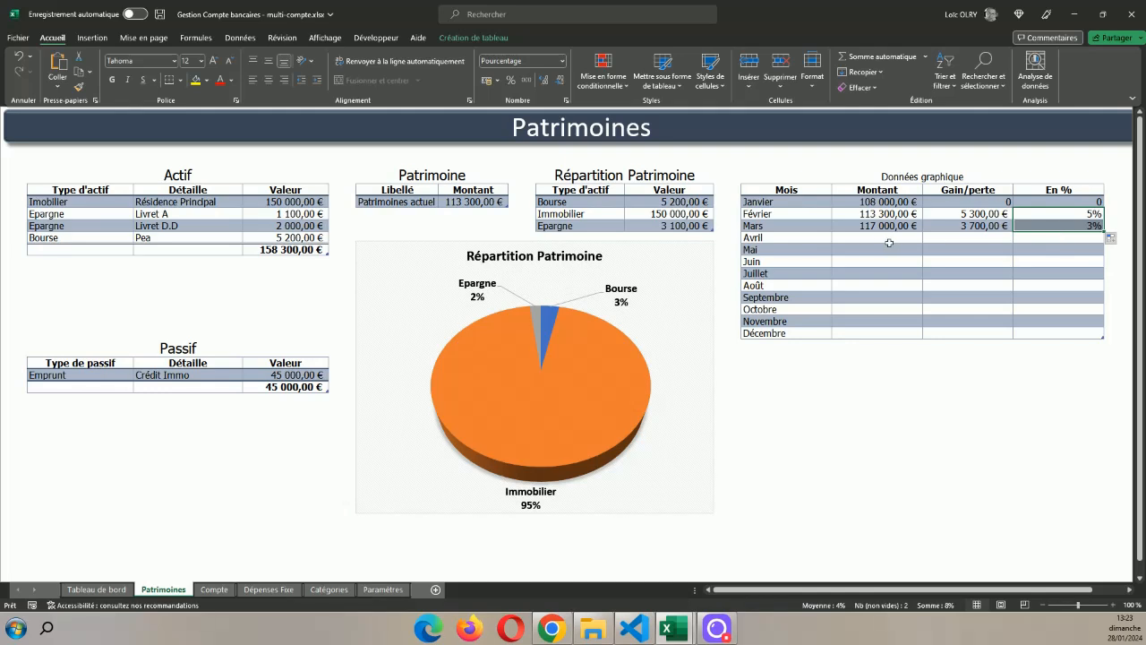
double_click(1071, 225)
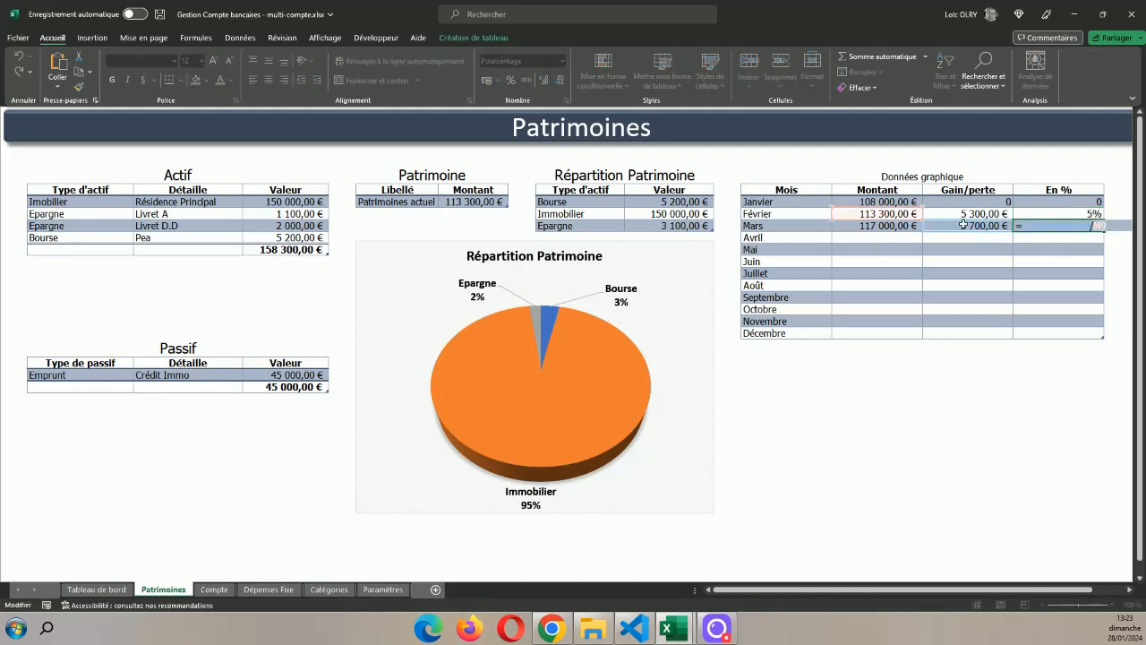
left_click(947, 341)
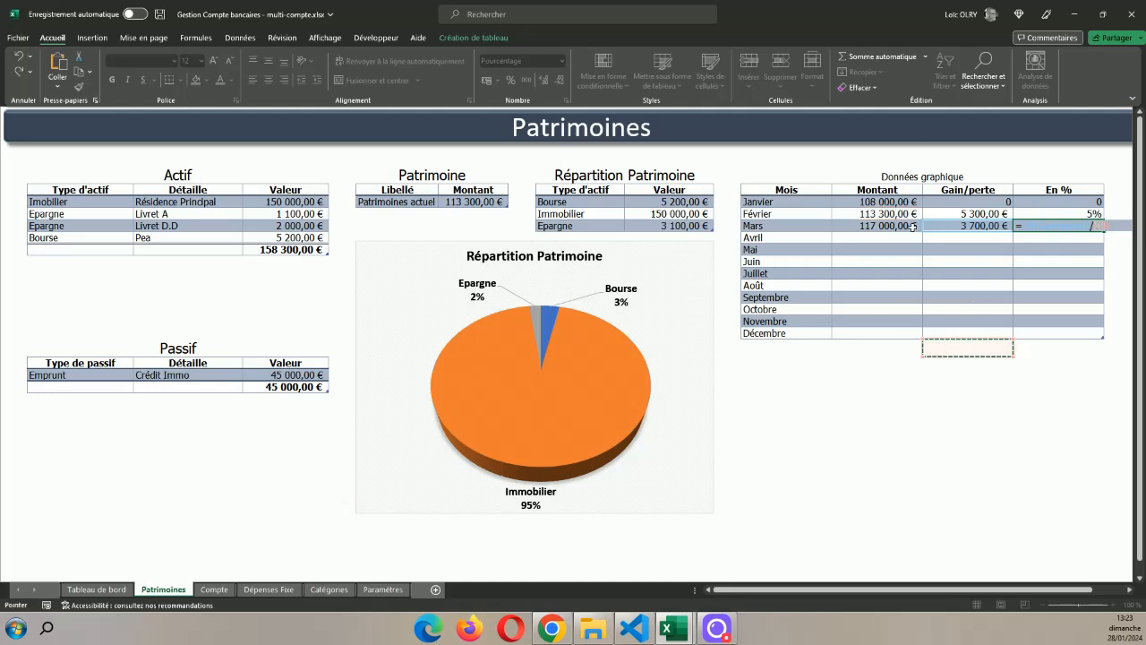
key("Return")
left_click(1026, 278)
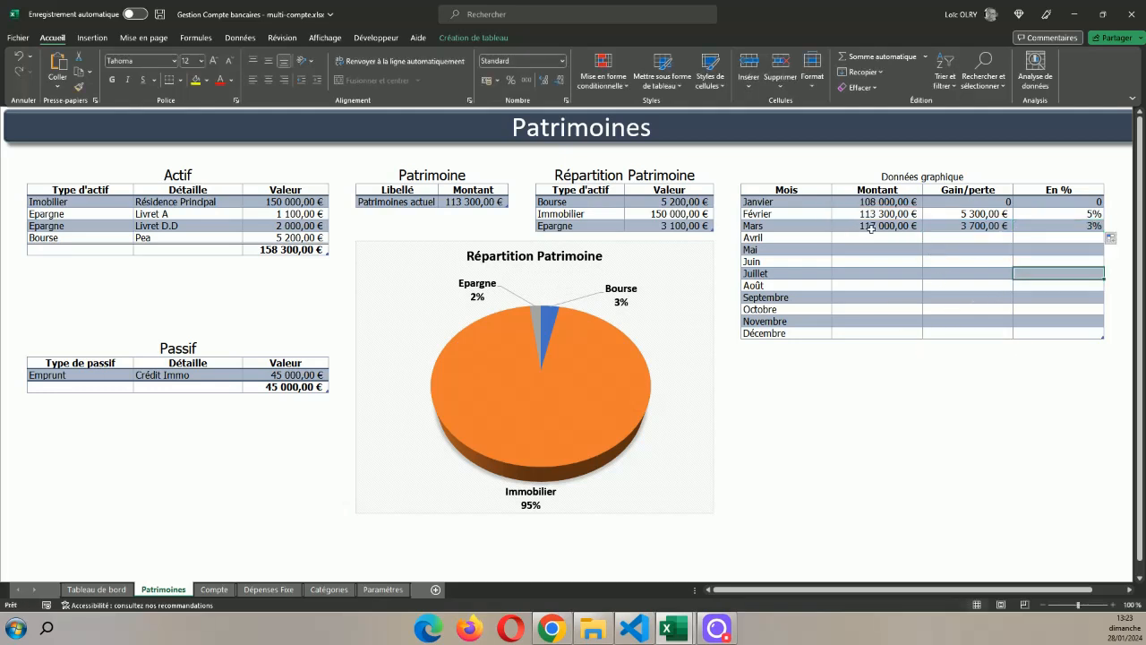
- Enter 116500 as the Avril Montant and extend the Gain/perte and En % formulas down to the Avril row
left_click(876, 236)
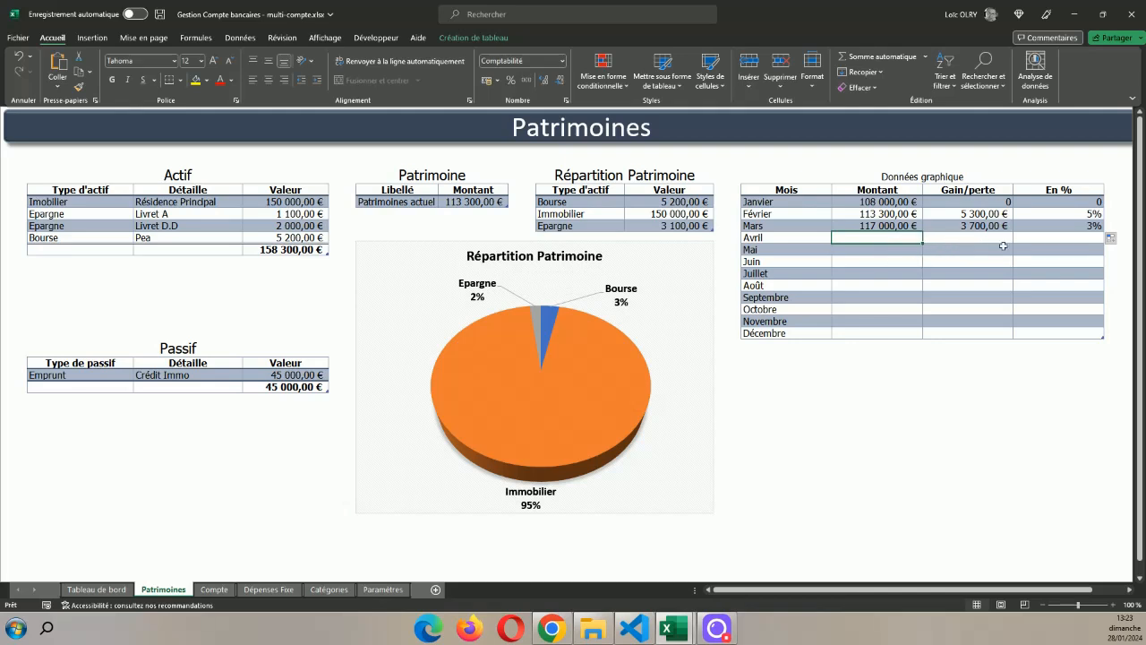
type("116500")
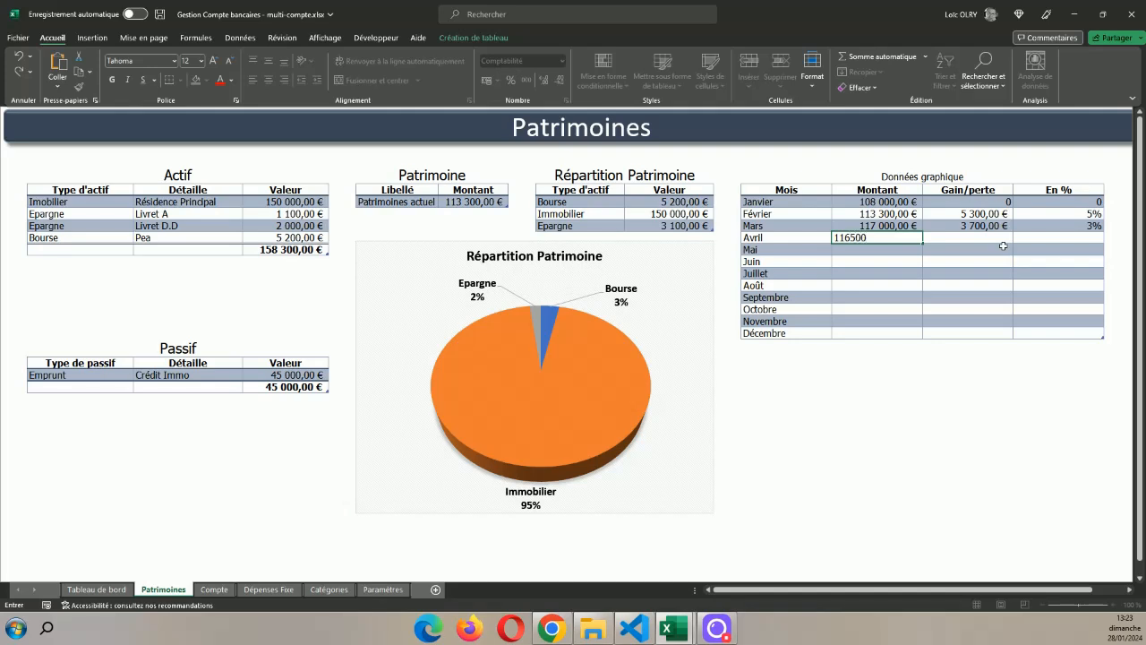
key("Tab")
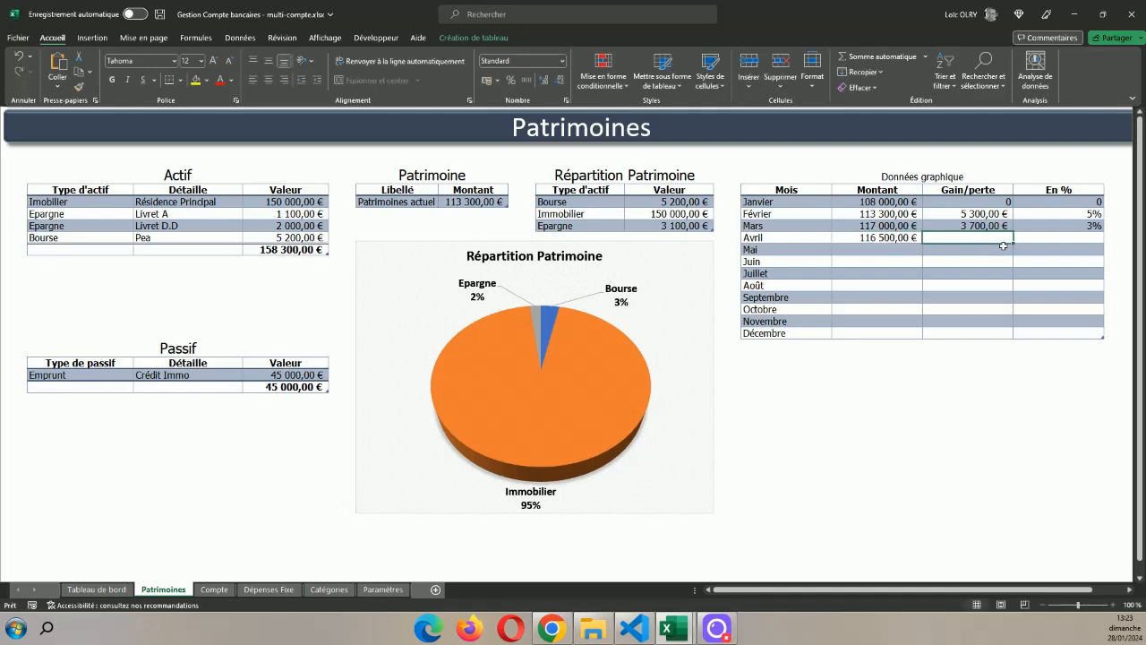
left_click_drag(993, 226, 1099, 242)
left_click(1021, 328)
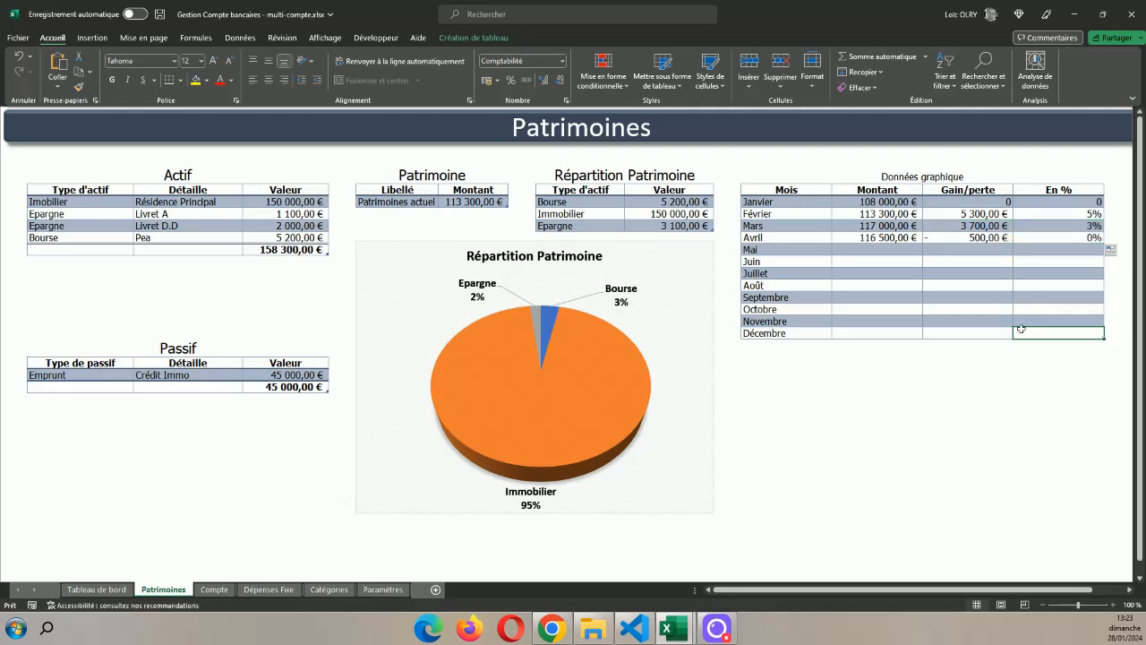
- Show the Avril En % value with two decimals, and return it to a whole percentage
left_click(954, 235)
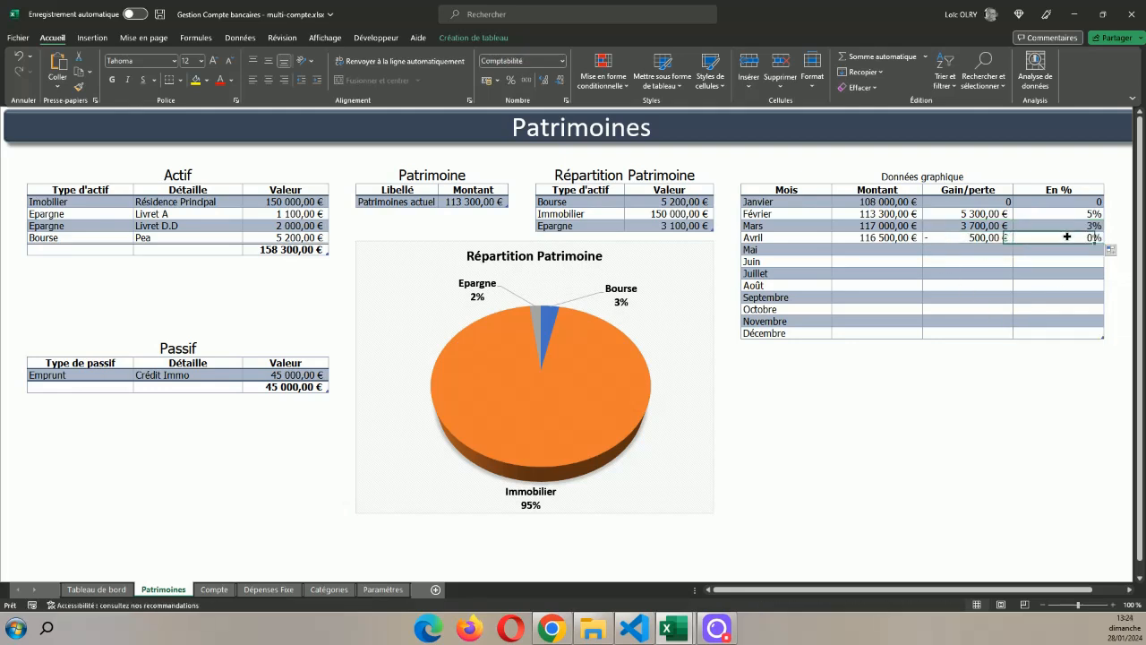
left_click(1027, 376)
left_click(1071, 240)
left_click(545, 80)
left_click(545, 81)
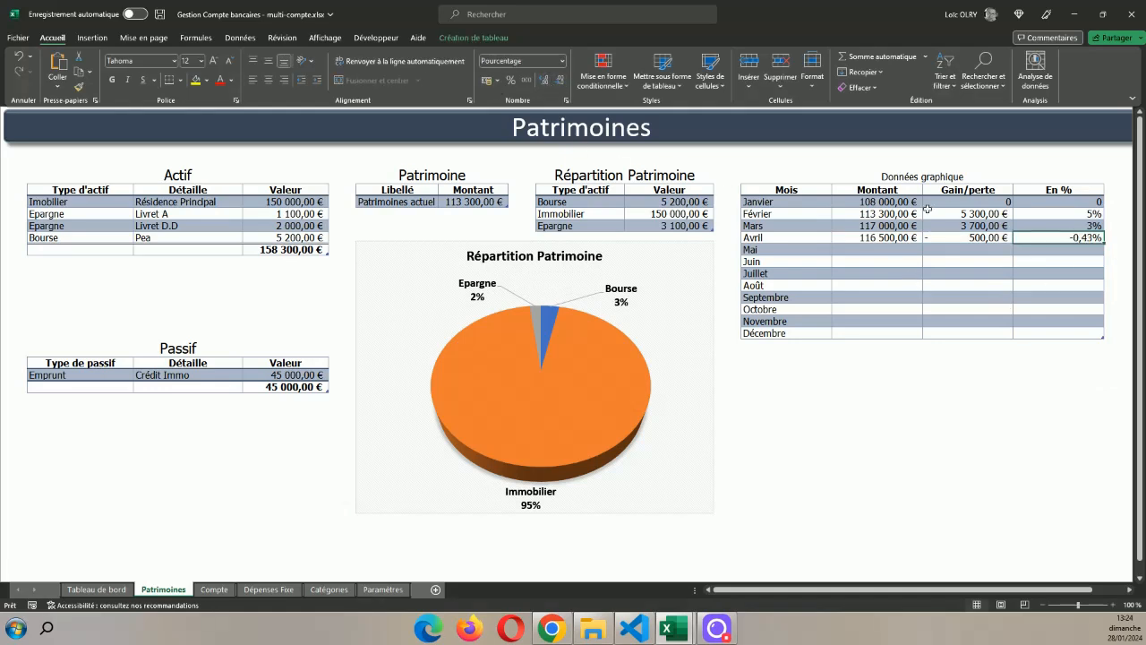
left_click(560, 80)
left_click(560, 81)
left_click(930, 417)
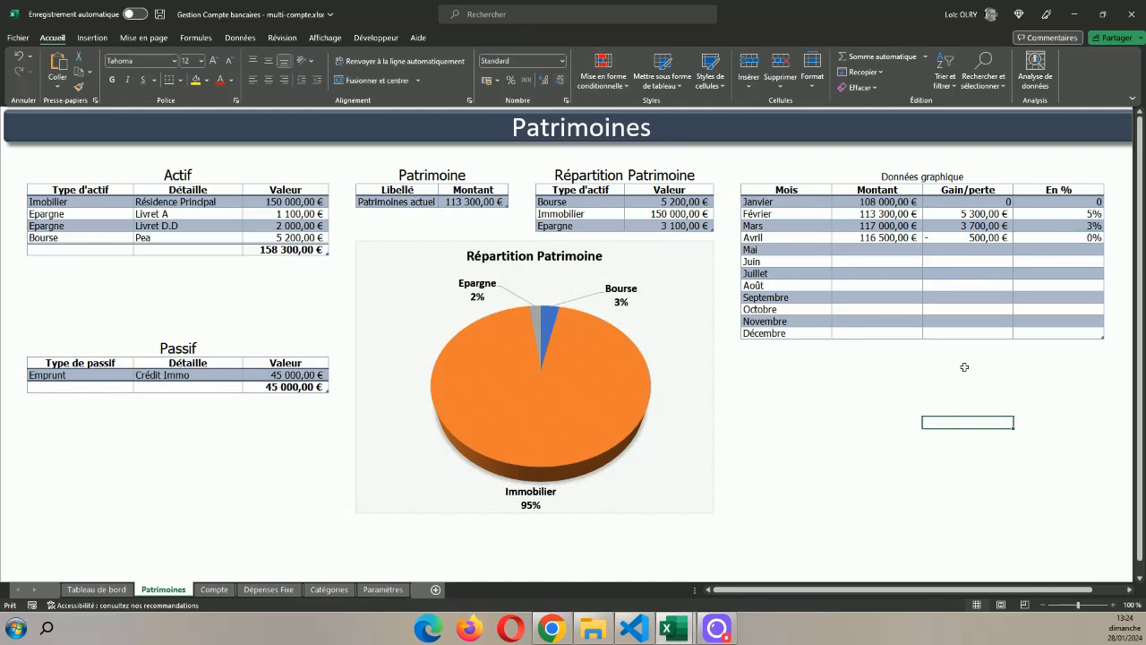
left_click(818, 447)
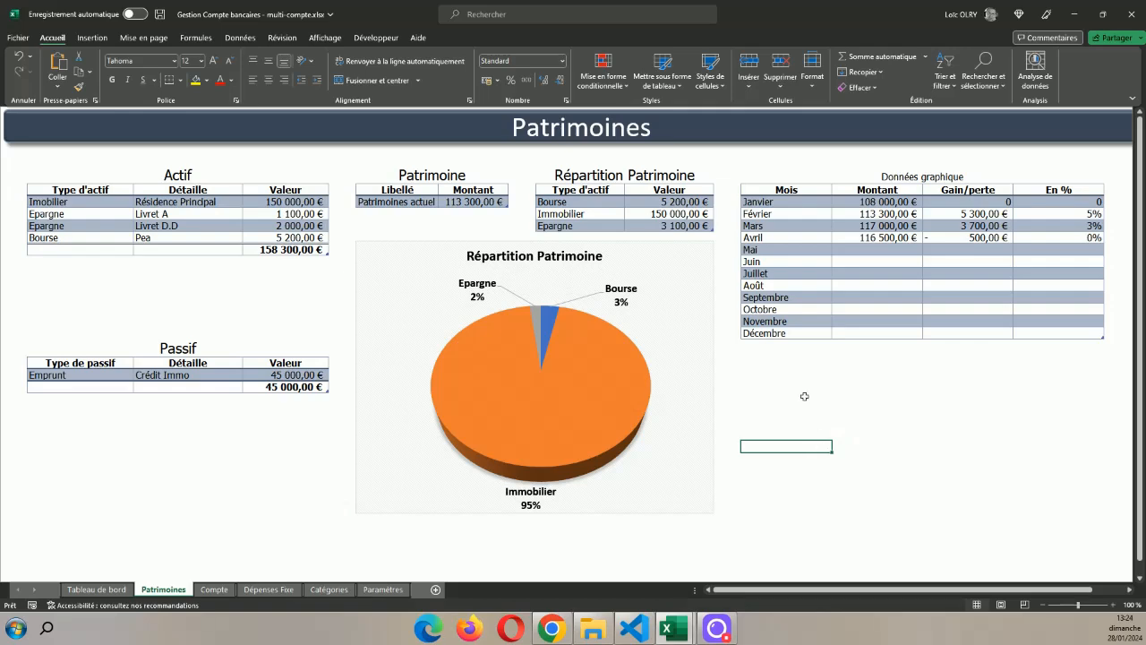
- On the Tableau de bord sheet, copy the Livret D.D card and paste the duplicate in the empty area beside it
left_click(115, 590)
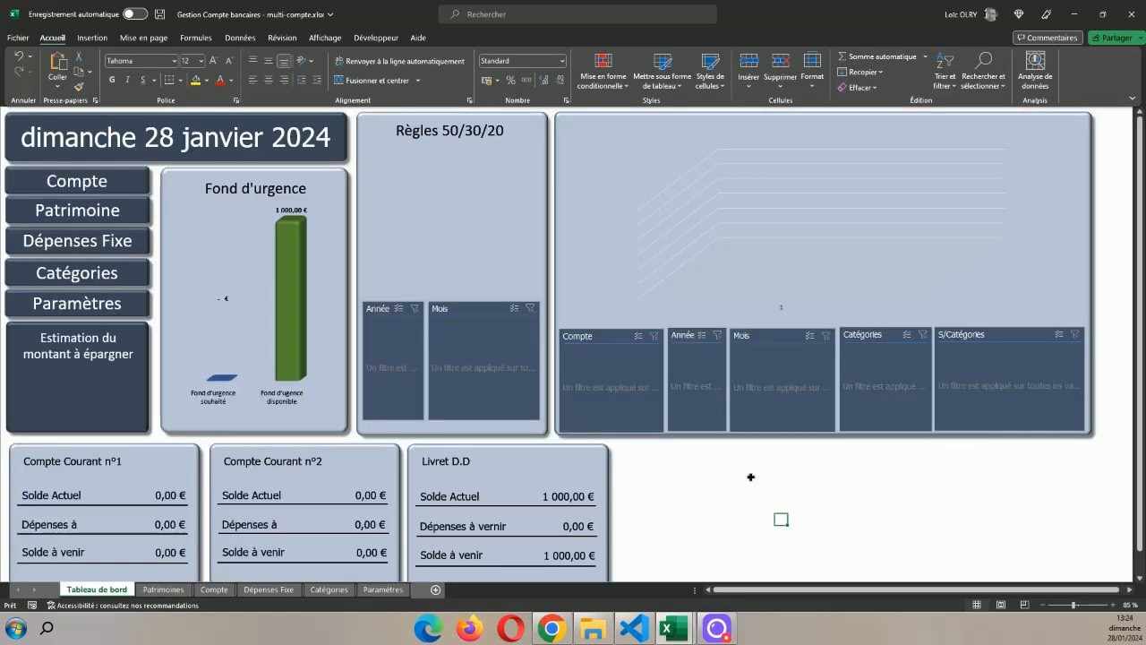
scroll(744, 473, "down", 1, "ctrl")
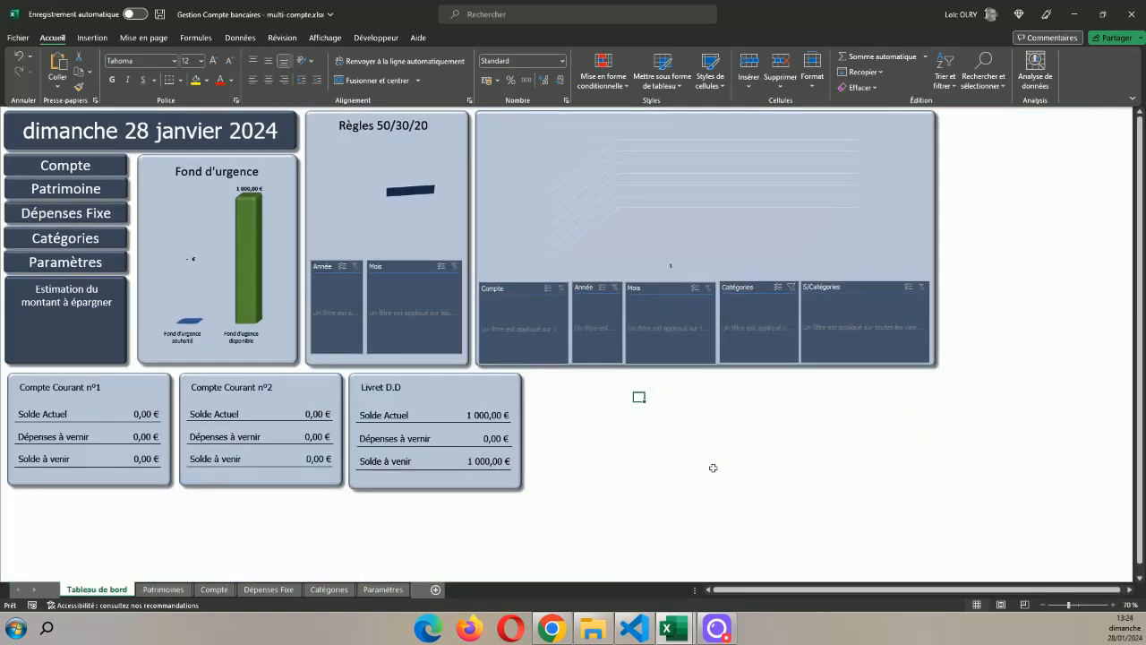
left_click(515, 397)
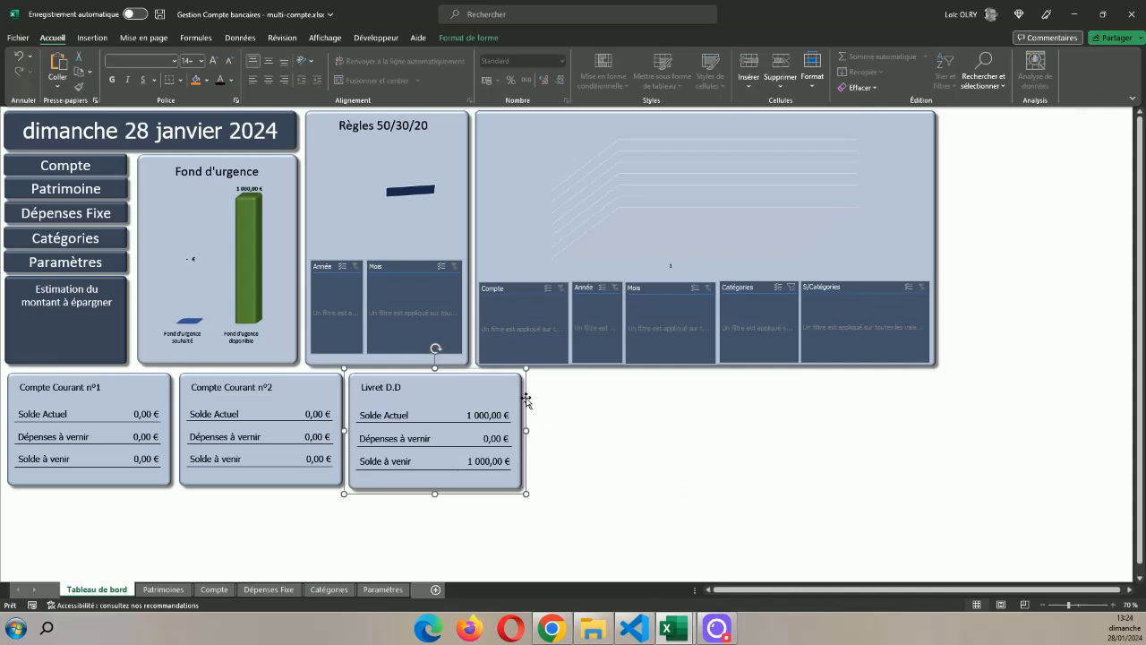
right_click(524, 395)
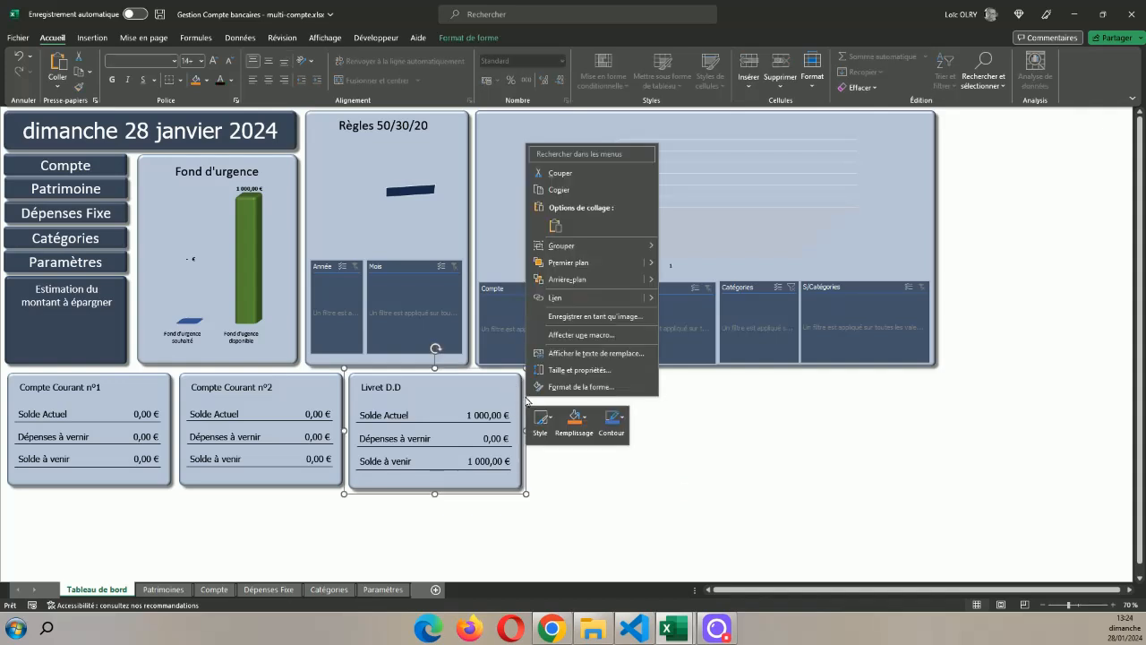
left_click(560, 188)
left_click(649, 424)
key("ctrl+v")
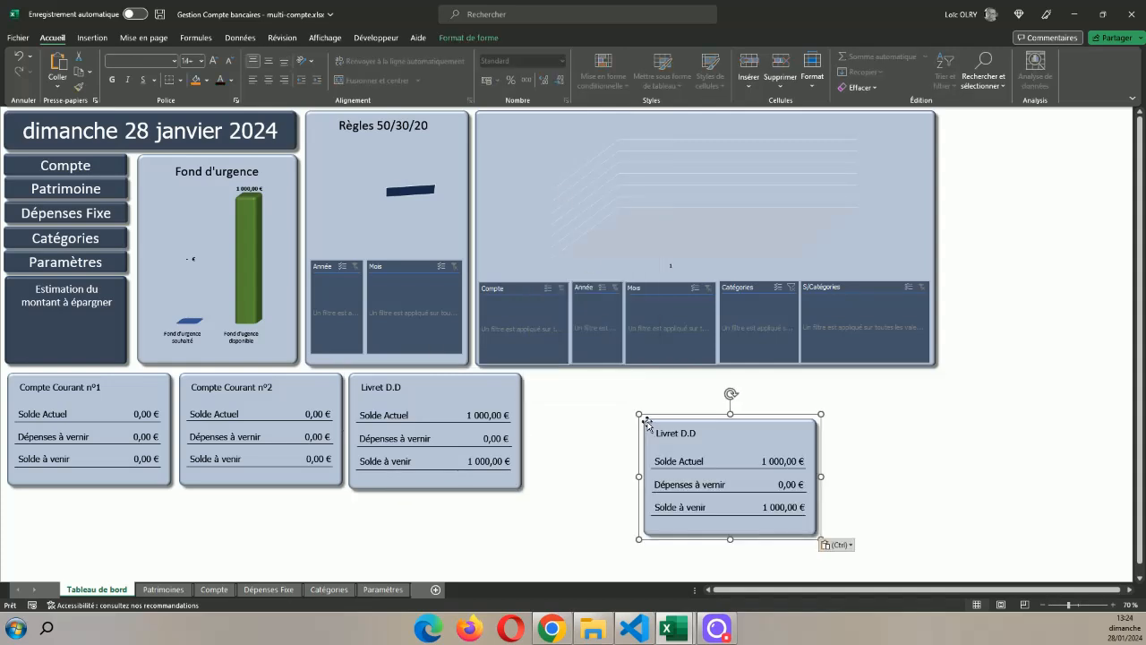
- Change the title of the duplicated card to Livret A
left_click(690, 433)
left_click_drag(691, 432, 678, 432)
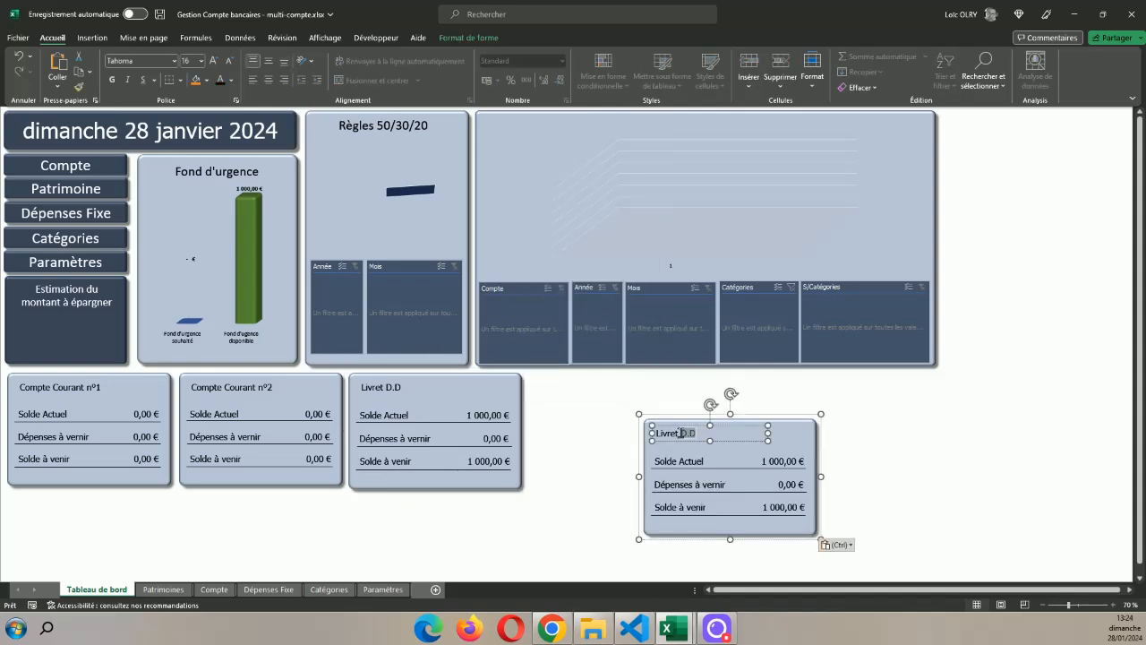
type("a")
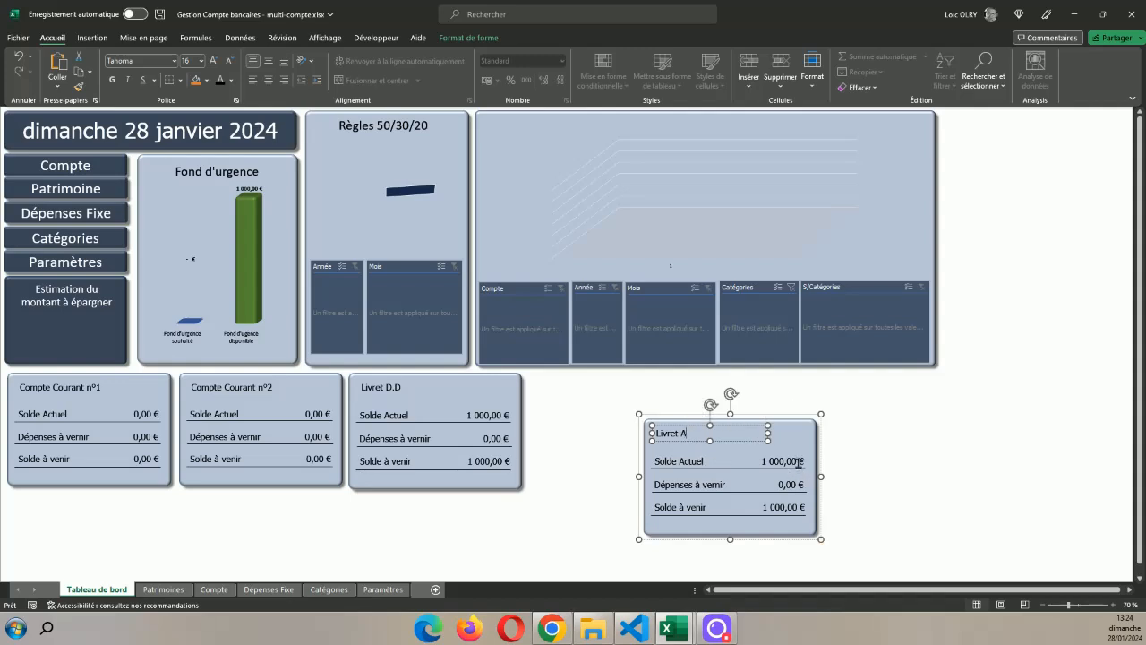
left_click(939, 432)
- Display the row and column headings and the formula bar on the Tableau de bord sheet
left_click(792, 461)
left_click(789, 461)
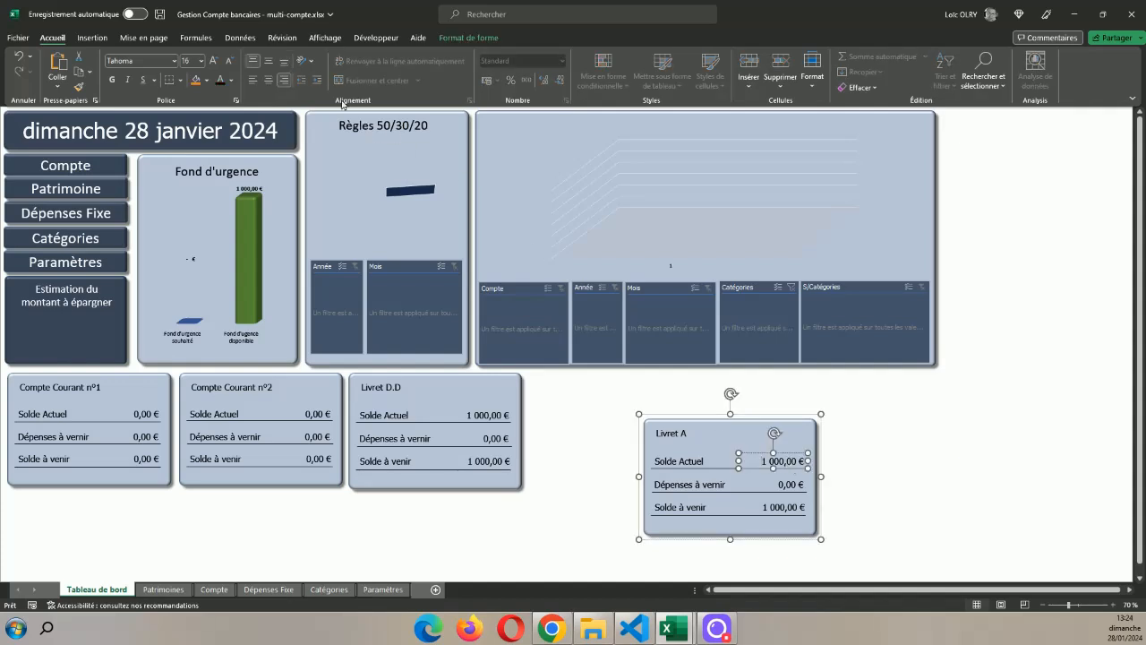
left_click(995, 251)
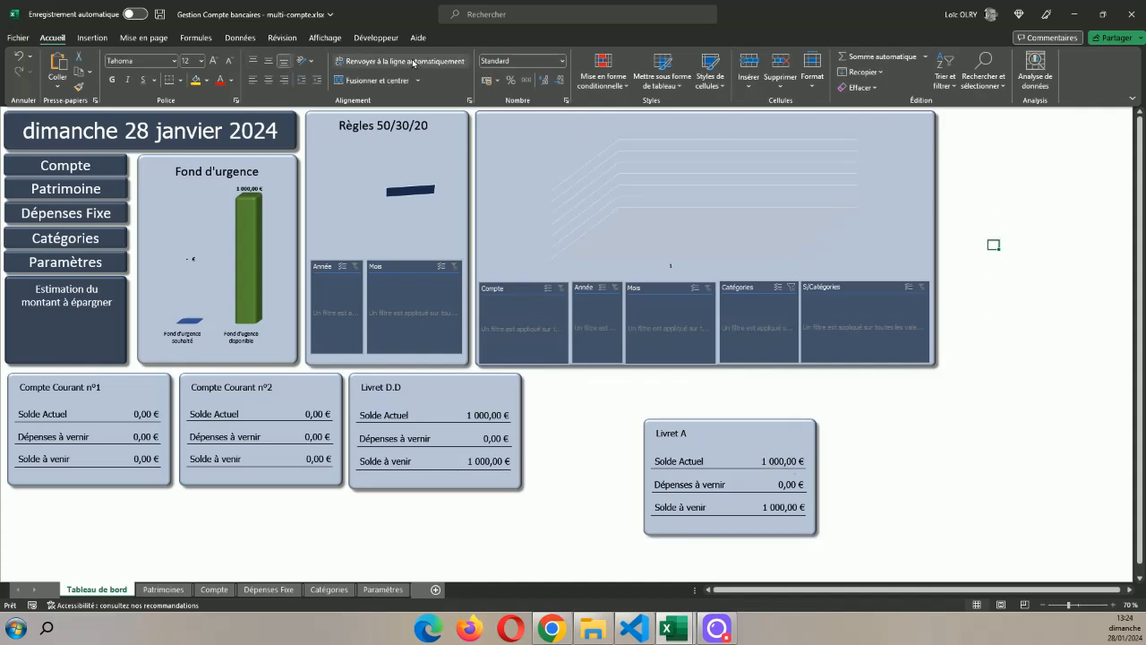
left_click(331, 39)
left_click(472, 80)
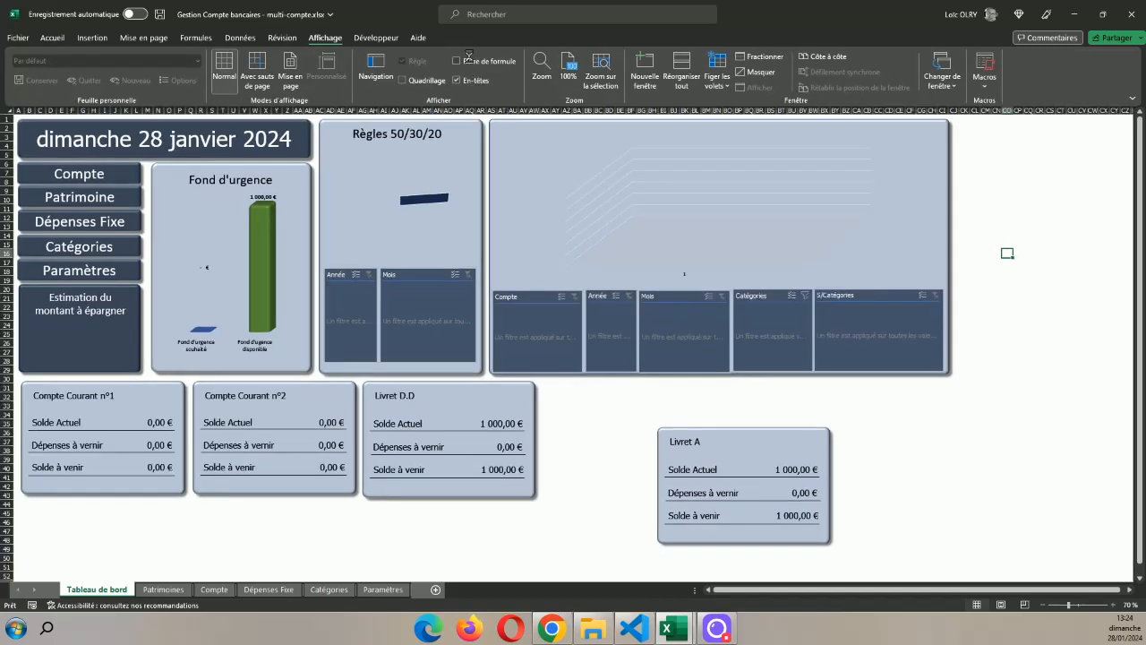
left_click(473, 61)
- Link the Solde Actuel value of the Livret A card to =Paramètres!F6
left_click(789, 496)
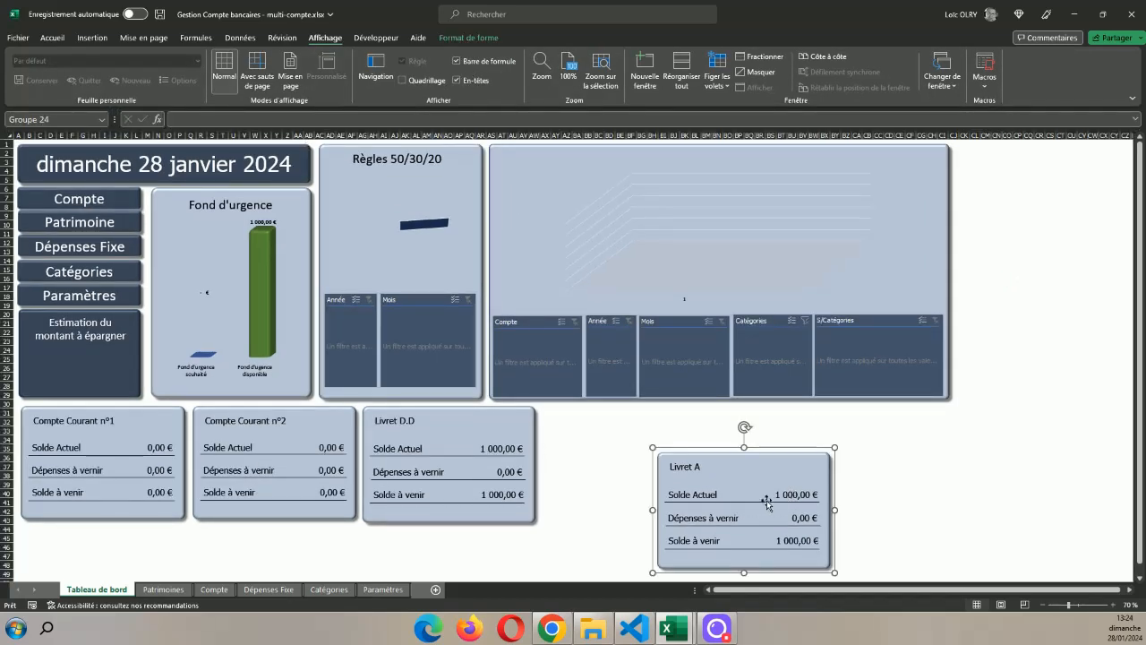
left_click(771, 492)
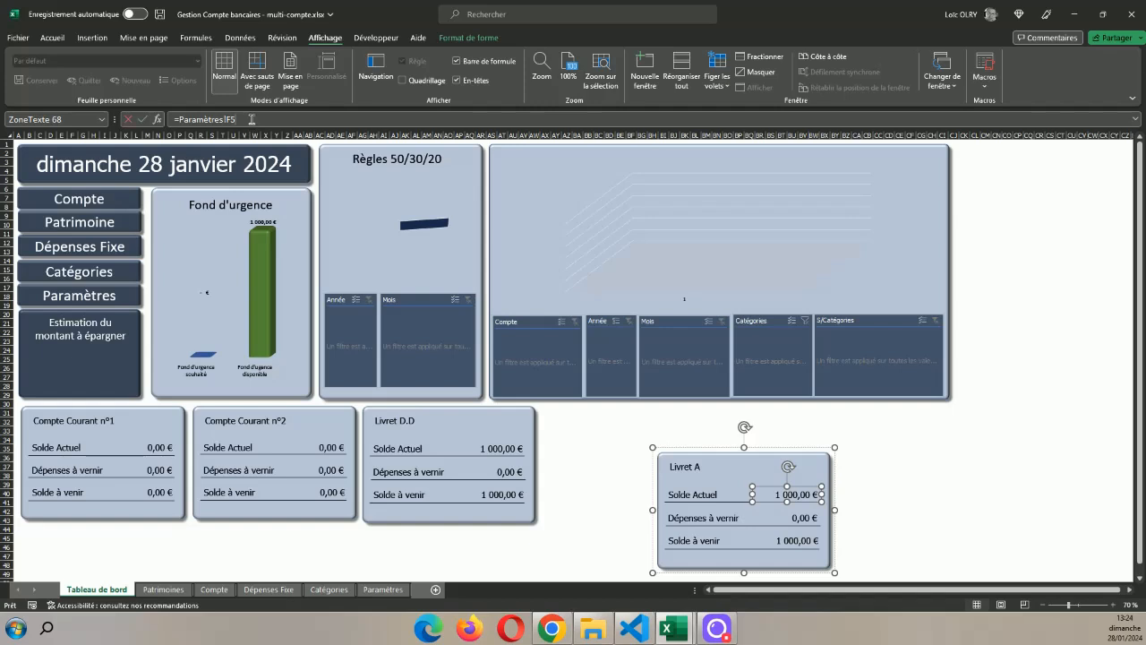
left_click(252, 119)
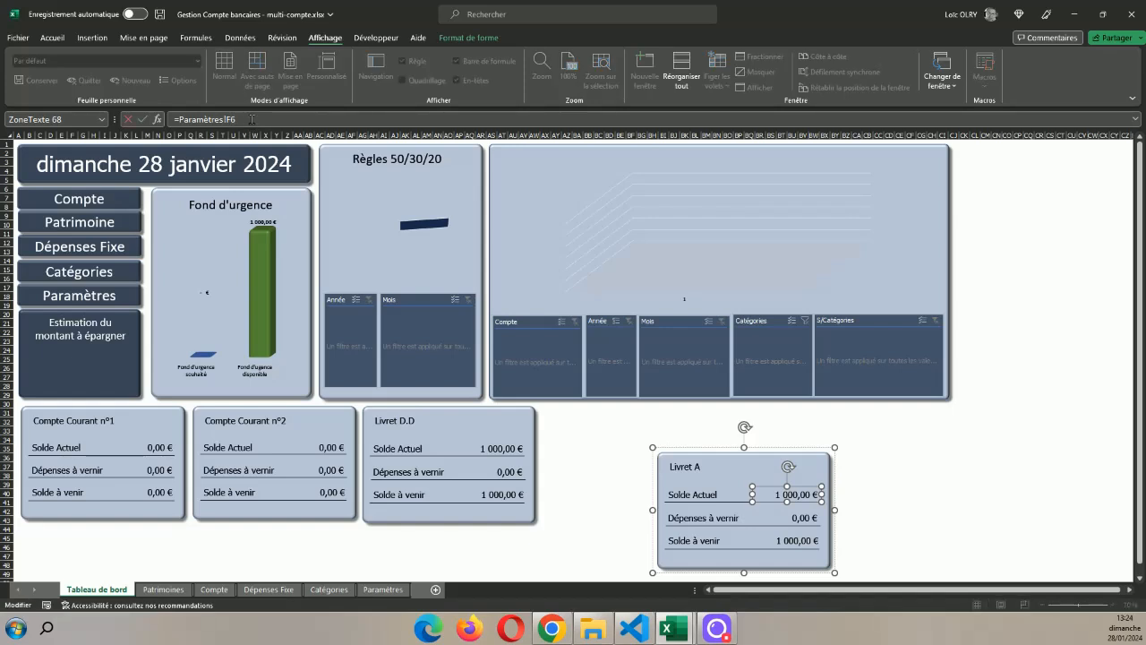
key("Return")
- Link the Dépenses à vernir value of the Livret A card to =Paramètres!G6
left_click(798, 512)
left_click(805, 520)
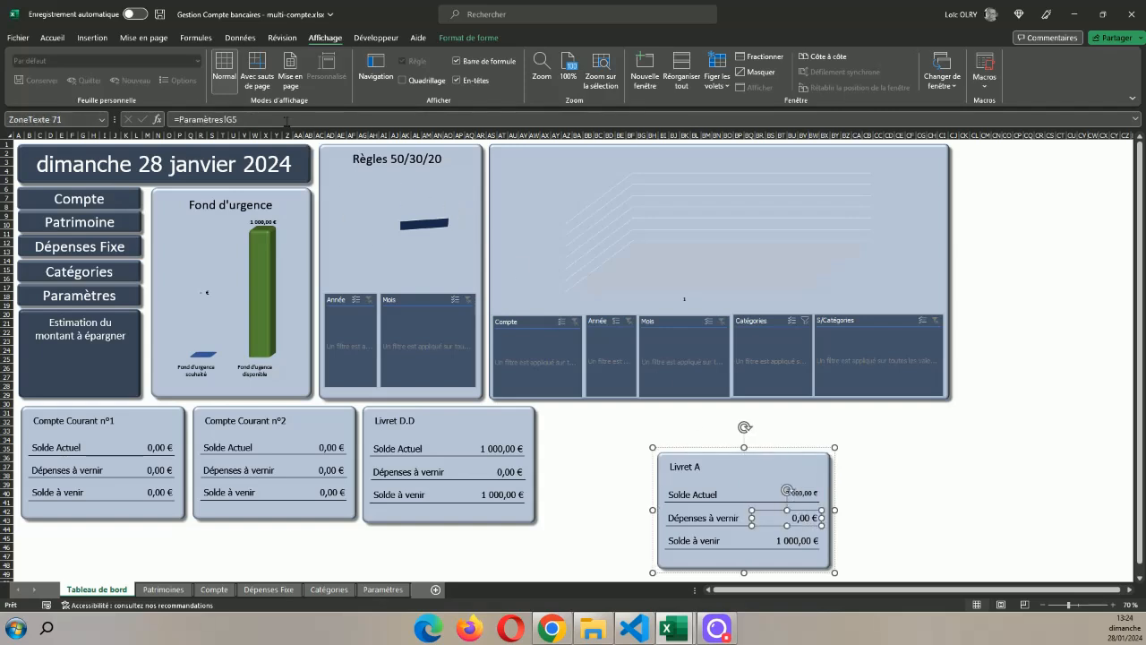
left_click(235, 119)
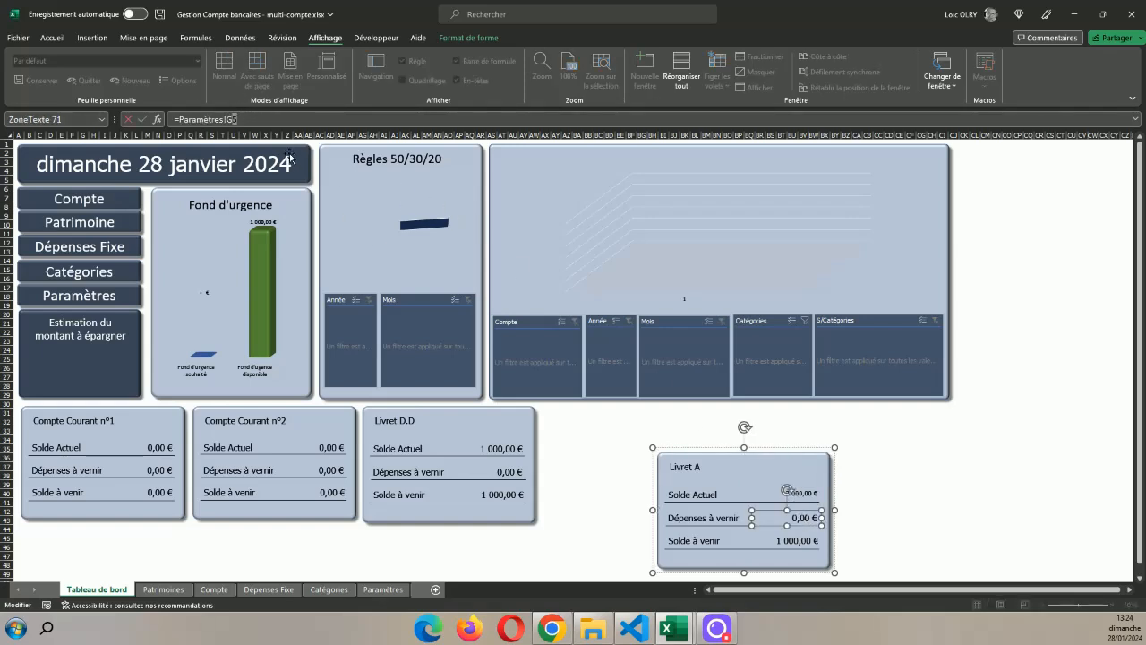
key("Return")
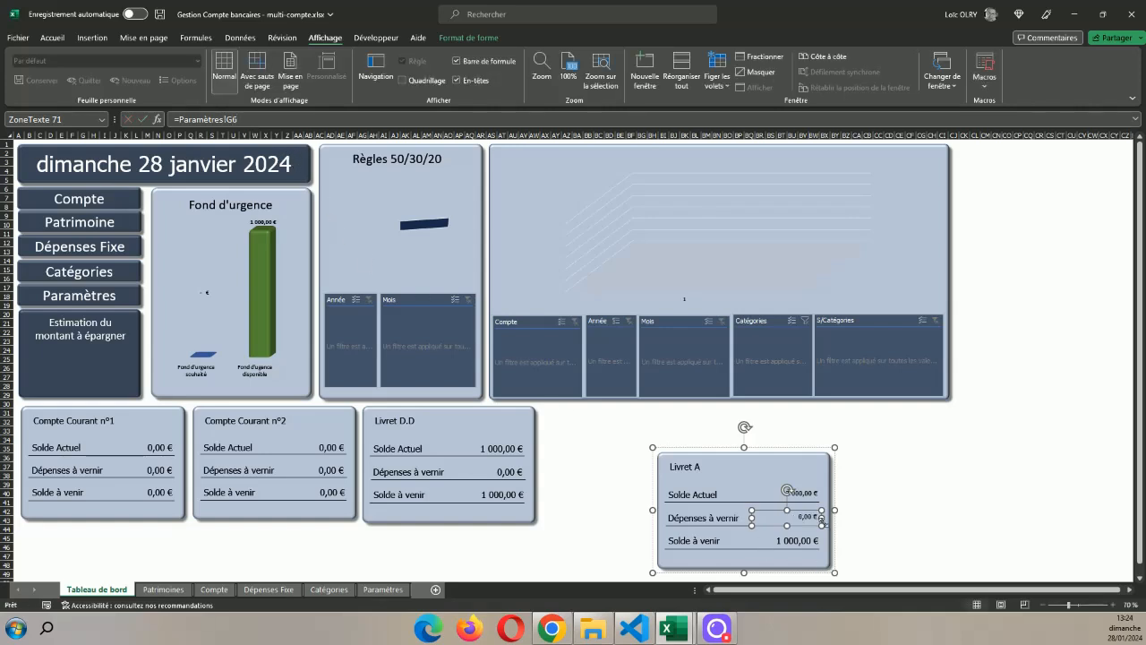
- Link the Solde à venir value of the Livret A card to =Paramètres!H6
left_click(792, 537)
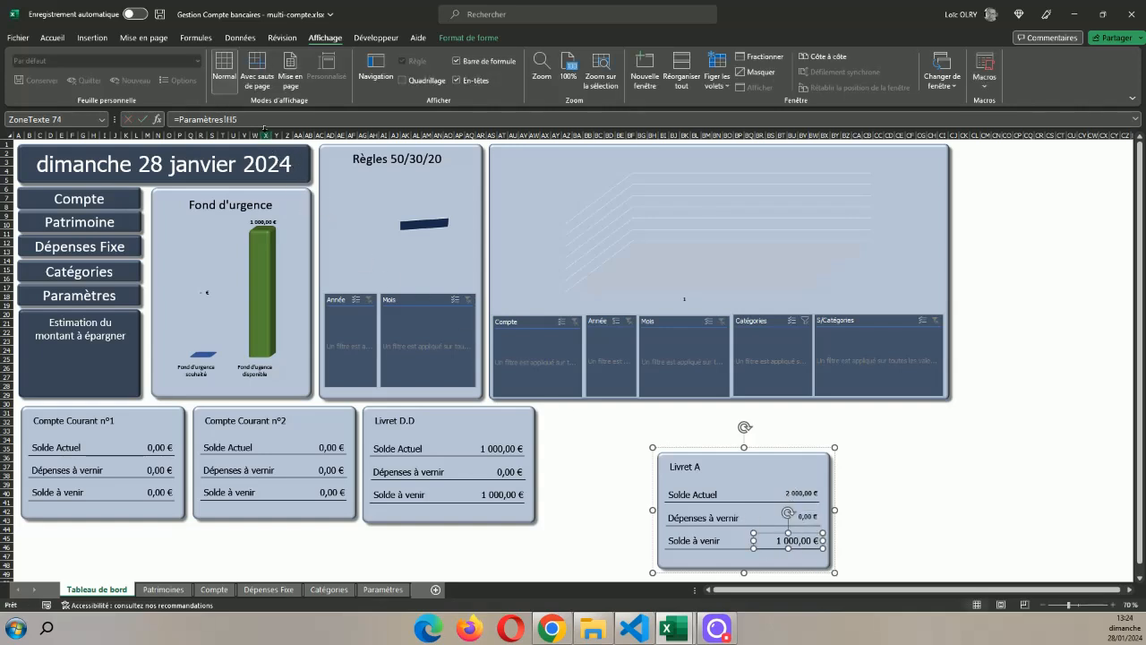
left_click(232, 119)
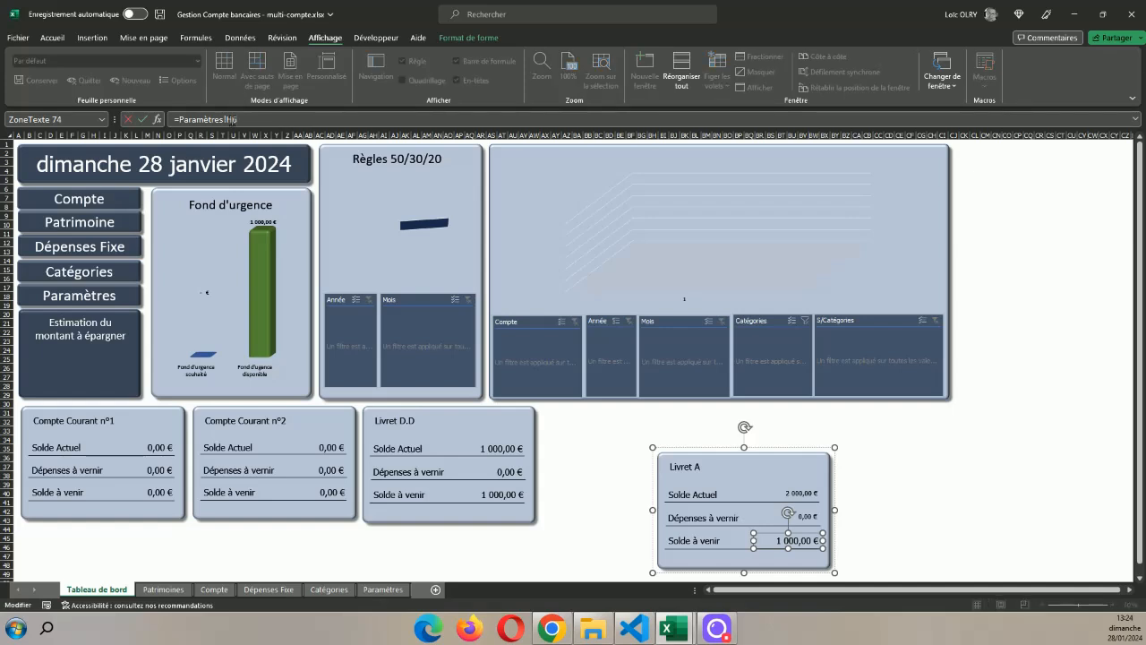
key("Return")
left_click(1028, 542)
- Increase the font size of the three amounts in the Livret A card by two increments
left_click(800, 462)
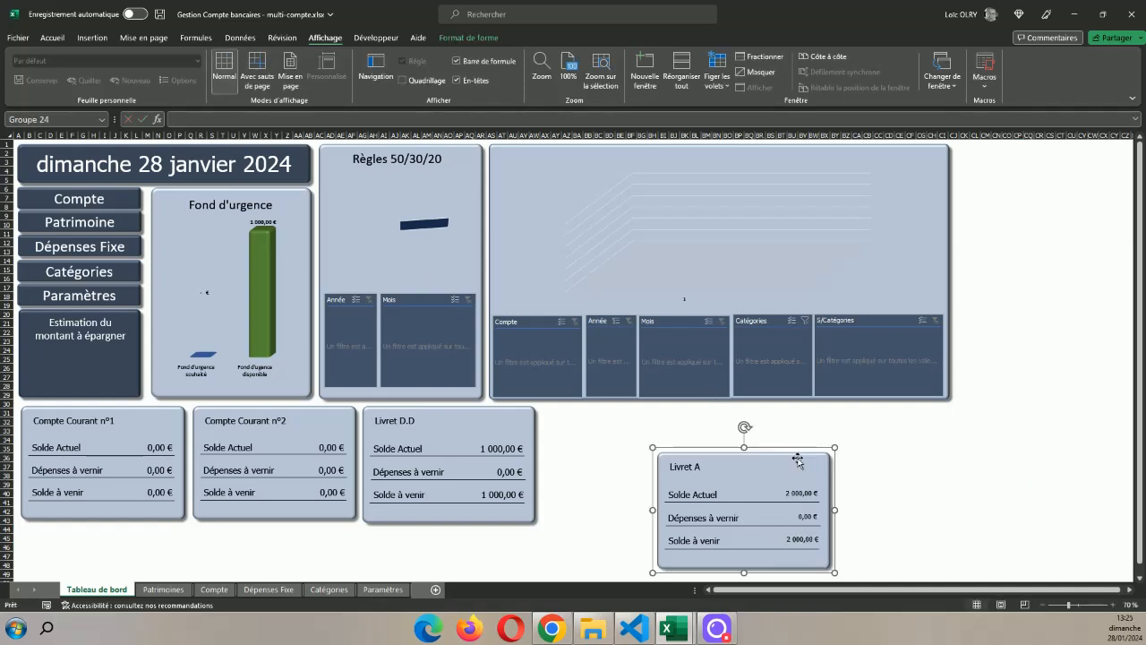
left_click(800, 490)
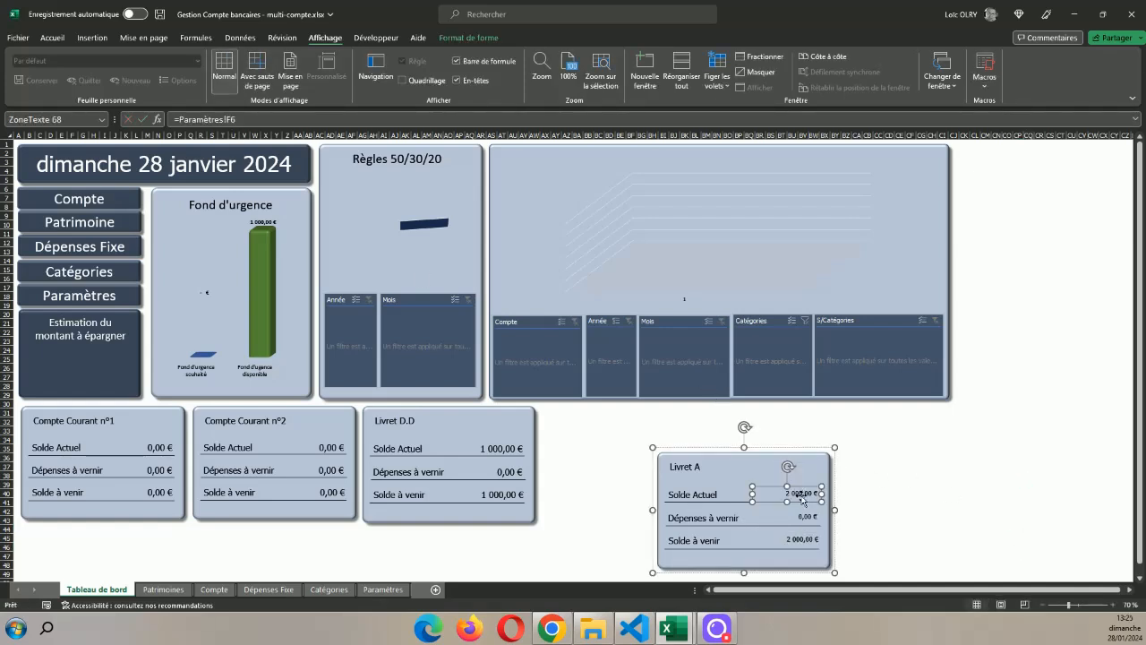
left_click(809, 517, "ctrl")
left_click(806, 540, "ctrl")
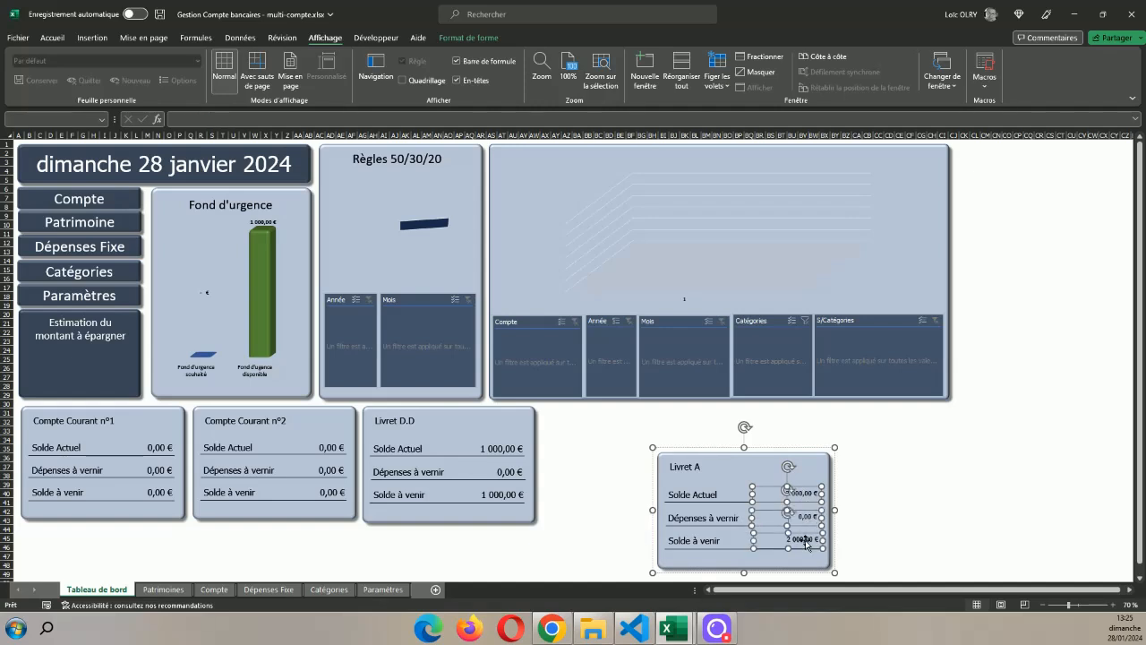
left_click(52, 37)
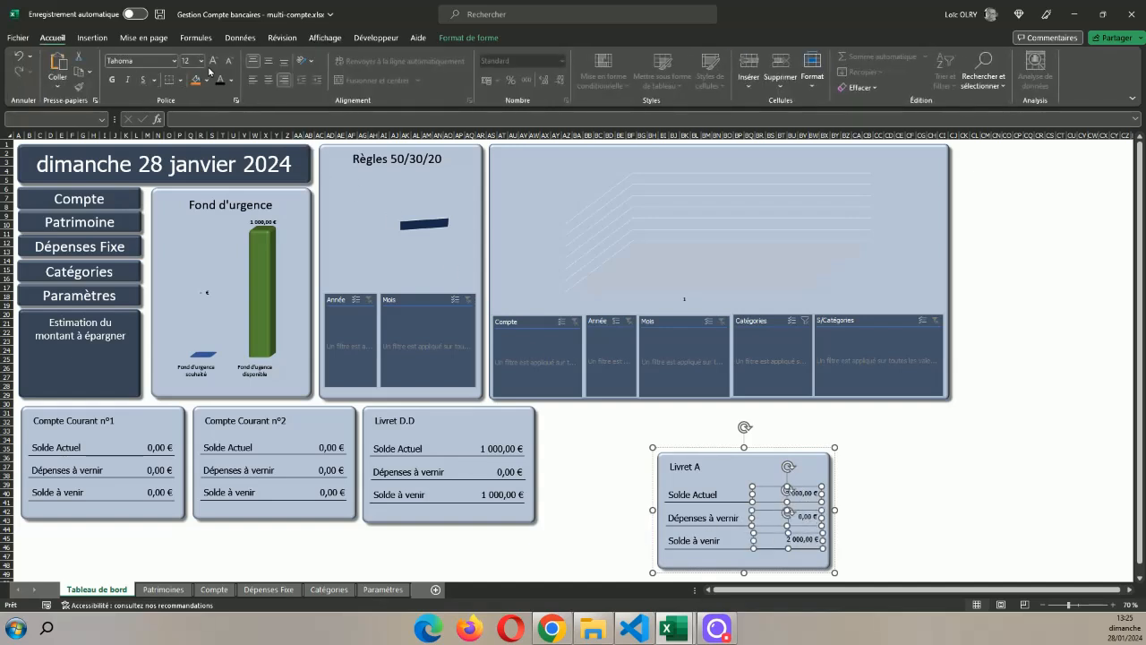
left_click(216, 63)
left_click(216, 63)
left_click(888, 510)
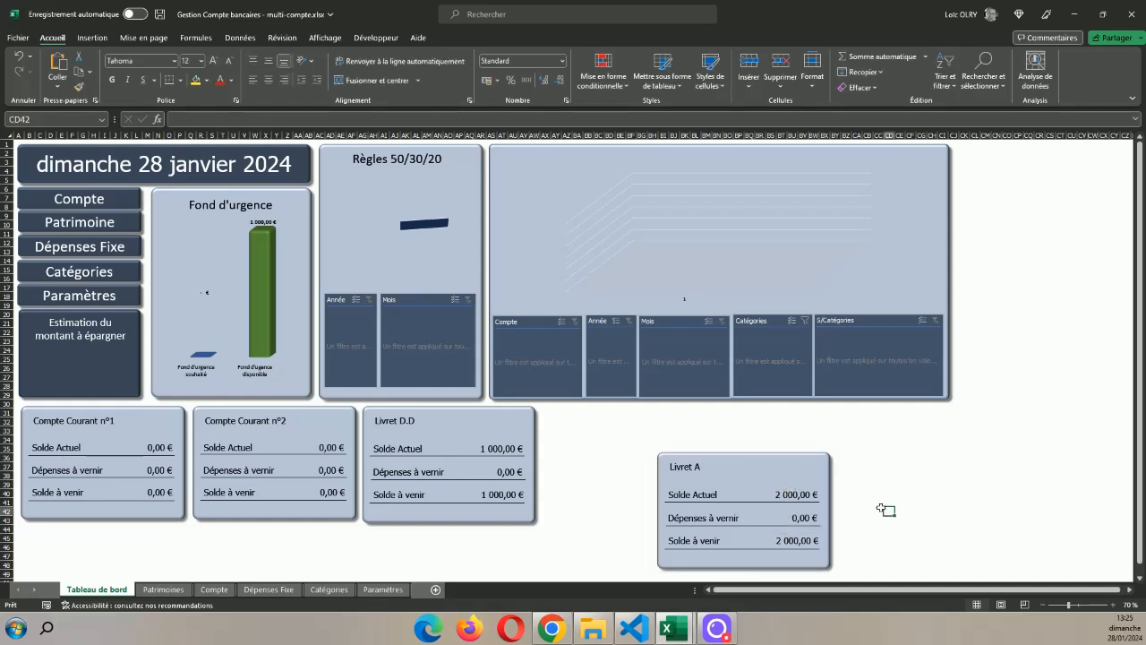
- Move the Livret A card directly below the Compte Courant n°1 card
left_click(788, 454)
left_click_drag(788, 454, 148, 521)
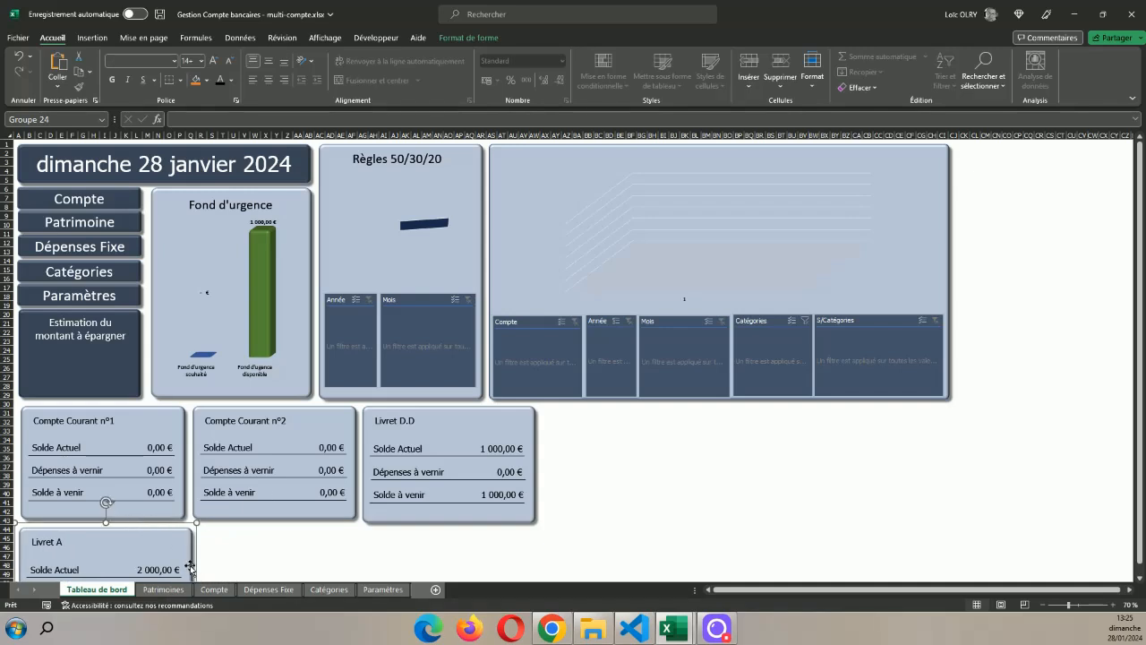
left_click(351, 564)
- Move the Livret D.D card below Compte Courant n°2, beside the Livret A card
scroll(504, 513, "down", 2)
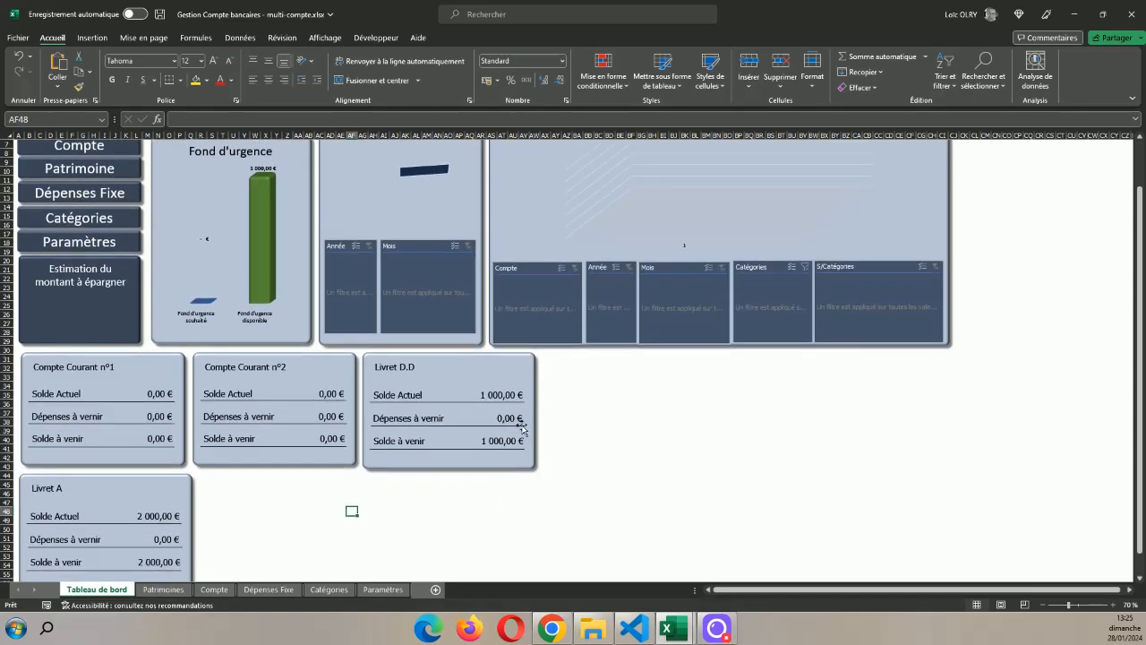
left_click(538, 431)
left_click_drag(538, 431, 375, 553)
left_click(481, 448)
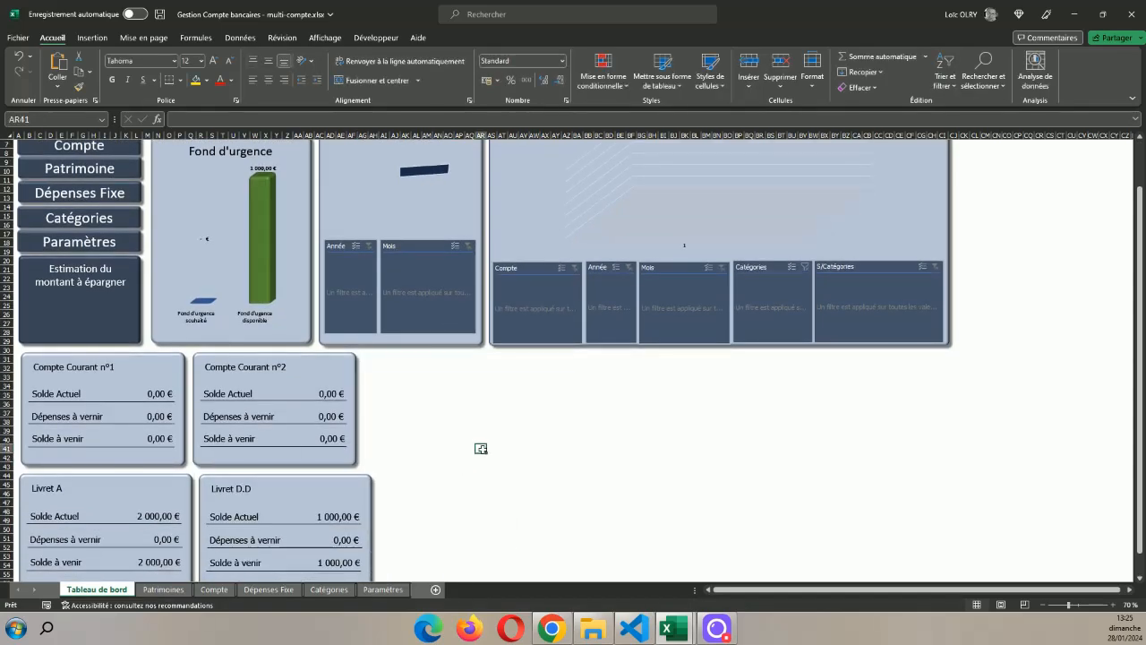
scroll(483, 450, "up", 2)
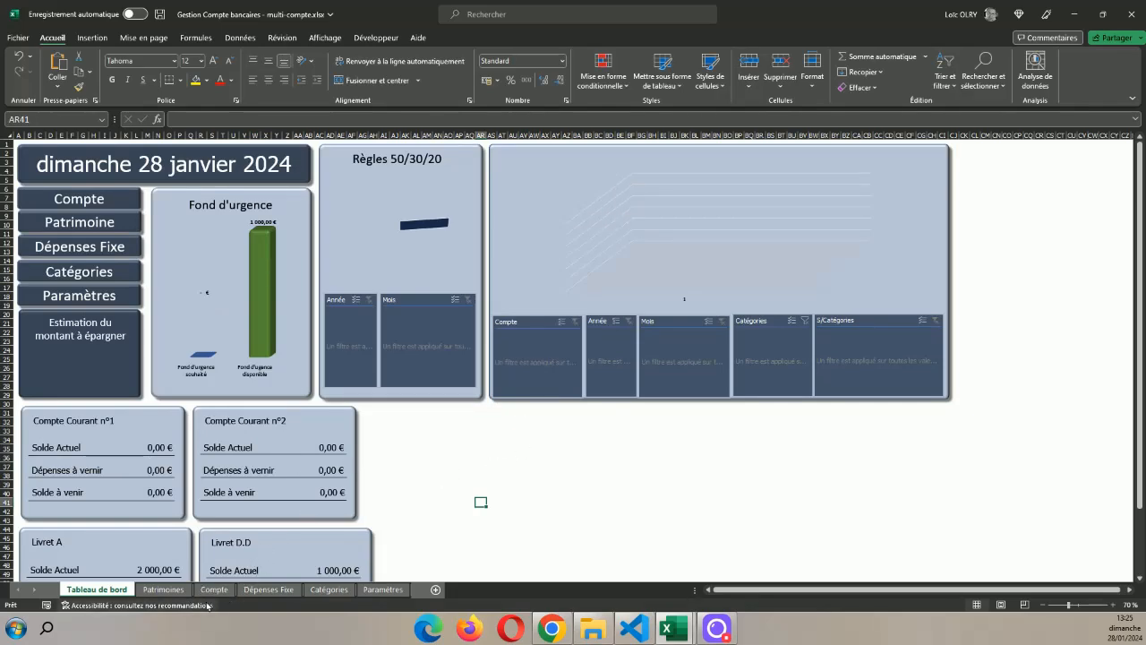
- Insert the recommended line chart from the Mois and Montant data on the Patrimoines sheet and place it below the monthly table
left_click(164, 589)
left_click(941, 407)
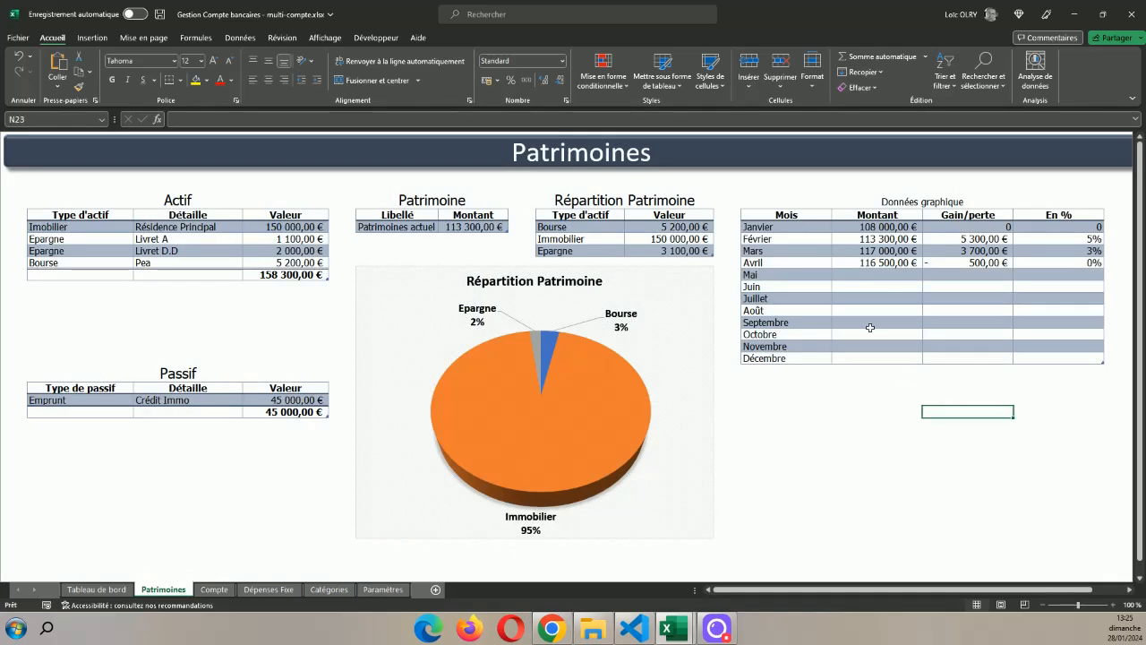
left_click_drag(783, 225, 875, 365)
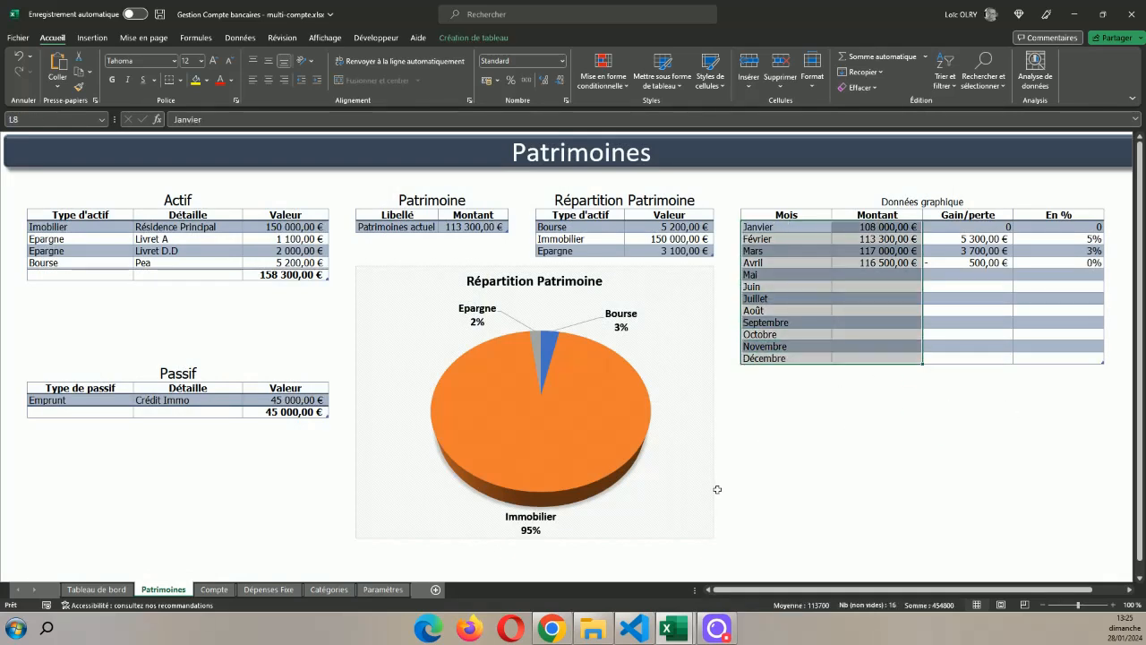
left_click(92, 38)
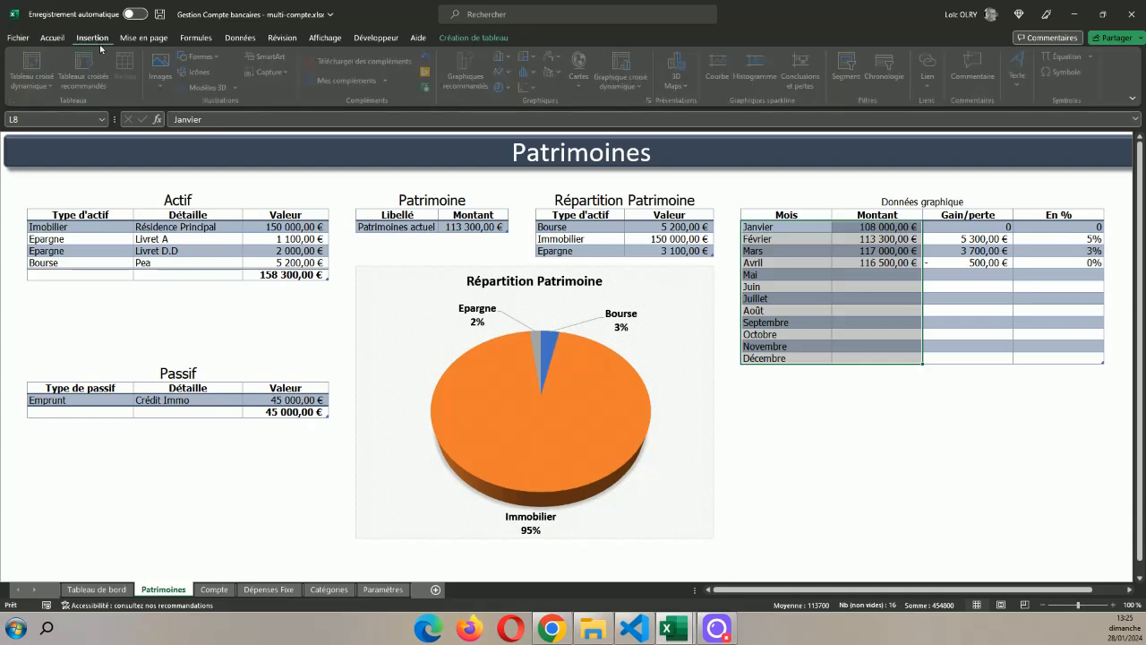
left_click(468, 70)
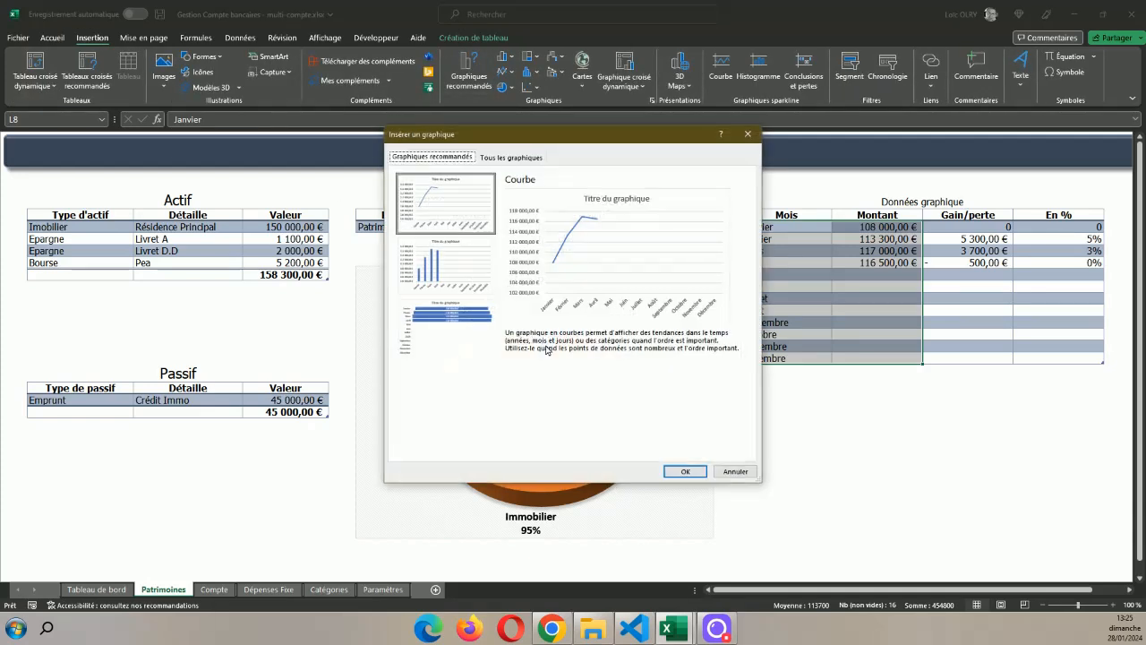
left_click(685, 473)
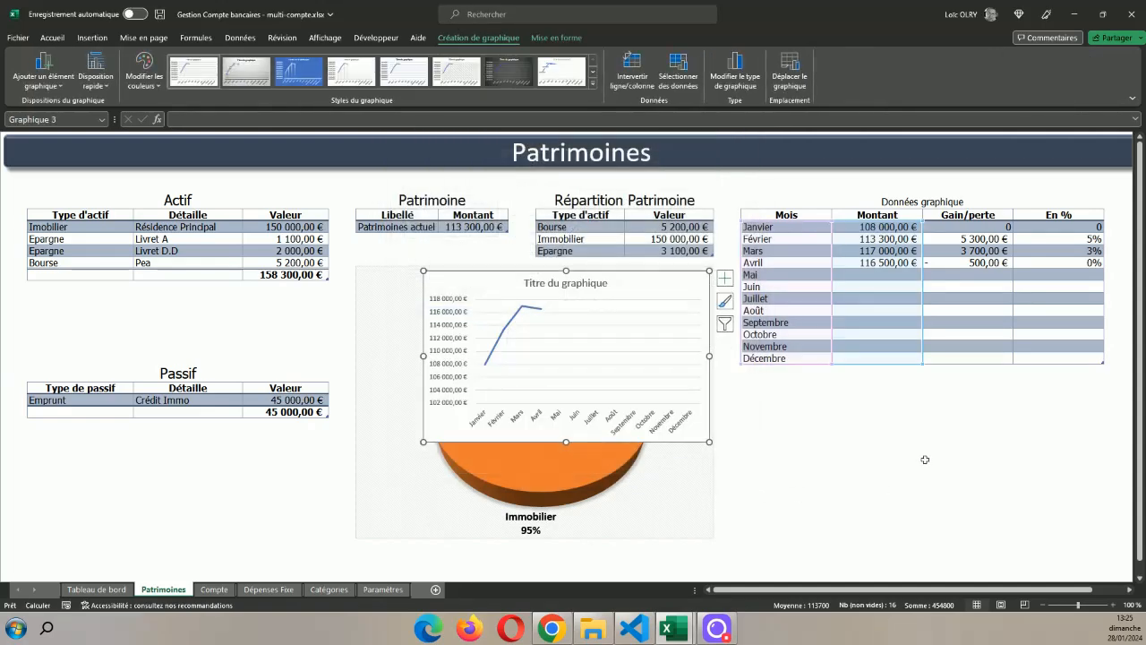
left_click_drag(631, 275, 944, 387)
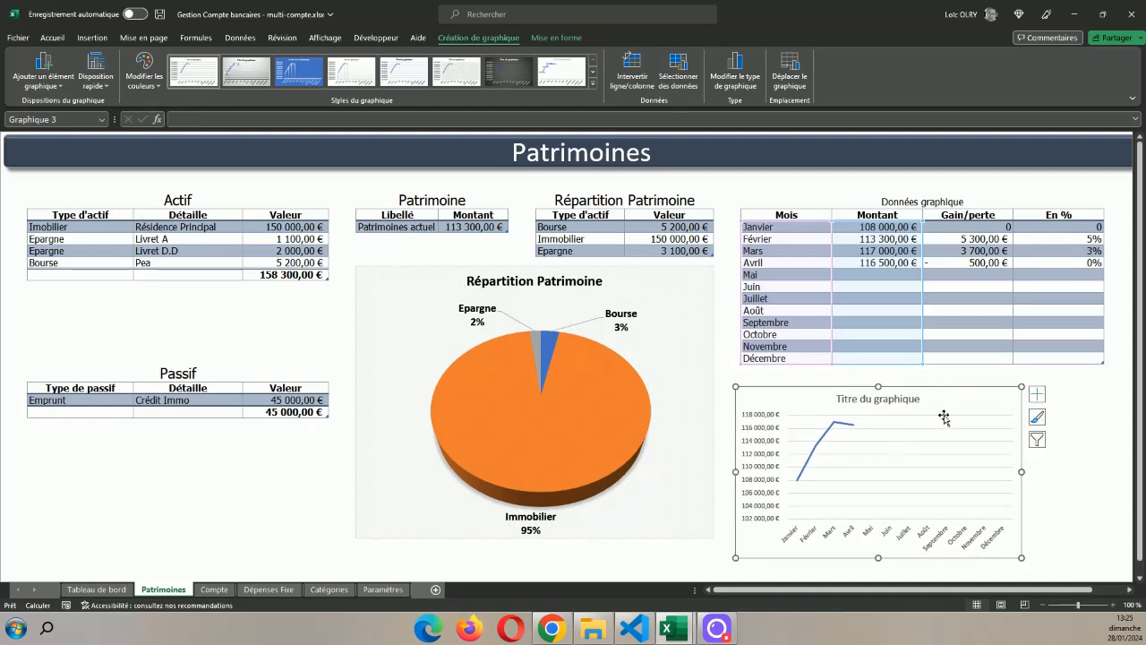
key("Escape")
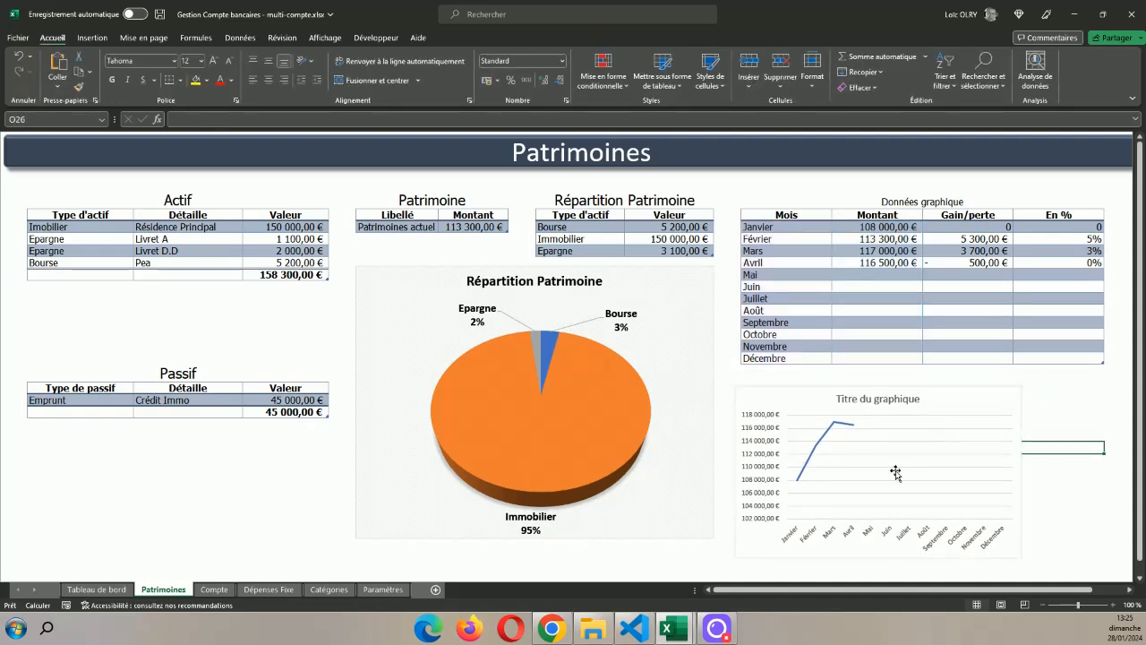
- Change the line chart's title to Patrimoine
left_click(943, 400)
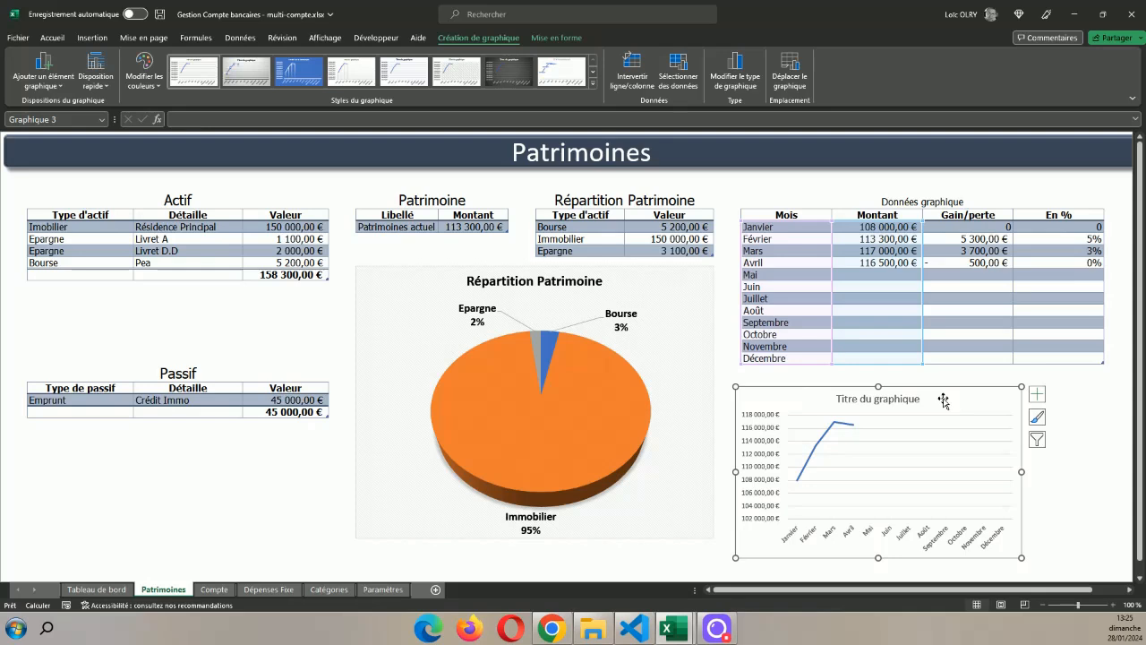
left_click(860, 399)
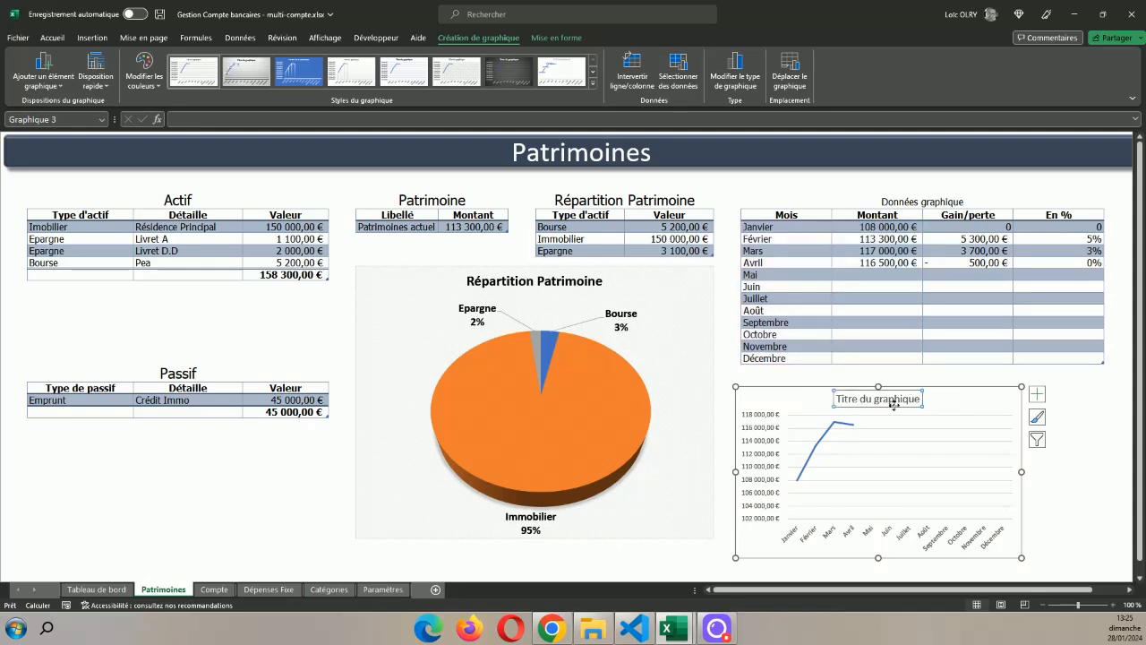
left_click_drag(837, 397, 938, 399)
key("BackSpace")
type("Pa")
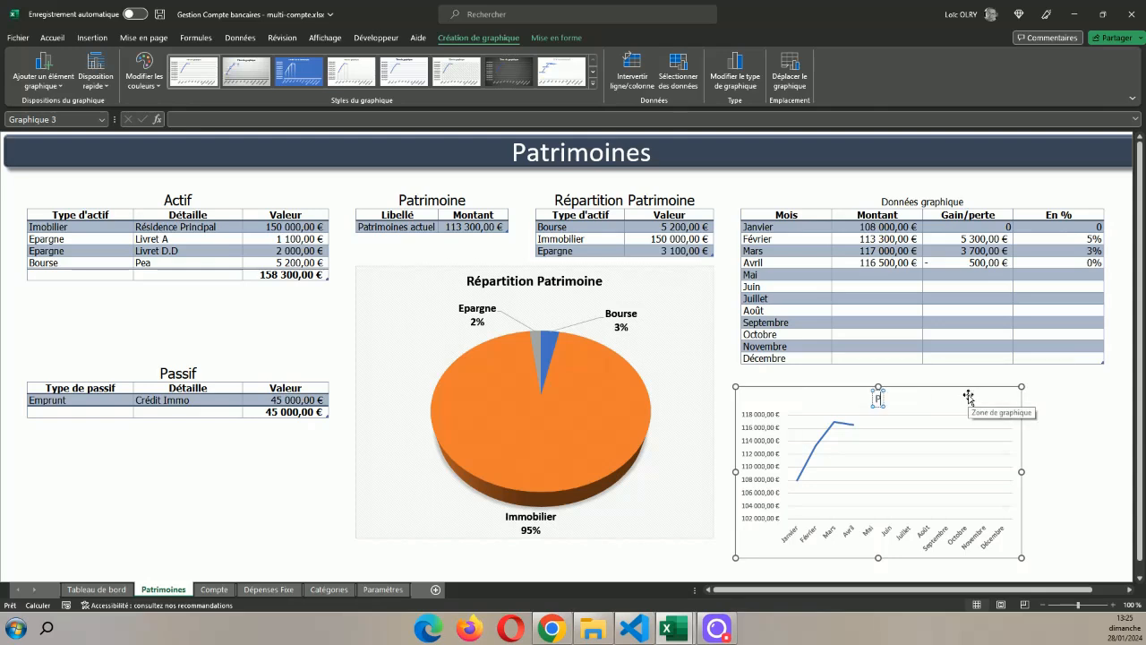
type("trimoine")
left_click(1077, 425)
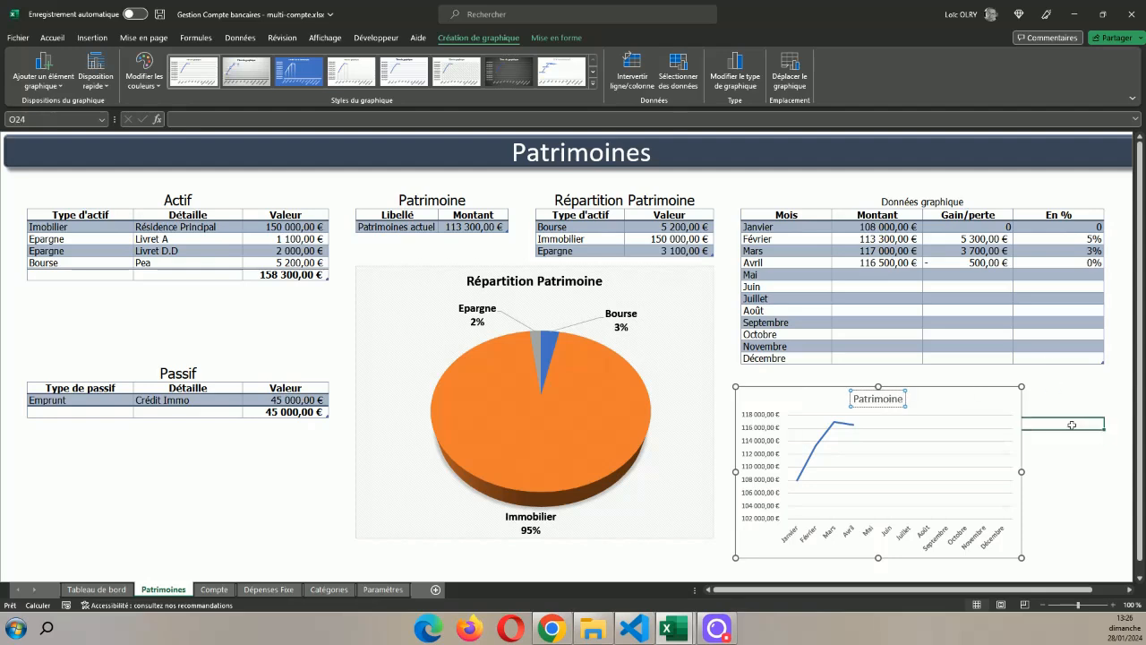
- Set the text colour of the whole Patrimoine line chart to black
left_click(900, 402)
left_click(747, 389)
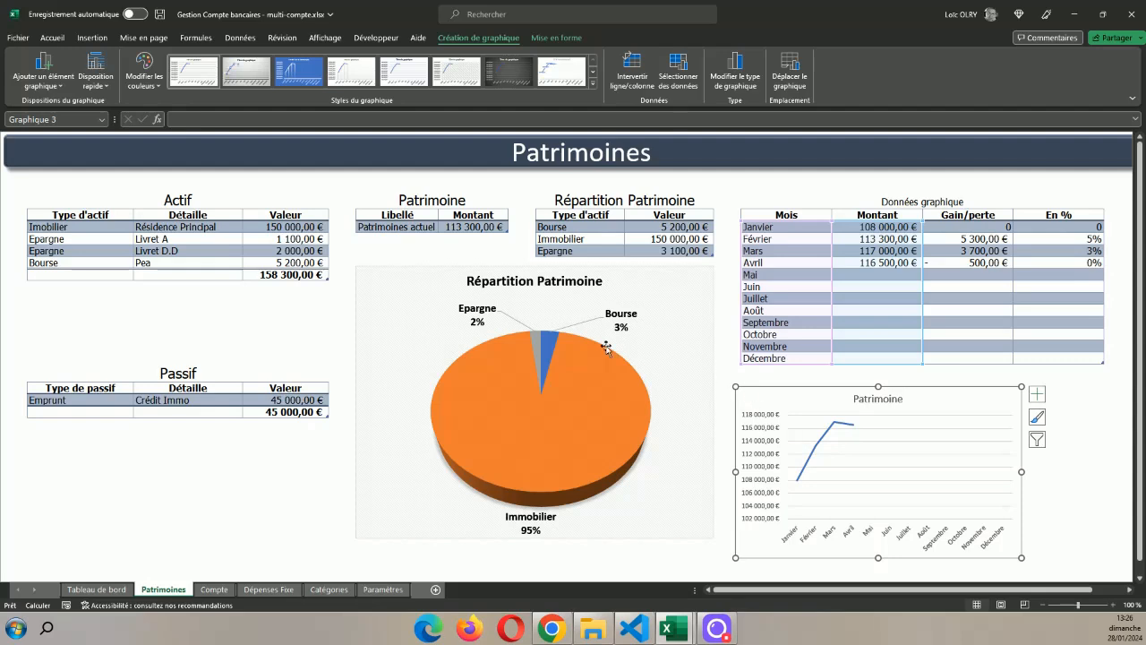
left_click(53, 38)
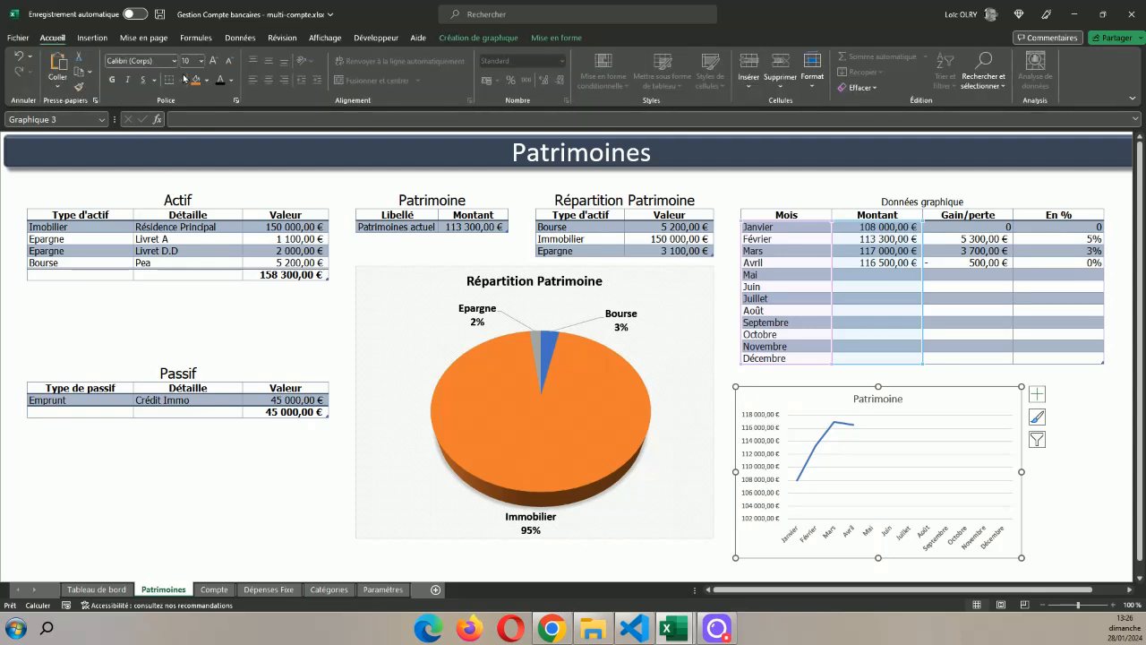
left_click(1023, 437)
- Relocate the Patrimoine line chart as an object in the Tableau de bord sheet
left_click(989, 390)
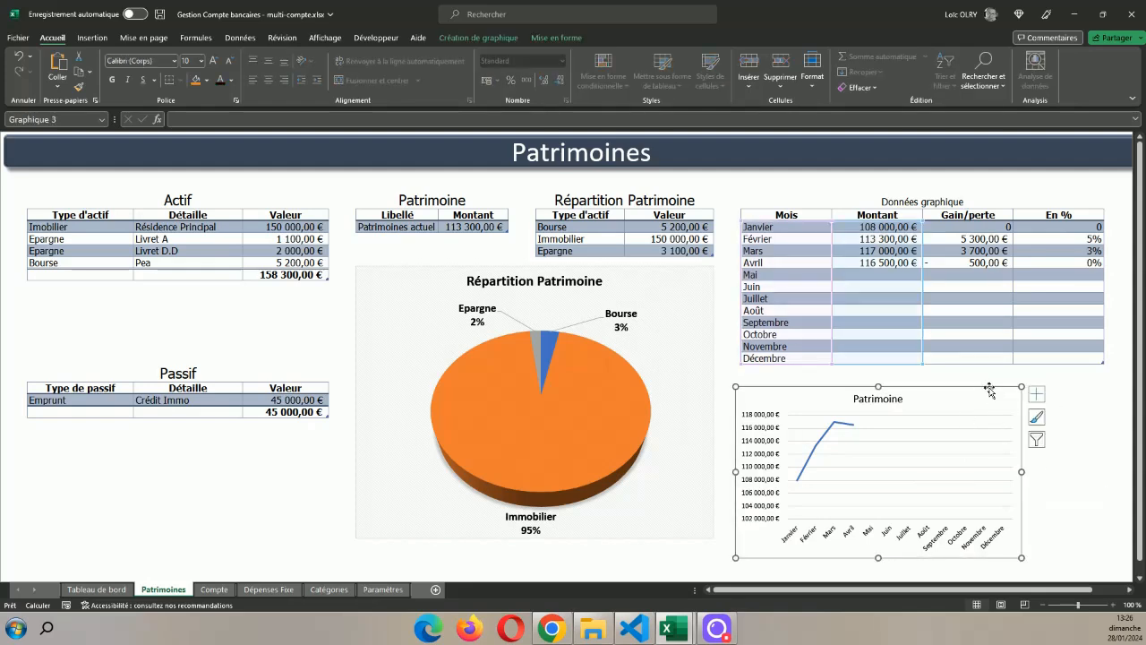
right_click(990, 390)
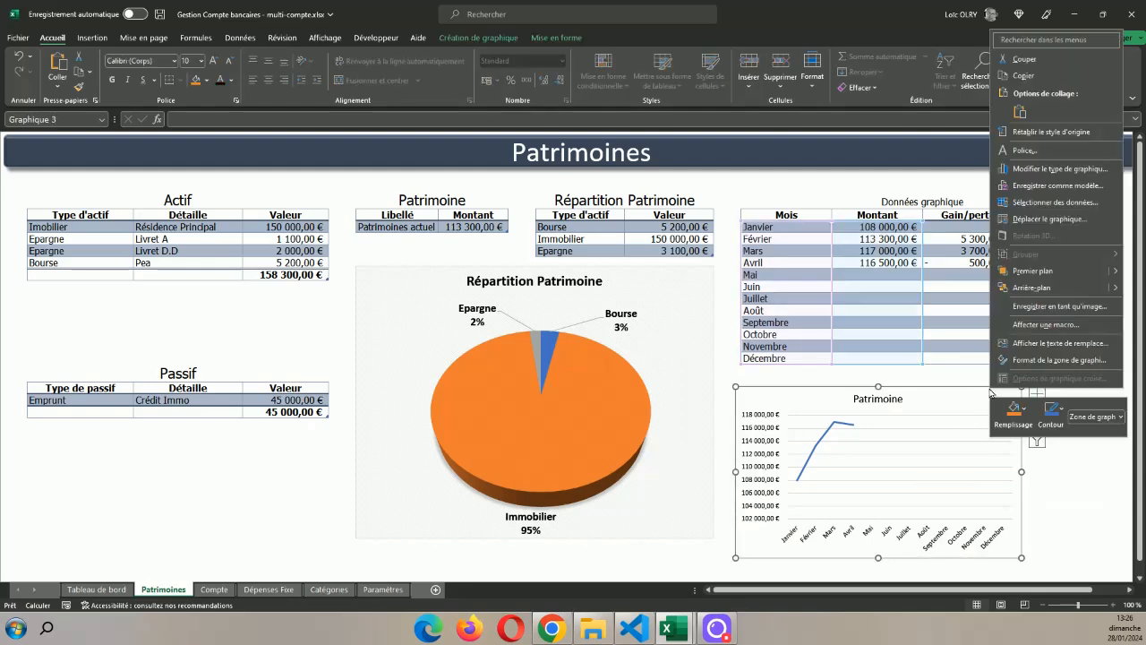
left_click(1028, 220)
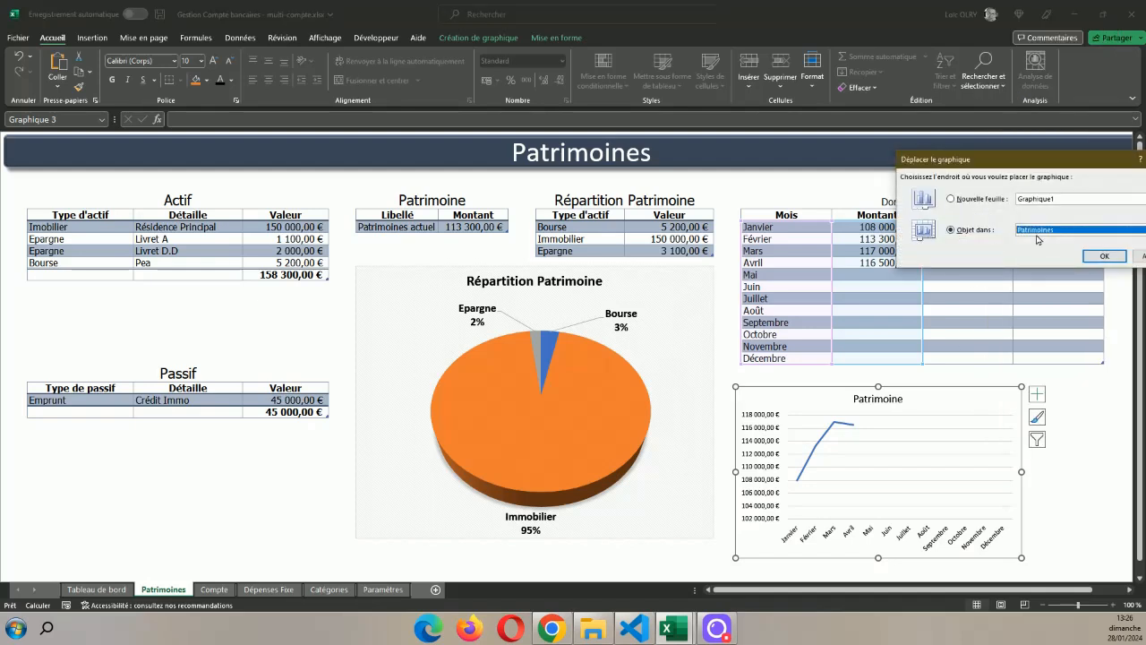
left_click_drag(1050, 163, 727, 153)
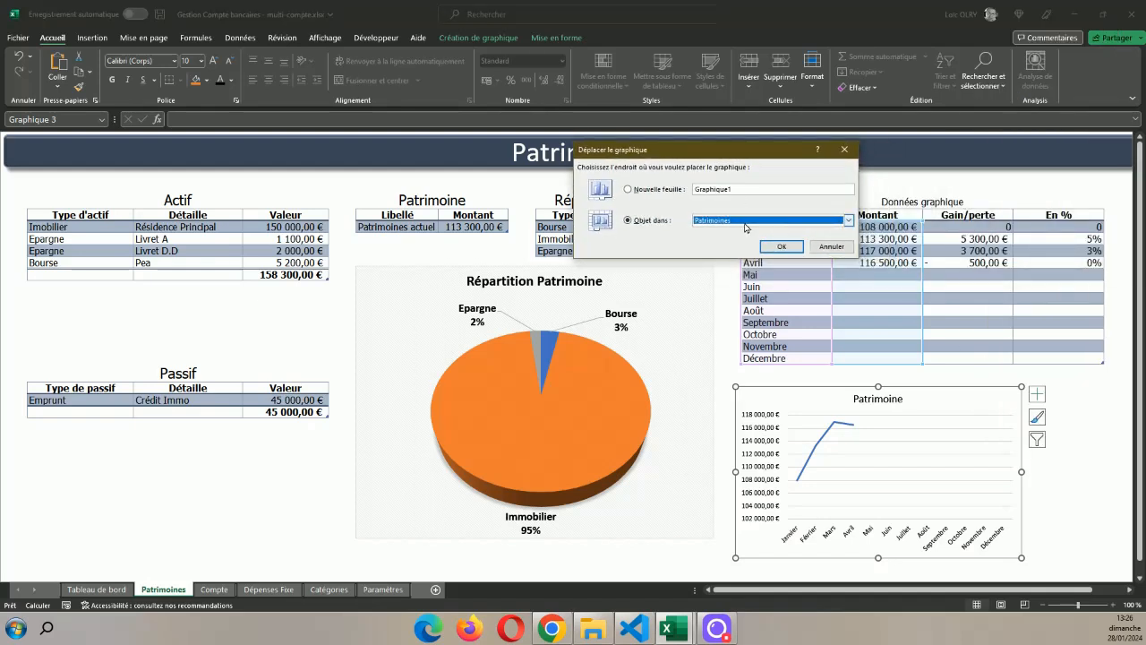
left_click(745, 224)
left_click(749, 231)
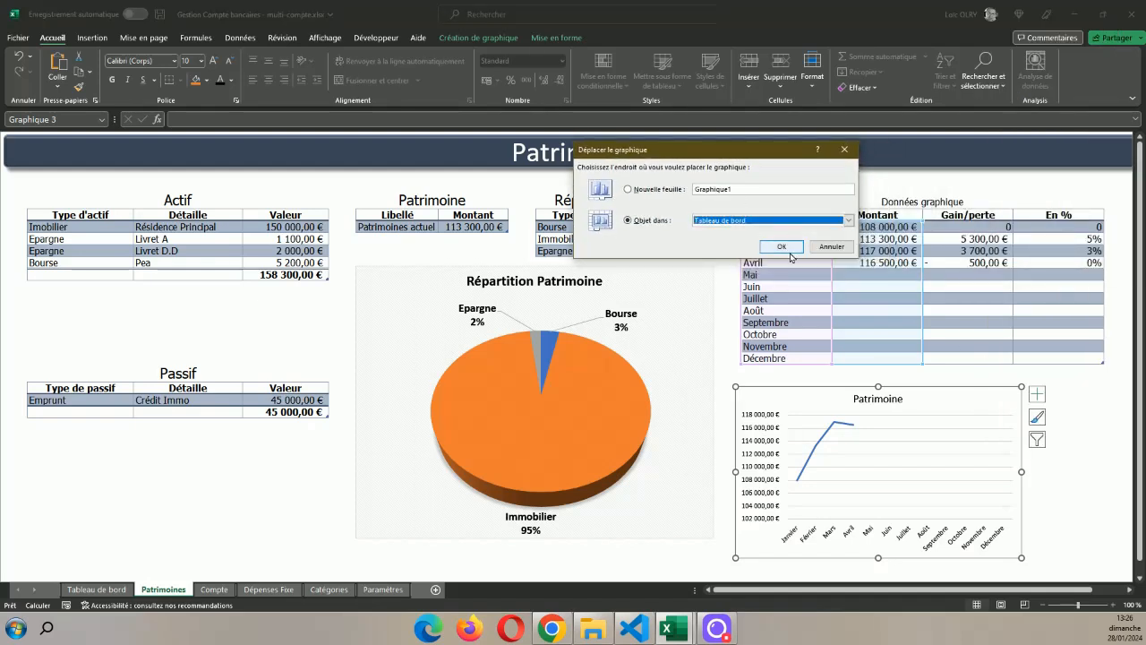
left_click(791, 251)
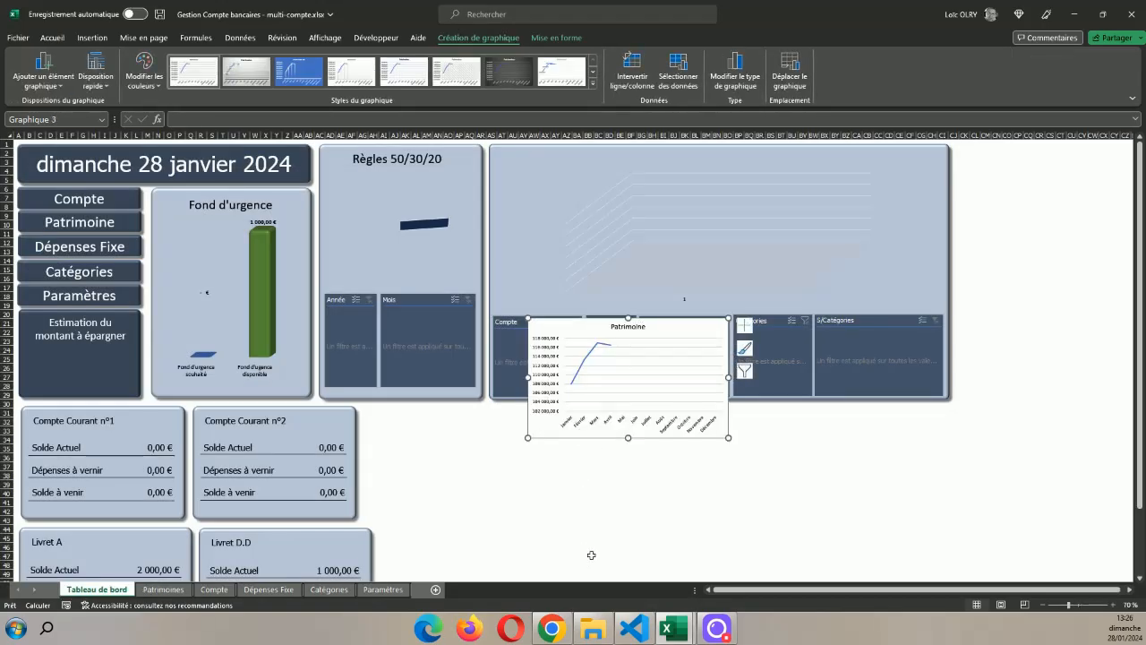
- Move the Patrimoine chart off the dashboard panels into the empty area beside them
scroll(588, 558, "down", 2)
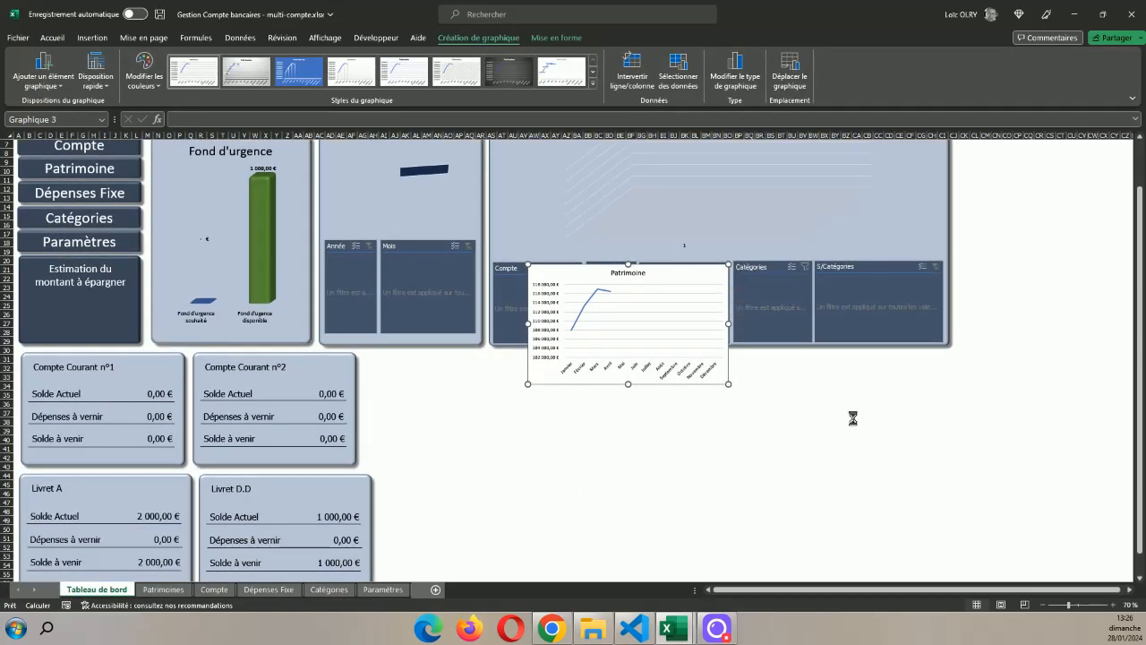
scroll(842, 425, "down", 2, "ctrl")
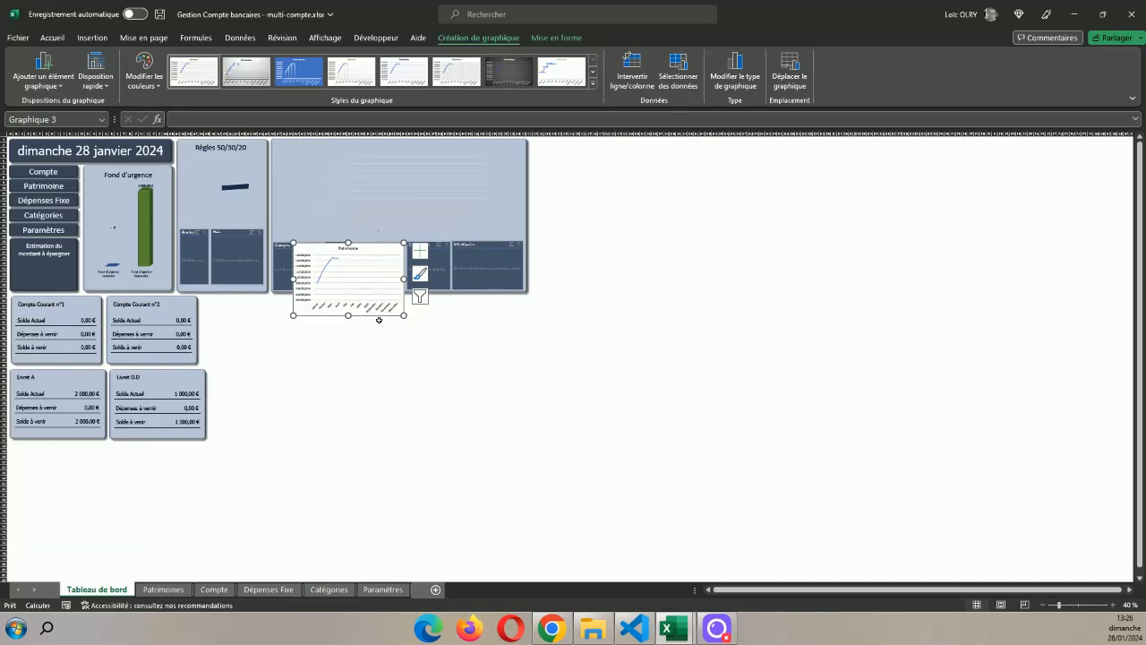
left_click_drag(379, 320, 793, 341)
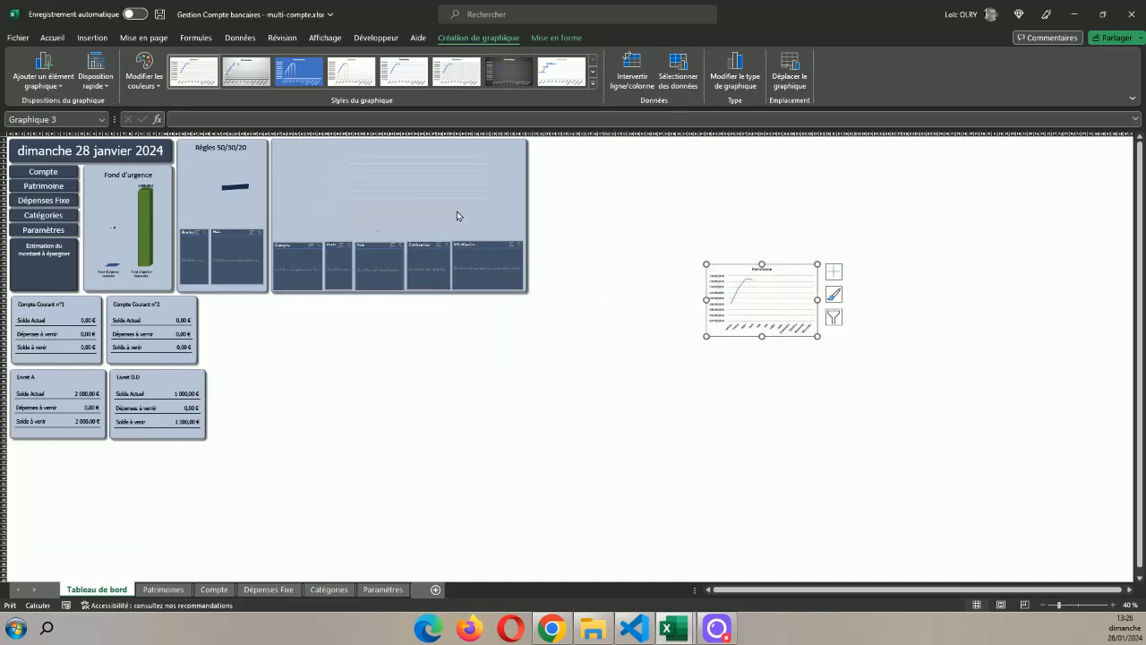
- Duplicate the large grouped chart panel with its slicers and paste the copy in the empty area below it
left_click(526, 196)
right_click(526, 196)
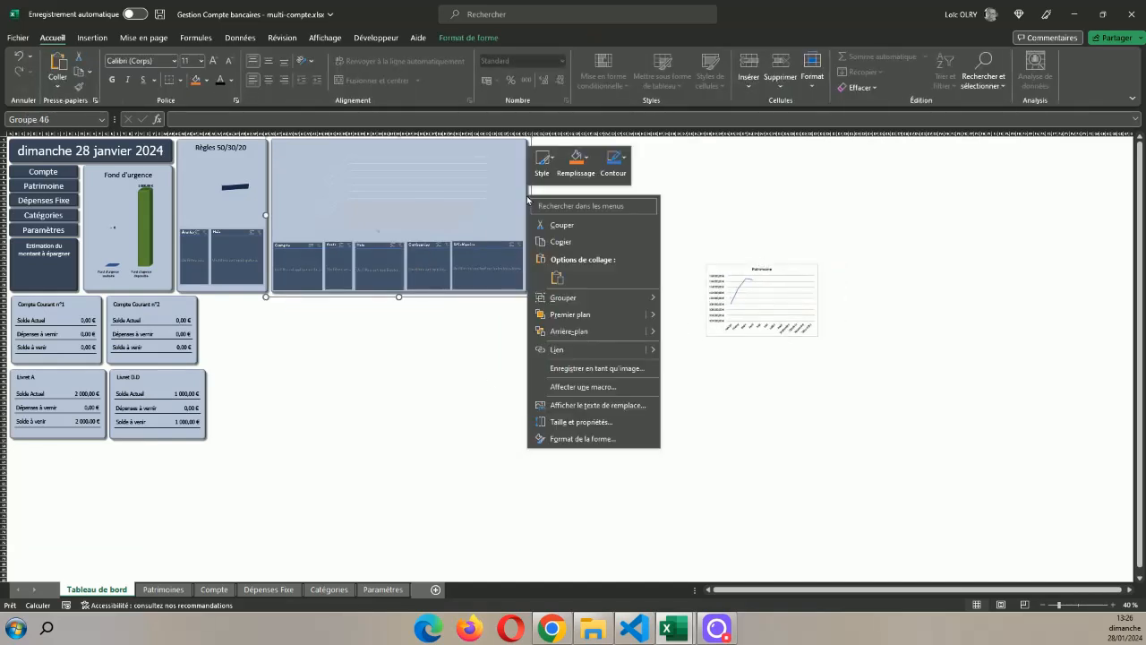
left_click(555, 242)
left_click(488, 394)
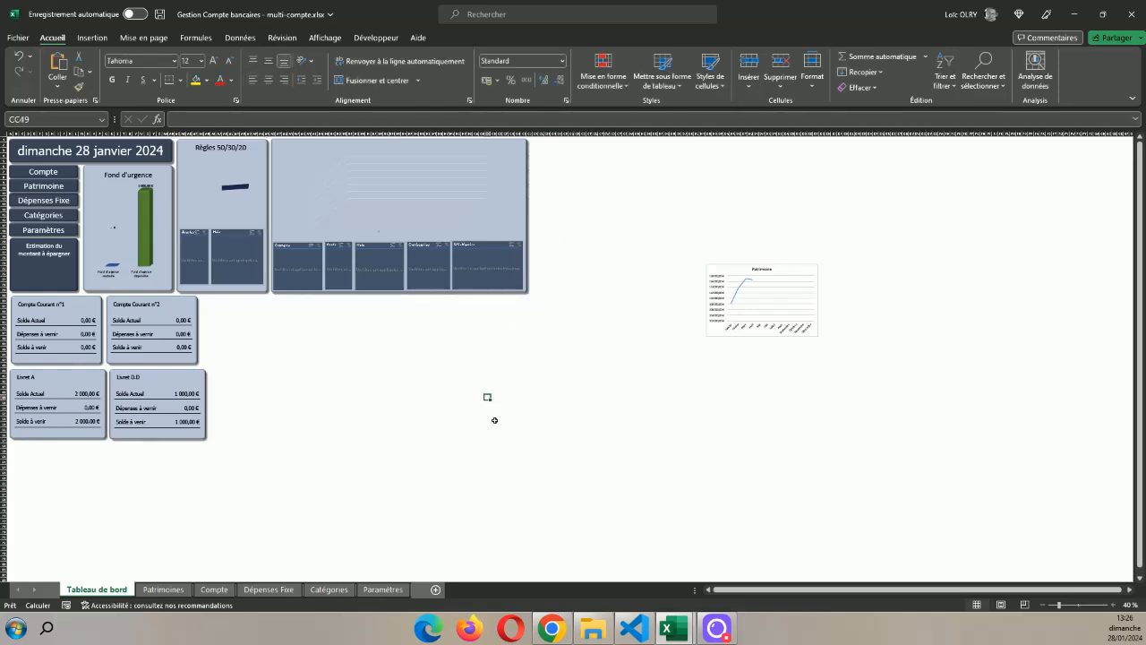
key("ctrl+v")
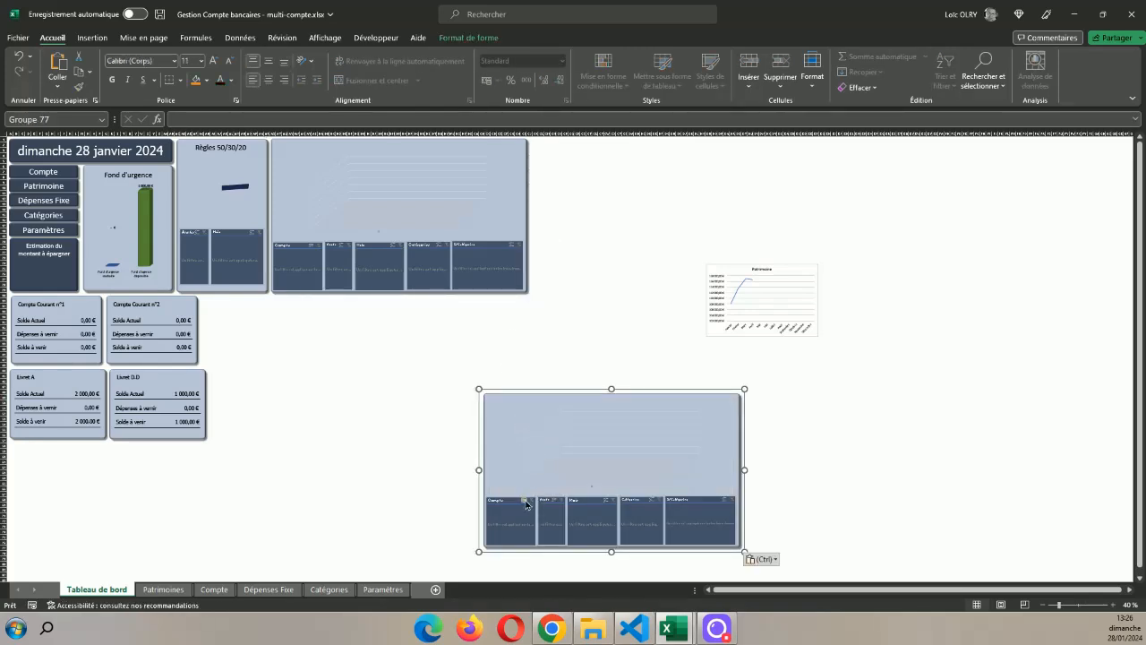
- Delete the Compte, Année, Mois, Catégories and S/Catégories slicers and the pivot chart from the copied panel, keeping its background rectangle
left_click(504, 501)
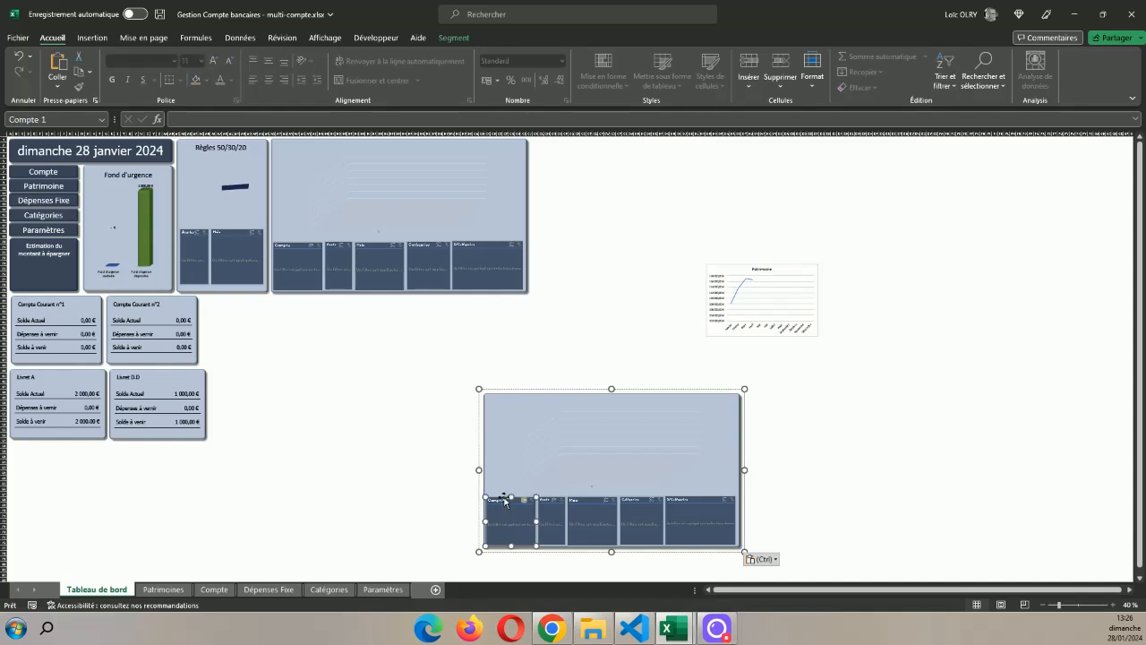
key("Delete")
left_click(551, 498)
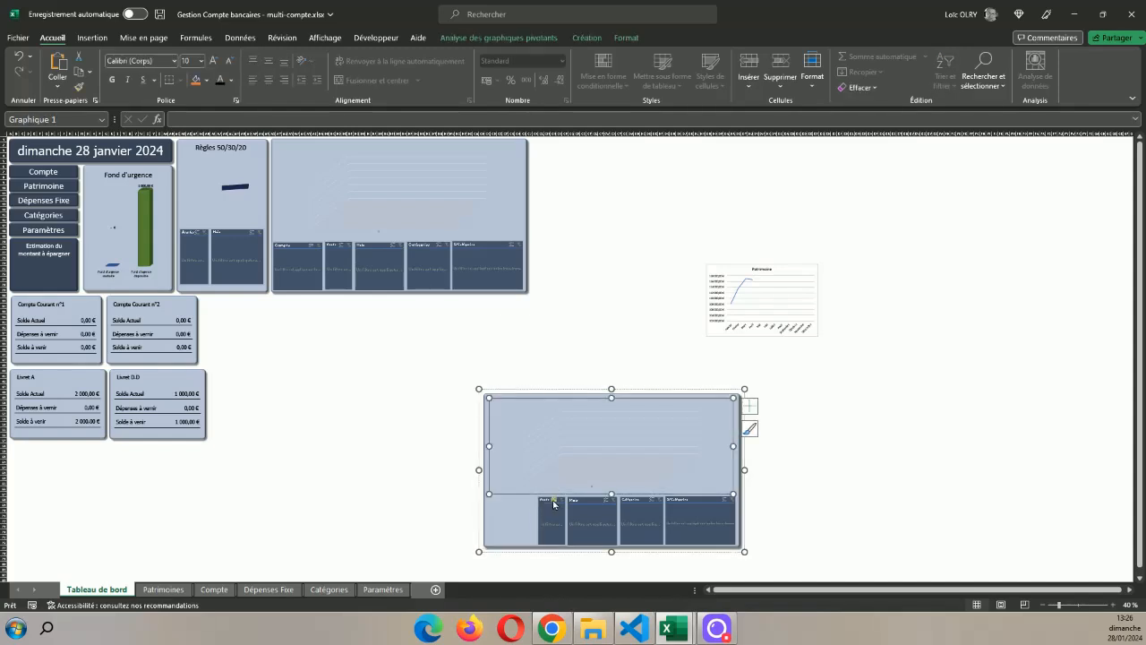
left_click(553, 504)
key("Delete")
left_click(594, 500)
key("Delete")
left_click(635, 499)
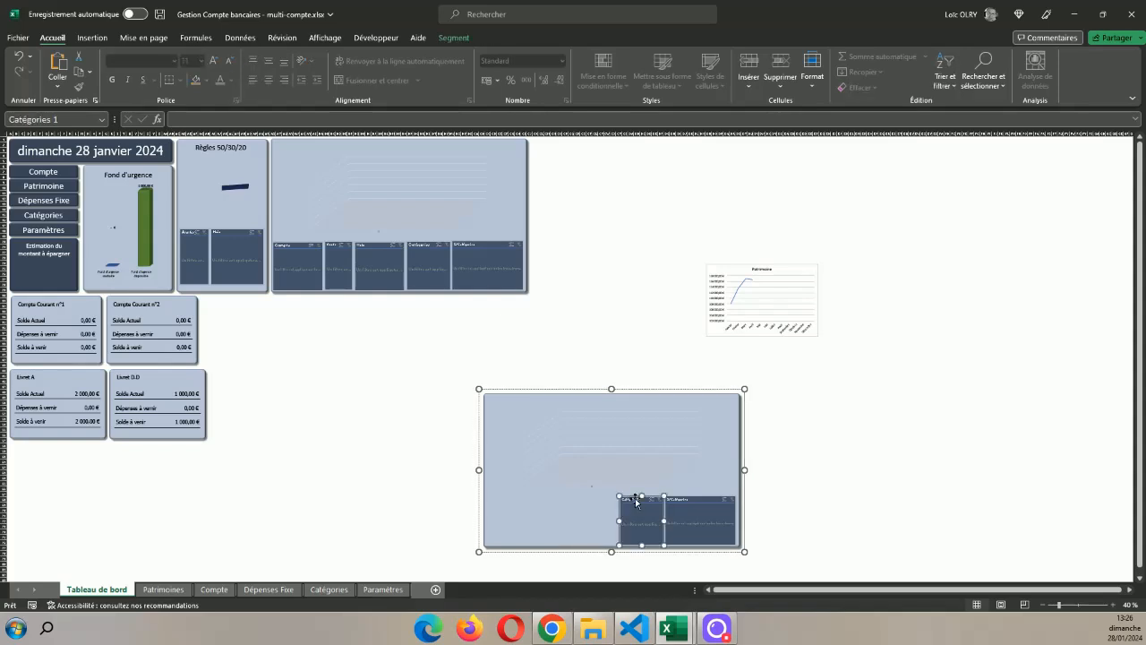
key("Delete")
left_click(695, 506)
key("Delete")
left_click(651, 456)
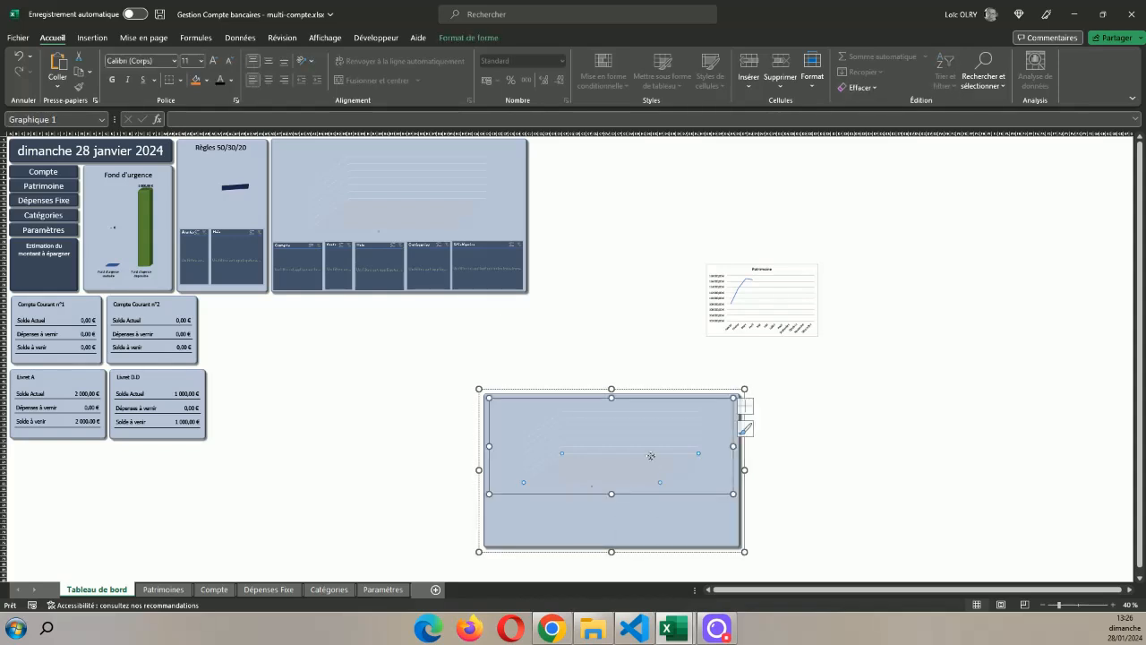
key("Delete")
left_click(830, 434)
- Move the Patrimoine chart over the empty copied panel and send the panel's rectangle to the back
left_click(806, 259)
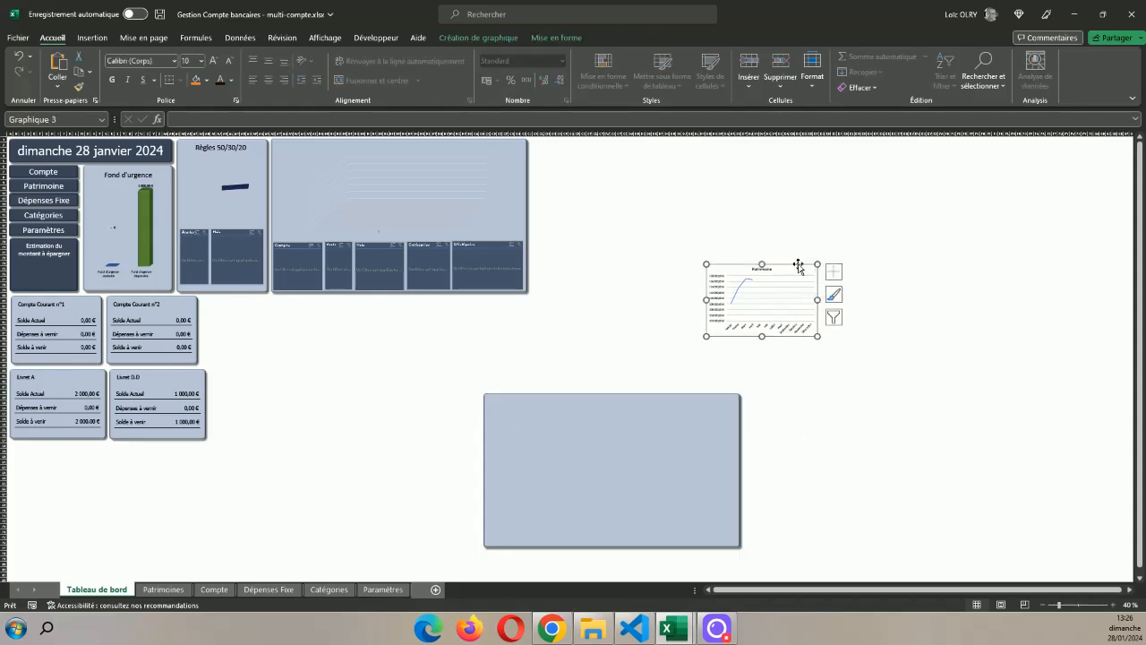
left_click_drag(805, 260, 653, 439)
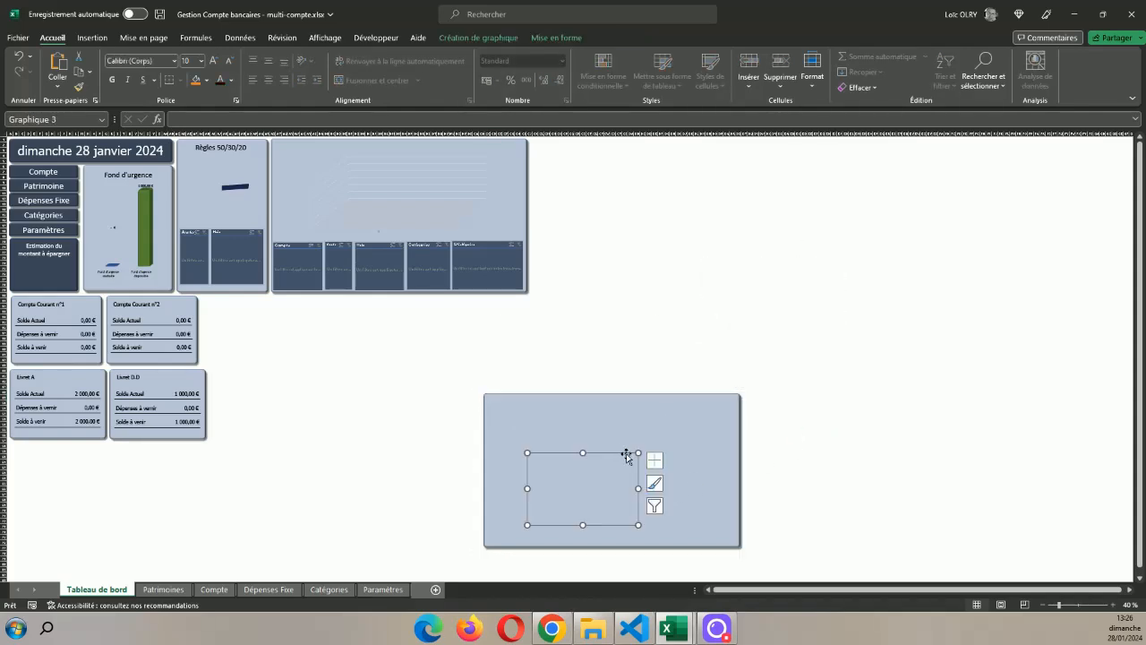
left_click(672, 417)
right_click(676, 420)
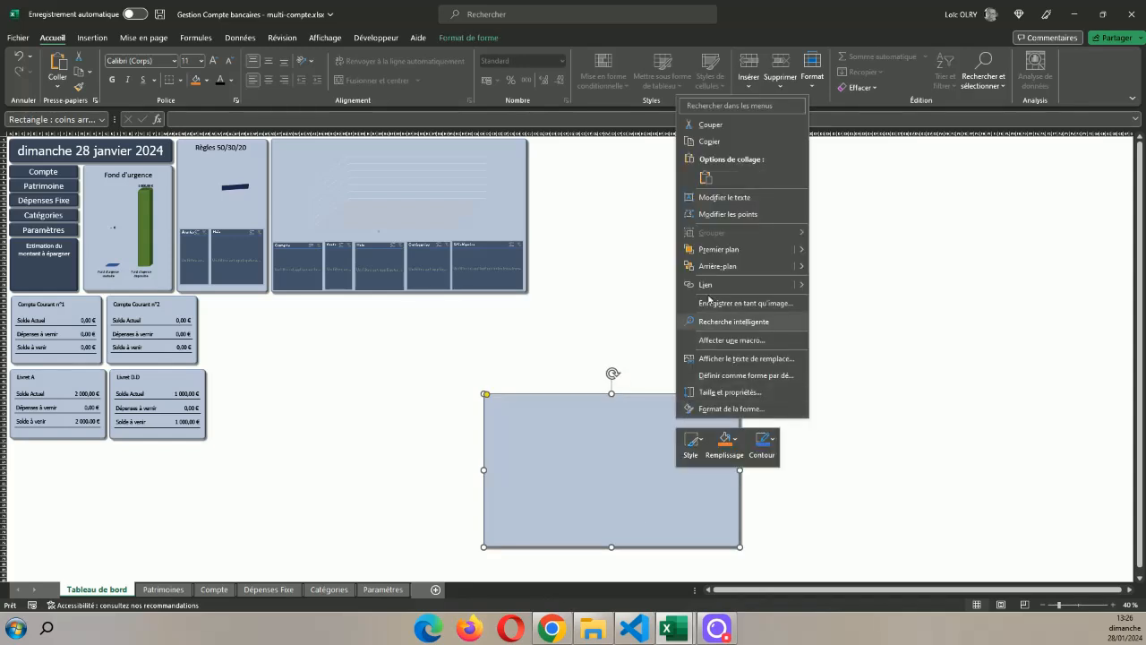
left_click(720, 266)
left_click(822, 504)
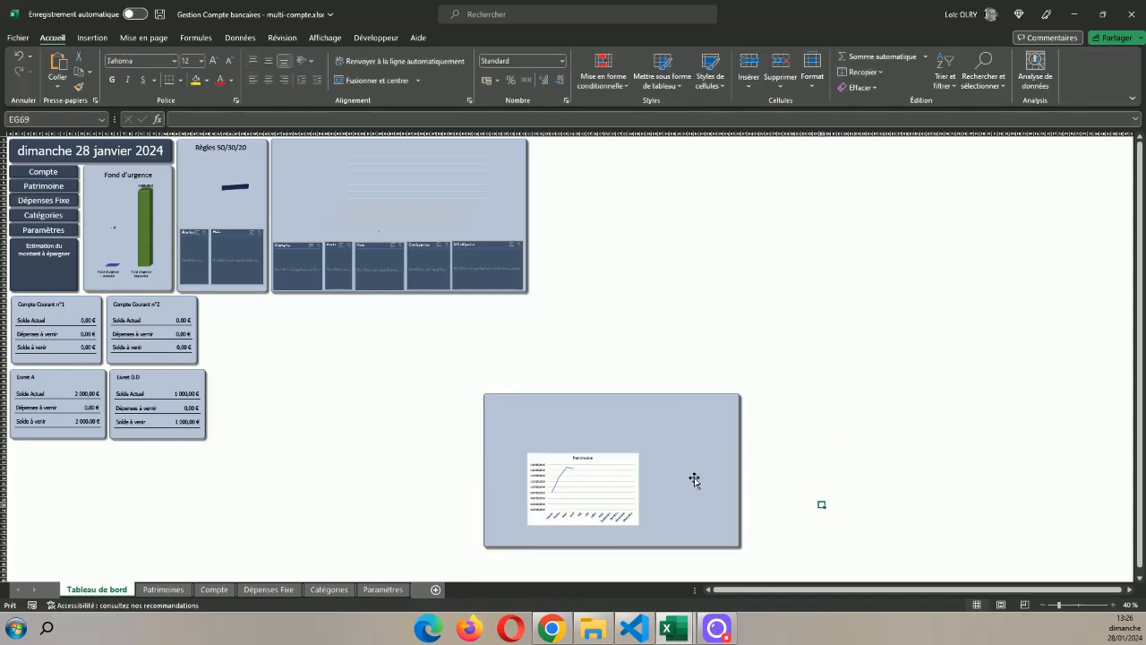
- Align the Patrimoine chart with the panel's upper corner and enlarge it to fill the panel, leaving a narrow margin
left_click(576, 455)
left_click_drag(557, 450, 516, 399)
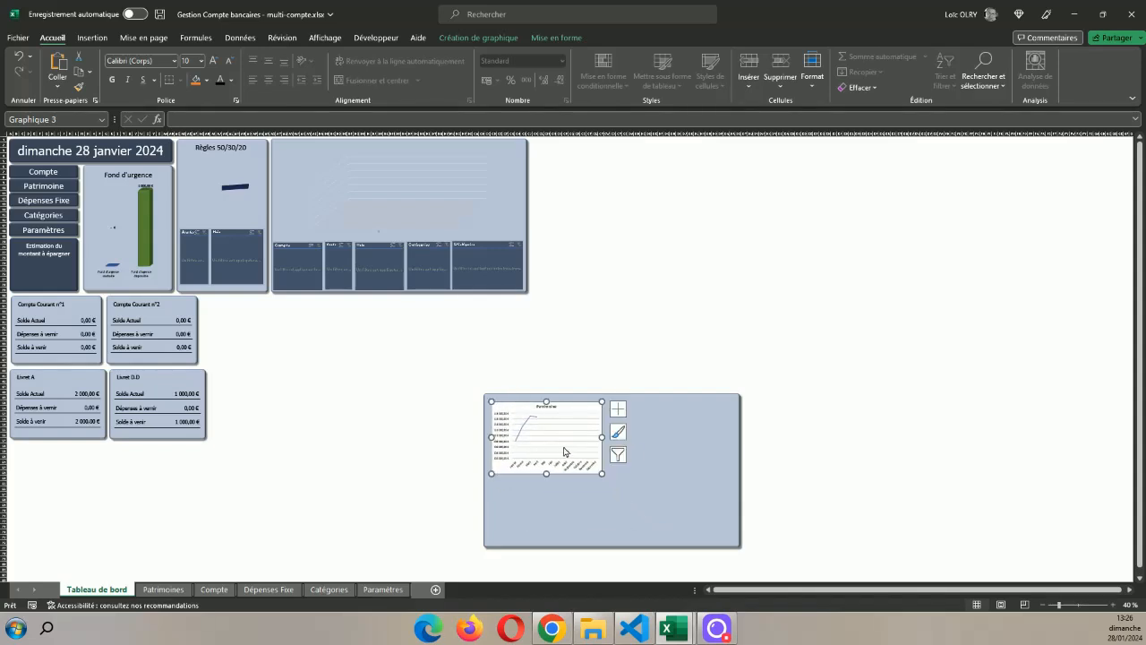
left_click_drag(600, 472, 733, 541)
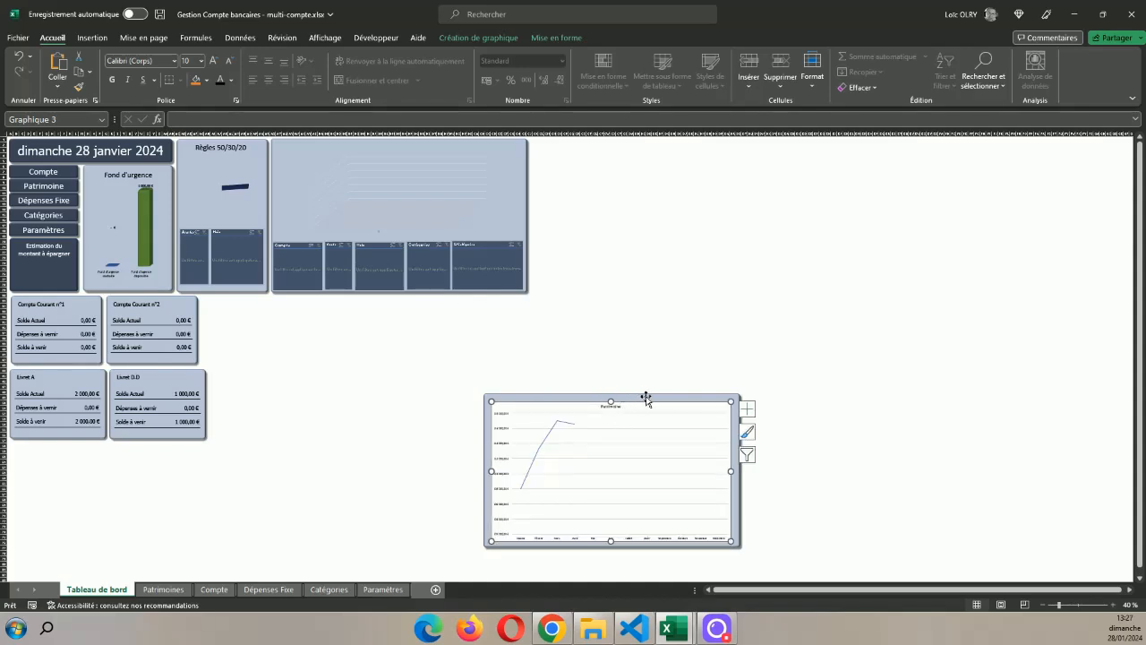
- Group the Patrimoine chart with its background rectangle
left_click(654, 402)
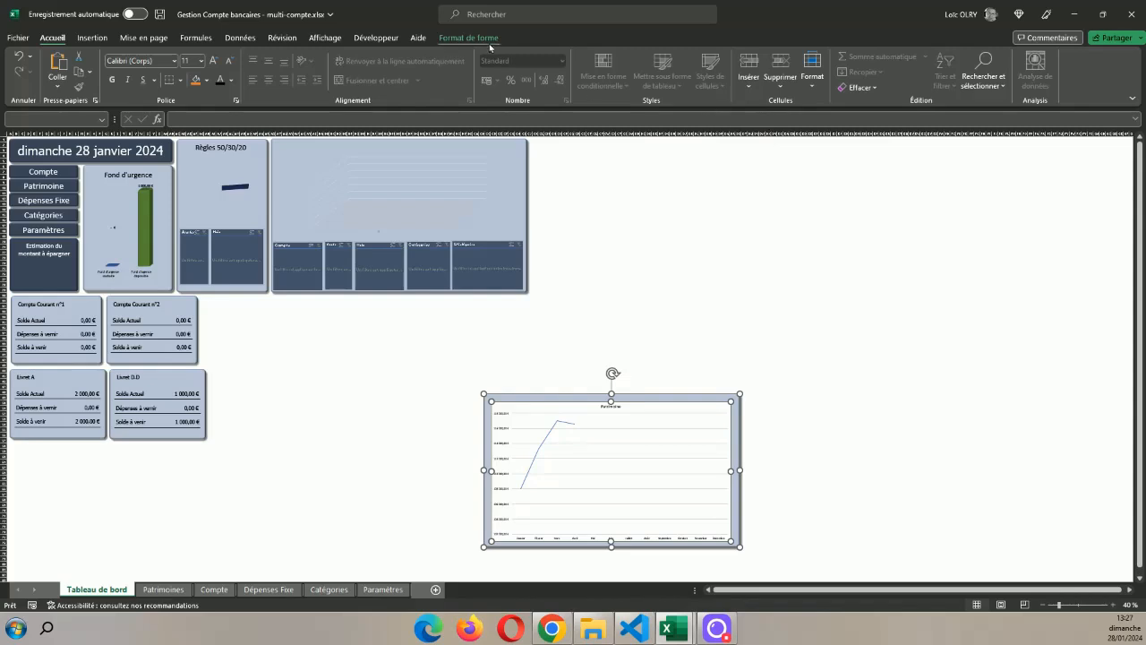
left_click(475, 38)
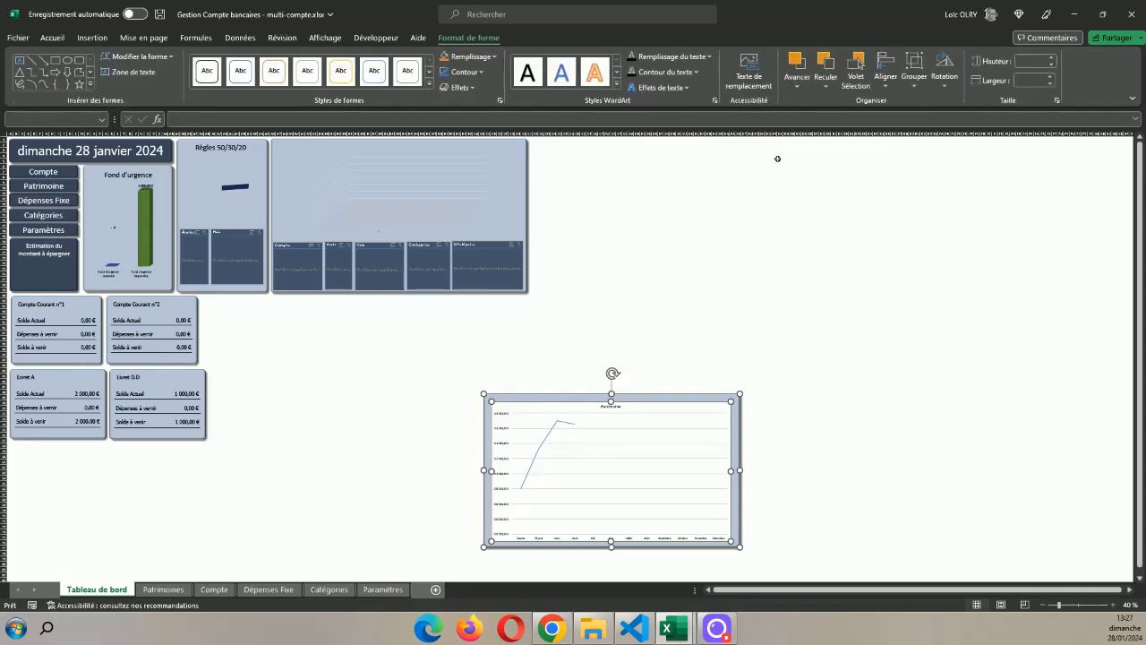
left_click(914, 76)
left_click(931, 109)
left_click(859, 354)
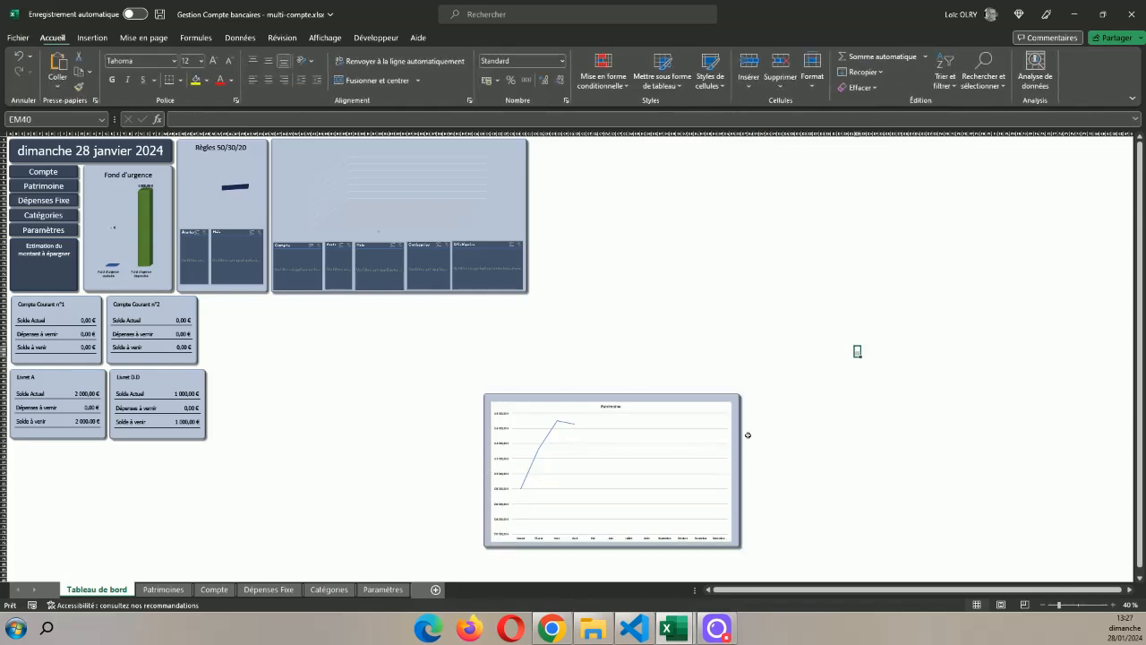
- Move the grouped Patrimoine panel into the space beside the account cards, just below the large slicer panel
left_click(743, 437)
left_click_drag(743, 436, 486, 344)
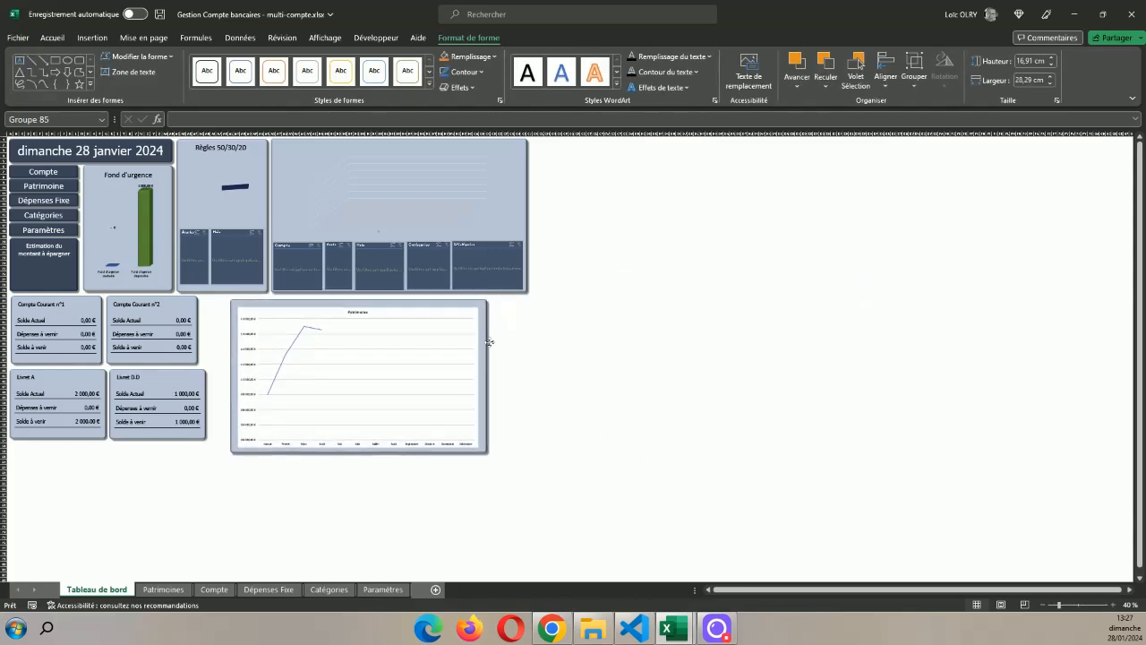
left_click_drag(351, 496, 3, 491)
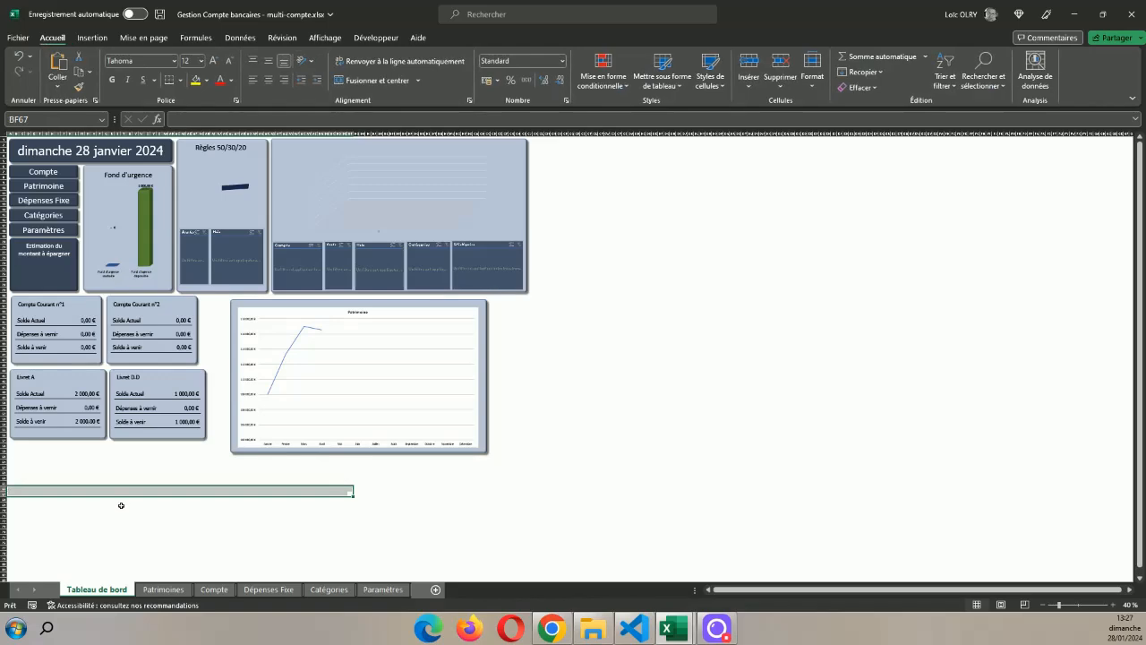
- Set the Patrimoine chart area's fill to Aucun remplissage so the panel's background shows through
scroll(157, 498, "up", 3)
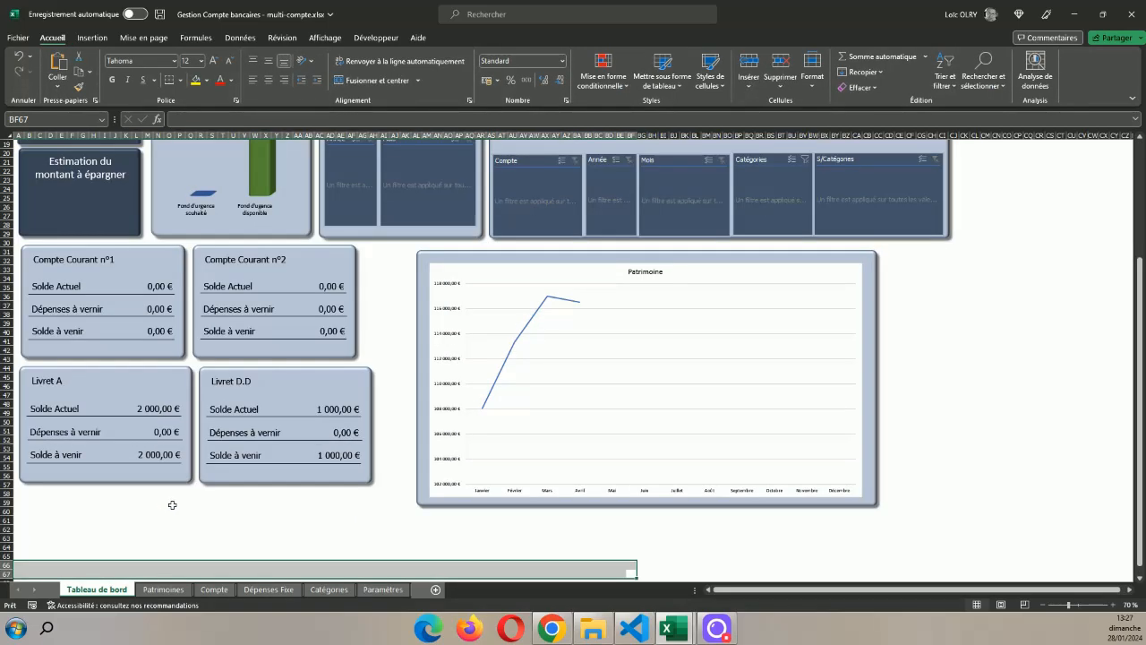
scroll(179, 506, "up", 1)
scroll(481, 470, "up", 2)
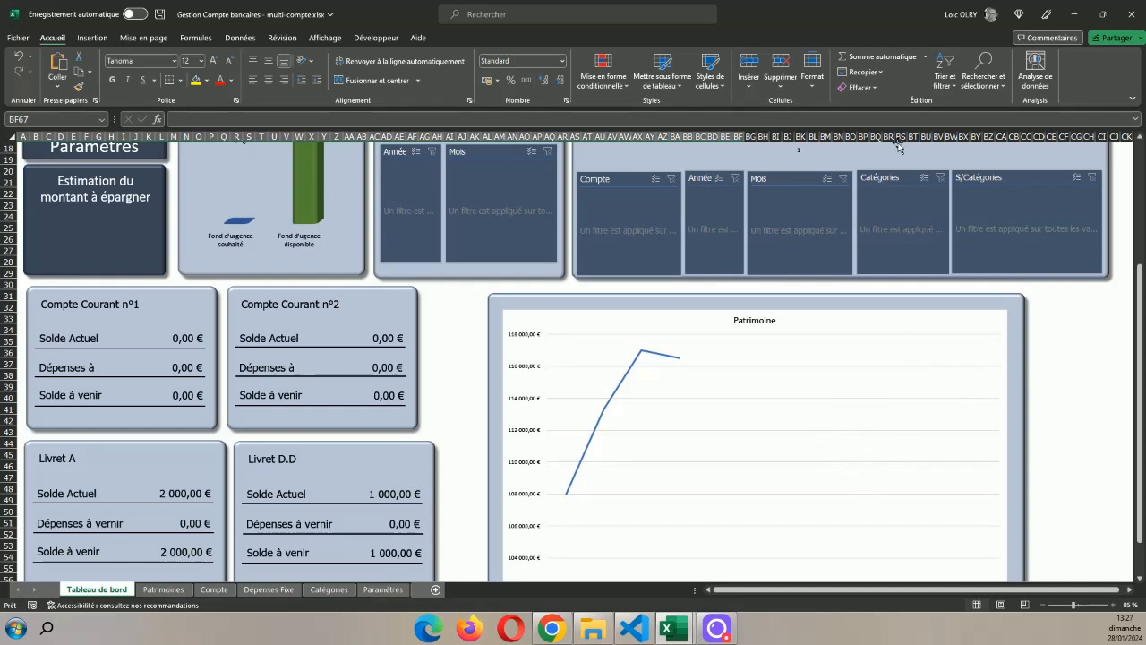
left_click(866, 324)
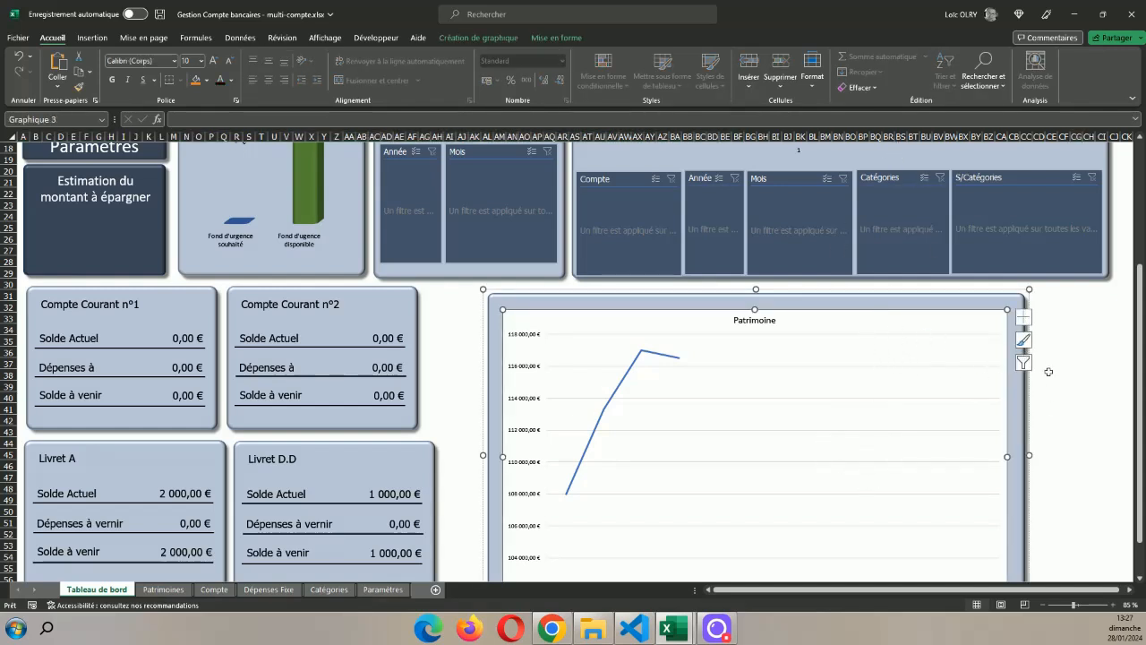
double_click(940, 316)
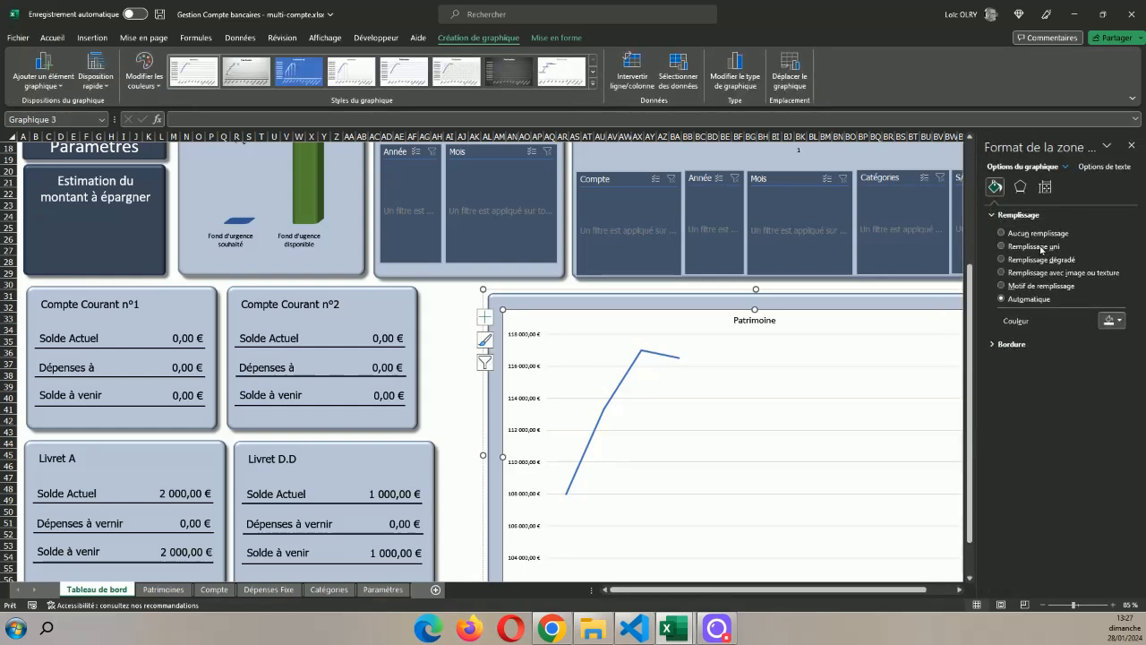
left_click(1001, 246)
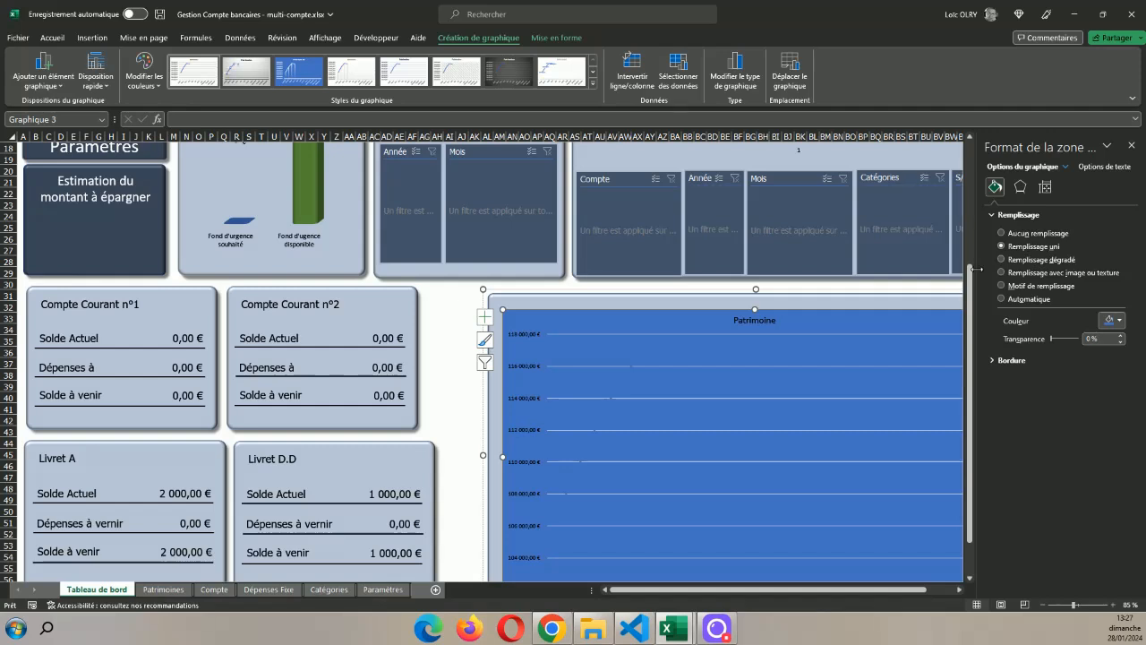
left_click(1005, 234)
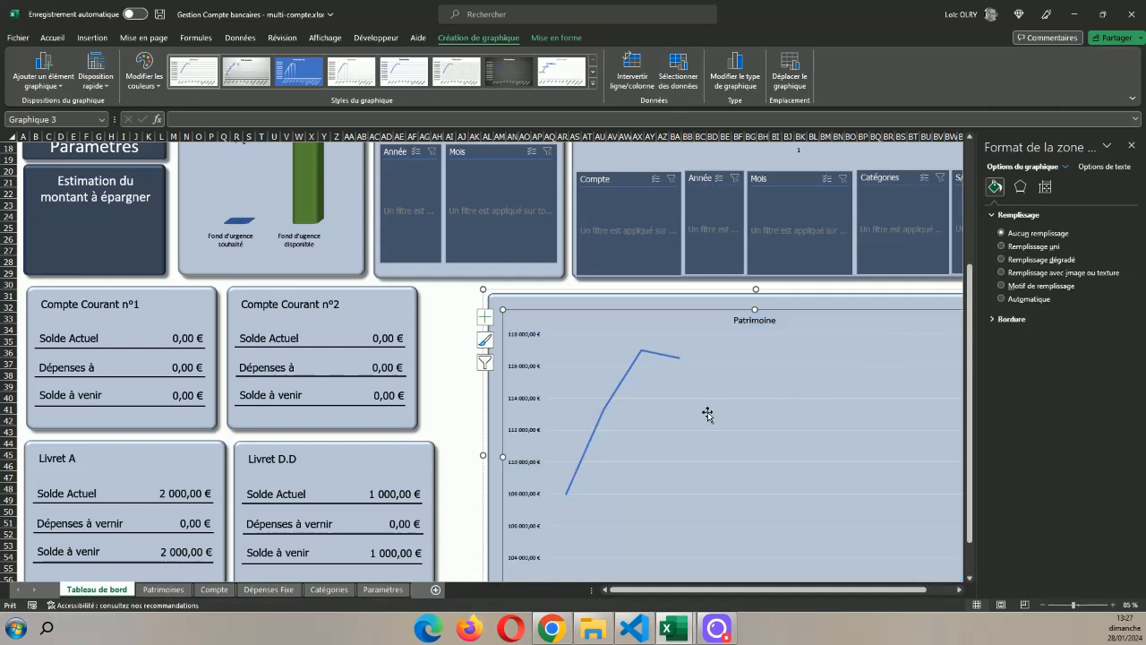
- Color the Patrimoine chart's main horizontal gridlines white and close the formatting options
left_click(562, 340)
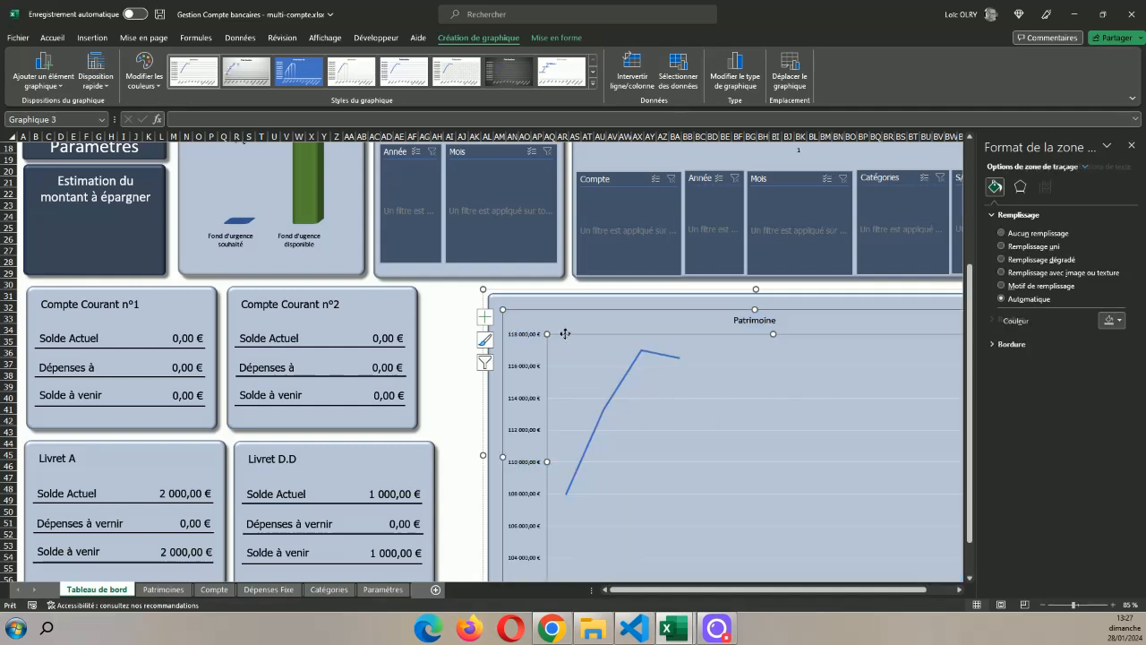
left_click(573, 366)
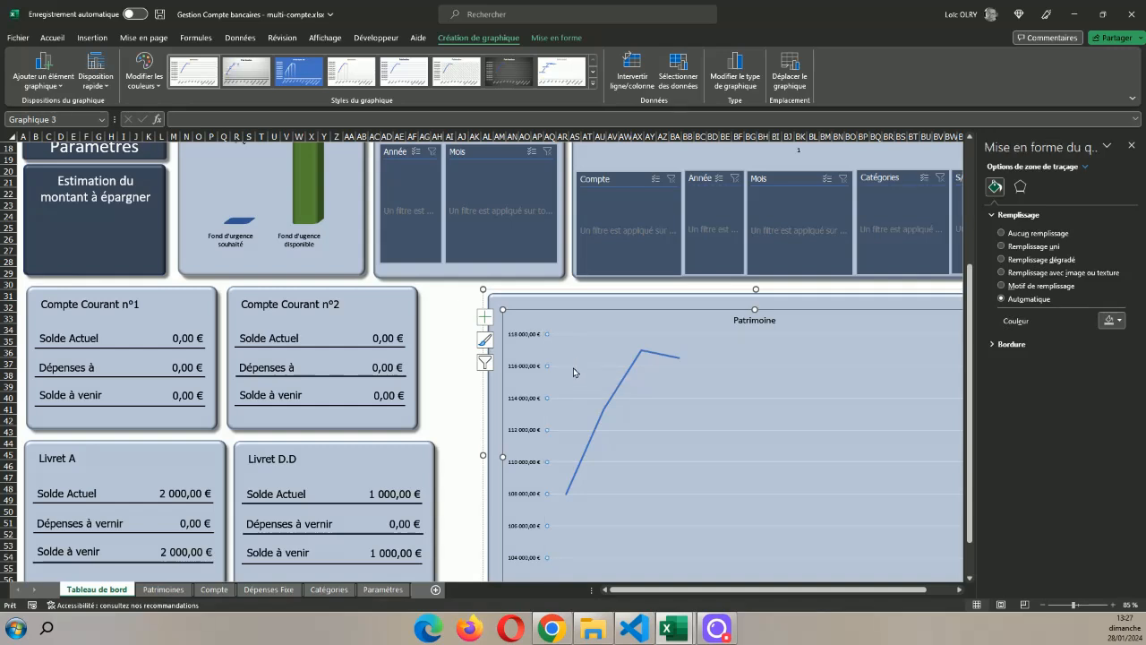
left_click(1109, 294)
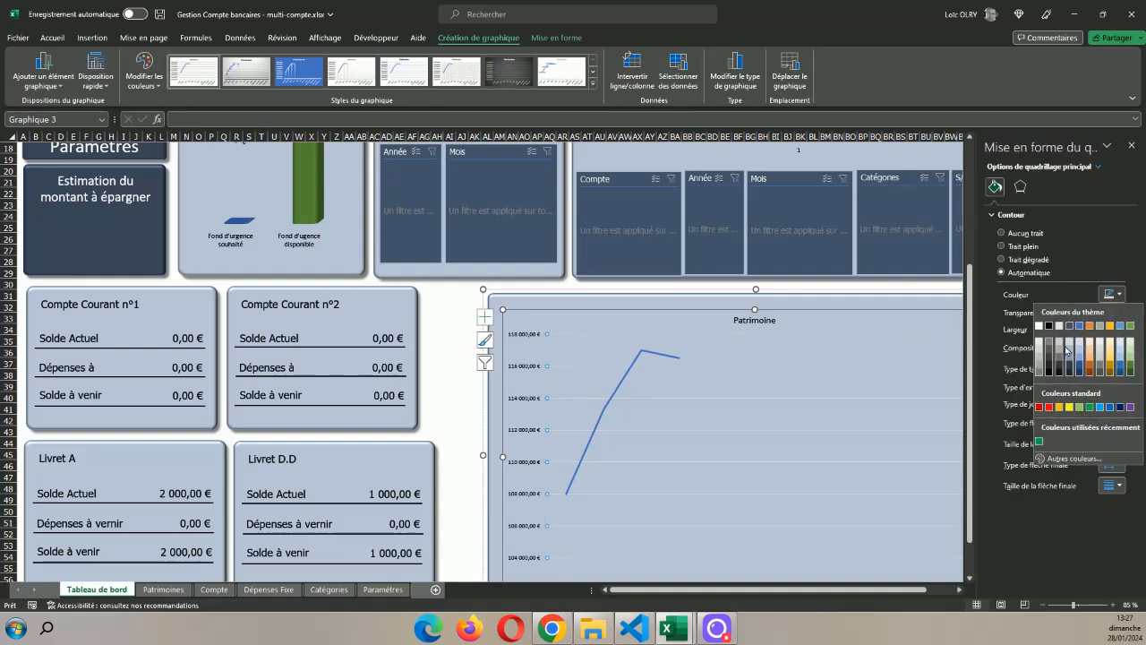
left_click(1039, 326)
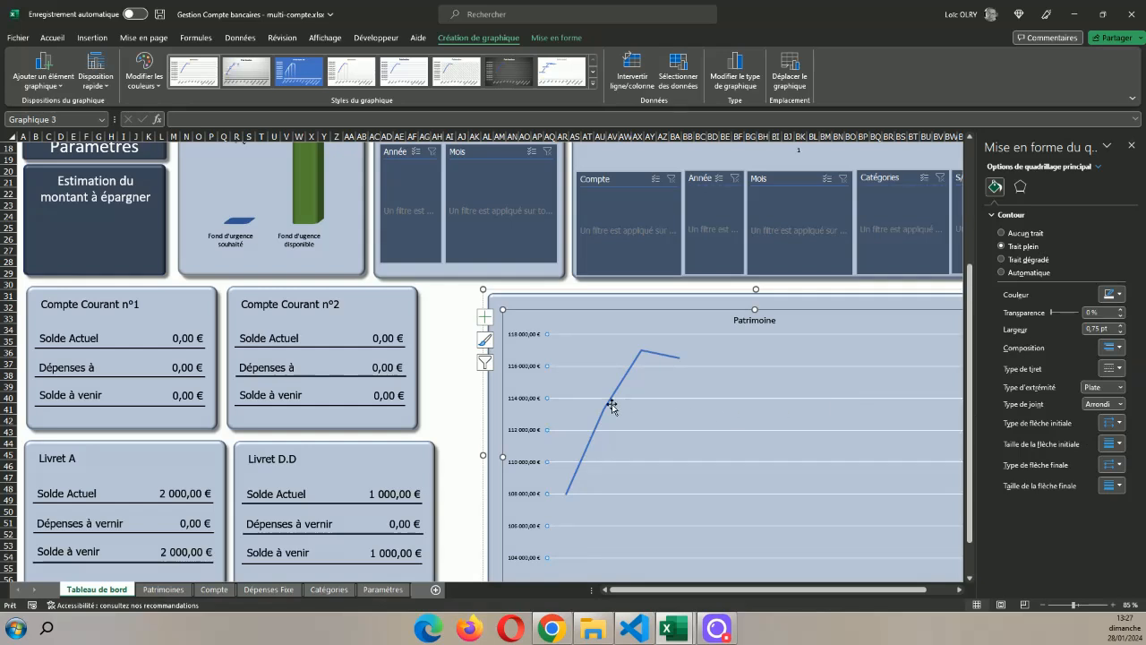
left_click(522, 357)
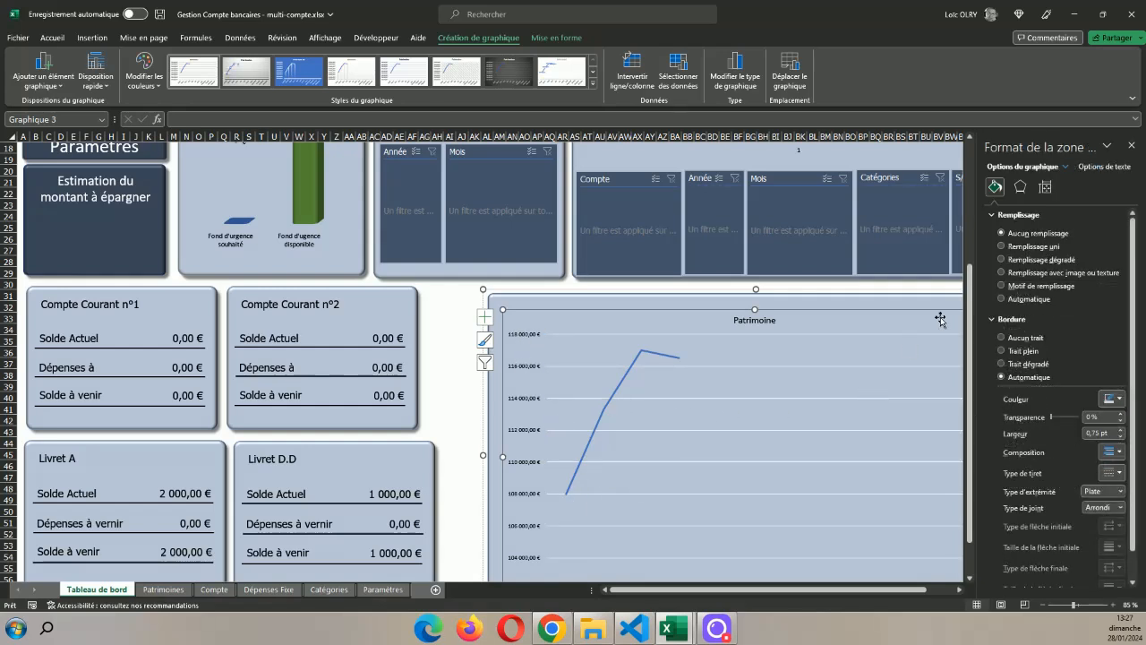
left_click(1130, 145)
- Delete the vertical value axis from the Patrimoine chart and add data labels to its line
left_click(528, 399)
key("Delete")
left_click(557, 427)
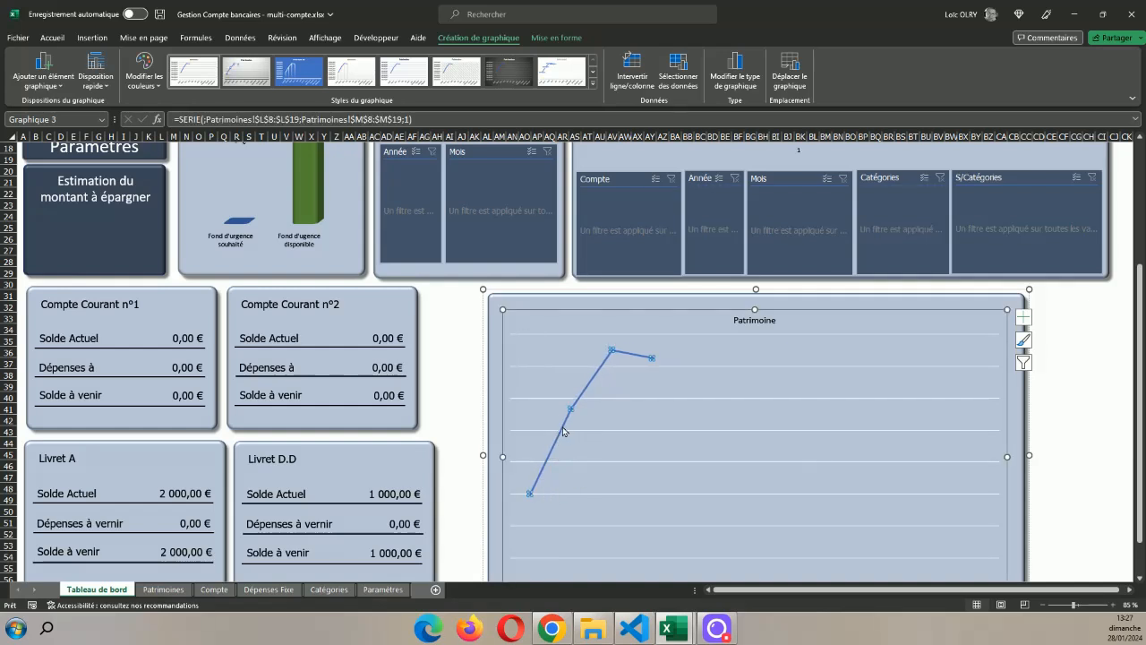
left_click(1023, 317)
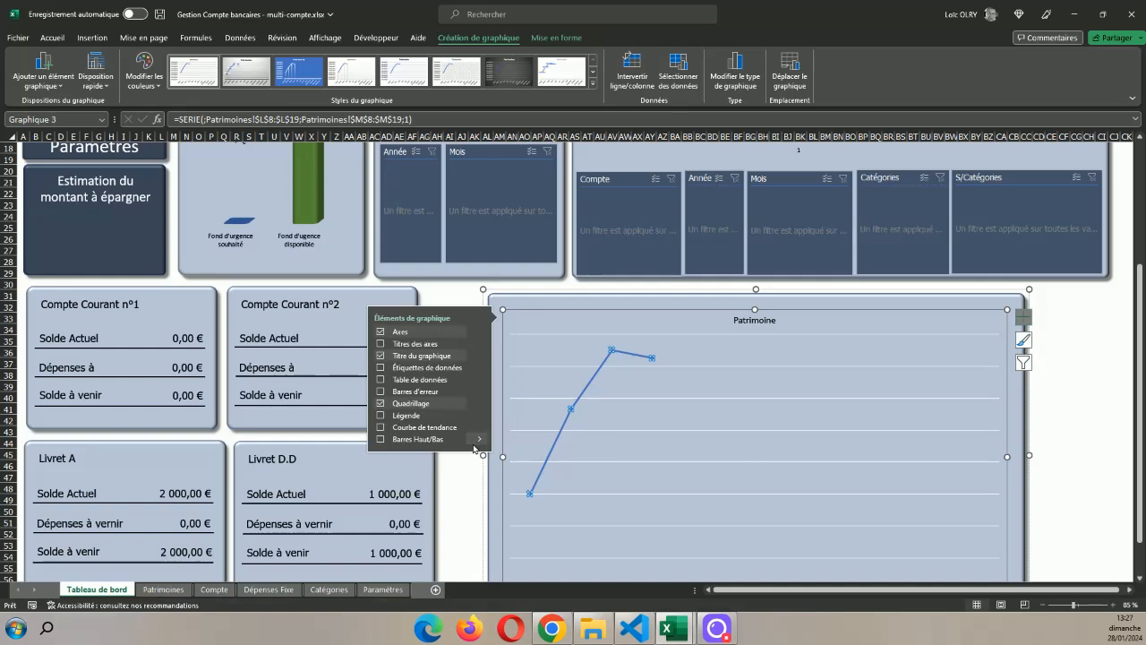
left_click(417, 371)
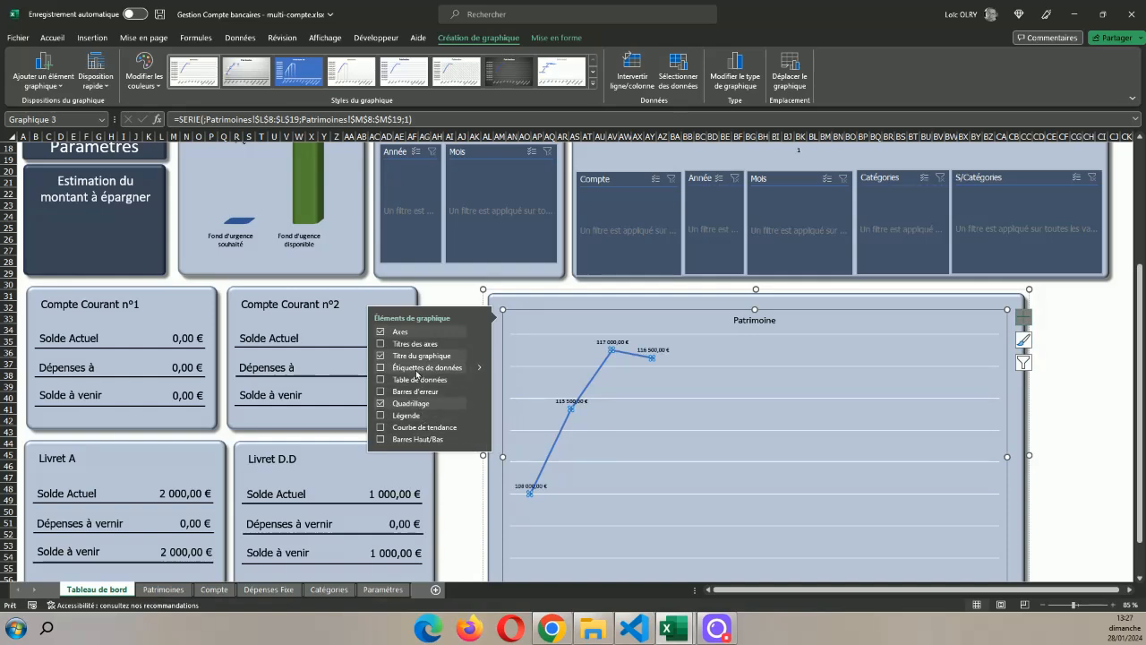
left_click(1064, 431)
- Enlarge the font of the Patrimoine chart's title by five size increments
scroll(1064, 430, "down", 3)
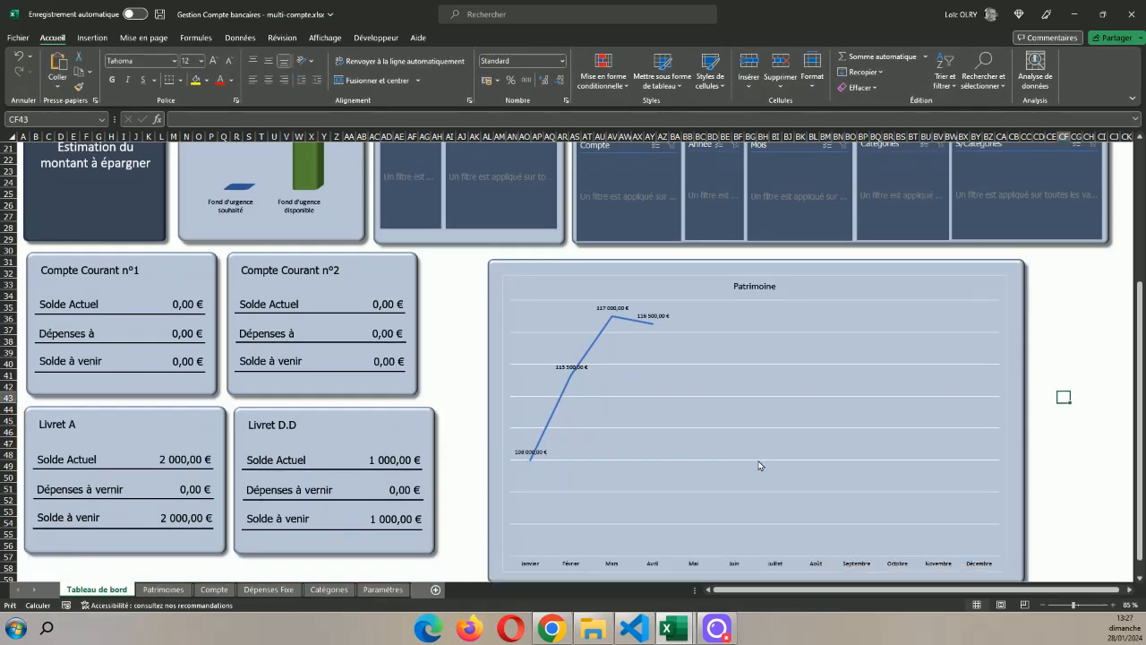
scroll(614, 465, "up", 1)
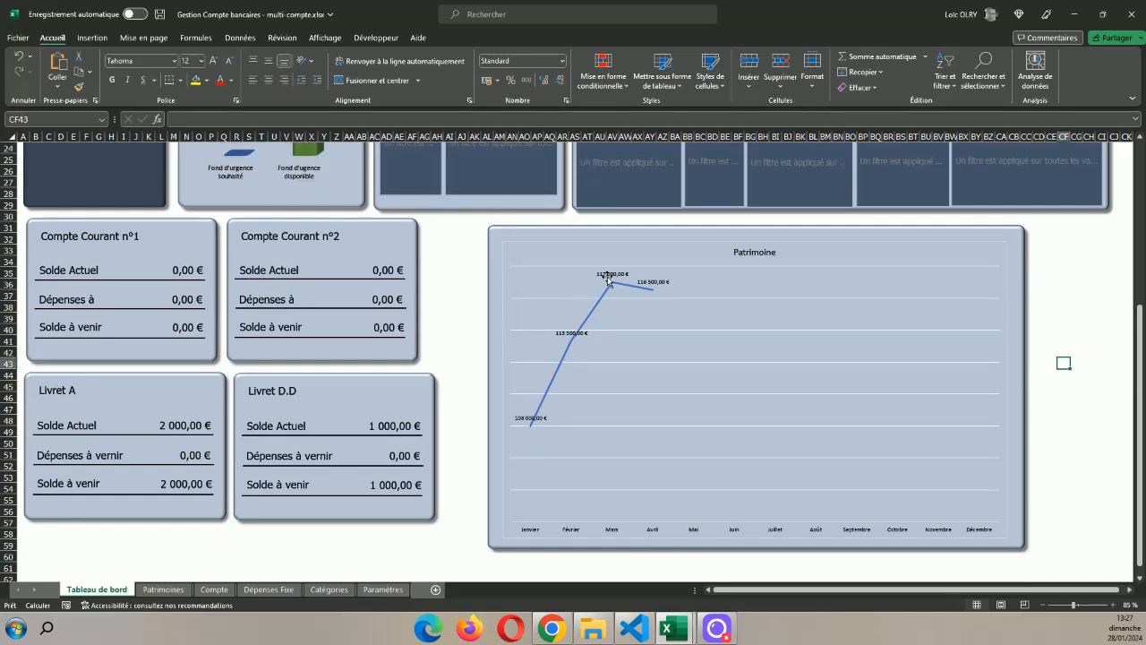
left_click(742, 257)
left_click(762, 259)
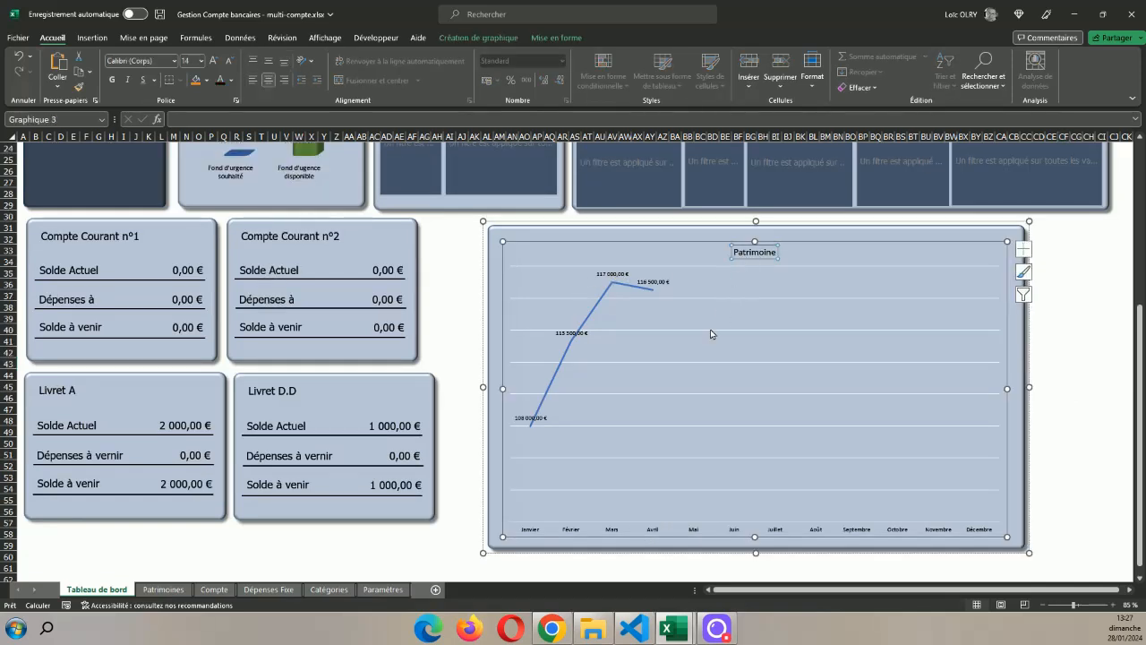
left_click(215, 61)
left_click(215, 60)
left_click(215, 61)
left_click(215, 61)
left_click(215, 60)
- Enlarge the font of the Patrimoine line's data labels to 16
left_click(618, 292)
left_click(214, 61)
left_click(214, 61)
left_click(214, 60)
left_click(214, 61)
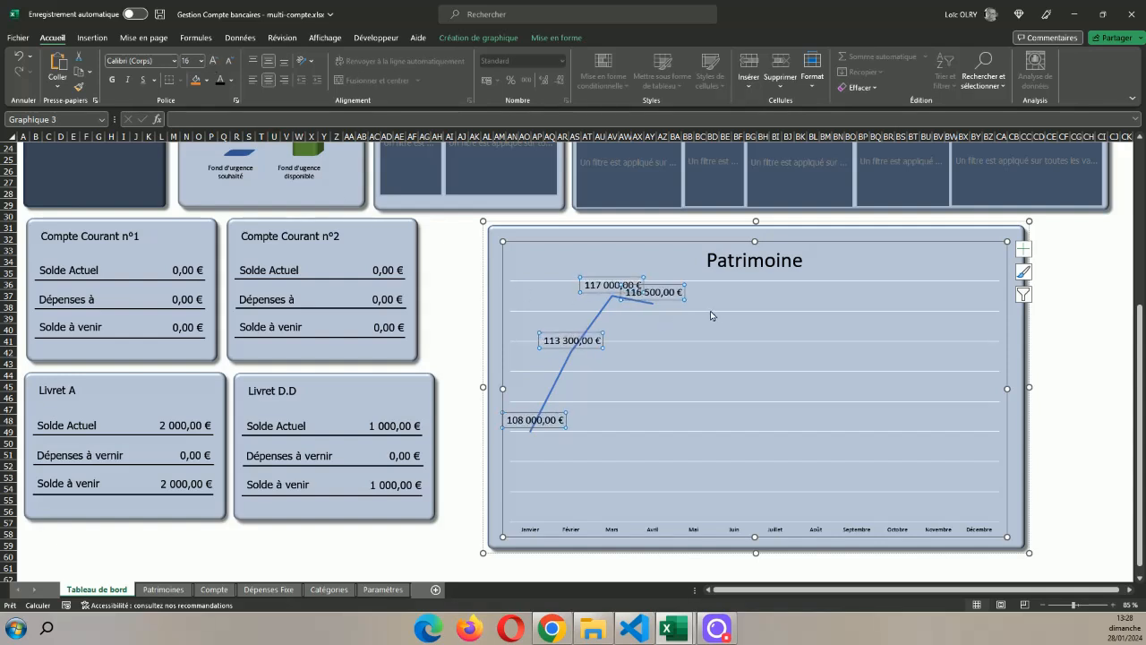
- Shift the Avril data label to the right so it no longer overlaps the Mars label
left_click(673, 298)
left_click_drag(671, 299, 700, 299)
left_click(689, 348)
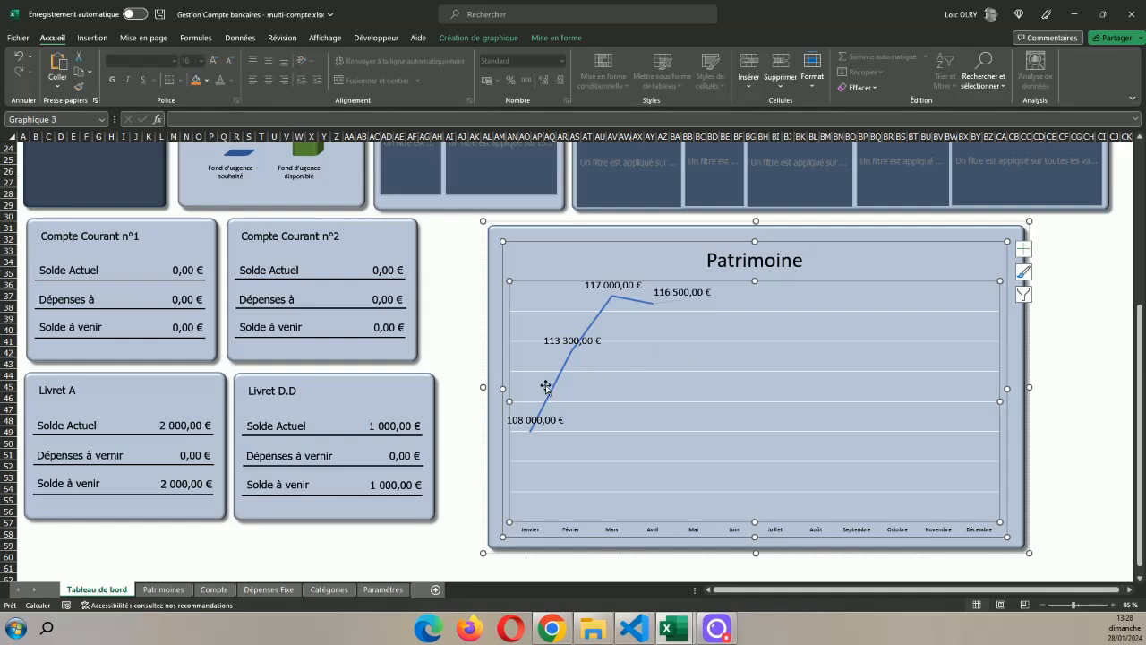
left_click(555, 342)
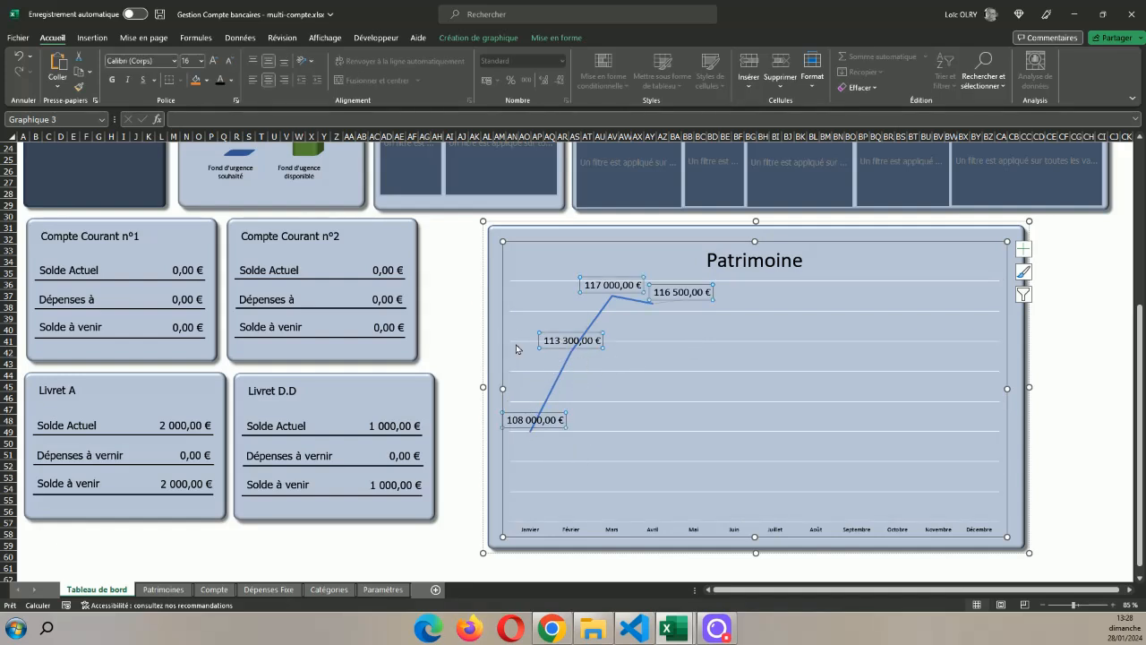
- Remove both decimals from the Montant column for Janvier to Décembre on the Patrimoines sheet, and return to Tableau de bord
left_click(163, 590)
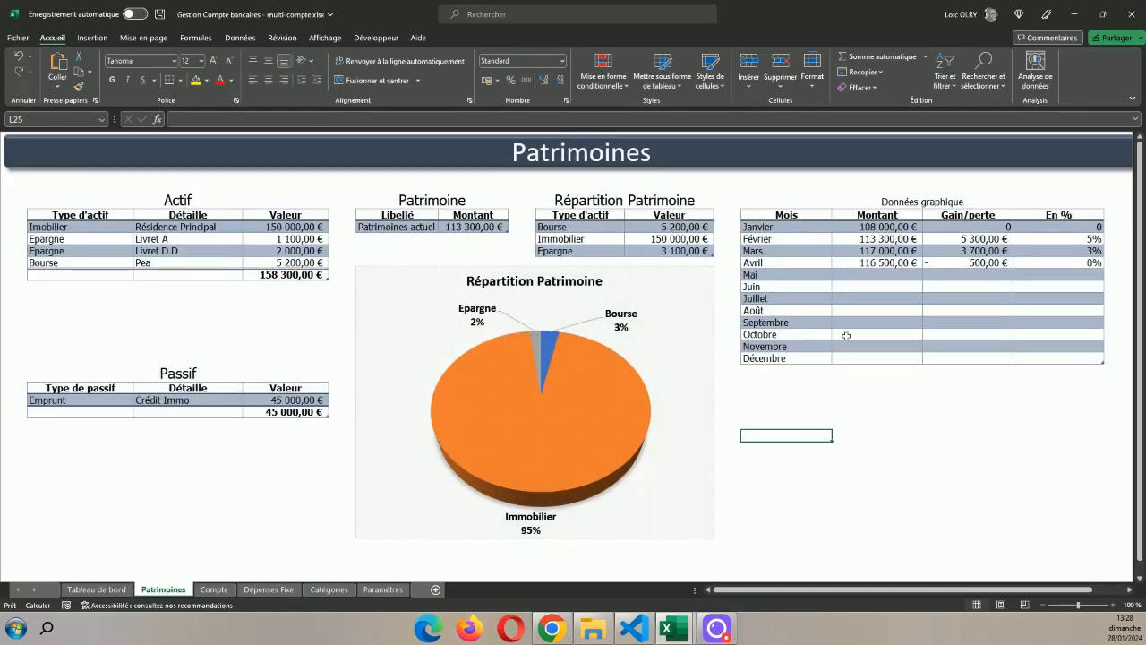
left_click_drag(884, 226, 882, 359)
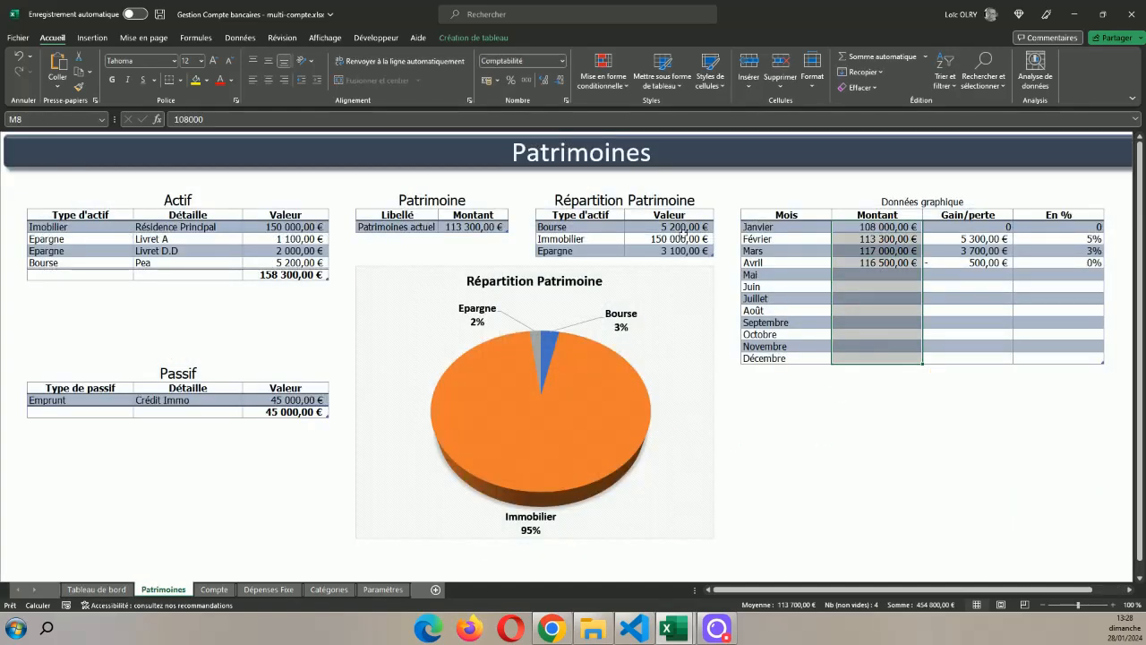
left_click(561, 82)
left_click(560, 83)
left_click(877, 436)
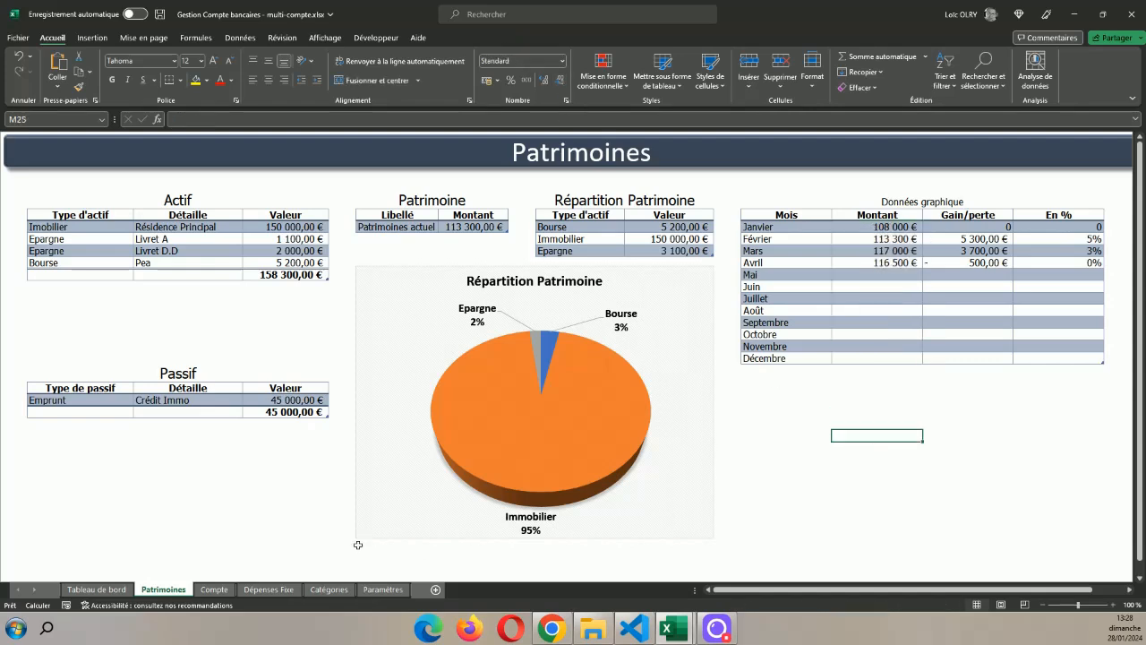
left_click(97, 589)
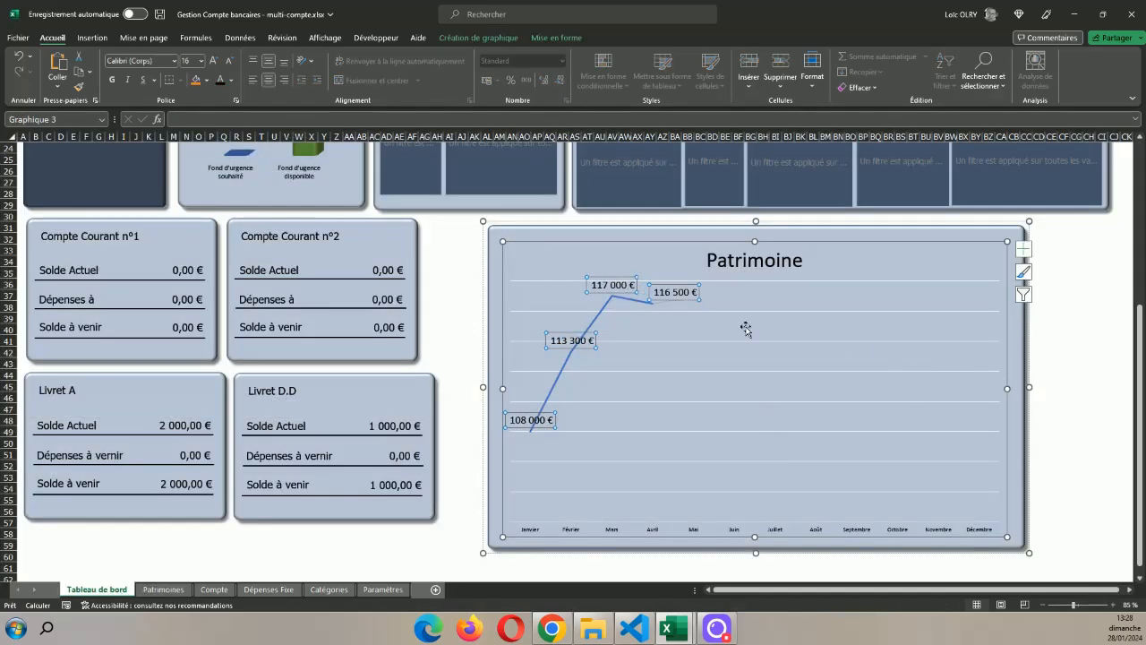
- Move the Février data label up and to the left, clear of the Patrimoine line
left_click(699, 396)
left_click(581, 347)
left_click(584, 347)
left_click_drag(583, 348, 564, 317)
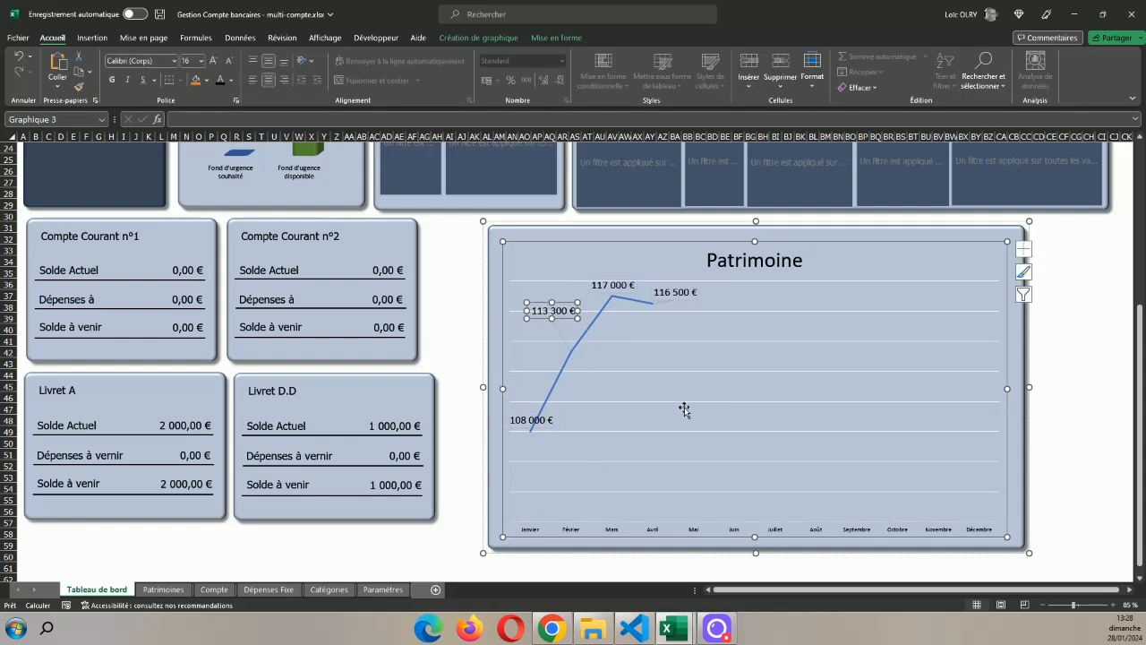
left_click(1075, 397)
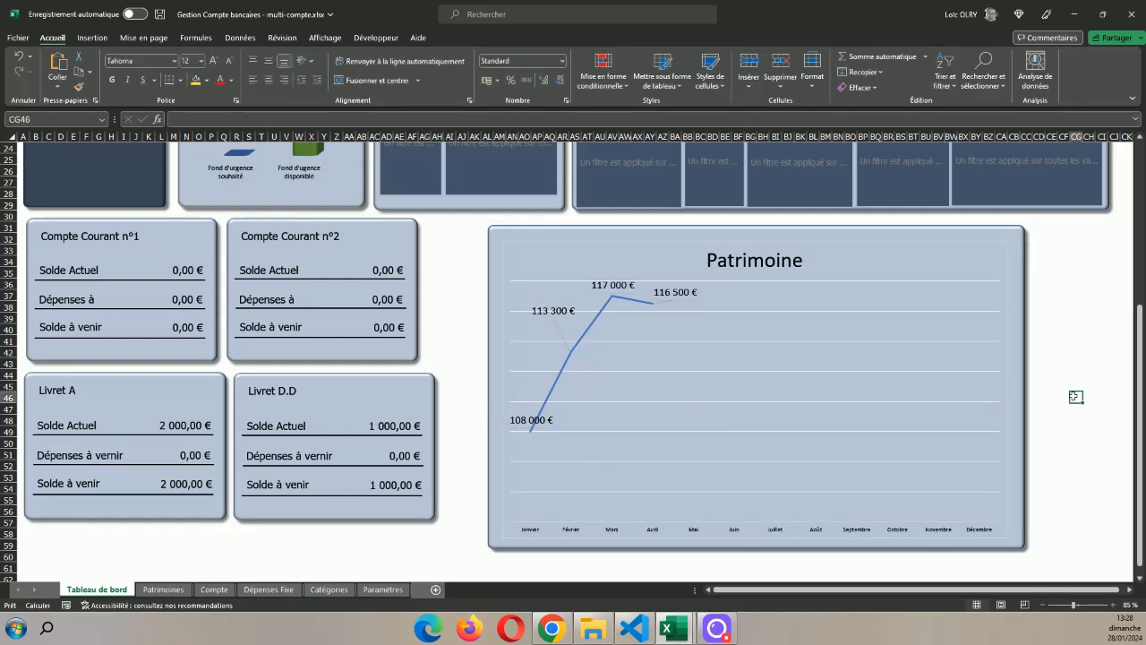
- Remove the Patrimoine chart area's border by setting it to Aucun trait, and close the formatting options
left_click(732, 242)
double_click(1007, 379)
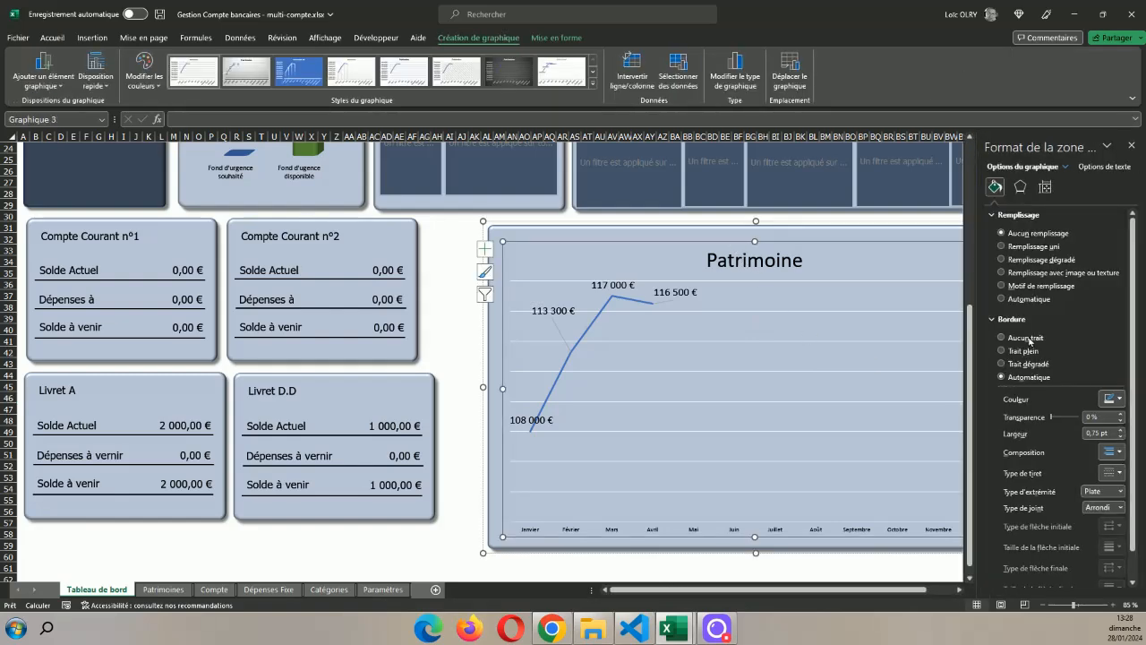
left_click(1002, 338)
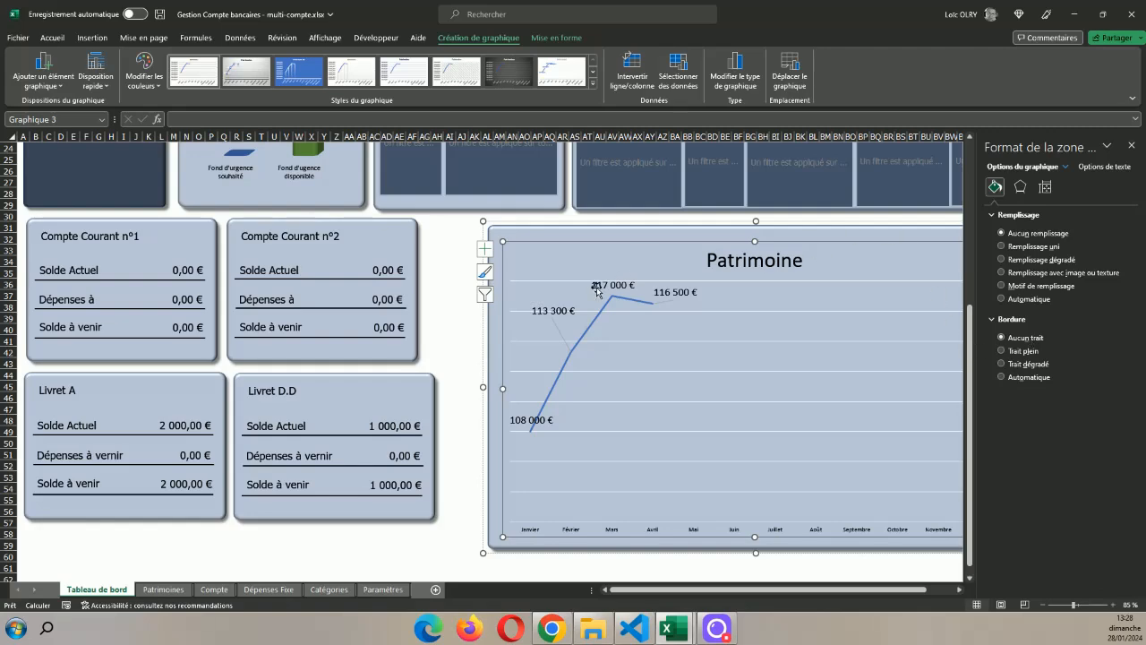
left_click(451, 316)
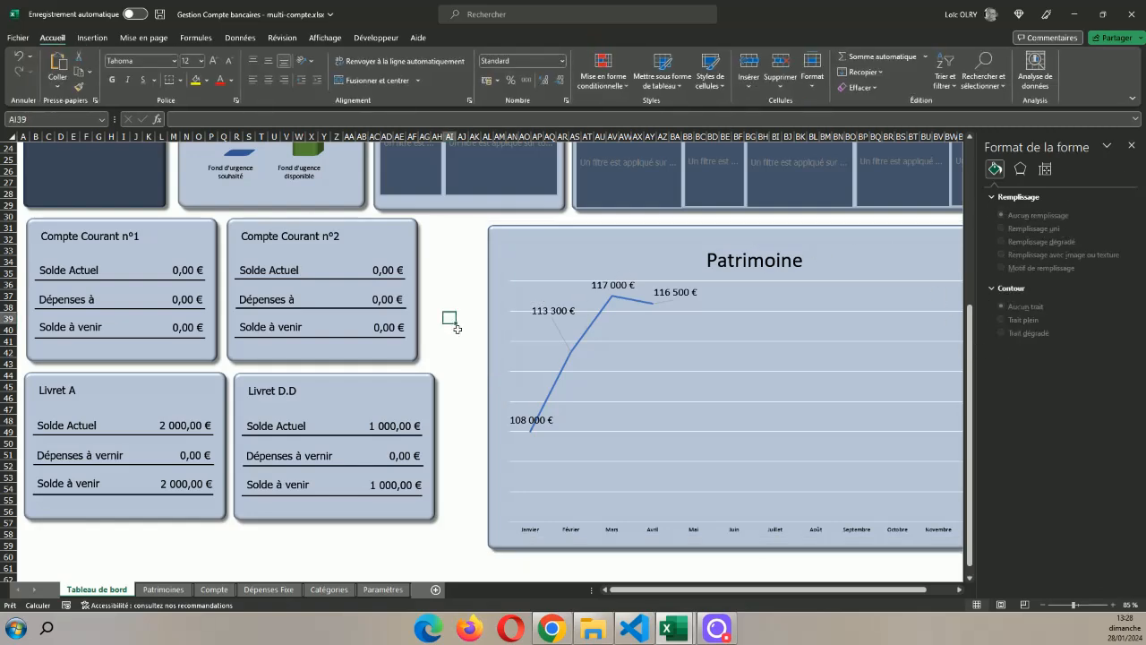
left_click(1133, 145)
scroll(523, 344, "down", 1)
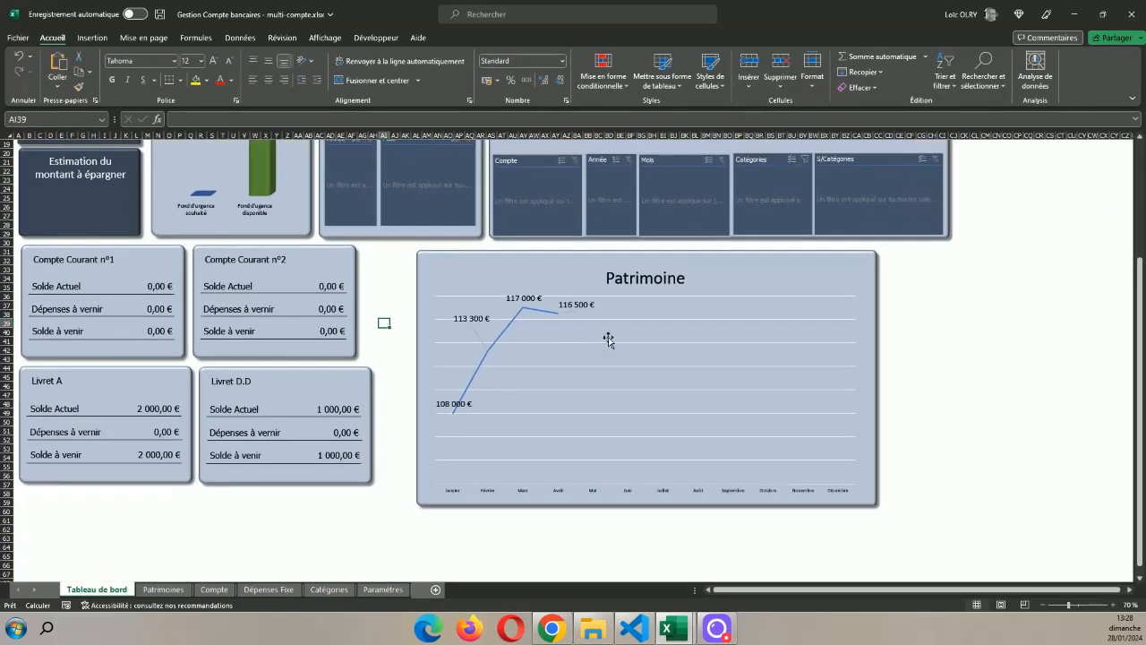
- Show the Tableau de bord in full-screen mode and hide the formula bar and the row and column headings
scroll(485, 432, "up", 6)
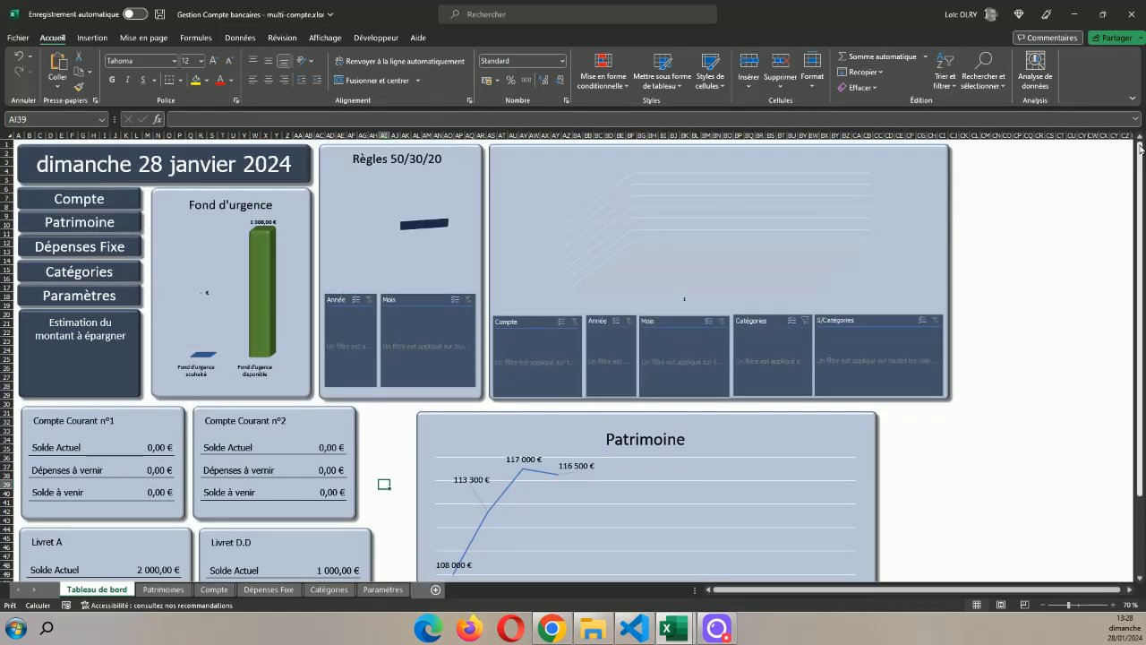
left_click(1132, 99)
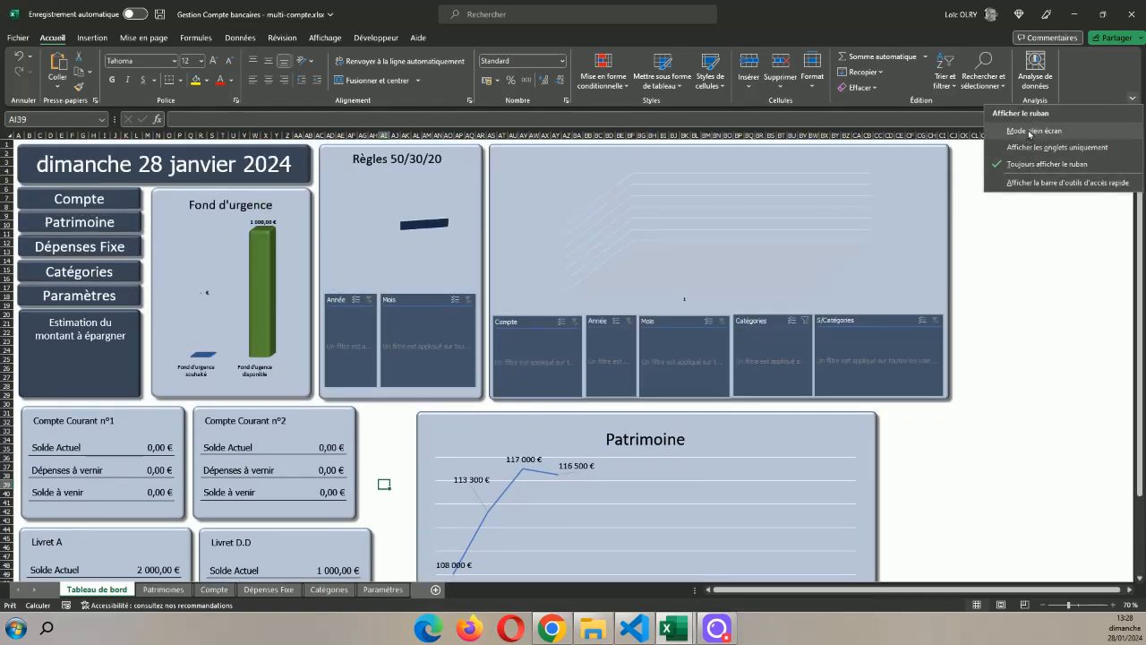
left_click(1029, 131)
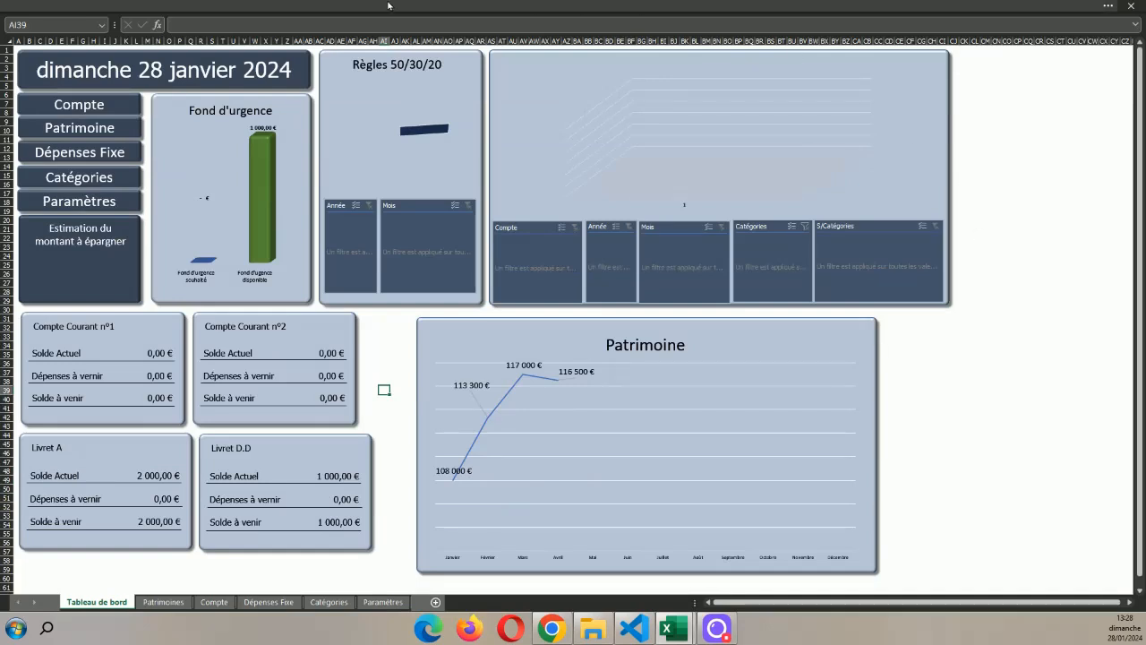
left_click(416, 6)
left_click(325, 37)
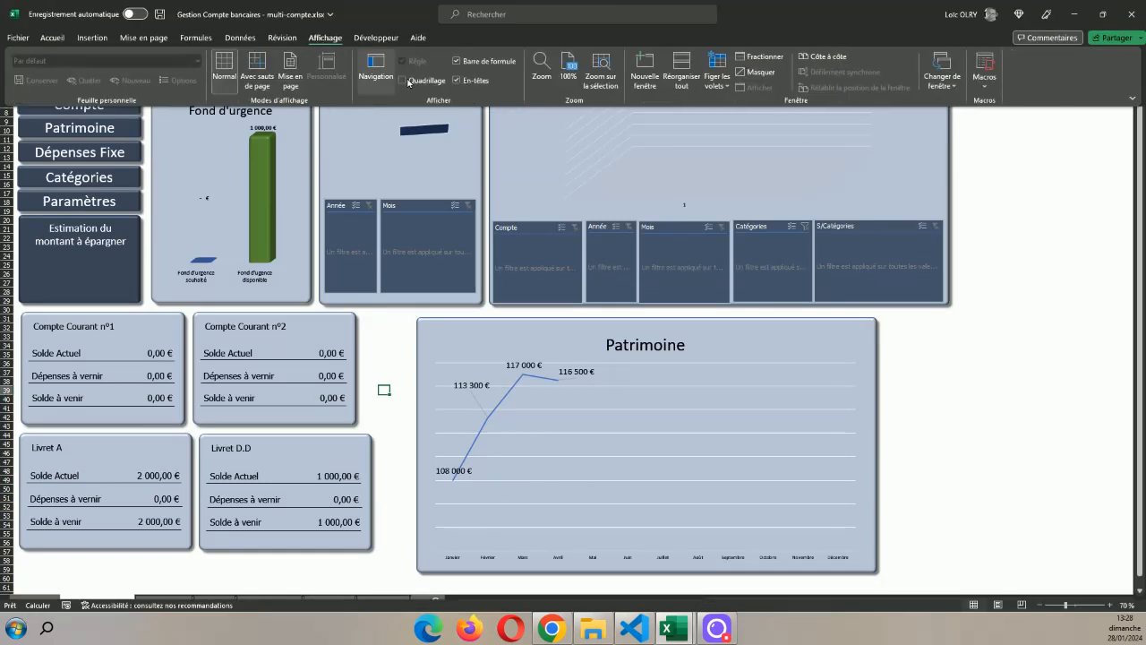
left_click(475, 81)
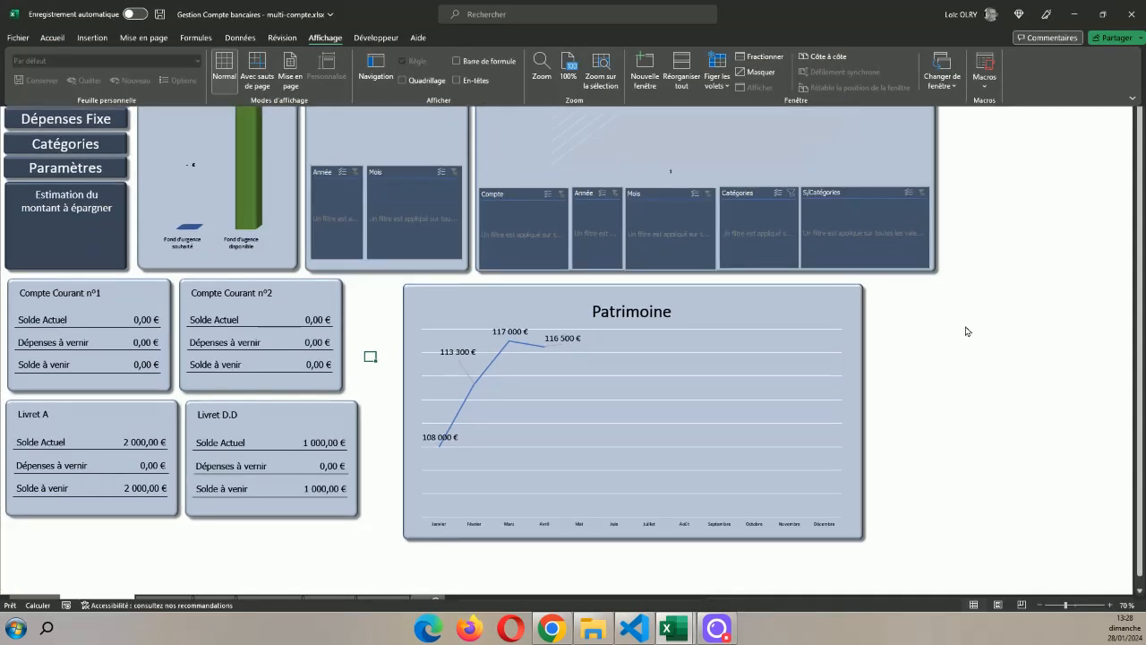
left_click(465, 375)
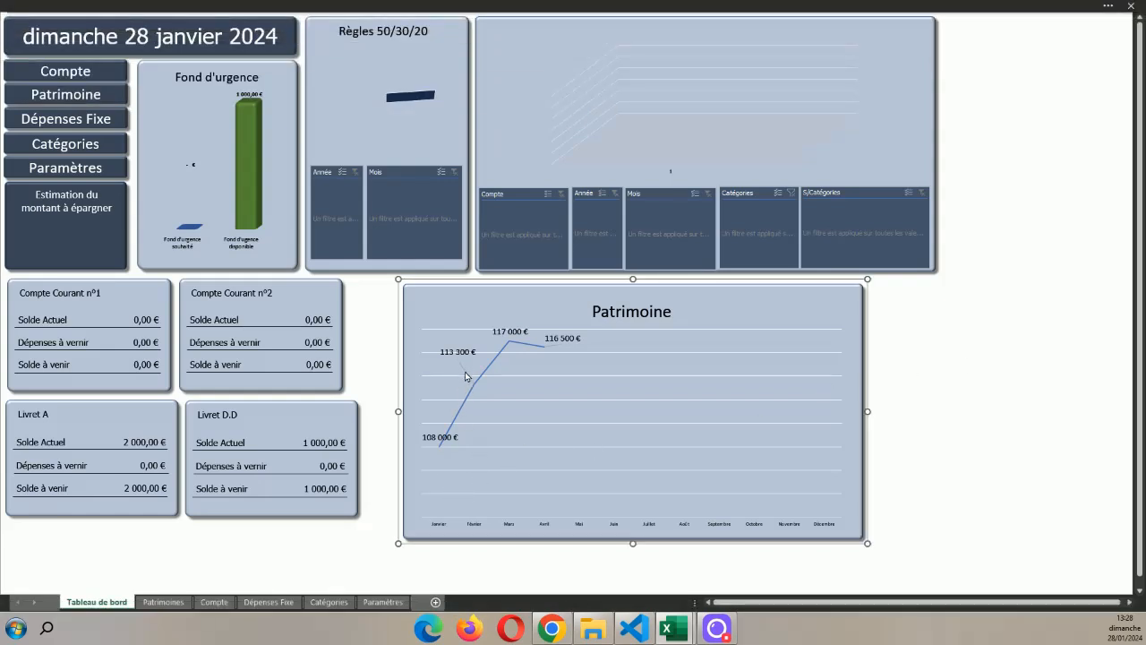
left_click(464, 375)
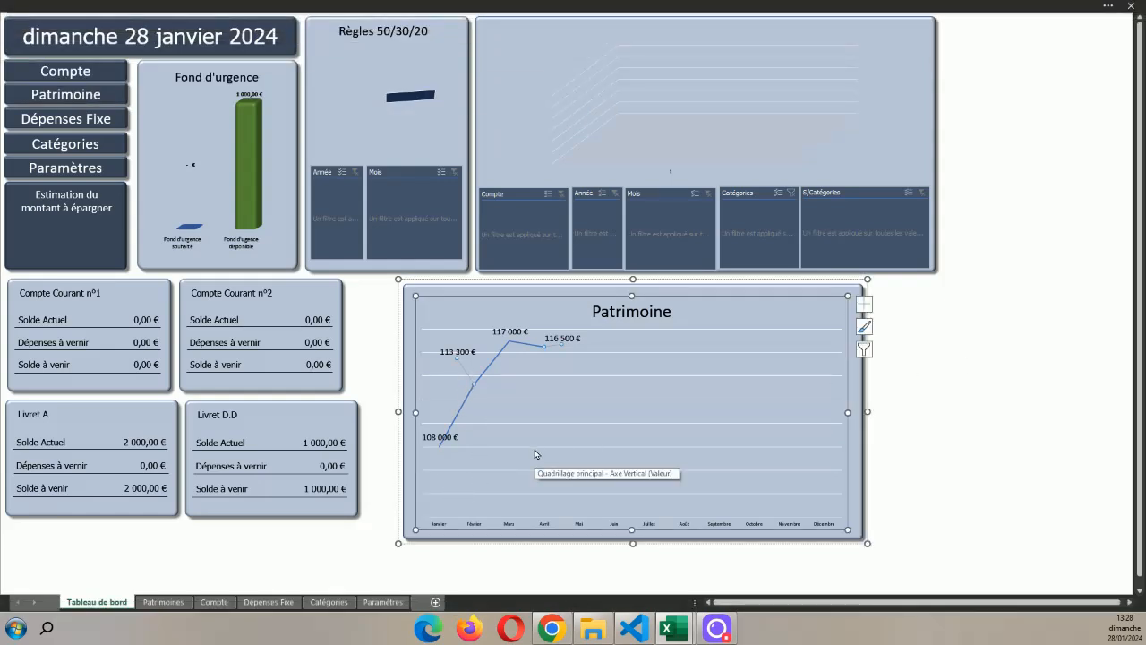
left_click(979, 398)
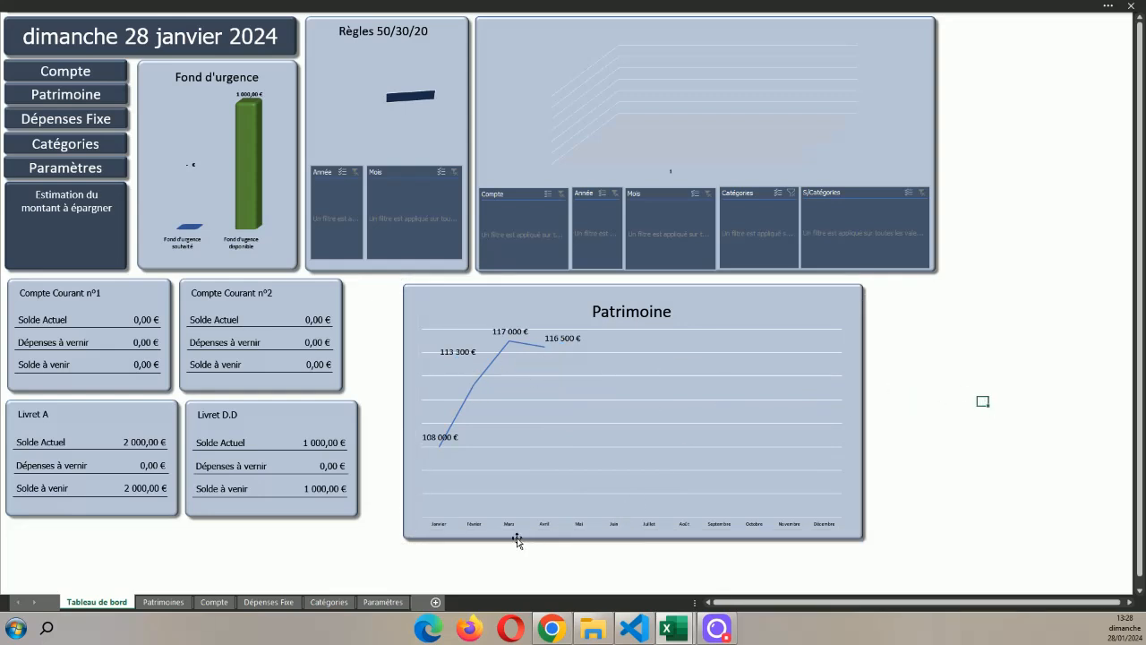
left_click(570, 499)
- Enter 117 500 as the Mai amount in the Montant column of the Données graphique table on the Patrimoines sheet
left_click(163, 602)
left_click(877, 155)
type("11")
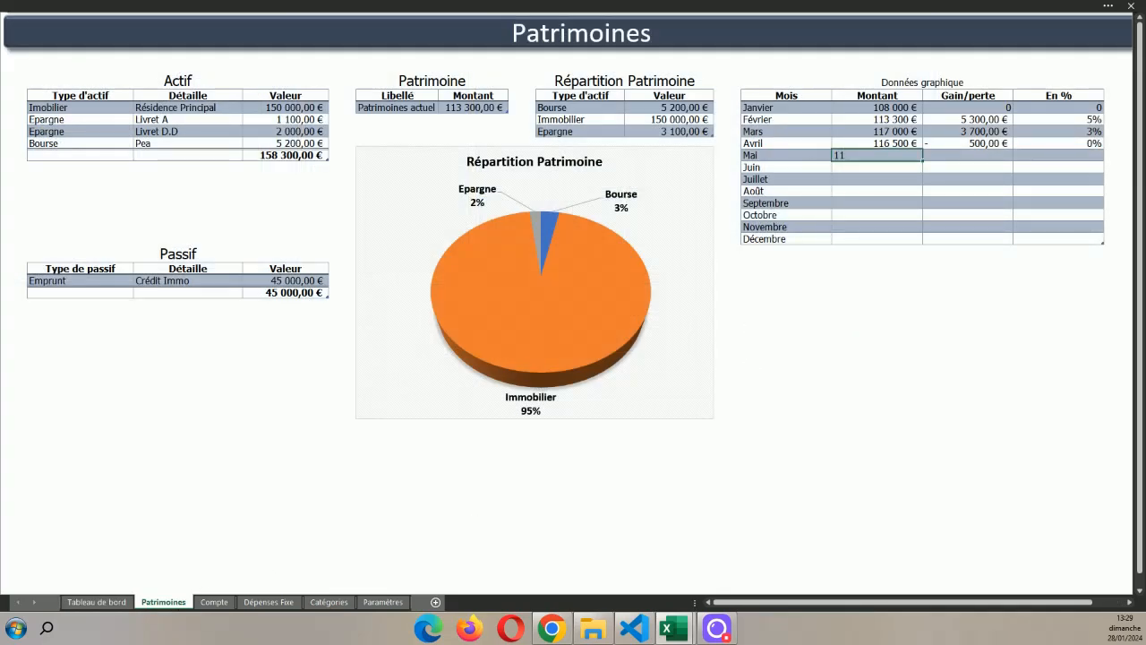
type("7 500")
key("Tab")
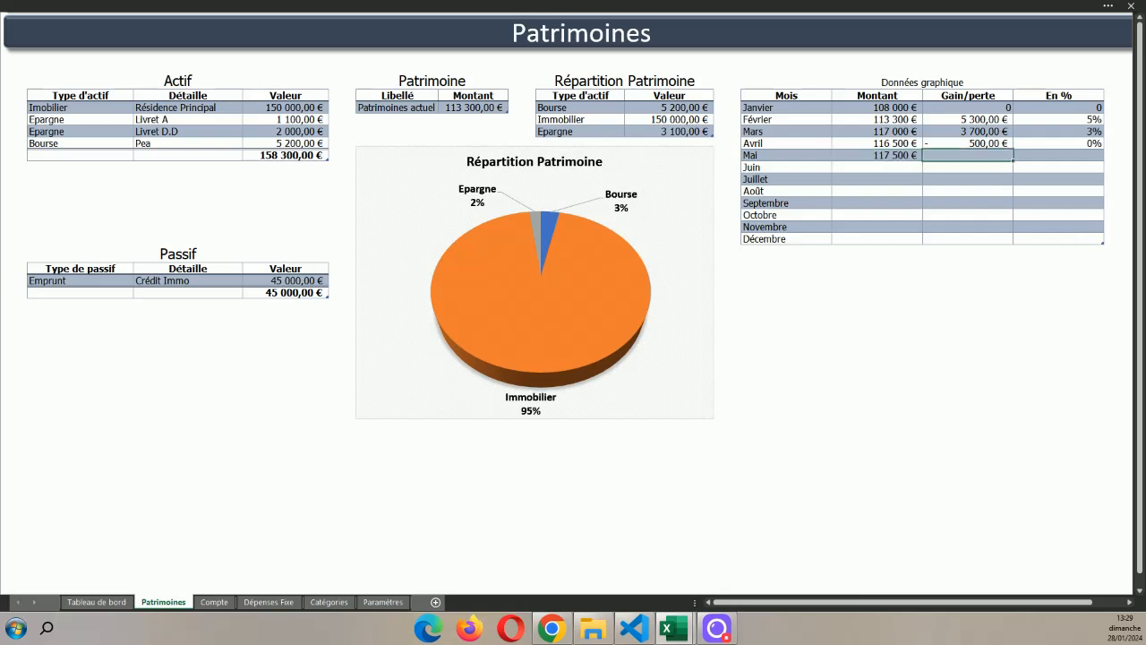
- Fill the Avril Gain/perte and En % formulas down to Mai, and return to the Tableau de bord sheet
mouse_move(975, 143)
left_mouse_down()
mouse_move(1061, 143)
mouse_move(1104, 160)
left_mouse_up()
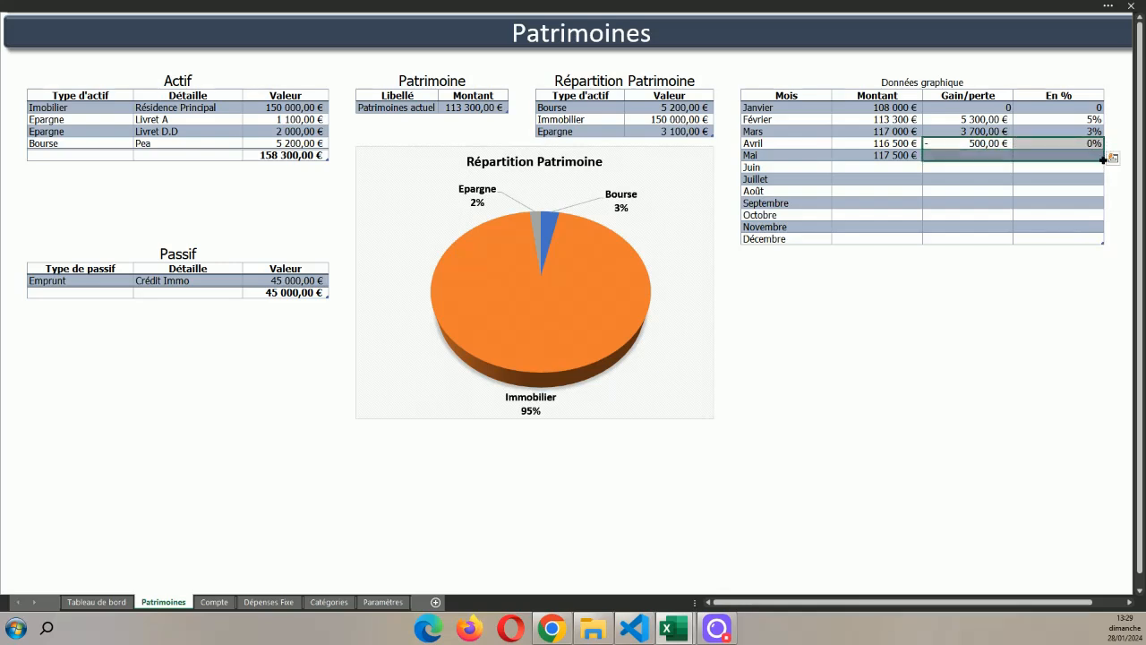
left_click(964, 303)
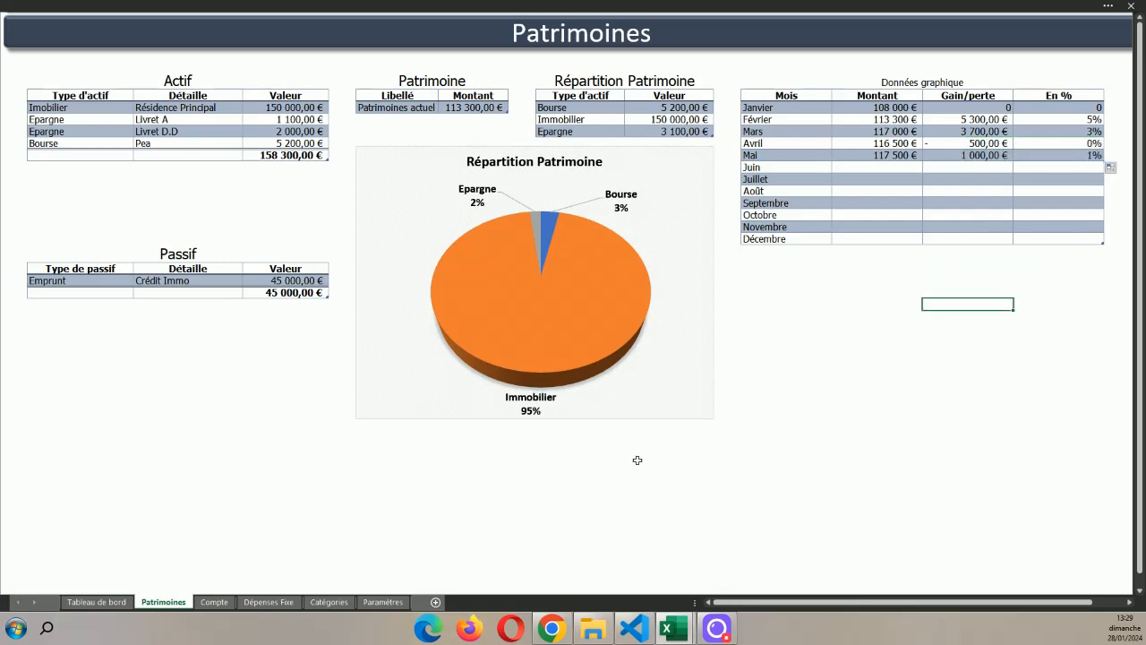
left_click(88, 602)
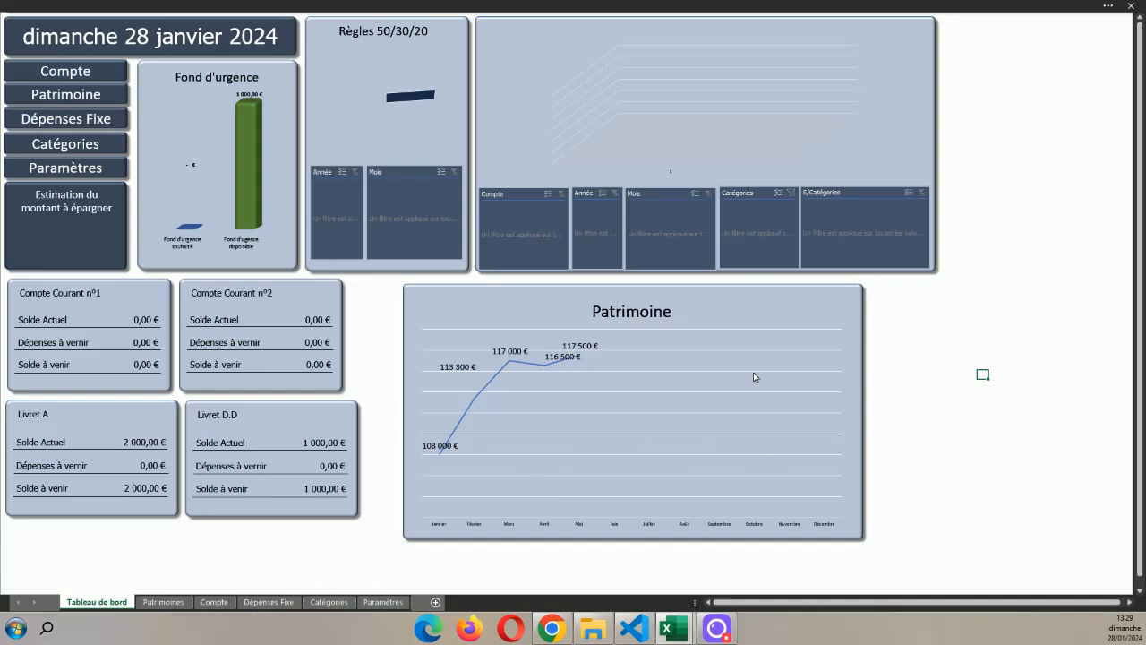
- Filter Janvier out of the categories shown in the Patrimoine chart and apply the filter
left_click(514, 529)
left_click_drag(515, 530, 518, 529)
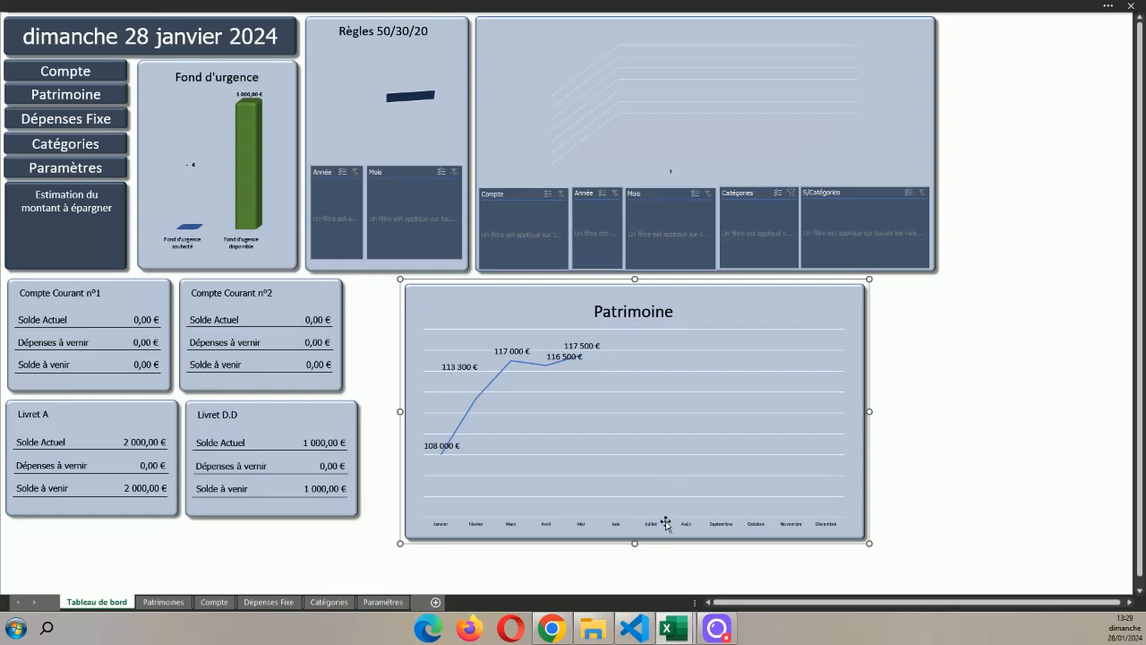
left_click(494, 454)
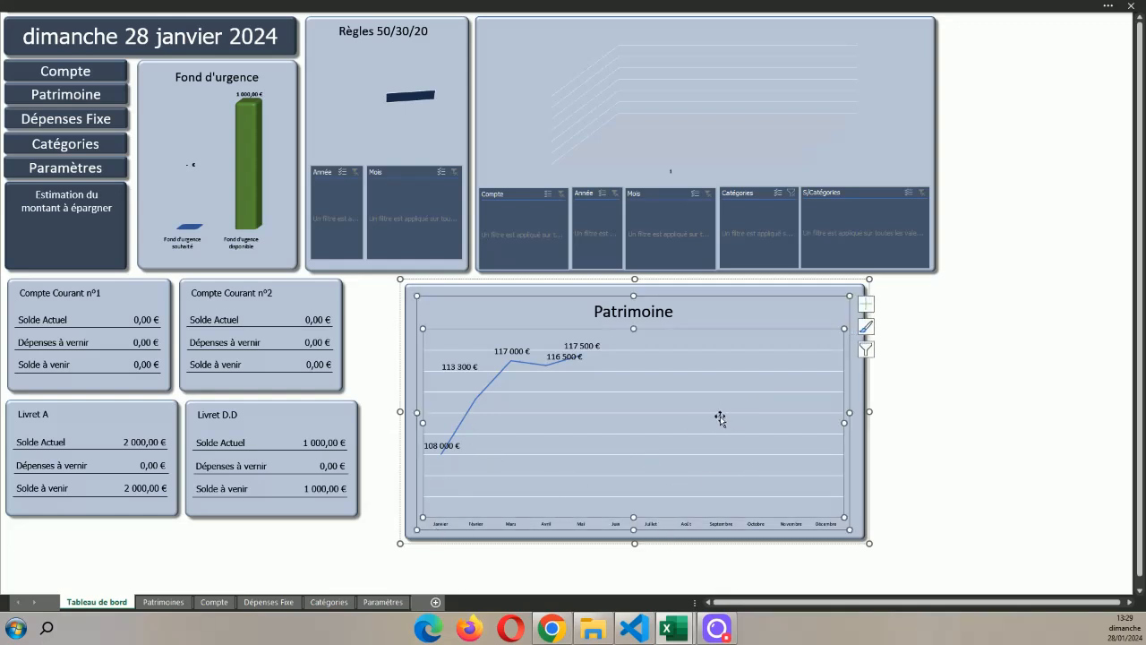
left_click(866, 349)
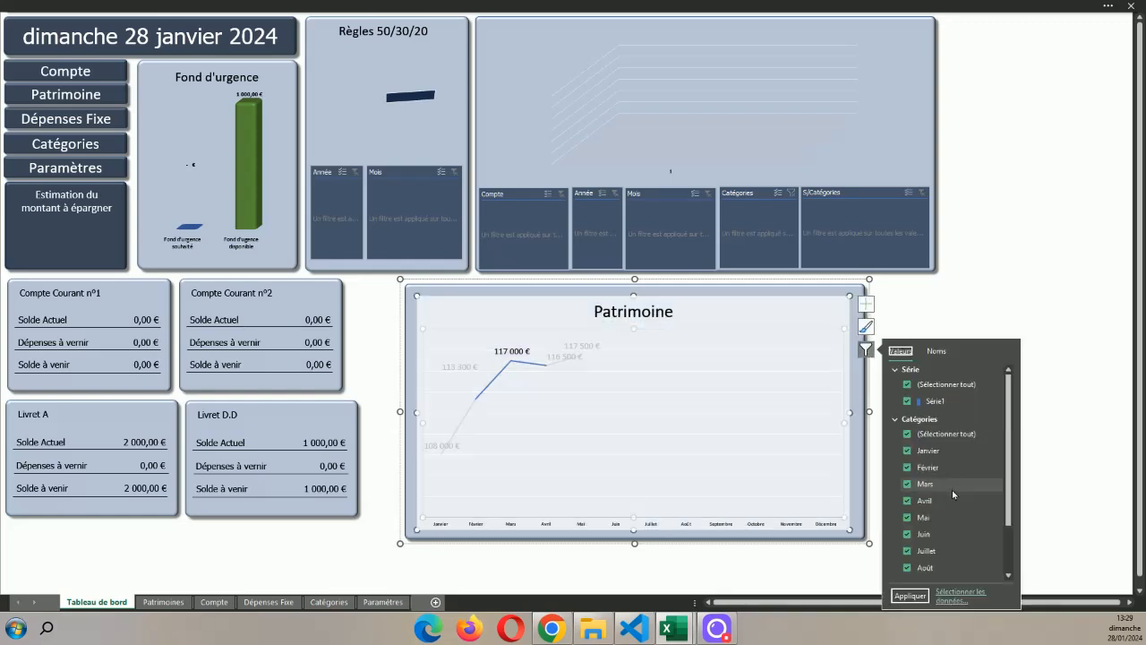
left_click(907, 451)
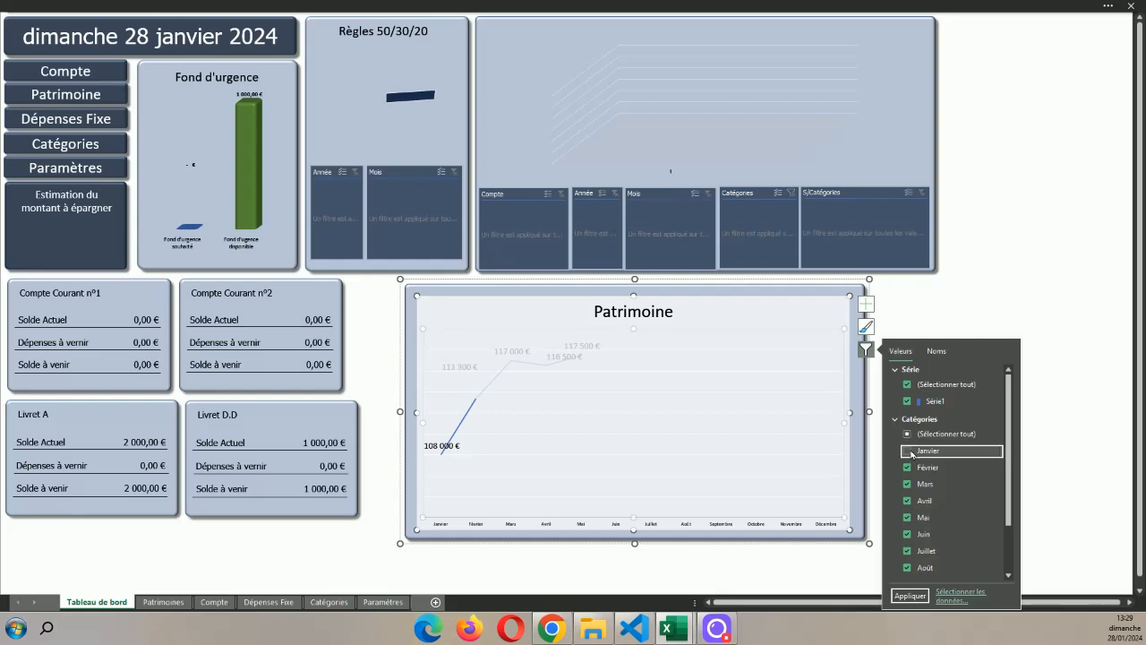
left_click(910, 596)
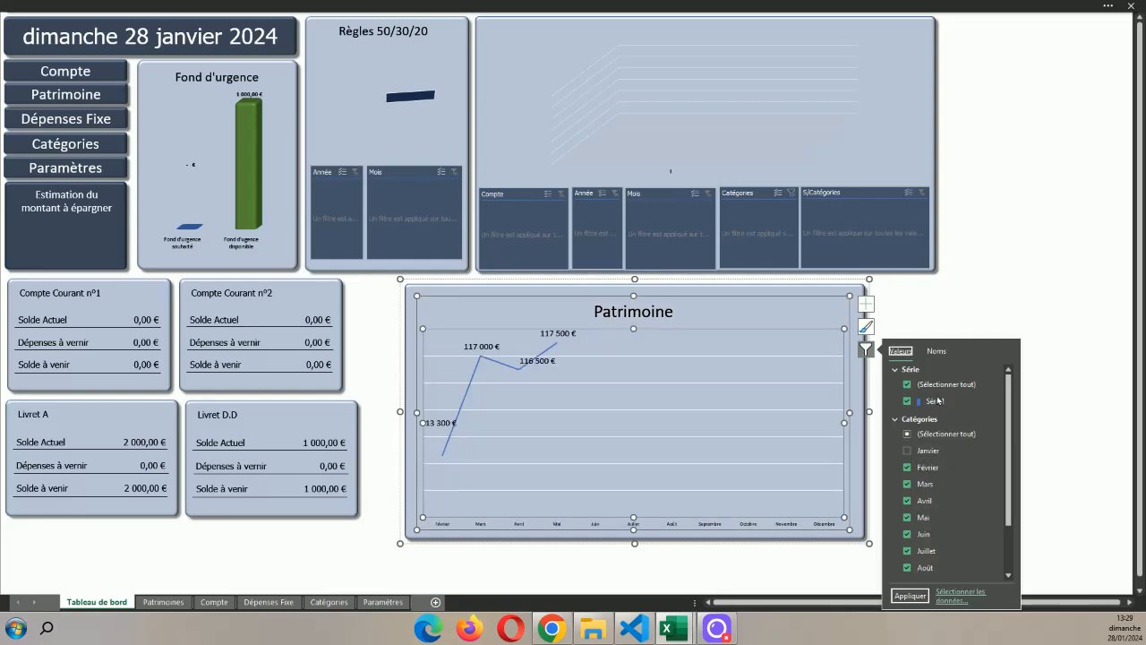
left_click(1004, 264)
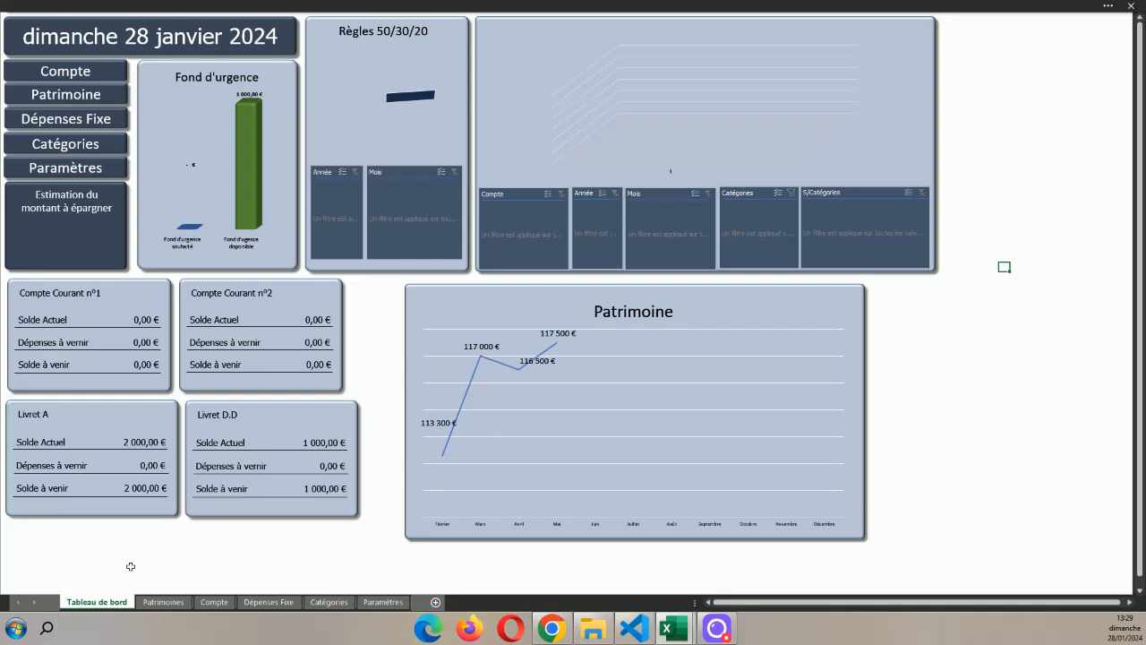
- Move the Compte Courant n°2 card slightly right and widen it leftward to align with the Livret D.D card beneath
left_click_drag(126, 550, 130, 551)
left_click(338, 329)
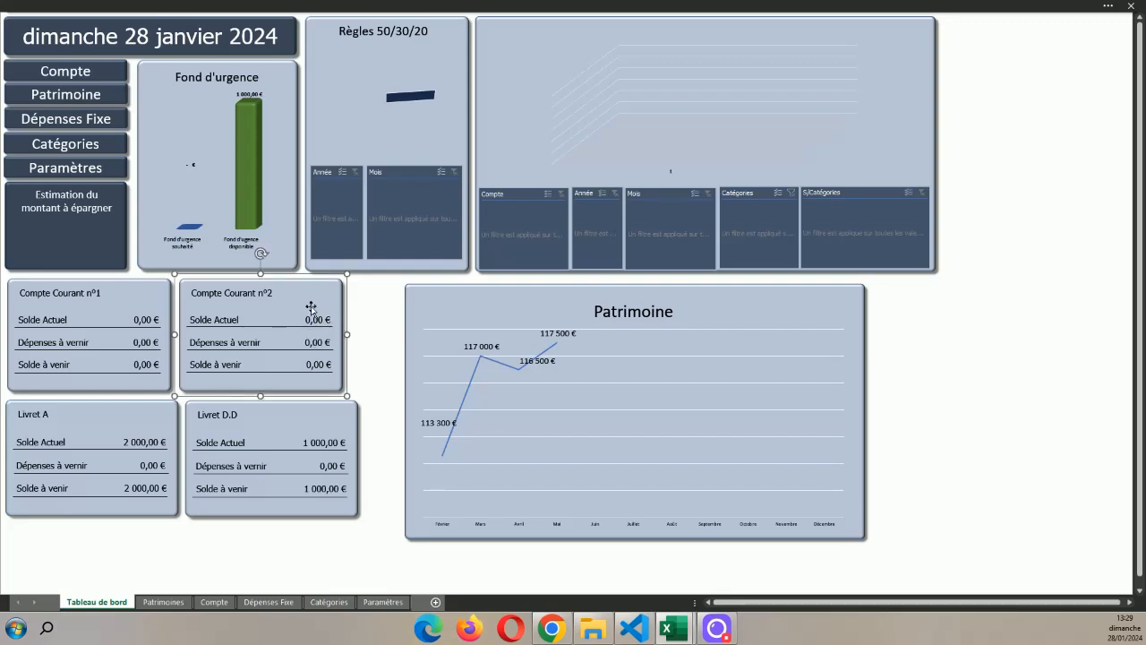
left_click_drag(298, 275, 312, 278)
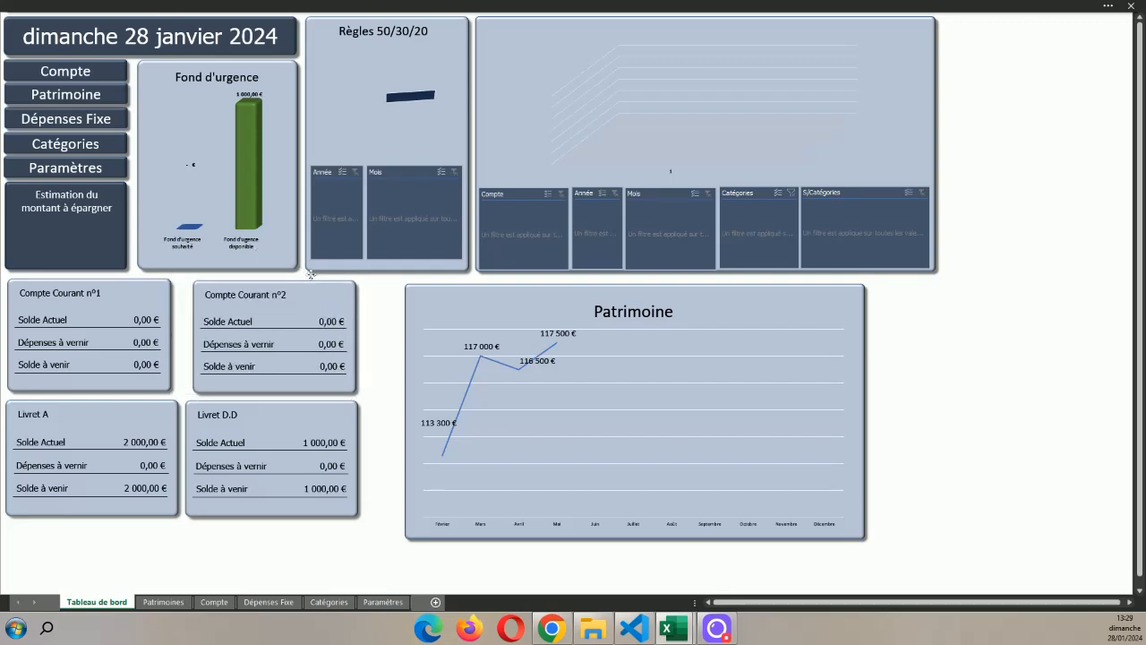
left_click_drag(187, 337, 184, 338)
left_click_drag(305, 272, 304, 272)
left_click(296, 289)
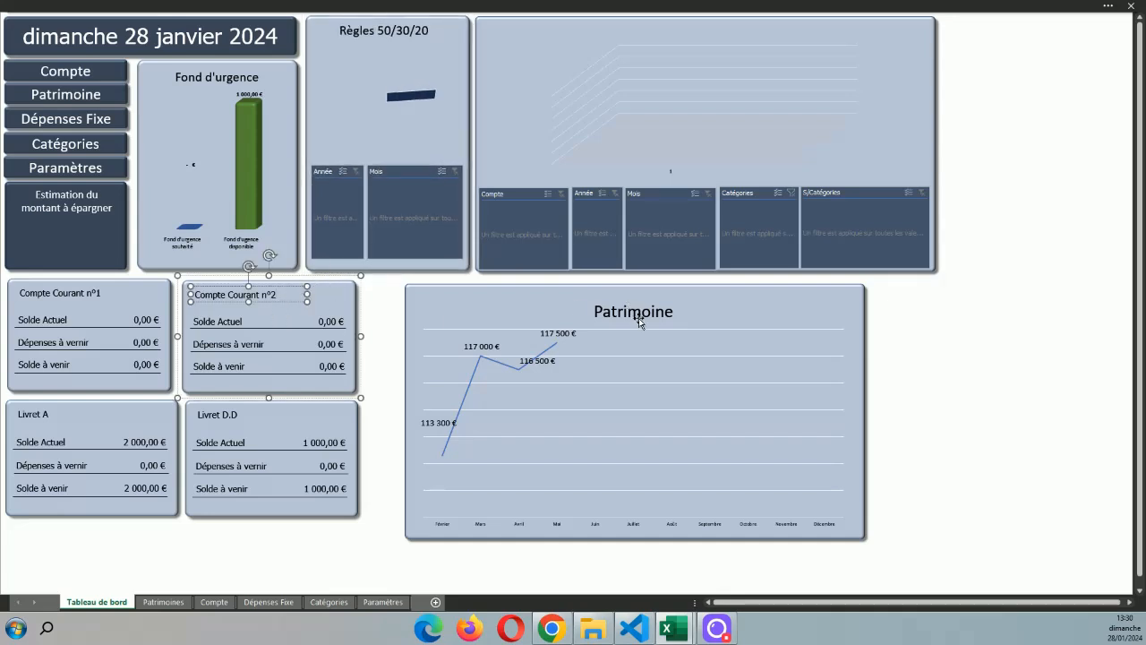
left_click(970, 366)
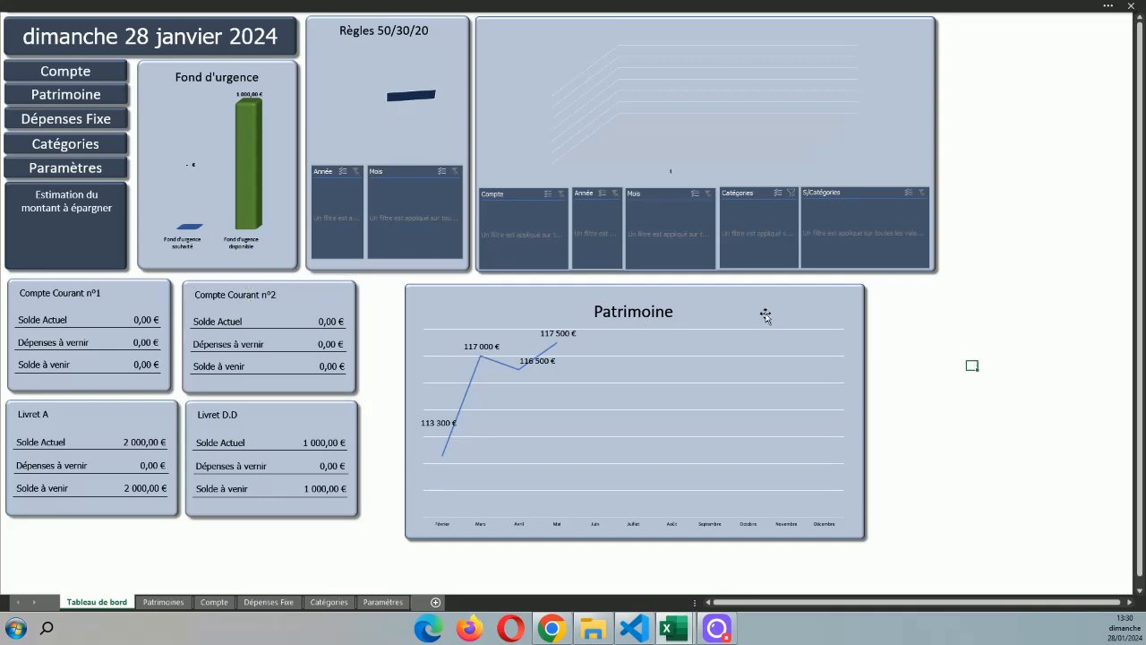
- Stretch the Patrimoine chart upward inside its panel so the title sits close to the panel's upper edge
double_click(643, 310)
left_click_drag(634, 296, 634, 286)
left_click(646, 311)
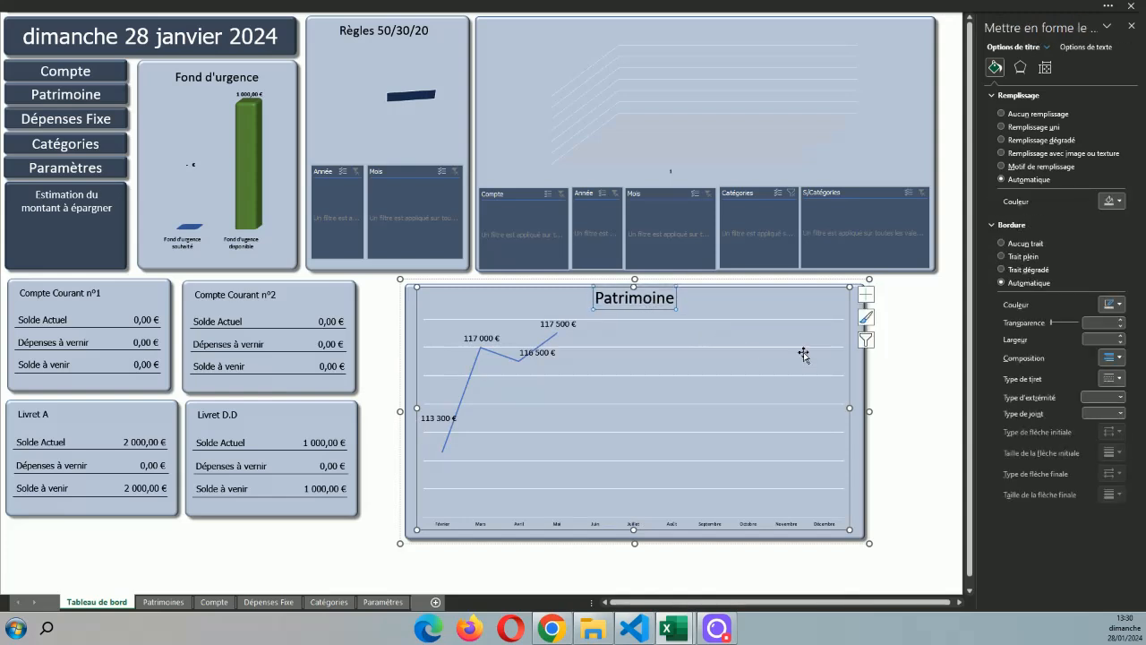
left_click(899, 417)
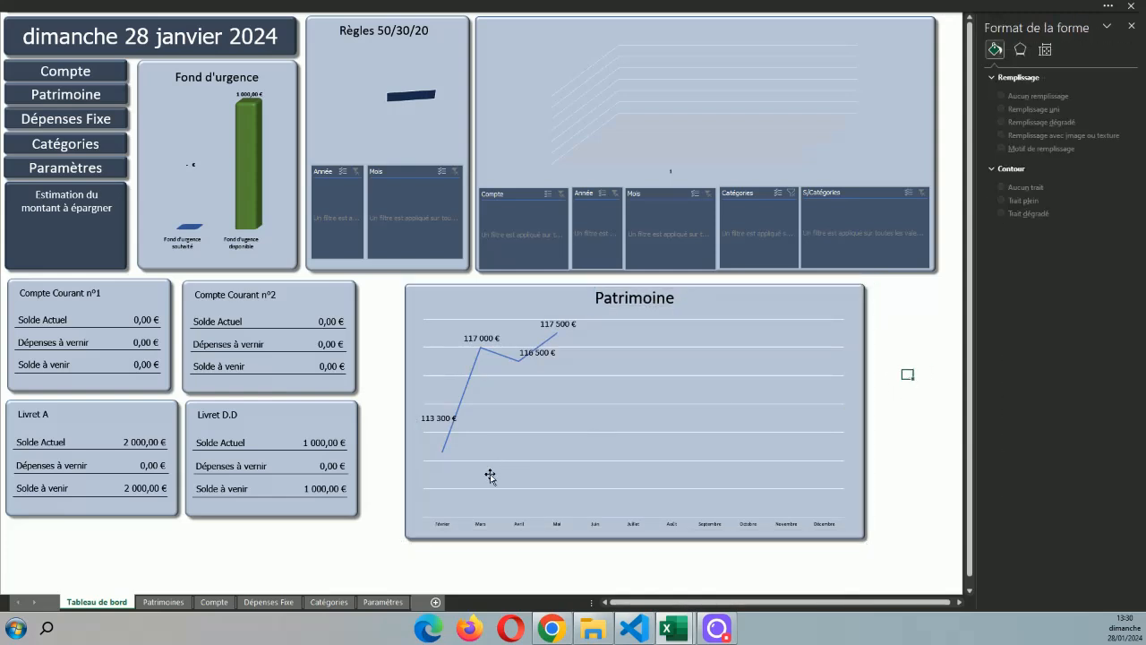
- Increase the font size of the Patrimoine chart's month axis labels to 14 and close the formatting options
left_click(497, 528)
left_click(473, 530)
left_click(94, 6)
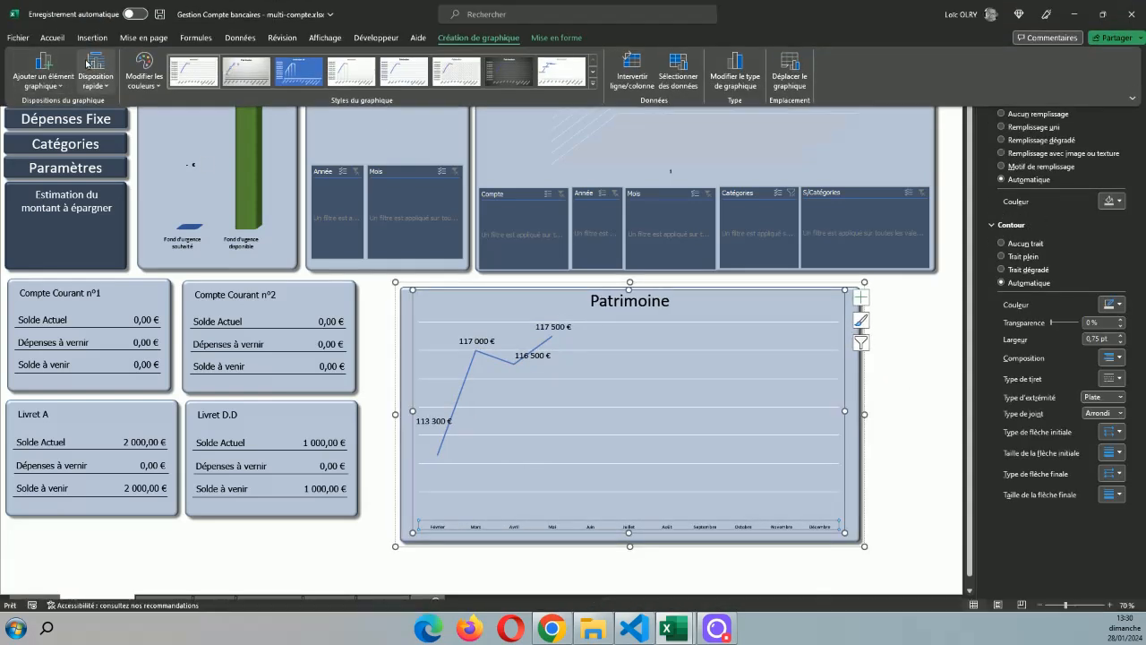
left_click(53, 39)
left_click(213, 61)
left_click(213, 61)
left_click(213, 61)
left_click(213, 61)
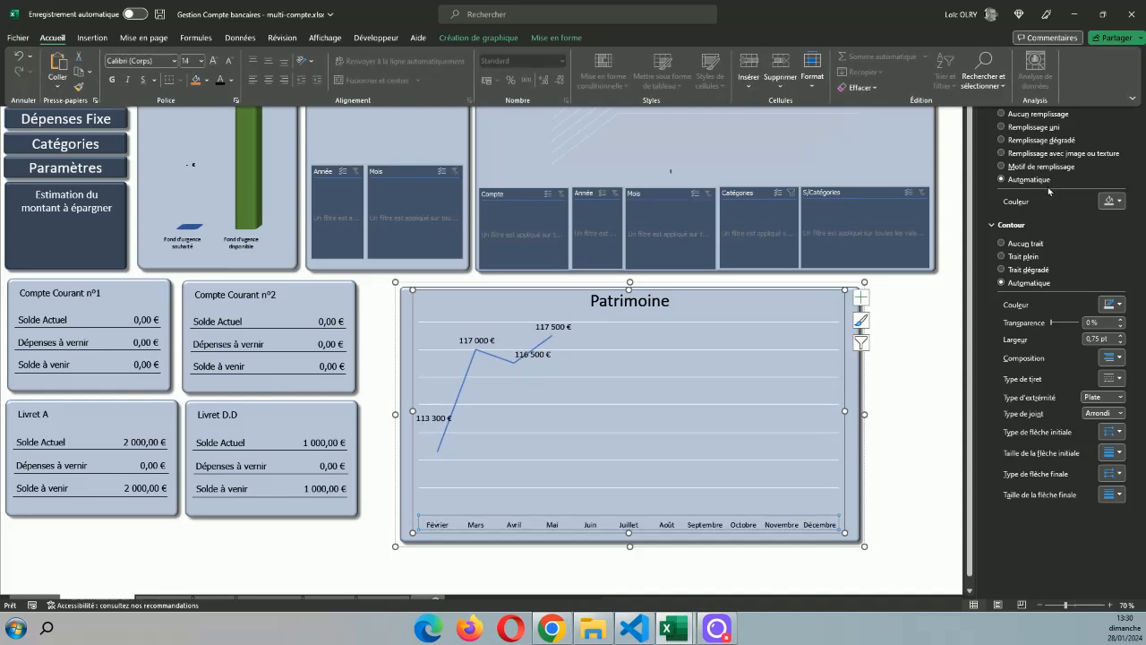
left_click(940, 294)
left_click(1126, 26)
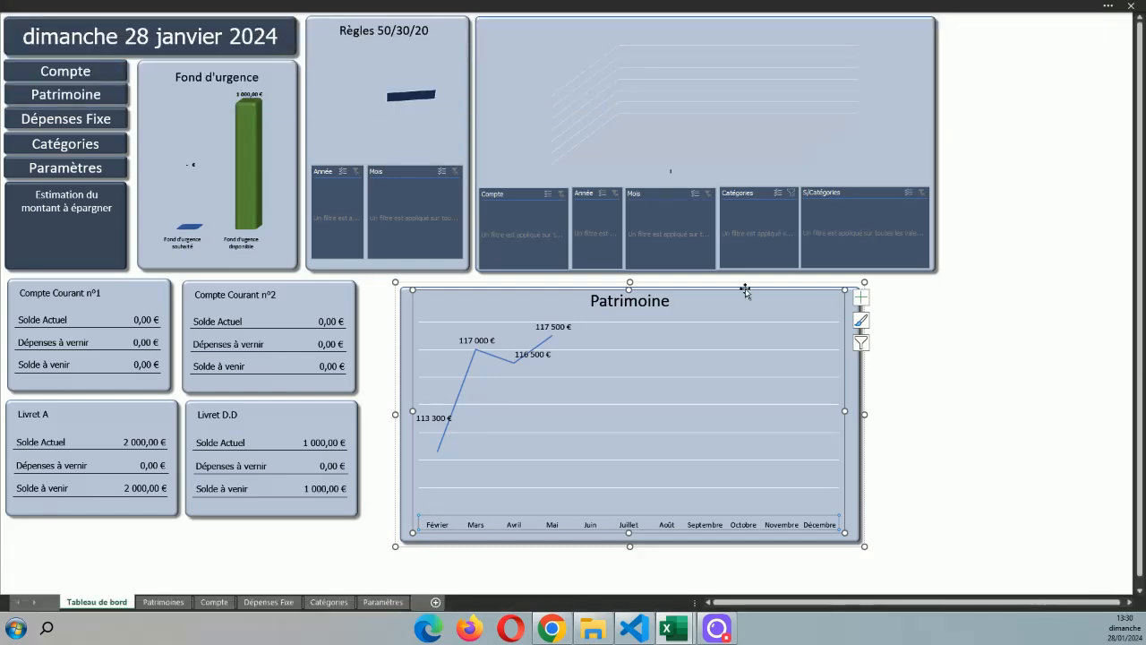
- Place the Patrimoine panel just beneath the slicer panel, widening it to that panel's right edge and extending it downward
scroll(233, 459, "up", 1)
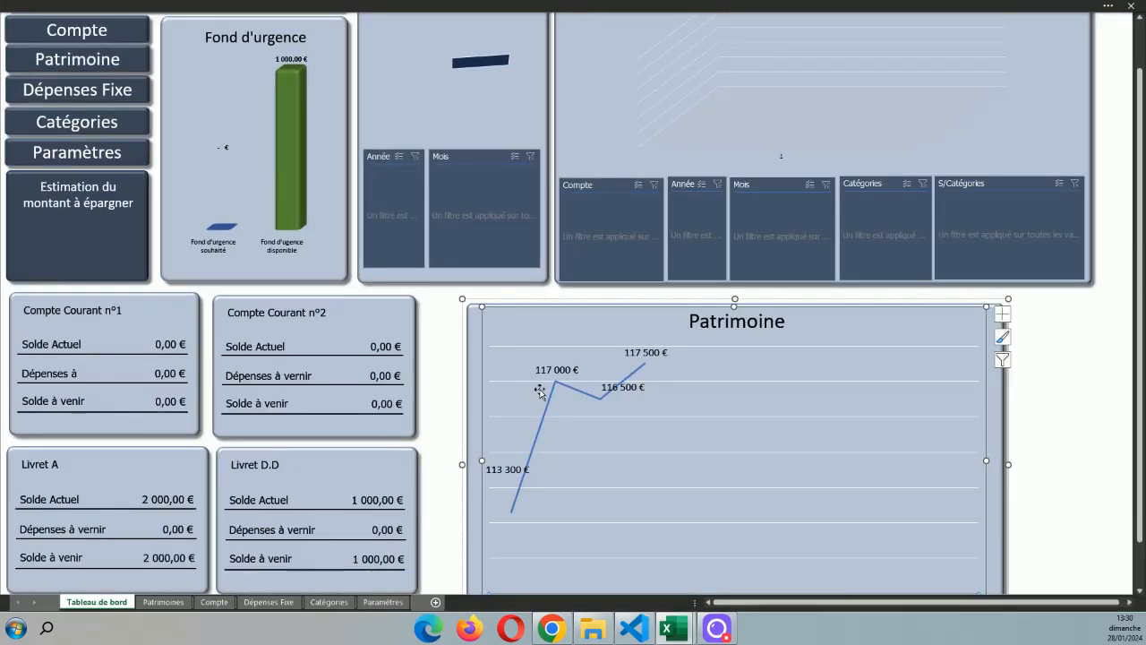
left_click(1009, 466)
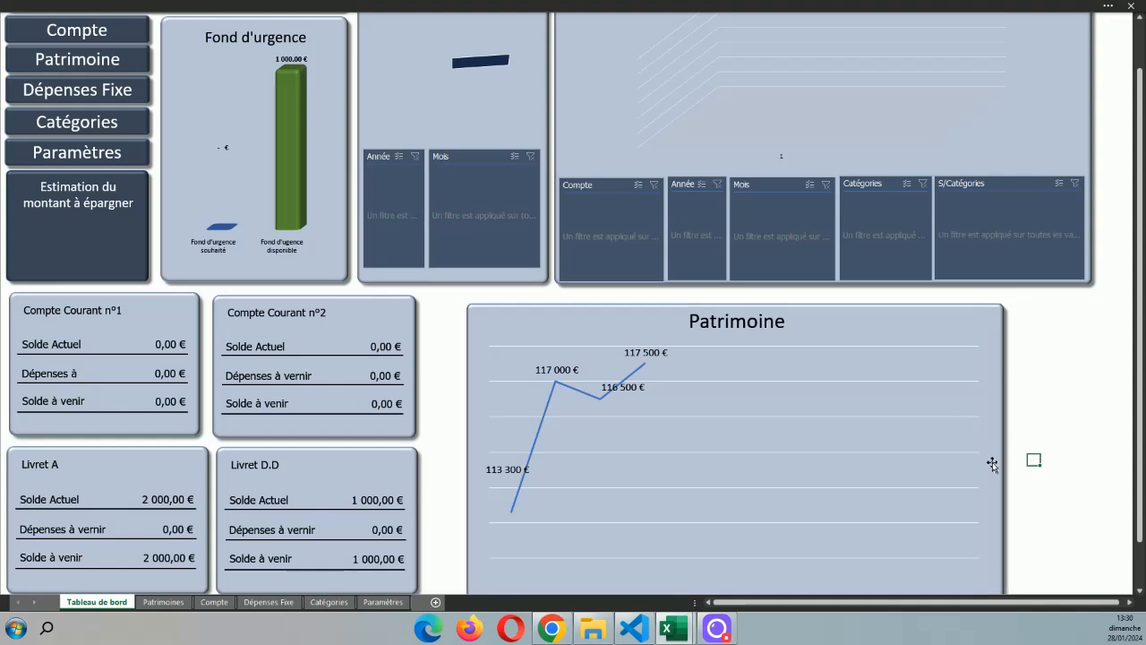
left_click_drag(1009, 464, 1095, 464)
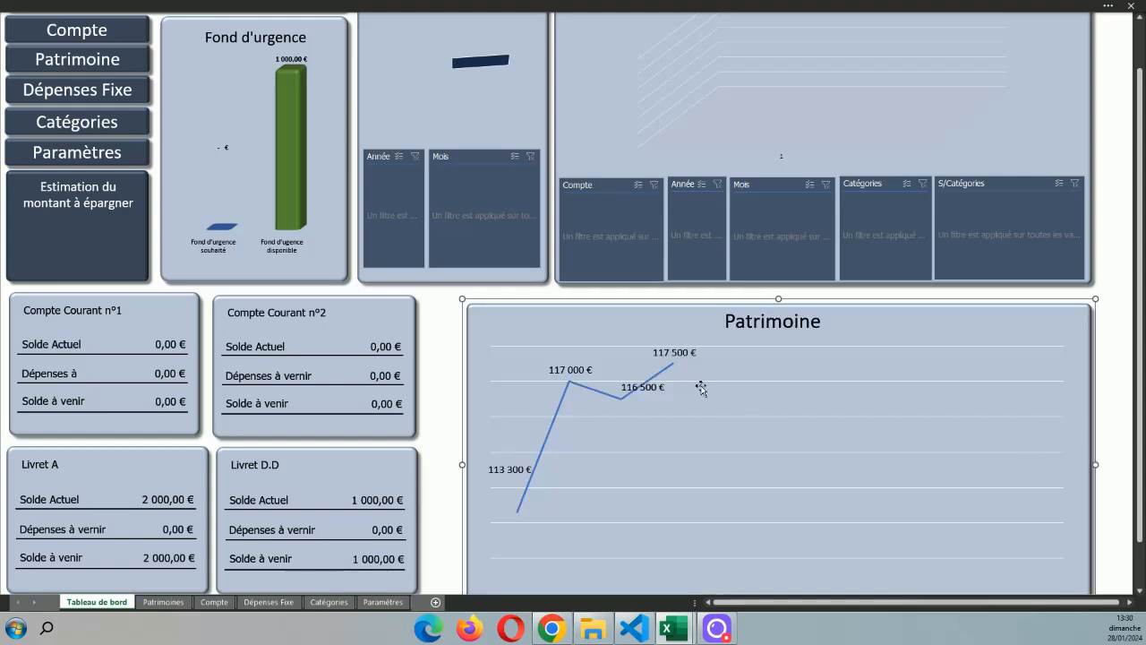
left_click_drag(511, 295, 512, 285)
scroll(360, 282, "up", 1)
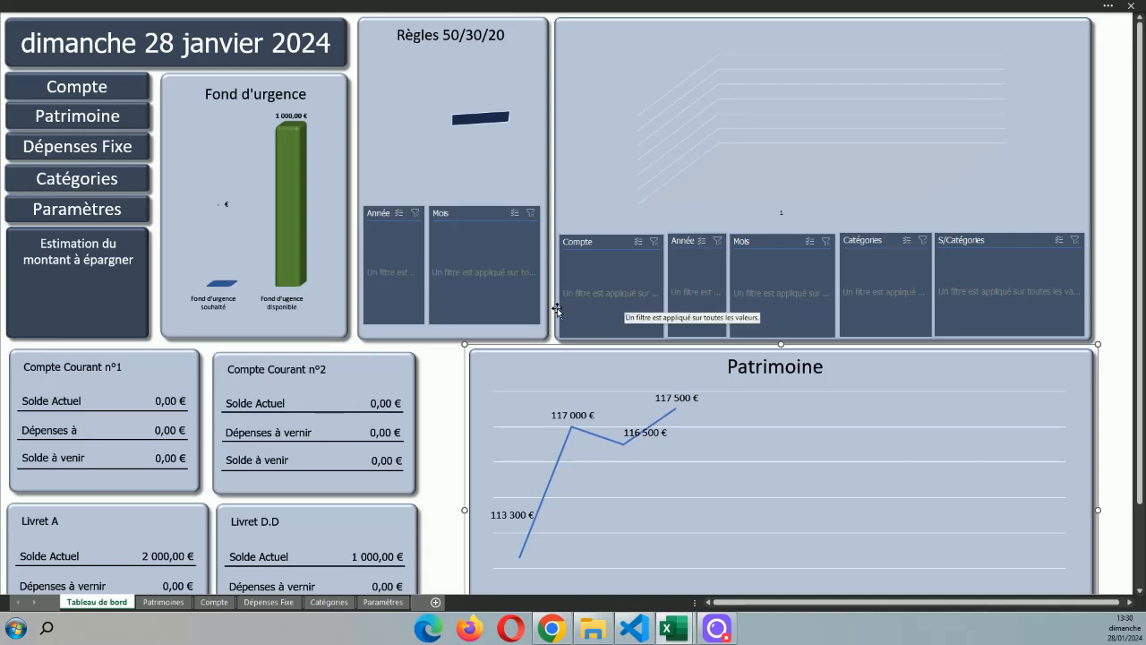
scroll(557, 308, "down", 1)
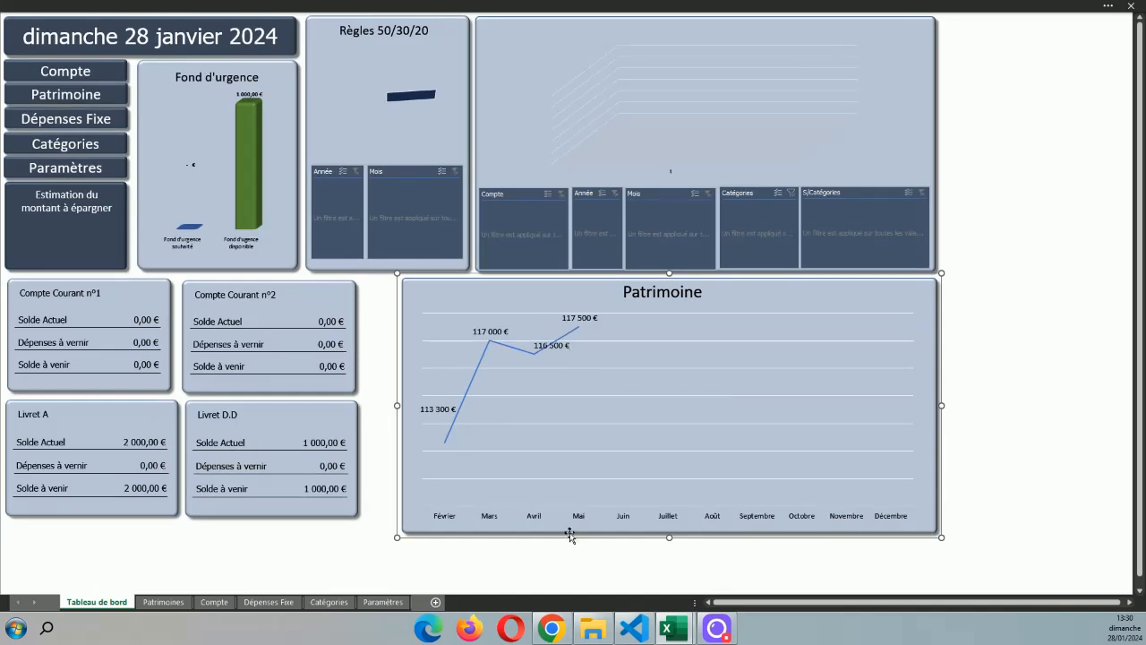
left_click_drag(668, 539, 669, 577)
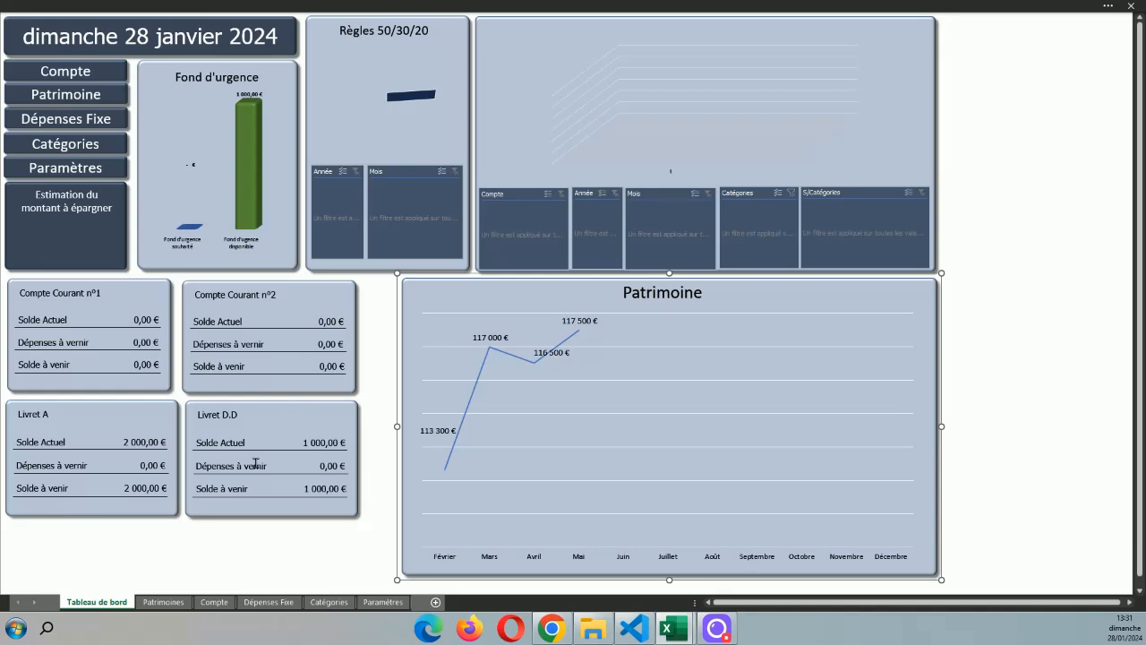
- Review the Patrimoines sheet's asset tables and Répartition Patrimoine pie chart, and return to the Tableau de bord
left_click(50, 96)
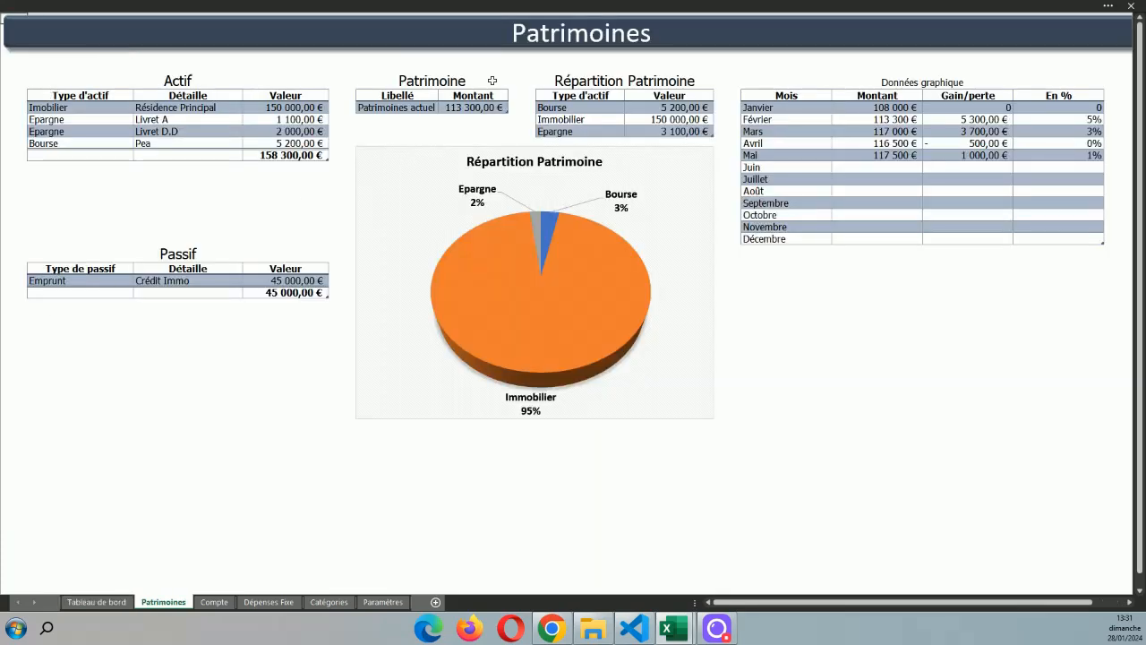
left_click(765, 460)
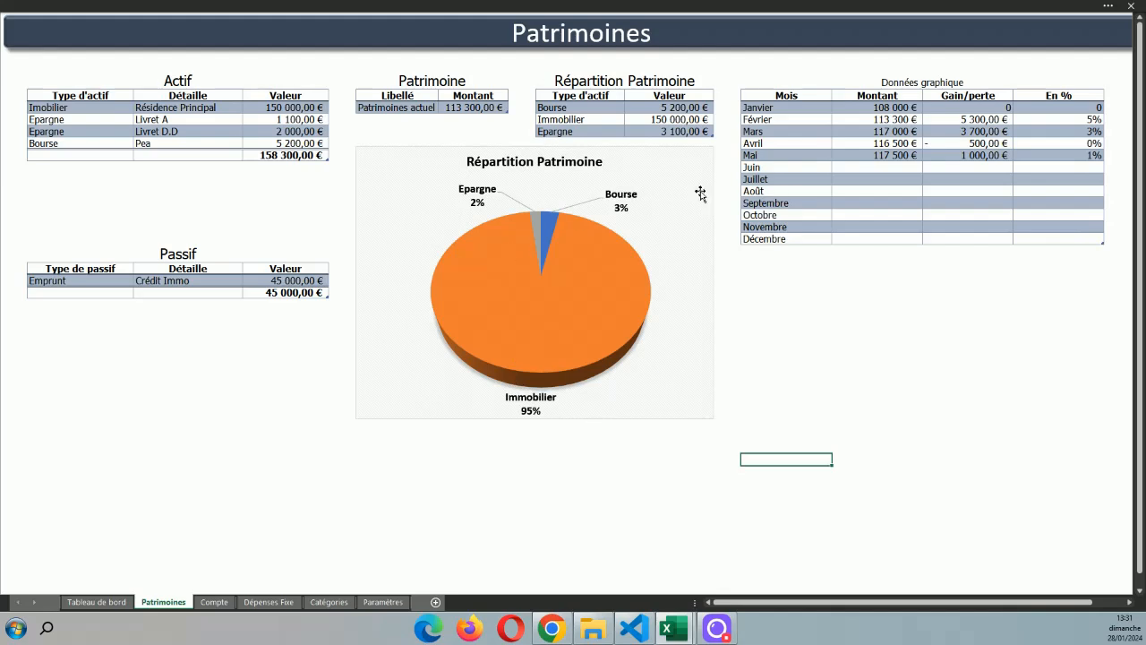
left_click(531, 345)
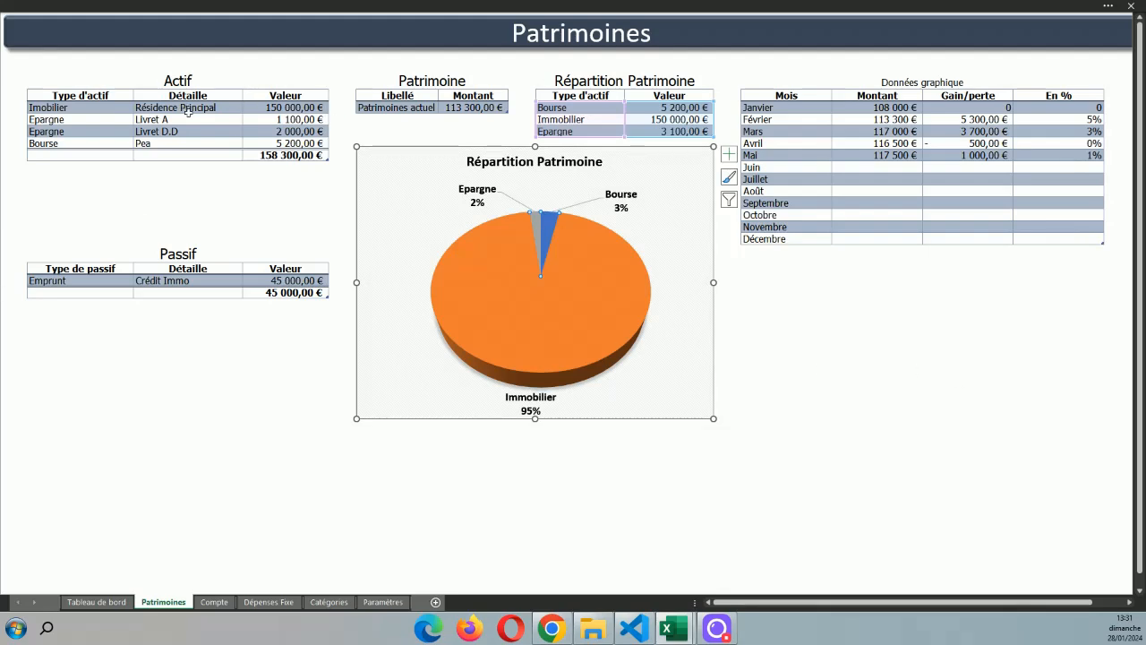
left_click(861, 497)
mouse_move(567, 337)
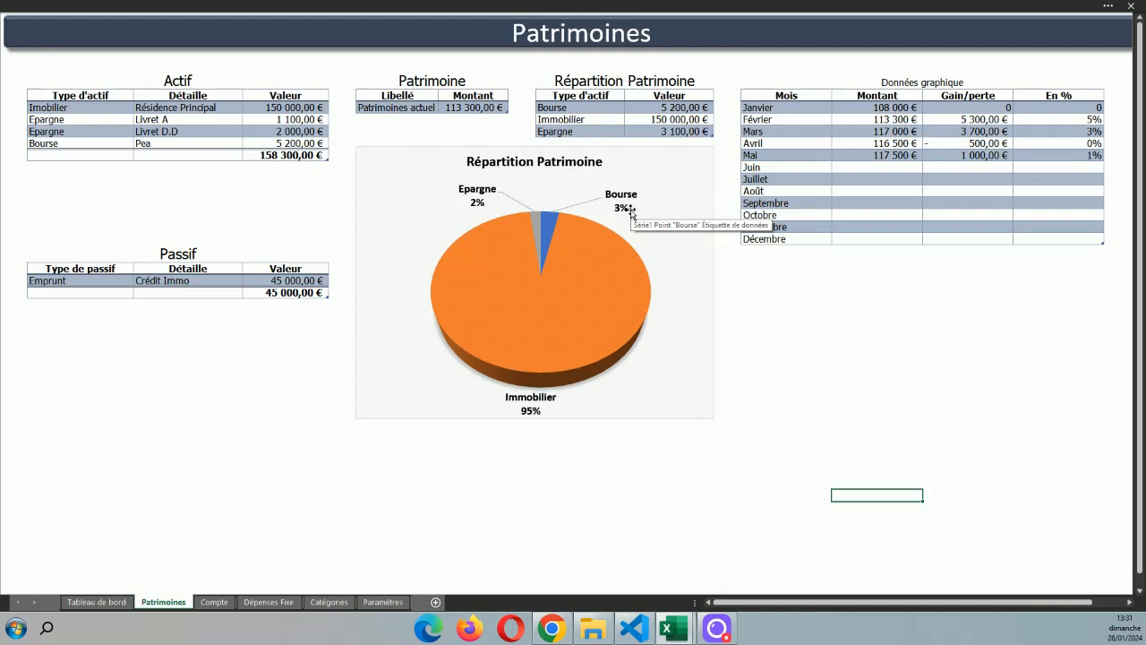
left_click(757, 391)
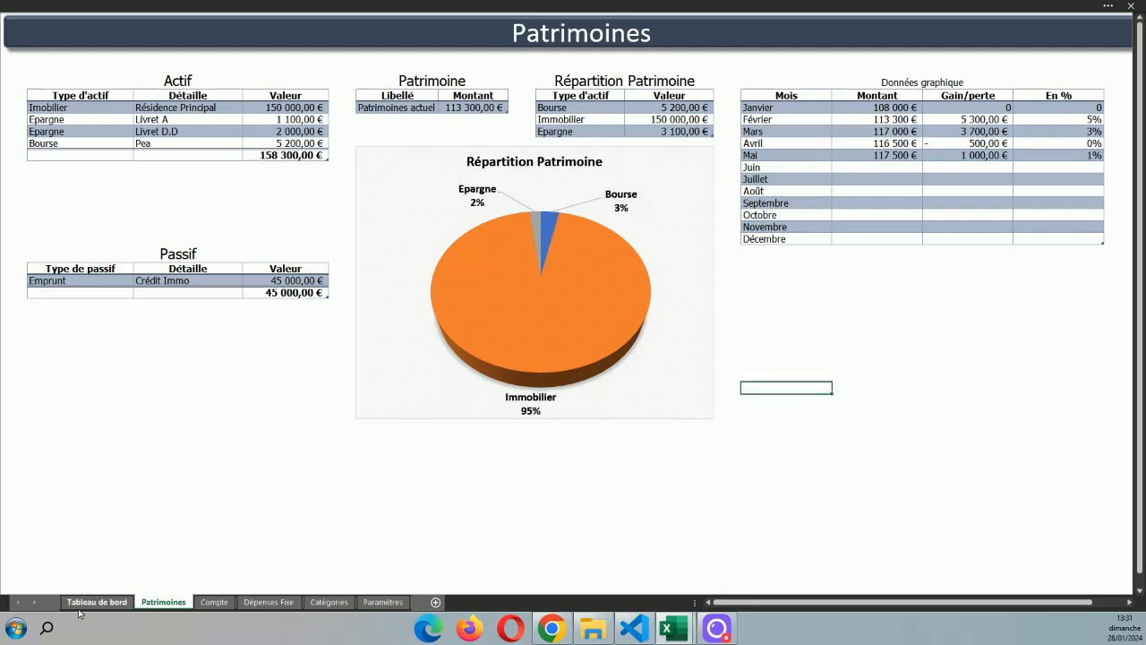
left_click(90, 603)
left_click(949, 288)
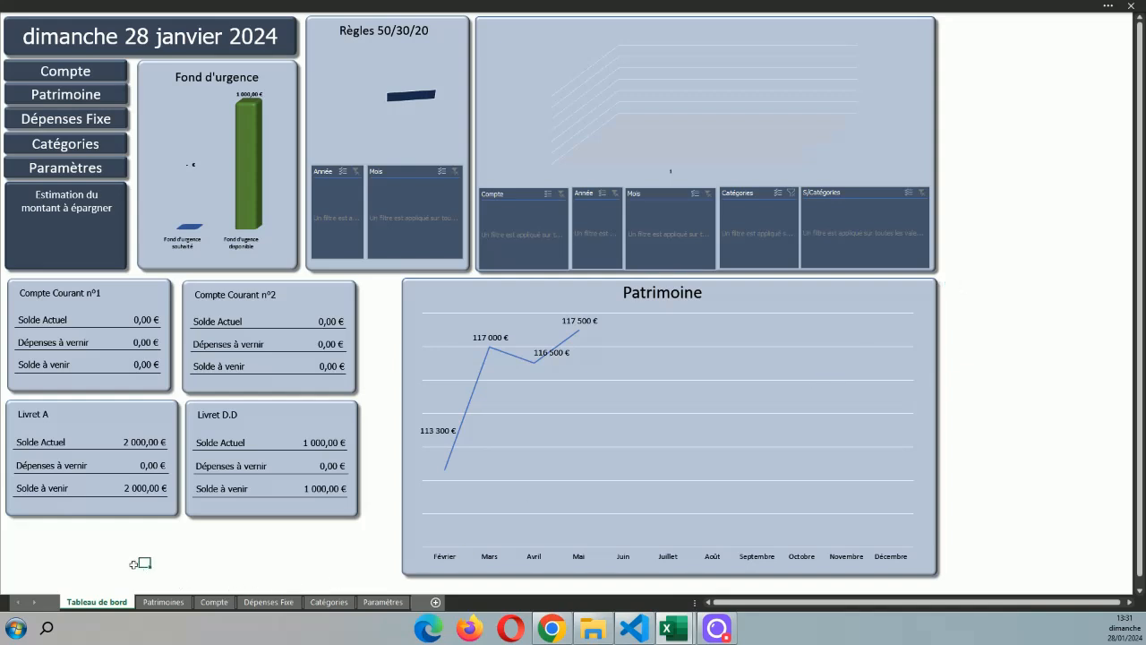